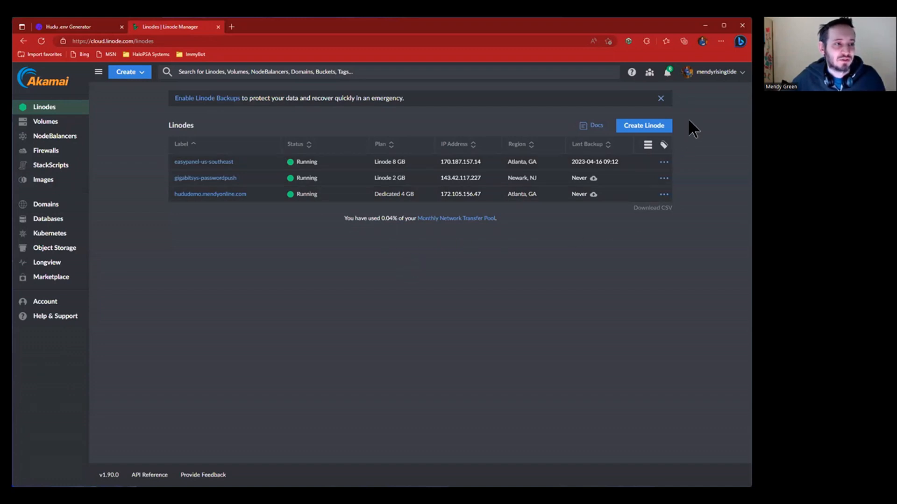
- Start a new Linode and search the Marketplace apps for Easypanel ('easypanel', then 'ea')
click(646, 126)
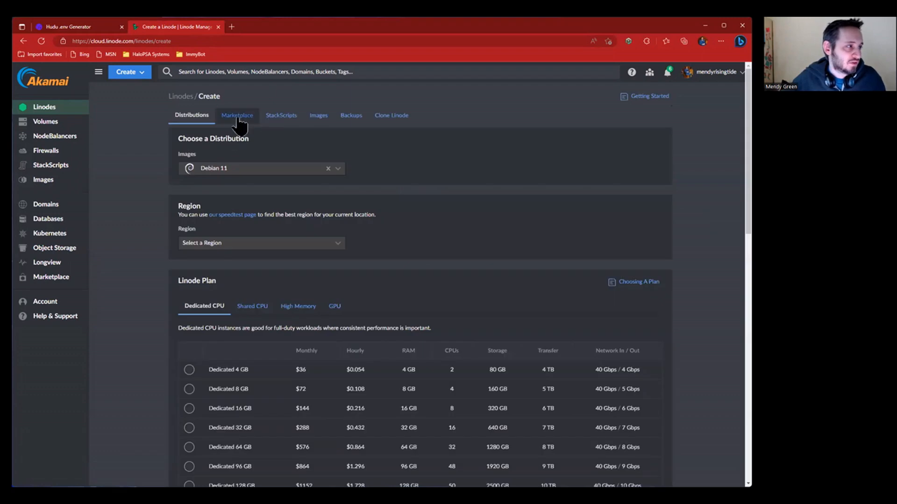
click(238, 117)
click(252, 156)
text(easypanel)
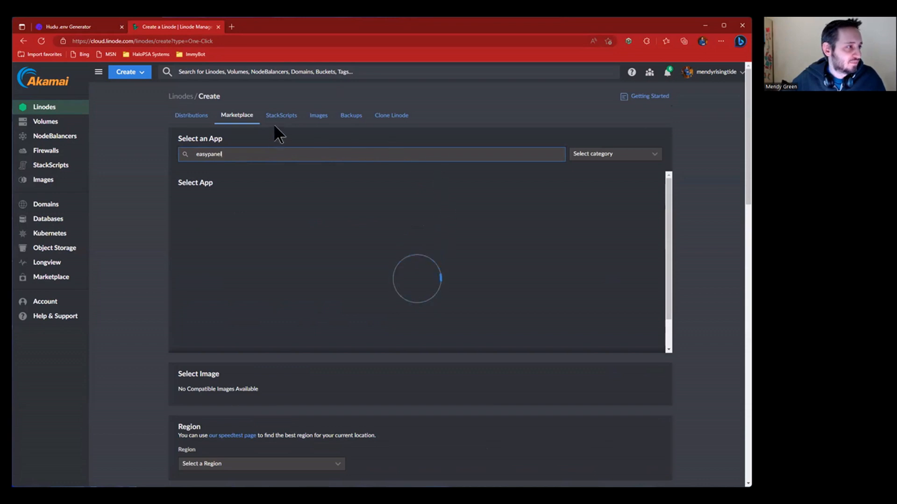
double_click(401, 151)
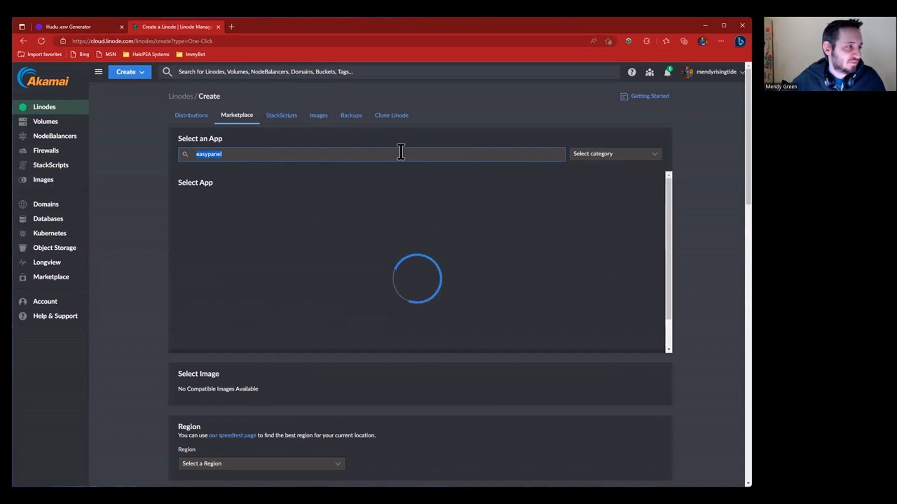
key(BackSpace)
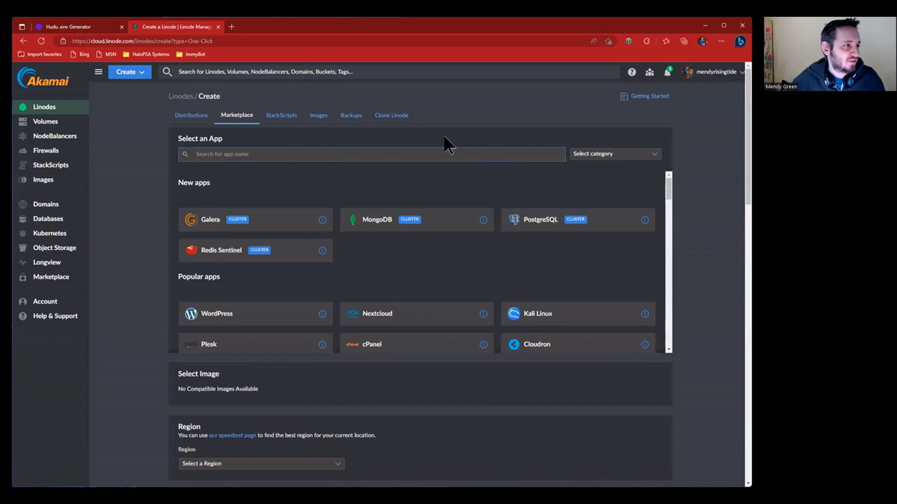
text(easyp)
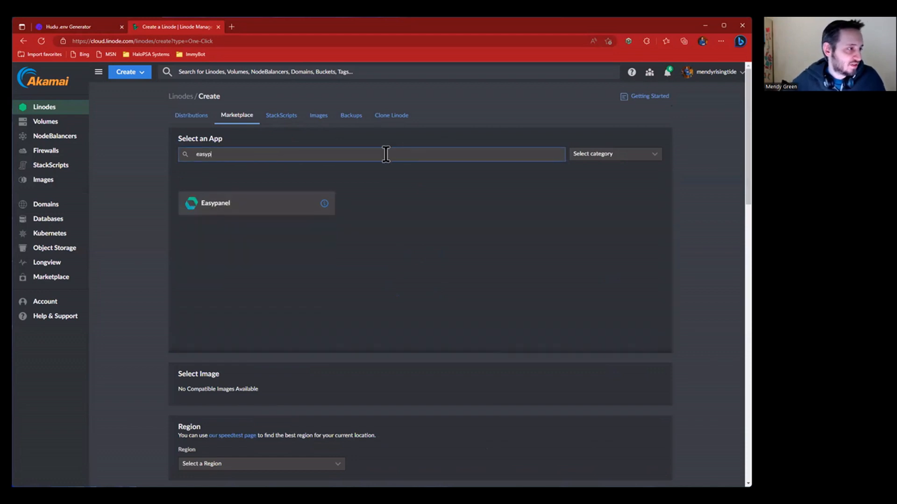
- Choose the Easypanel app and keep Ubuntu 22.04 LTS as the image
click(204, 210)
scroll(319, 291, down, 2)
scroll(318, 290, down, 2)
click(291, 254)
click(229, 288)
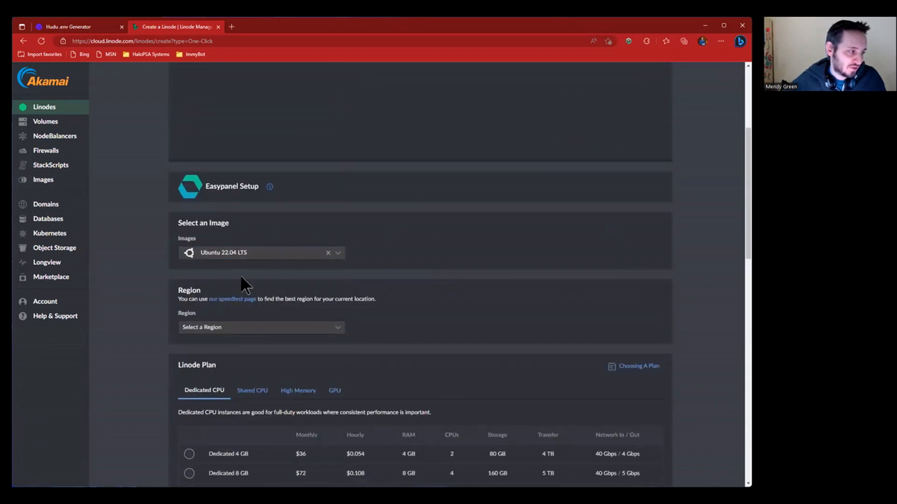
- Set the region to Newark, NJ
scroll(252, 269, down, 1)
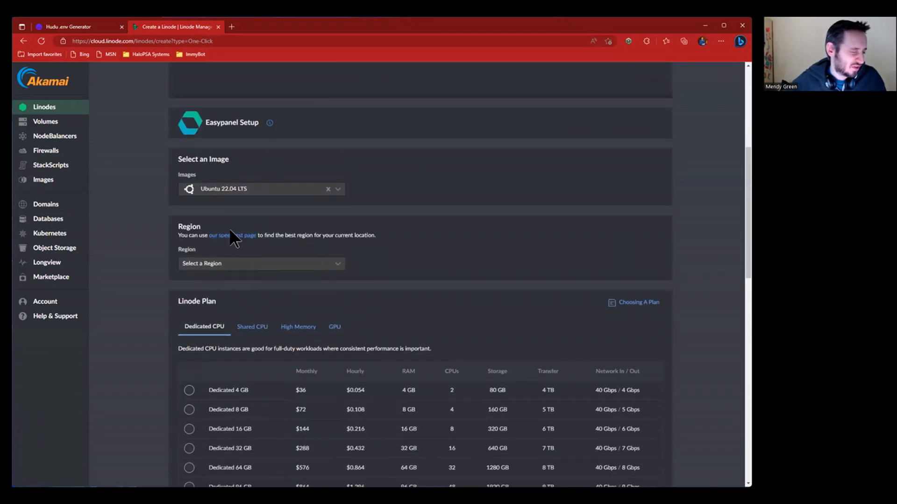
click(239, 266)
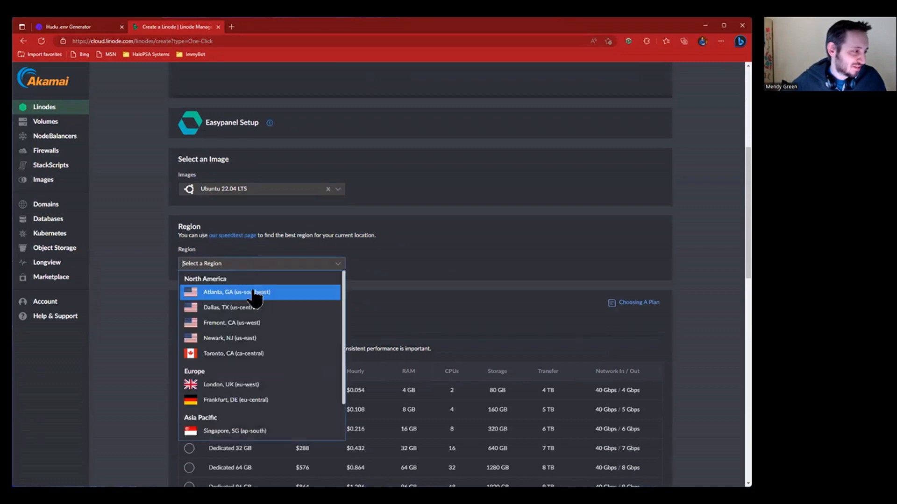
scroll(276, 353, down, 1)
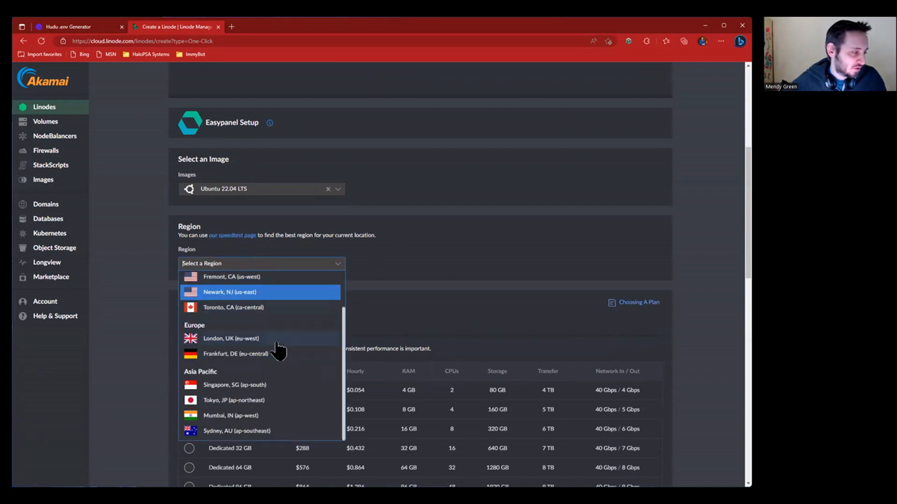
scroll(293, 392, up, 2)
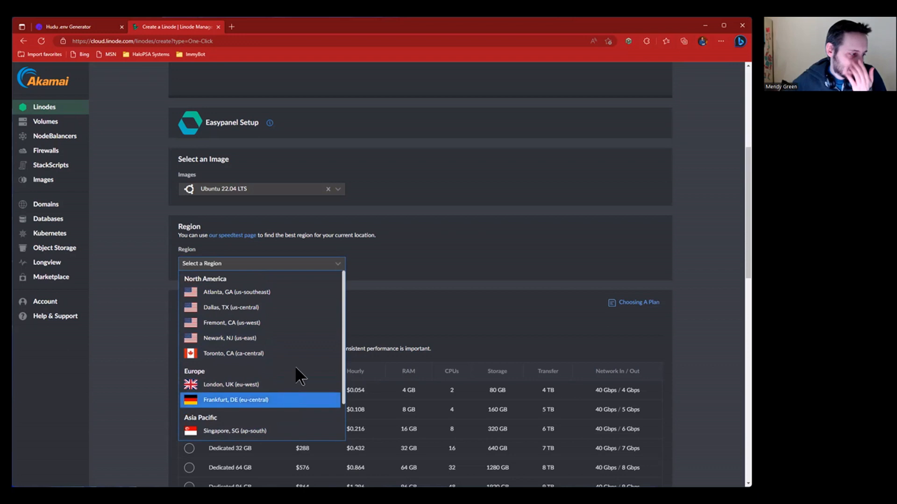
click(302, 340)
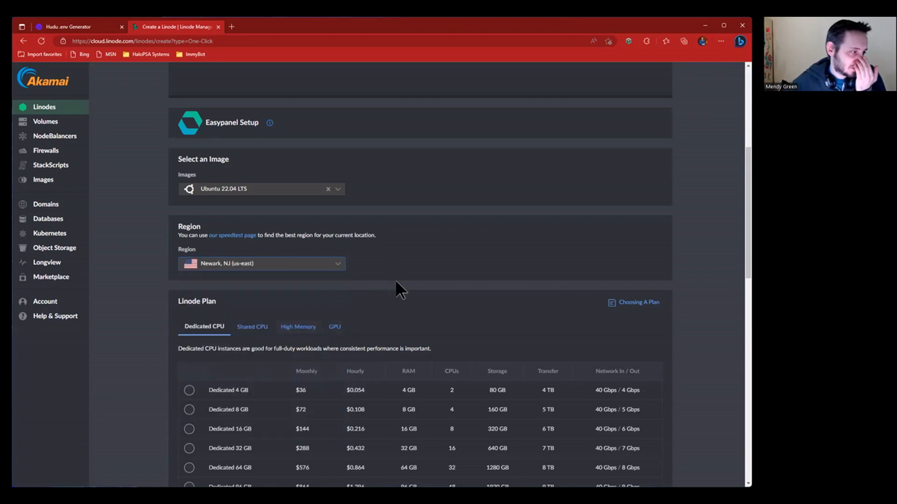
- Pick the Shared CPU Linode 4 GB plan at $24/month
scroll(396, 279, down, 1)
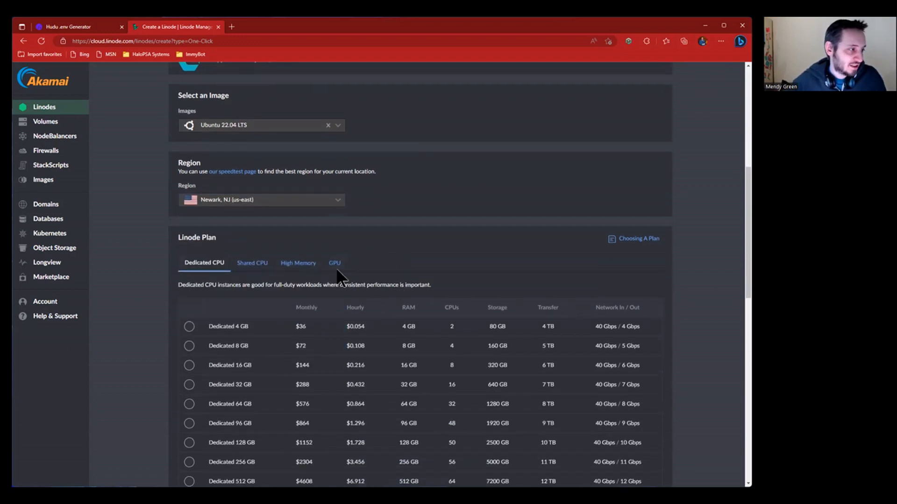
scroll(316, 296, down, 1)
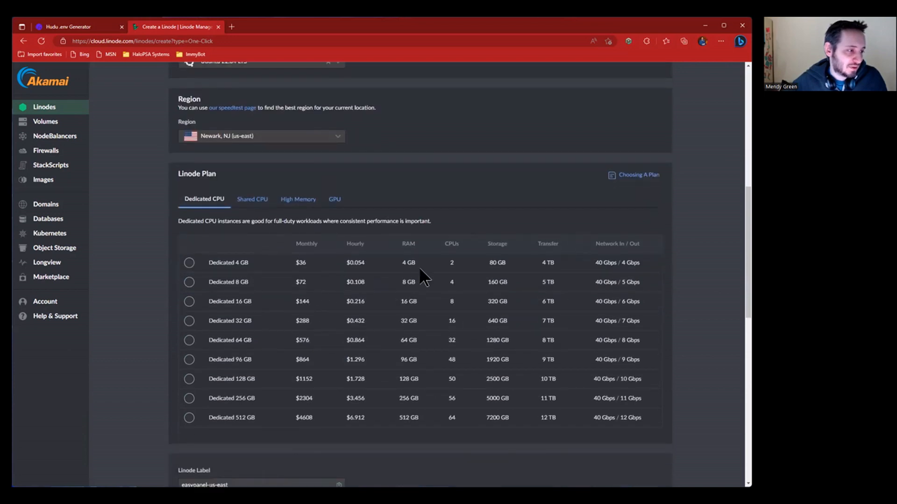
click(244, 201)
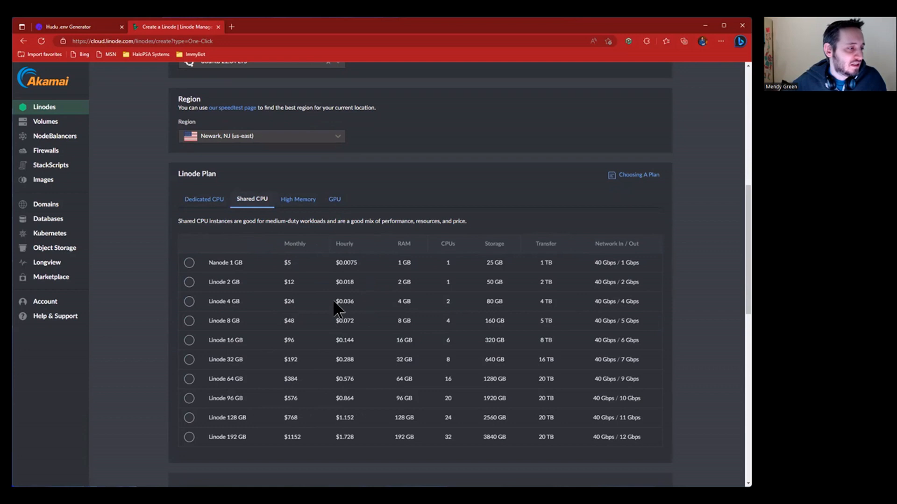
drag(261, 300, 459, 297)
click(608, 300)
drag(276, 299, 492, 296)
double_click(460, 298)
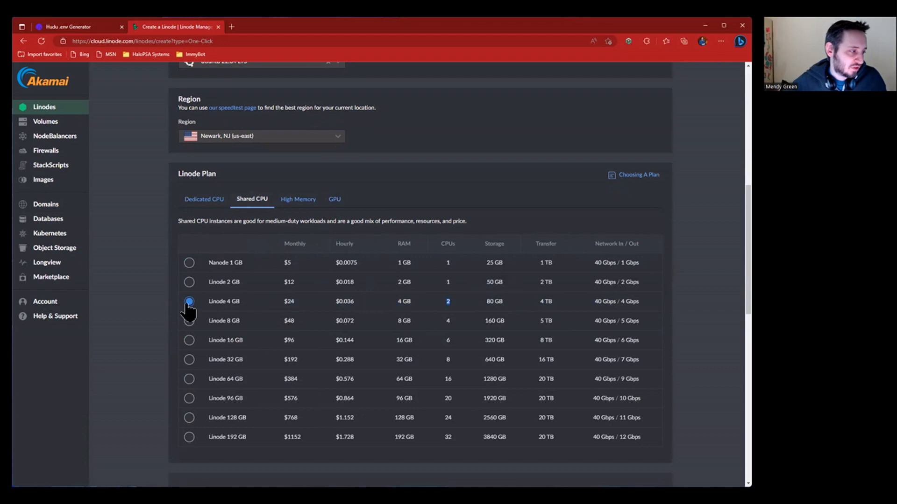
double_click(295, 301)
click(449, 299)
- Rename the Linode label to rtcg-huduselfhost-demo
scroll(466, 296, down, 7)
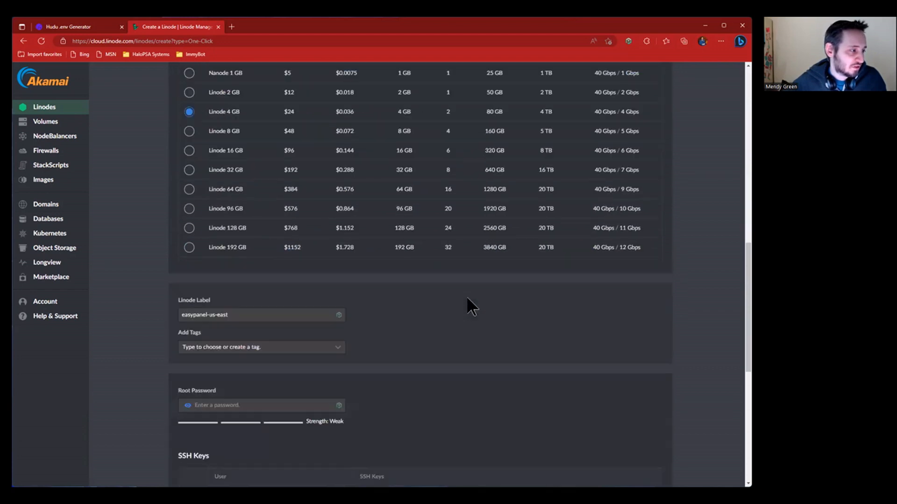
drag(310, 186, 193, 189)
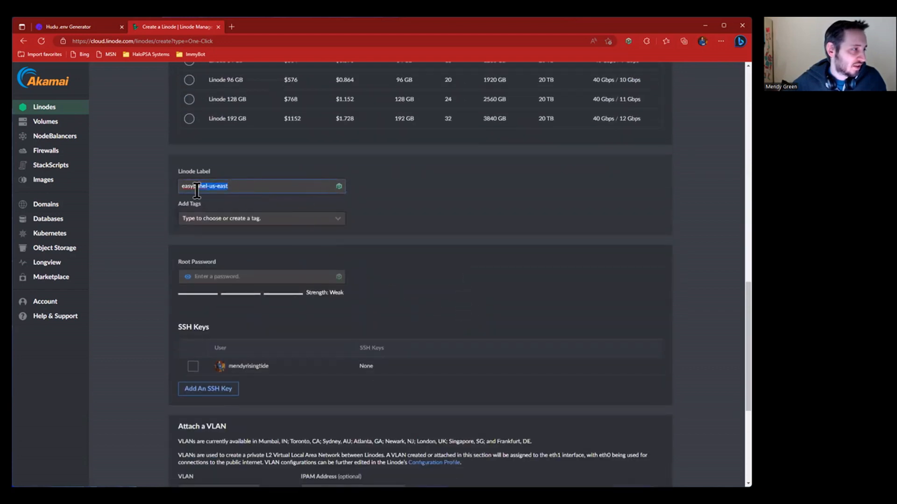
key(ctrl+a)
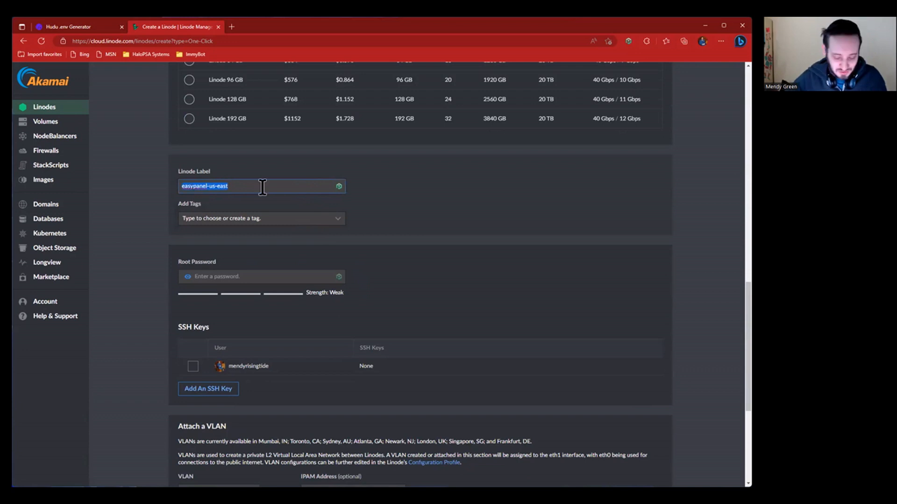
text(rtd)
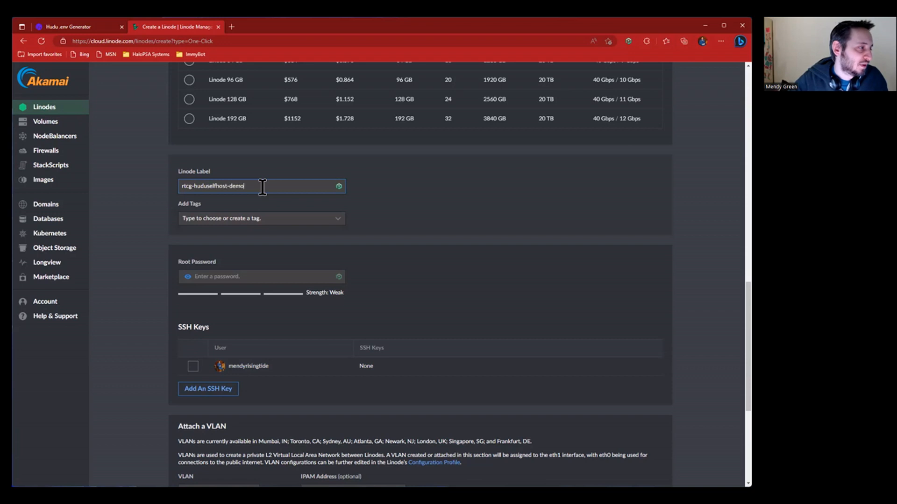
- Paste the stored root password from the password manager into the Root Password field
click(330, 276)
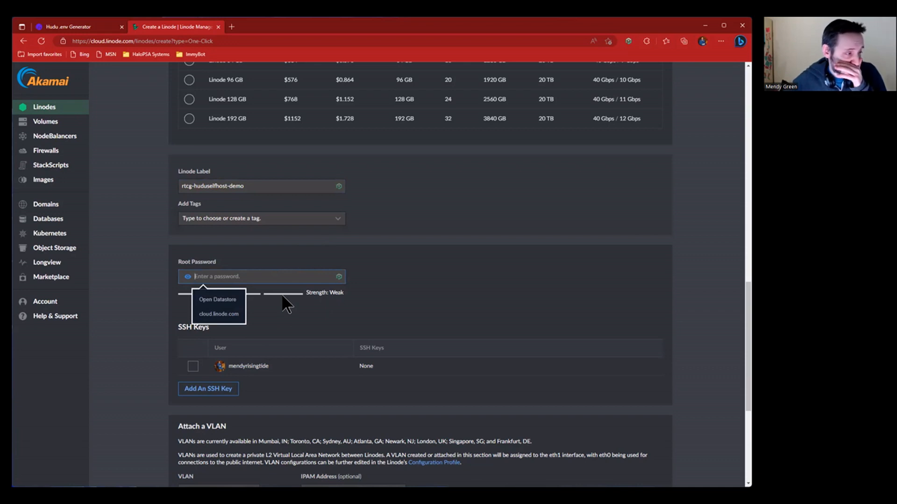
click(441, 277)
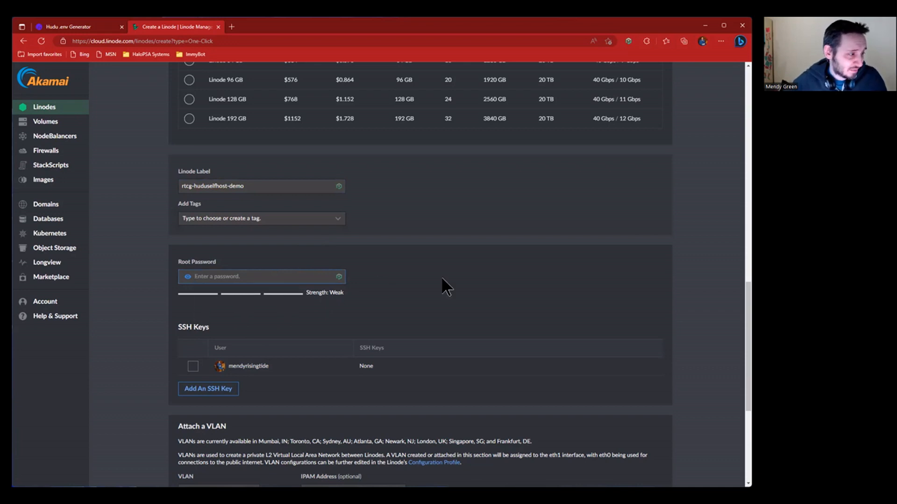
click(628, 41)
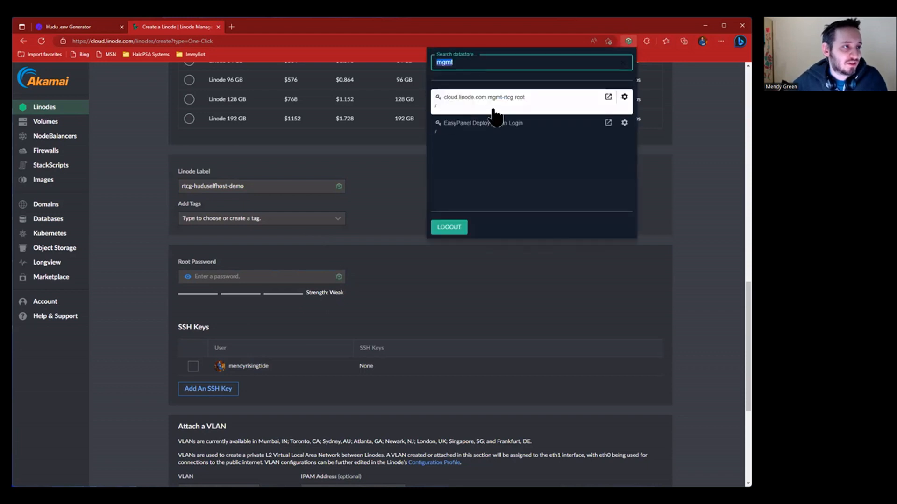
click(625, 95)
click(626, 97)
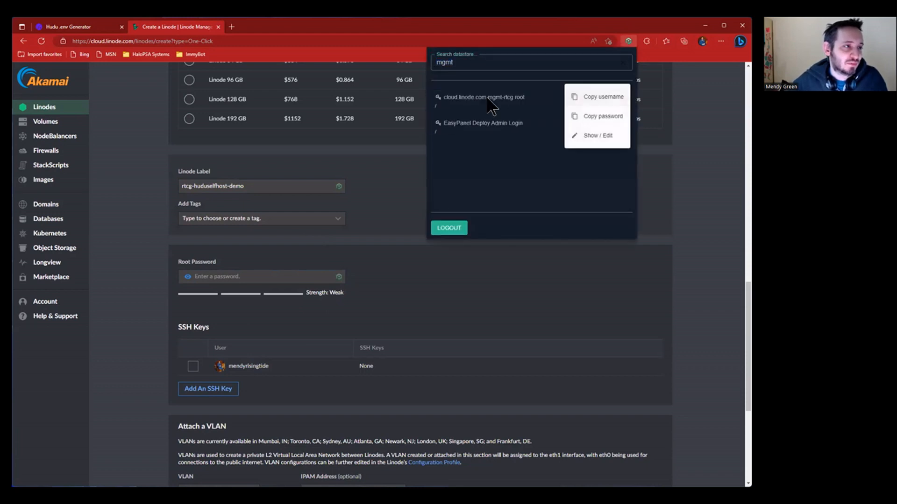
click(603, 118)
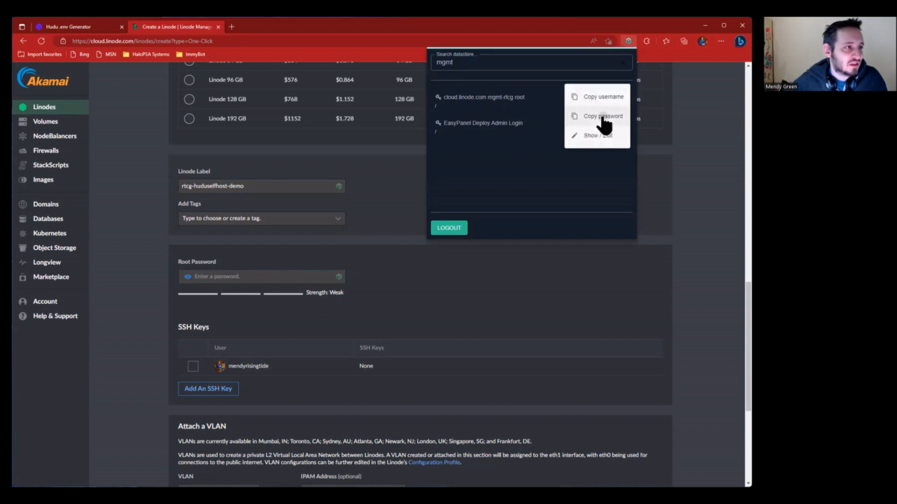
click(435, 268)
key(ctrl+v)
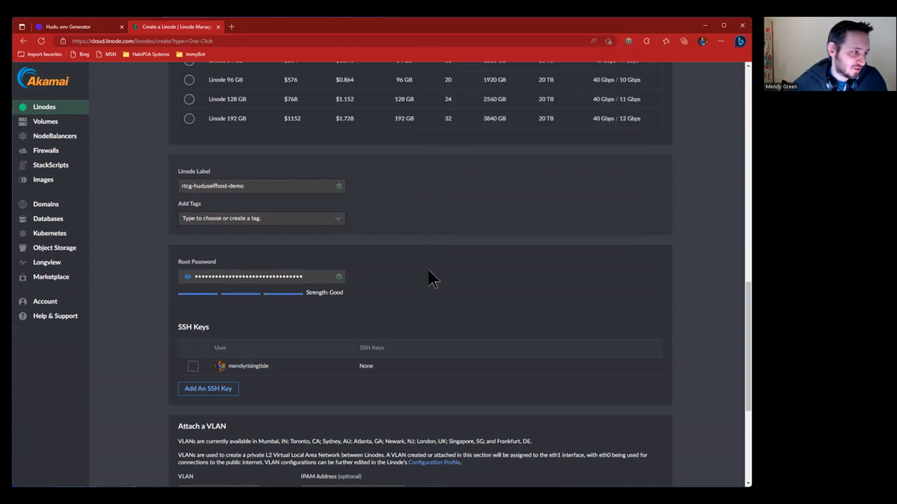
- Create the Linode so it starts provisioning
scroll(279, 356, down, 3)
scroll(278, 355, down, 1)
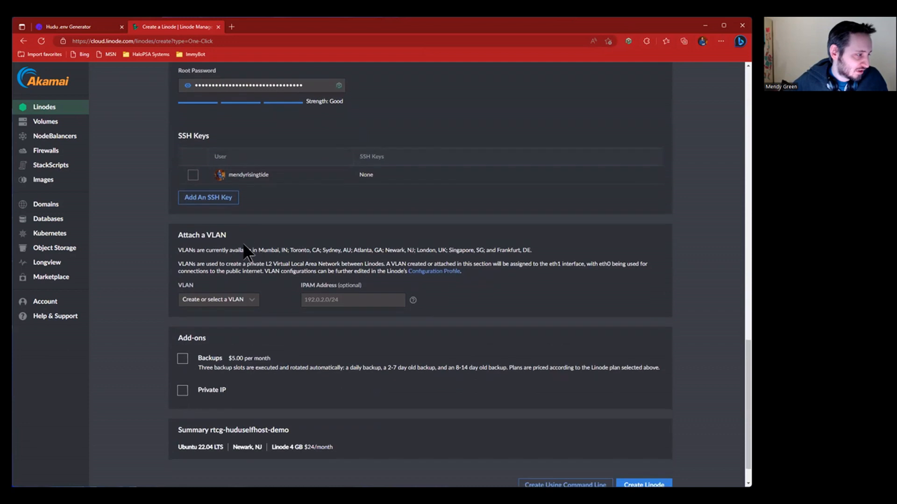
scroll(260, 369, down, 1)
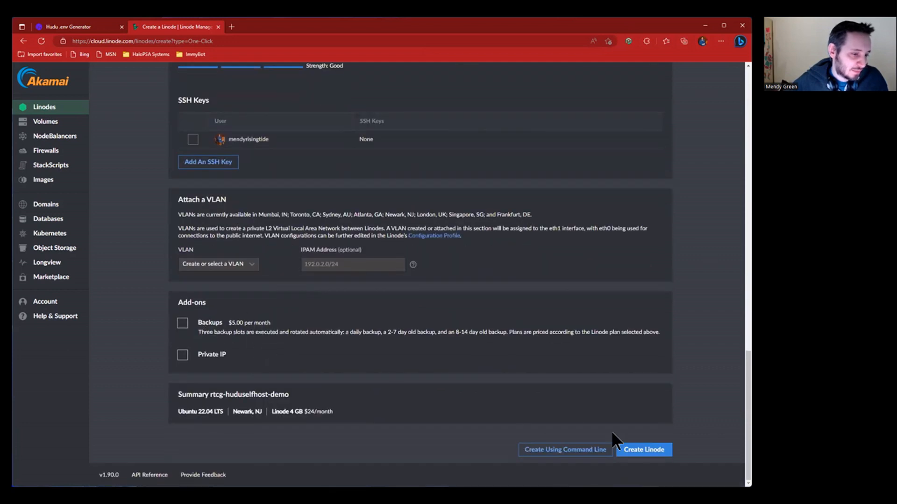
click(644, 451)
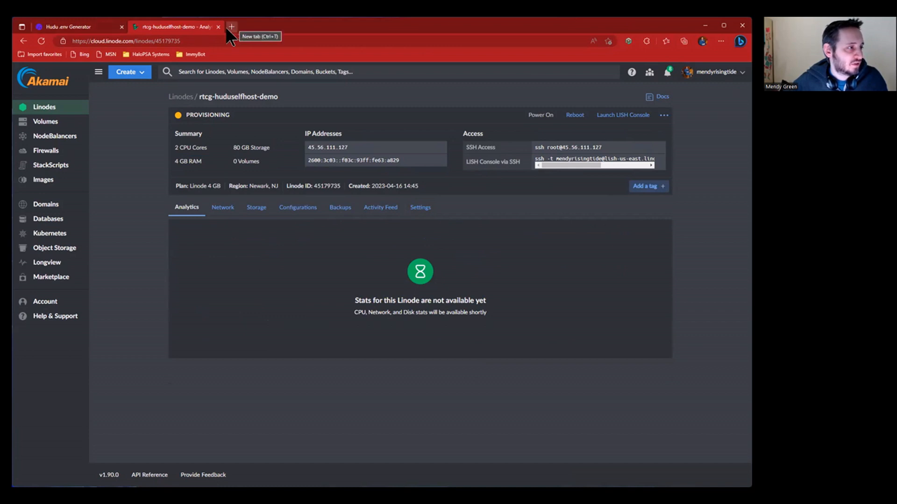
- Bring up the Hudu .env Generator and look over its heading and address
click(105, 27)
click(158, 41)
drag(158, 41, 48, 40)
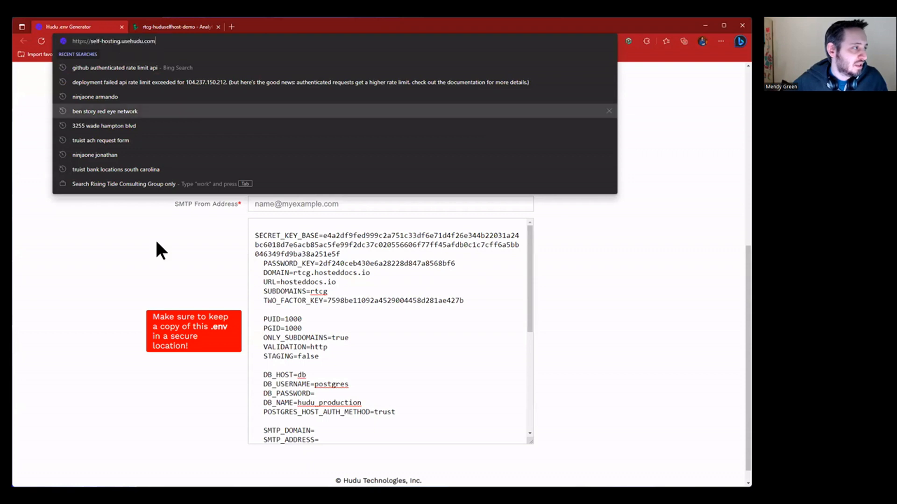
click(155, 239)
scroll(187, 220, up, 2)
scroll(187, 164, up, 2)
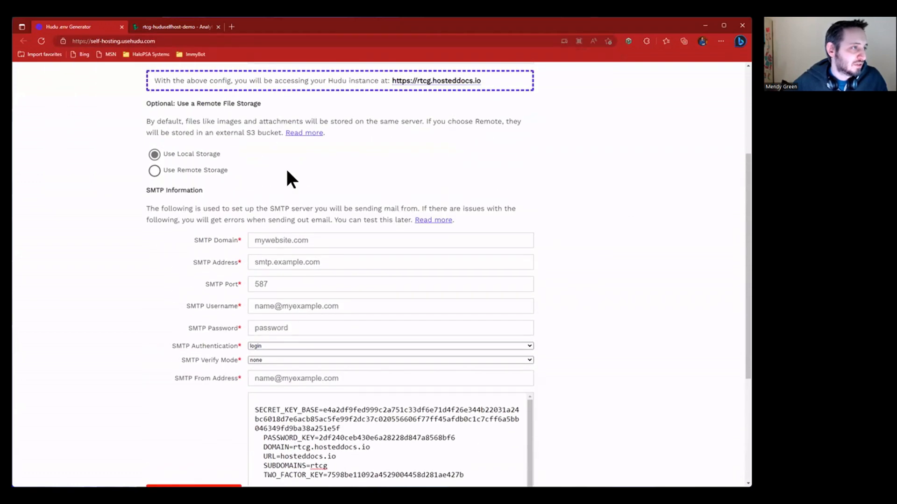
scroll(290, 172, up, 4)
drag(147, 112, 329, 106)
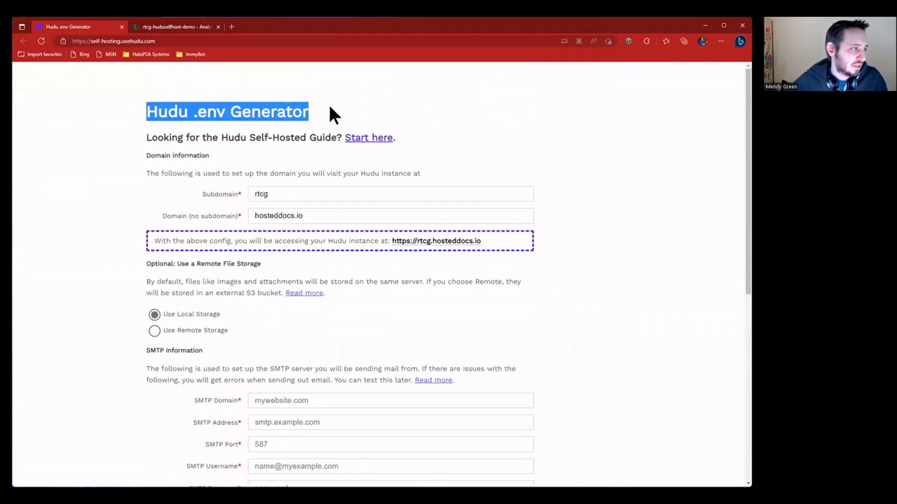
click(357, 90)
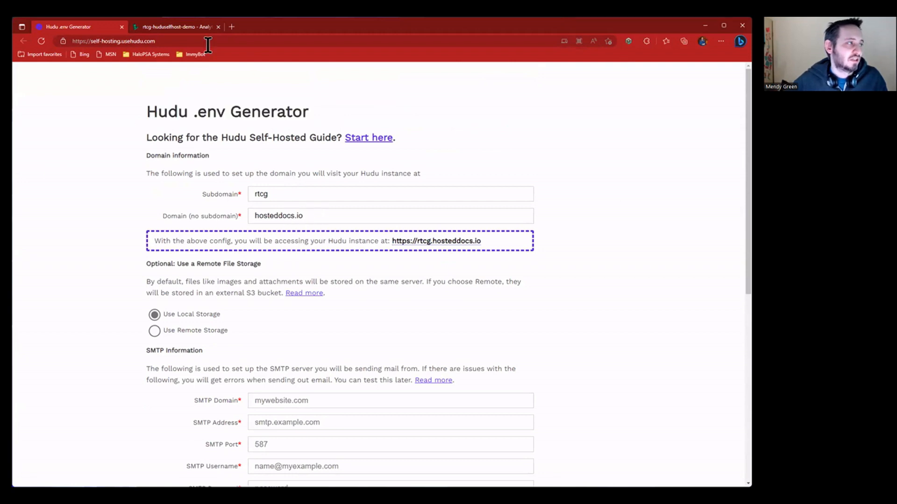
click(193, 29)
click(74, 27)
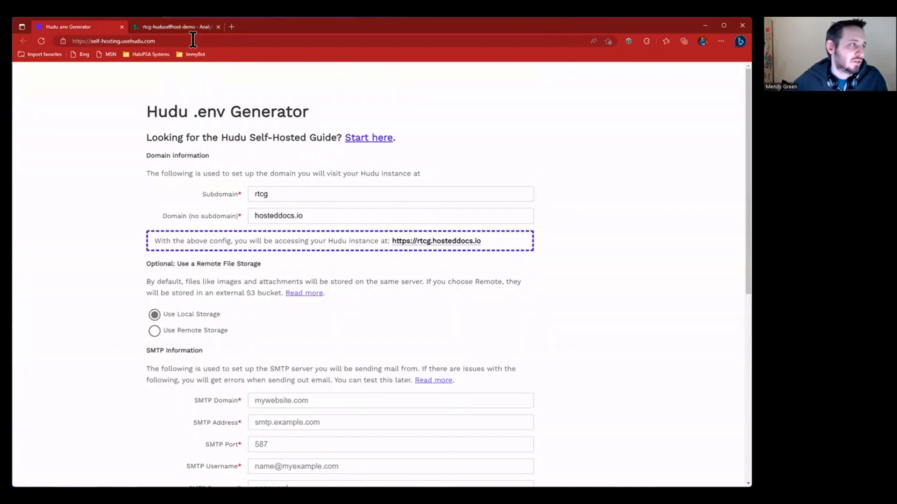
- Check the rtcg domain fields and keep file storage on Use Local Storage
scroll(293, 224, down, 4)
scroll(292, 223, down, 3)
scroll(290, 219, up, 6)
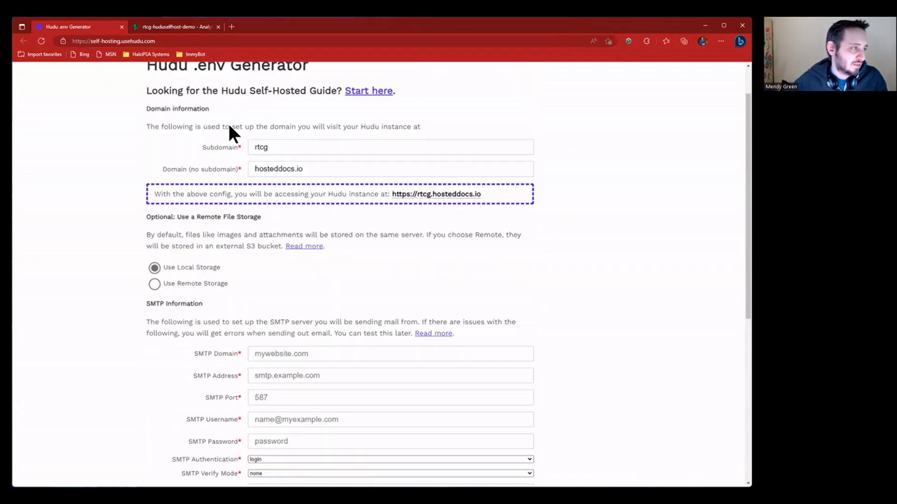
scroll(232, 133, up, 1)
double_click(258, 195)
drag(346, 216, 224, 219)
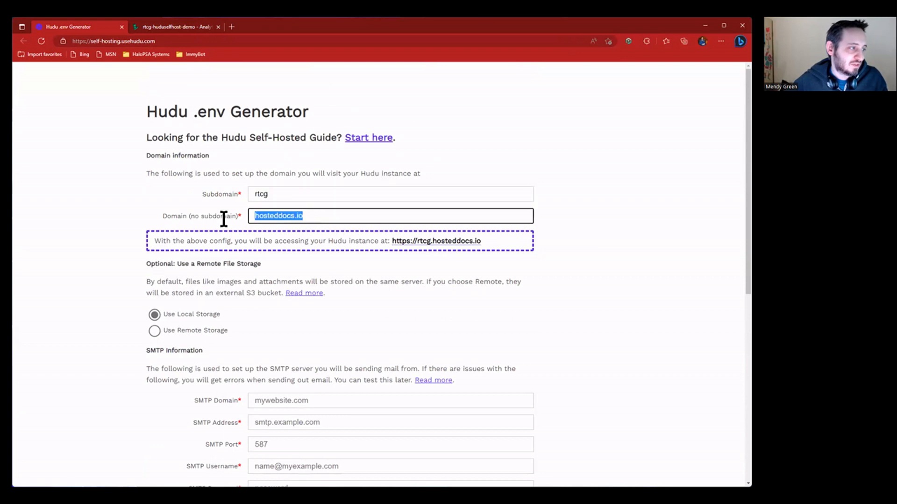
click(328, 214)
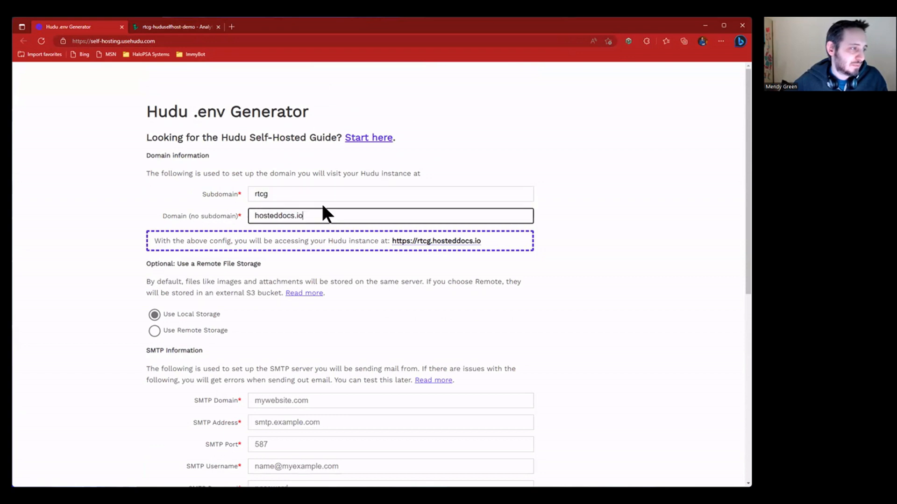
scroll(251, 252, down, 1)
scroll(220, 225, down, 1)
click(196, 184)
click(198, 203)
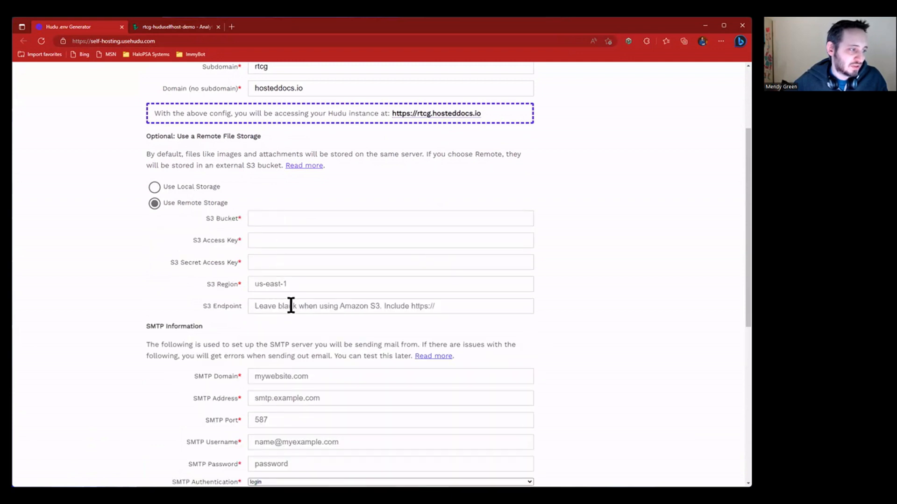
click(204, 187)
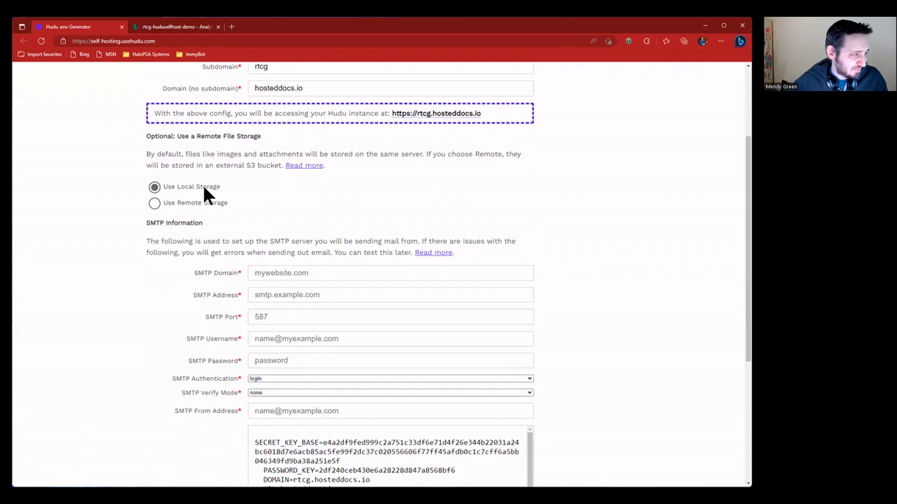
- Review the generated .env for rtcg.hosteddocs.io, then return to the Linode page
scroll(243, 276, down, 2)
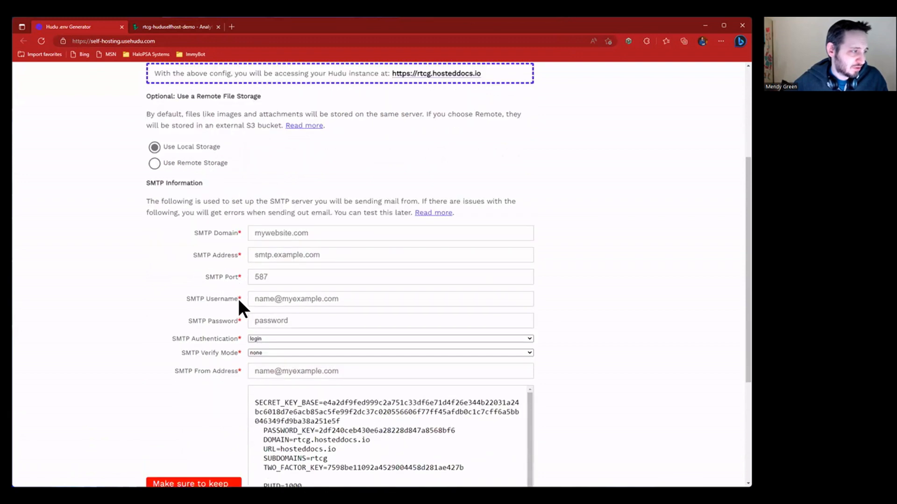
scroll(296, 255, down, 2)
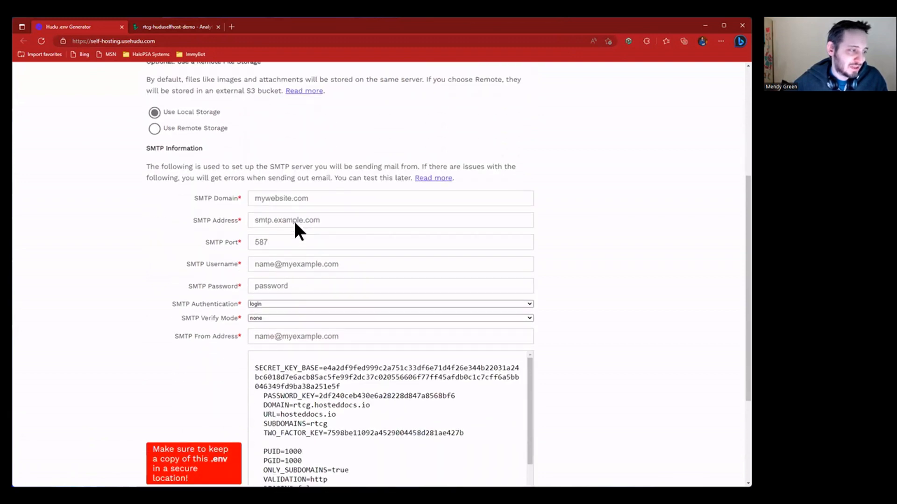
drag(218, 146, 231, 284)
click(215, 265)
scroll(216, 259, down, 2)
scroll(311, 265, down, 2)
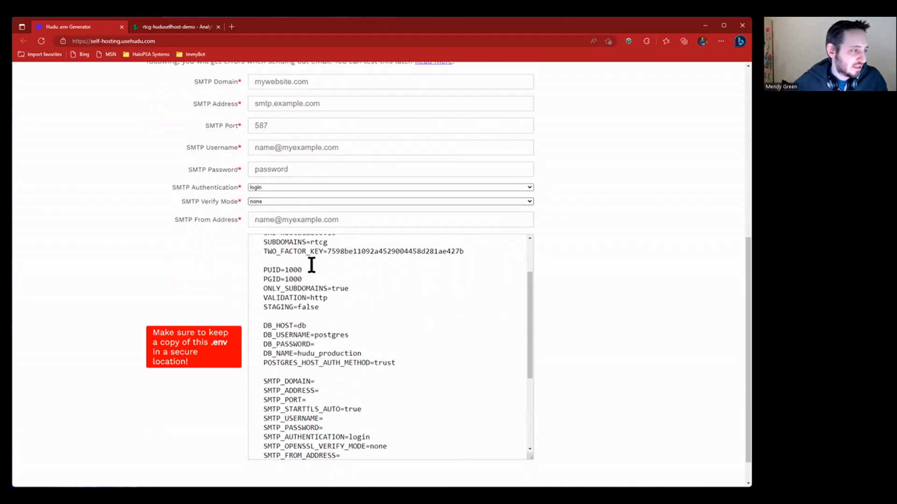
scroll(310, 266, up, 2)
drag(276, 252, 400, 361)
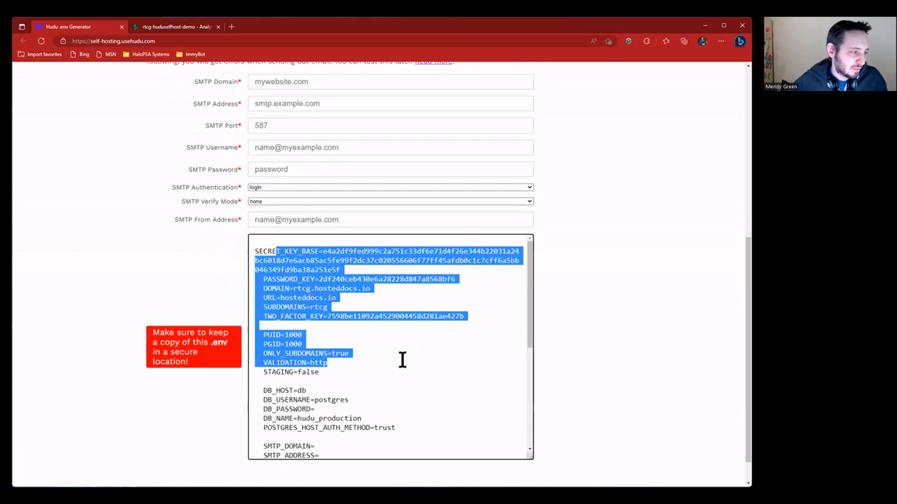
scroll(400, 348, down, 5)
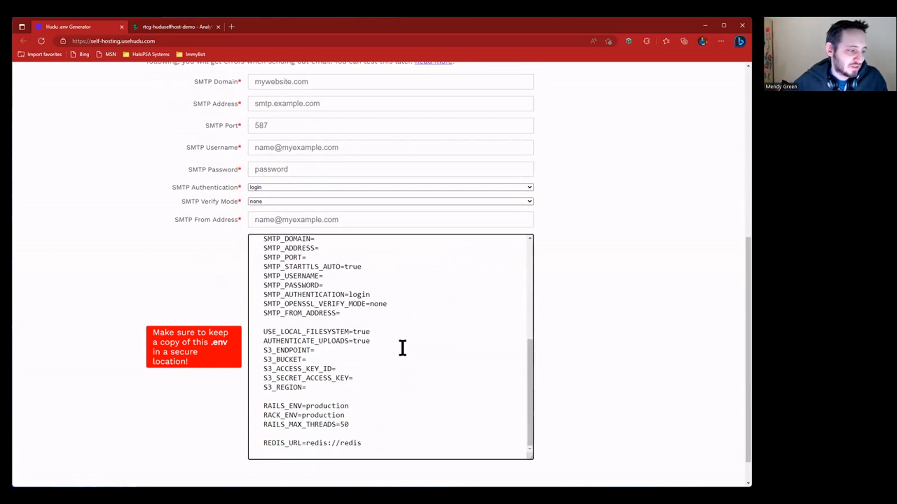
scroll(400, 347, up, 4)
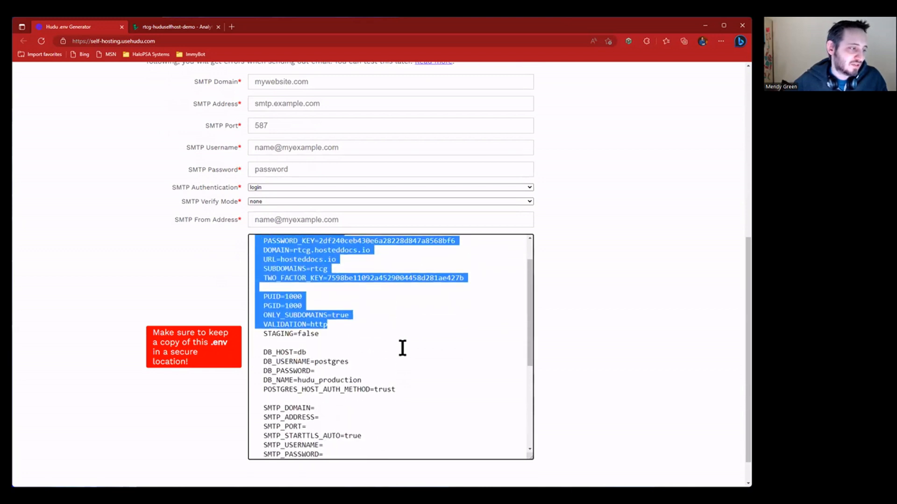
click(400, 346)
click(170, 25)
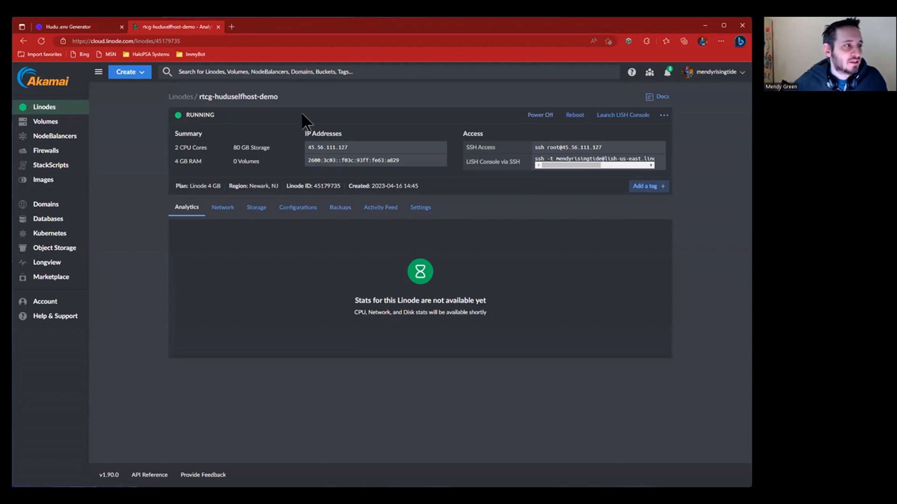
- Copy the Linode's IPv4 and load it on port 3000 in a new tab
click(440, 147)
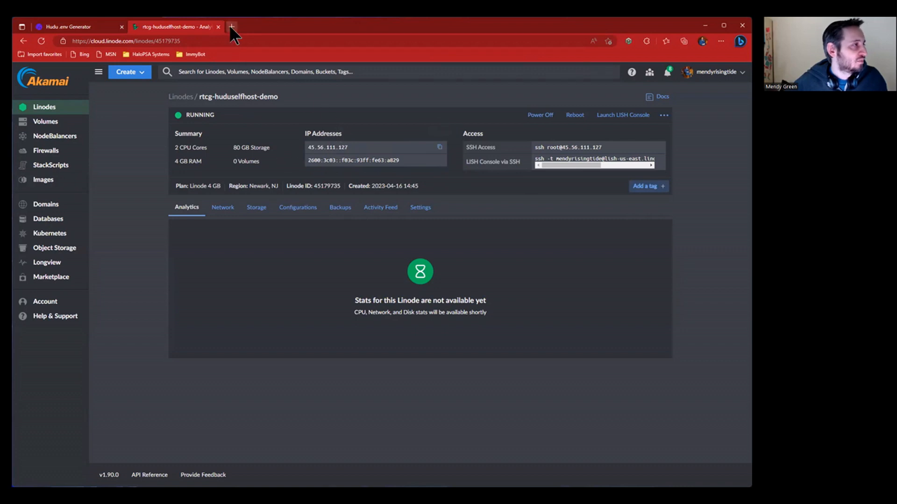
key(ctrl+t)
key(ctrl+v)
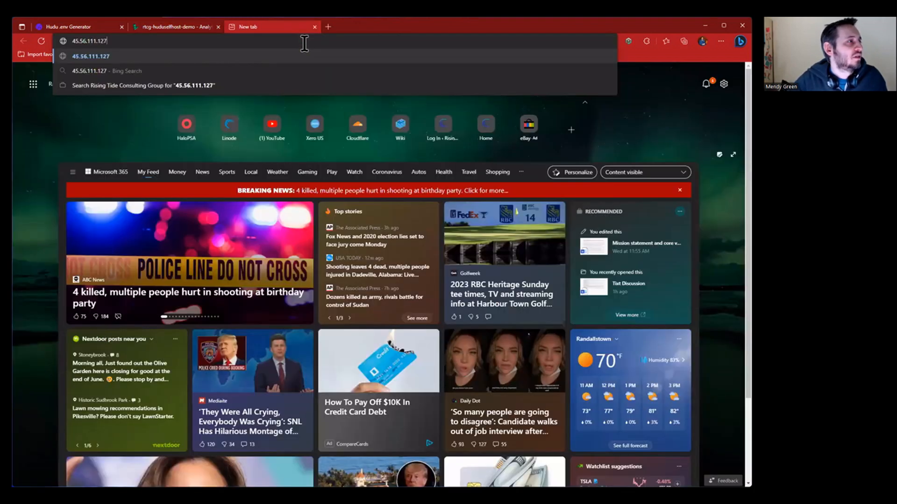
text(:3000)
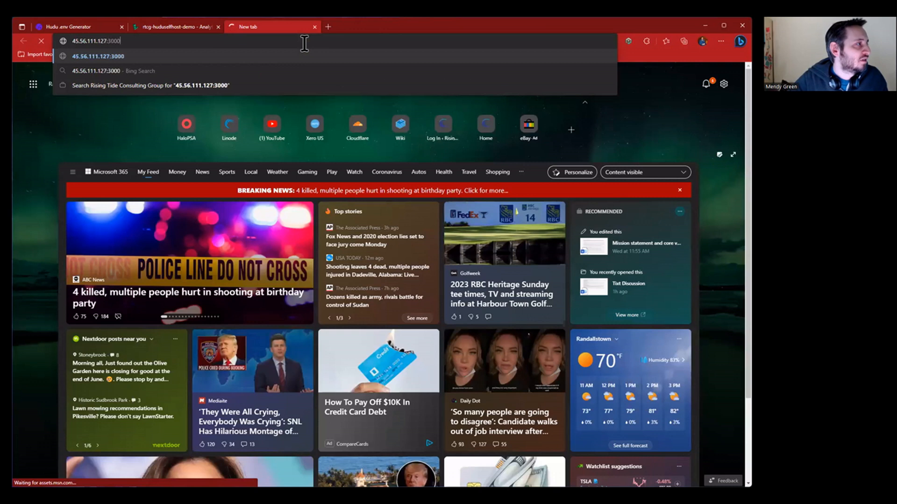
key(Return)
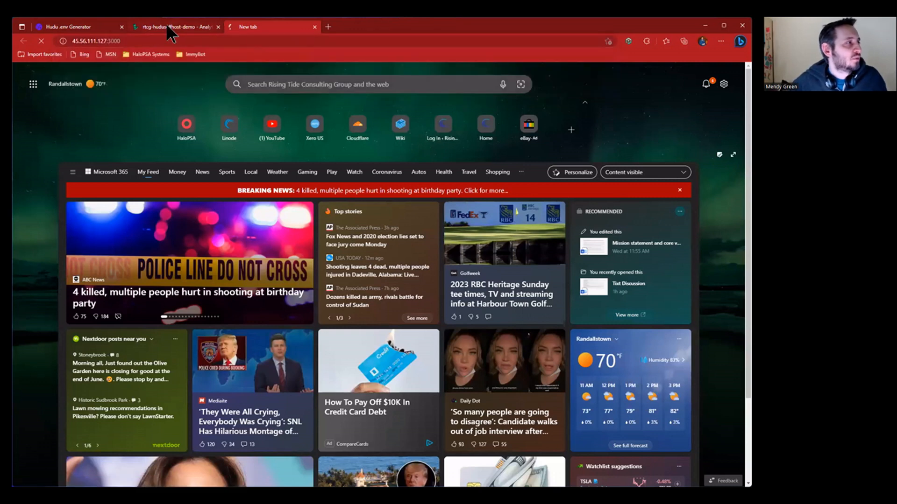
- Retry the server address, then try the bare IP without the port
click(193, 27)
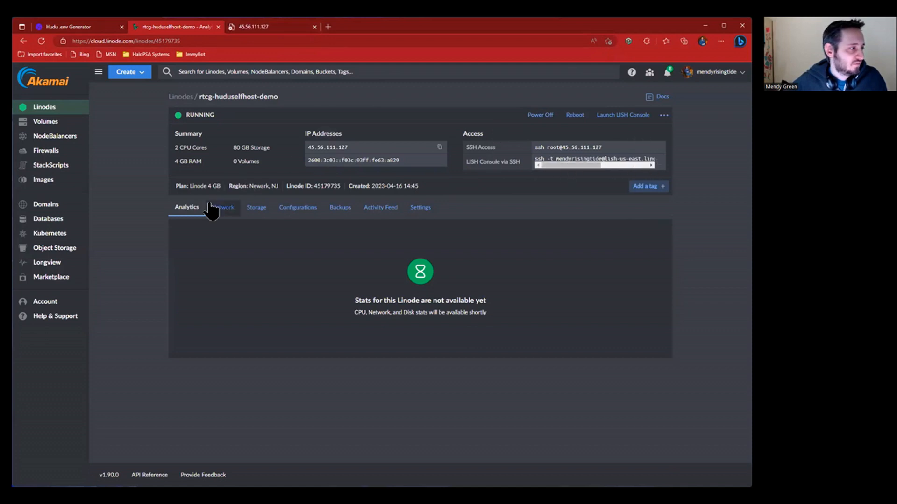
click(273, 26)
click(275, 39)
key(Return)
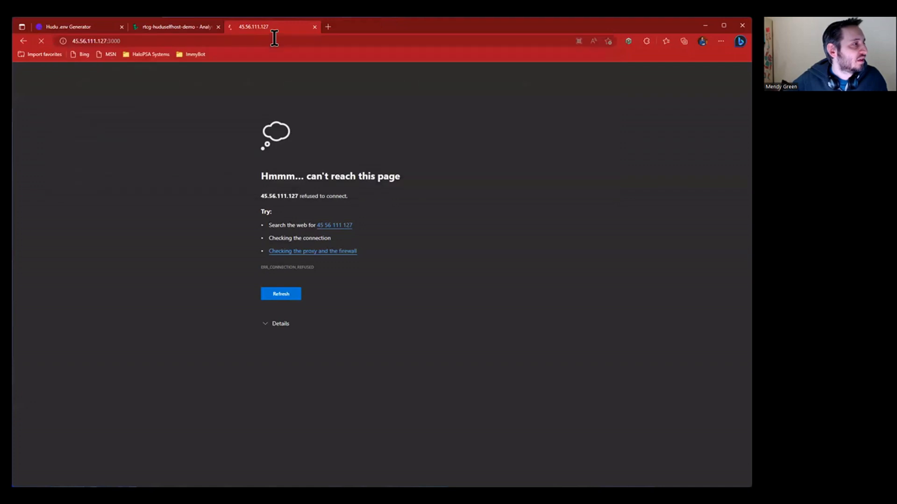
click(237, 39)
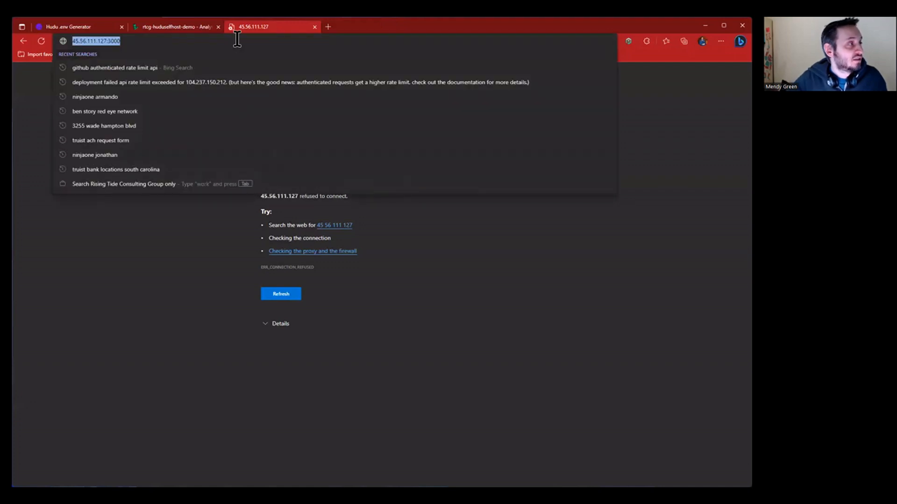
click(237, 40)
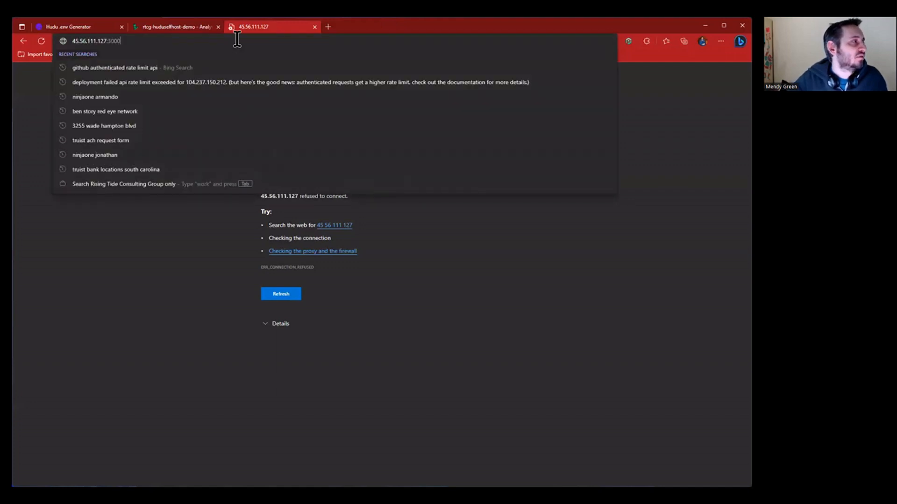
key(BackSpace)
key(BackSpace)
key(BackSpace)
key(BackSpace)
key(BackSpace)
key(Return)
click(236, 39)
key(Home)
text(https://)
key(Return)
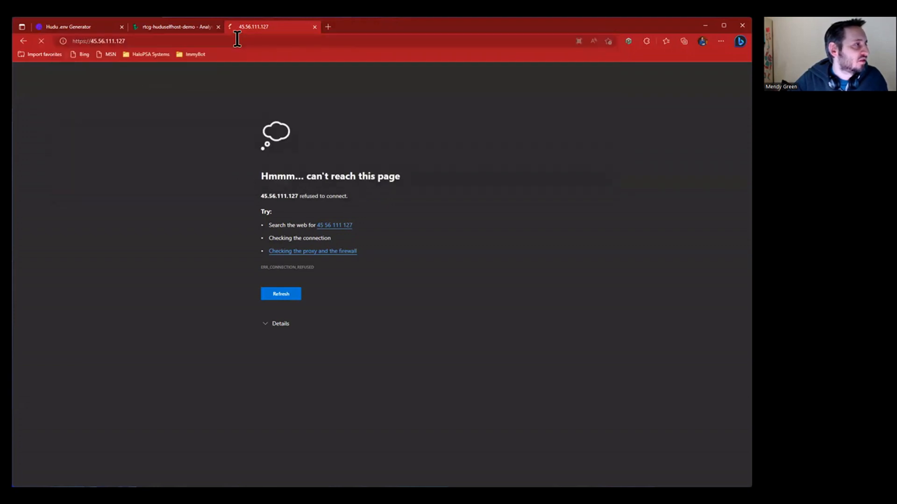
click(207, 40)
key(End)
text(:3000)
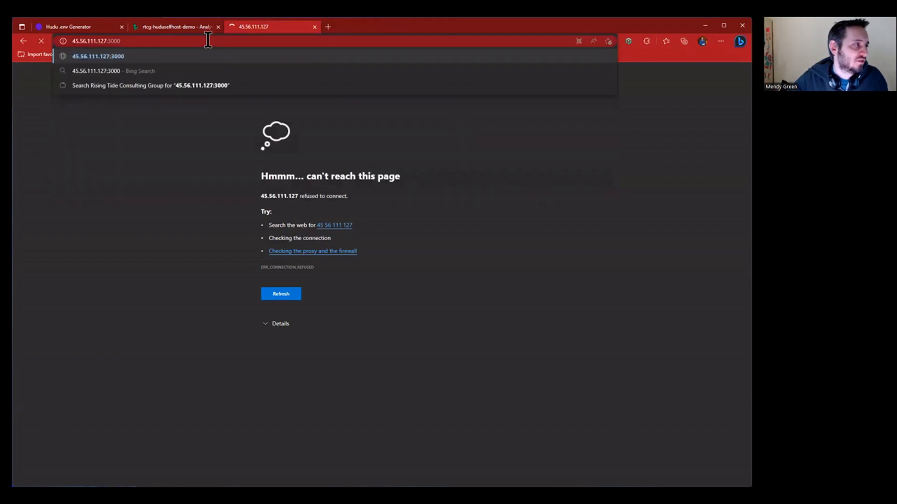
click(181, 27)
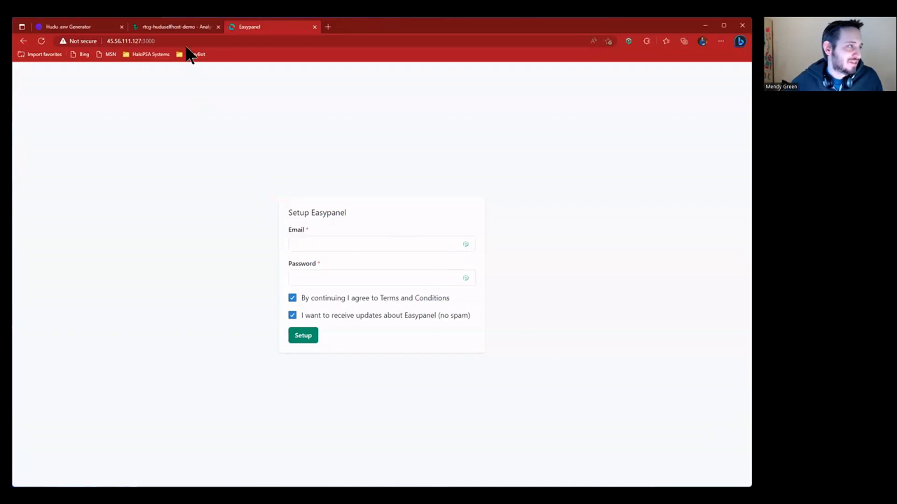
- Bring up the Setup Easypanel page and look over the form
click(184, 24)
click(262, 24)
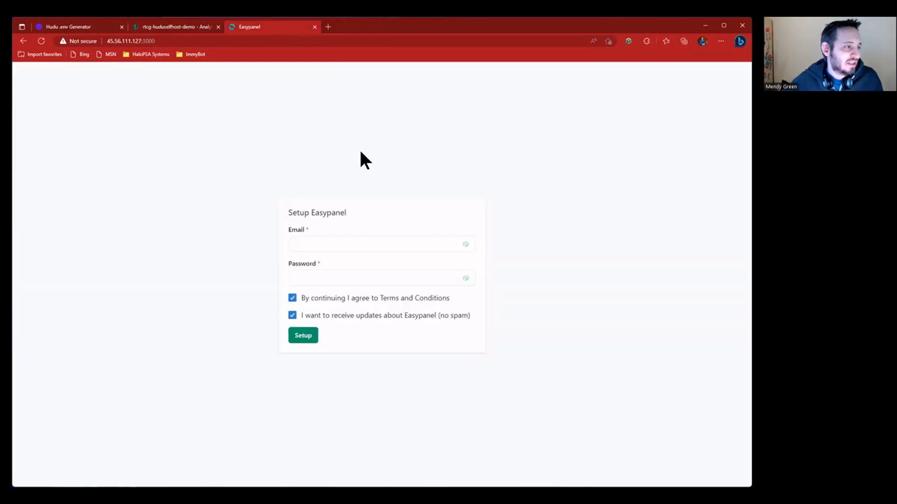
drag(280, 209, 472, 355)
click(498, 385)
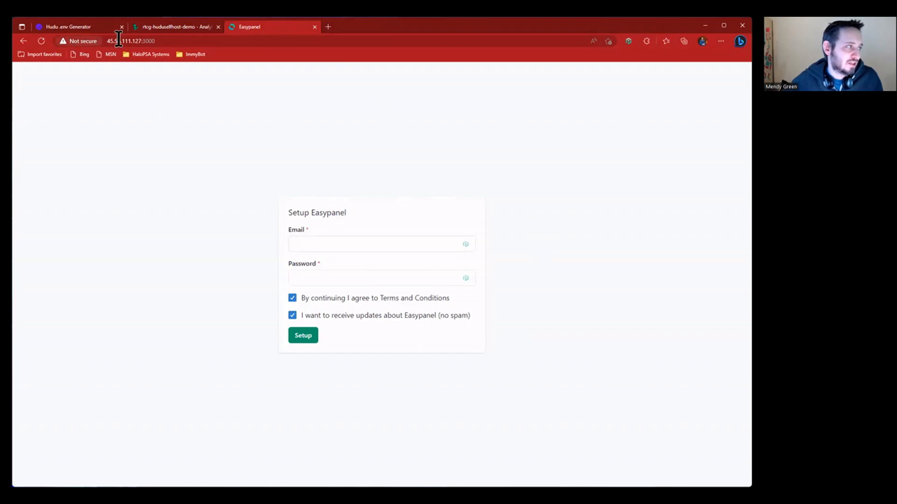
click(172, 40)
click(174, 275)
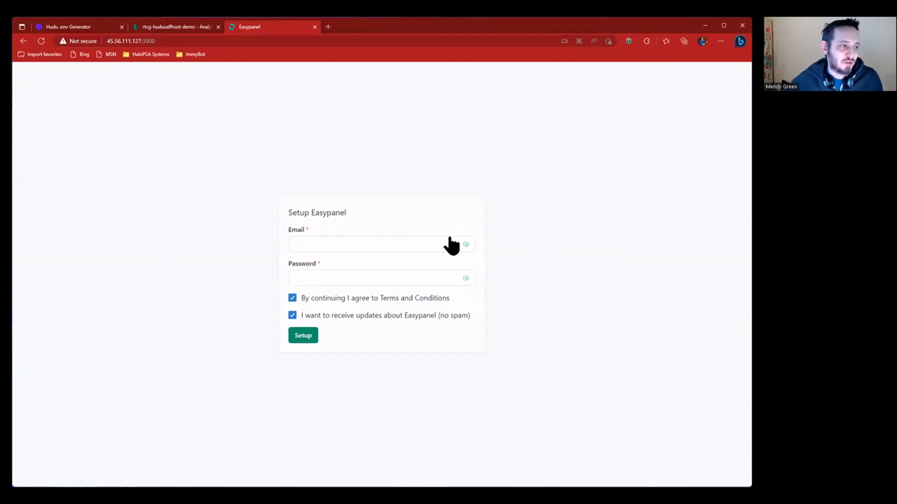
- Enter the admin email and paste the saved admin password from the password manager
click(430, 242)
click(466, 244)
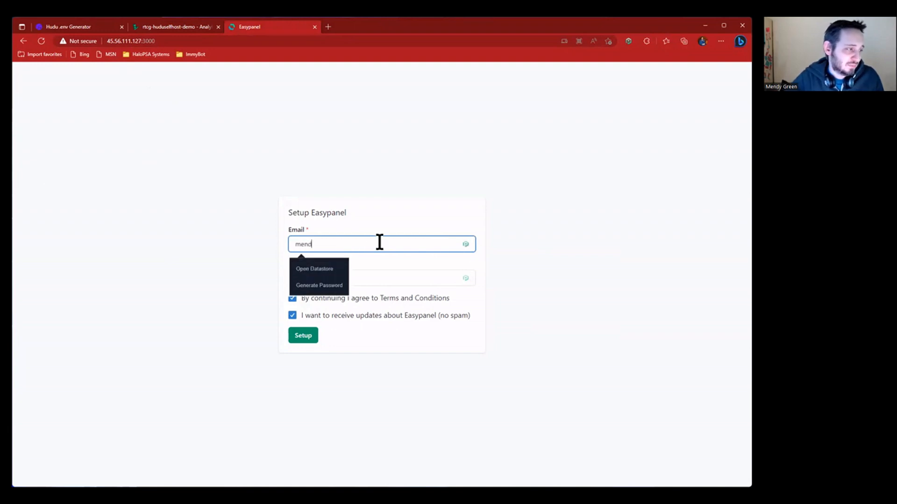
key(Tab)
click(480, 194)
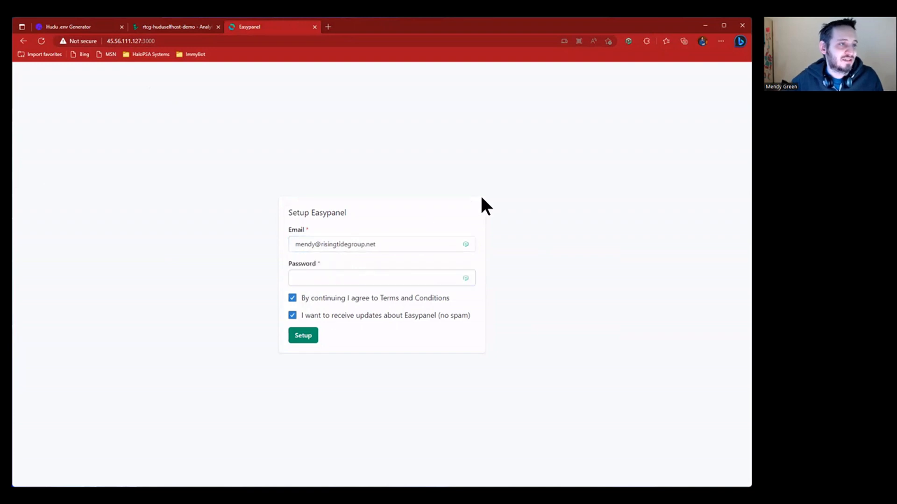
click(629, 38)
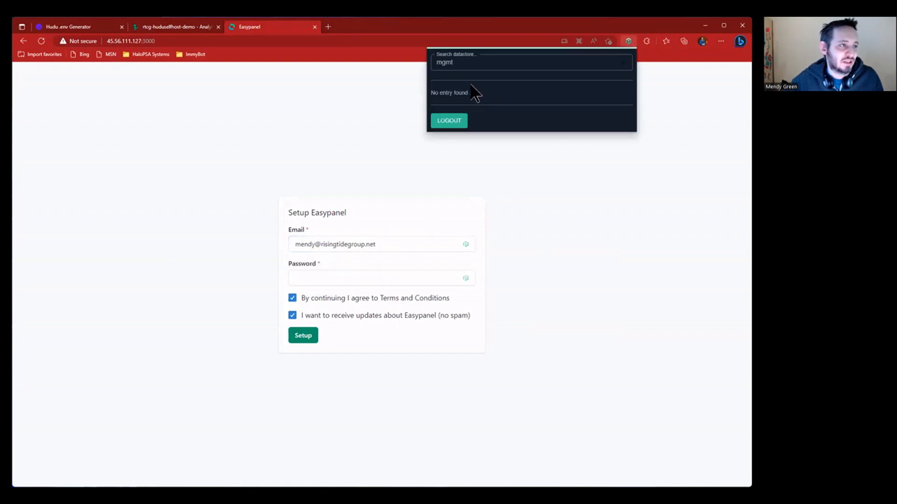
click(625, 124)
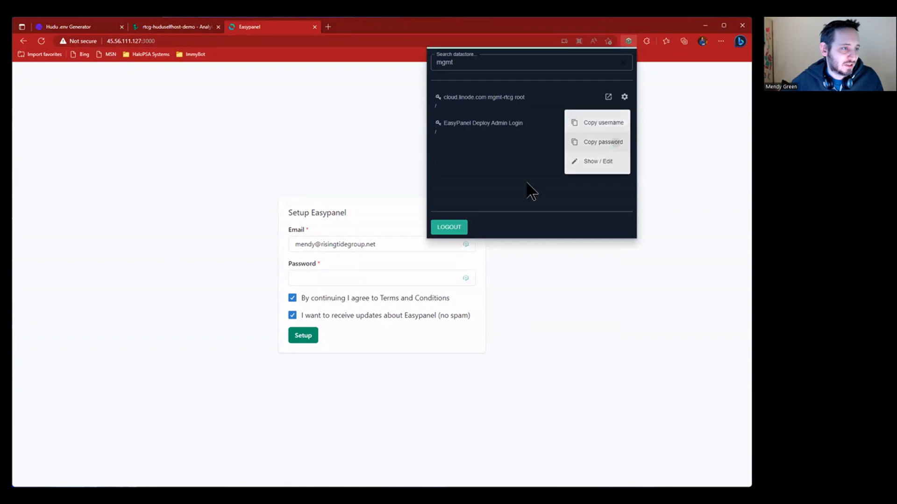
click(383, 271)
key(ctrl+v)
- Review the terms and conditions and submit the setup
click(386, 299)
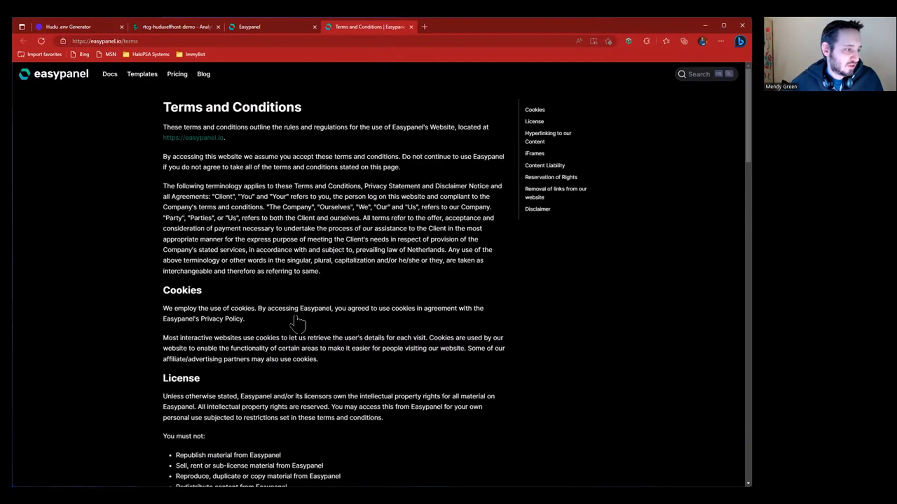
key(ctrl+w)
click(317, 333)
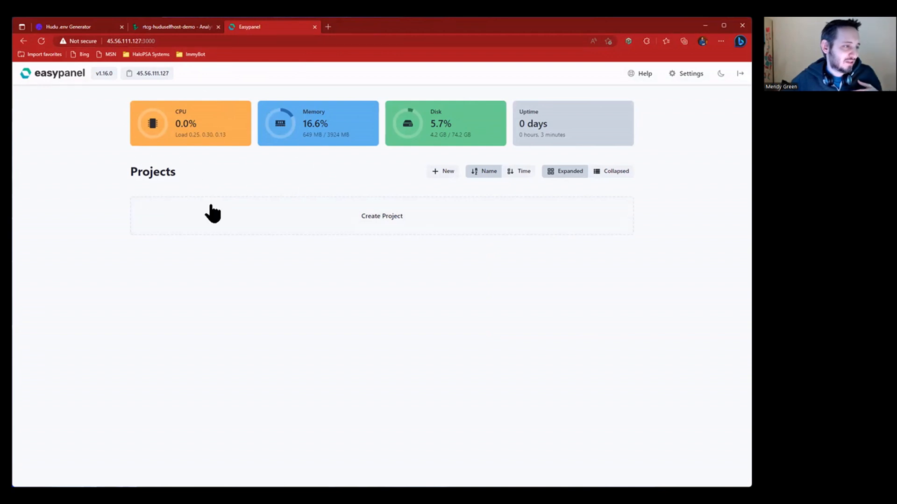
- Create a project named cloudflare
click(396, 221)
text(cloudflare)
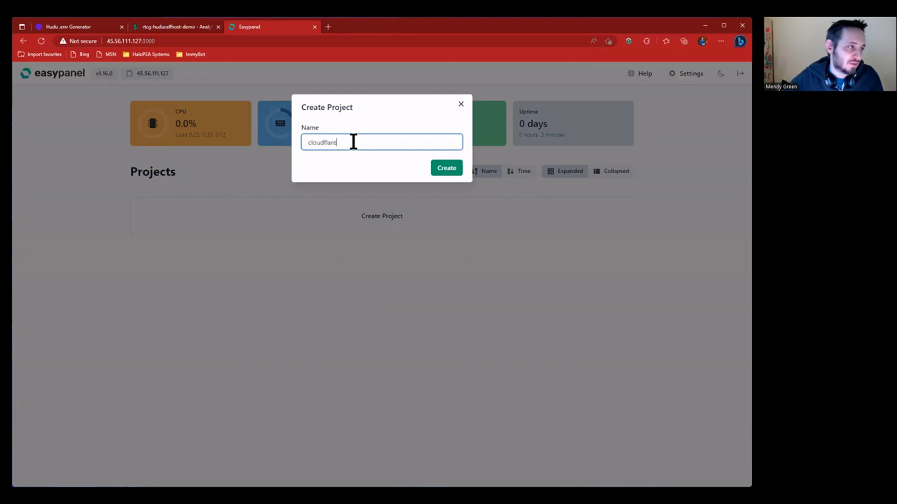
click(442, 168)
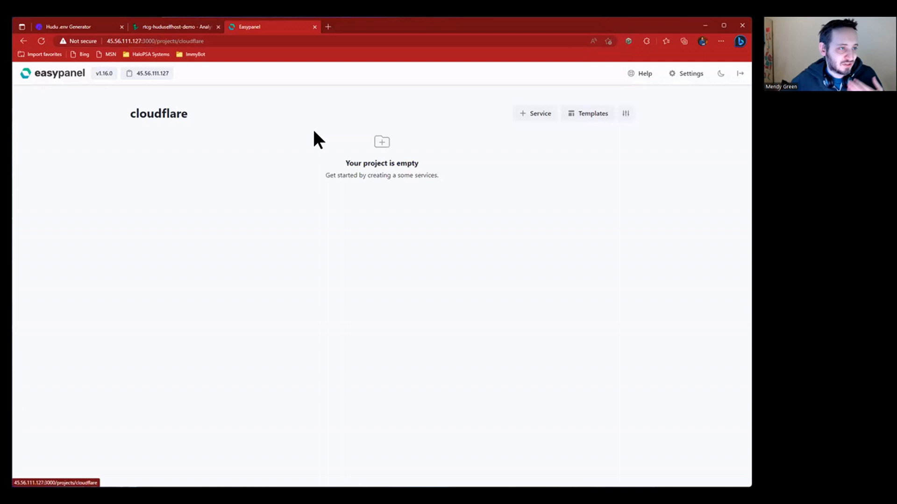
- Browse the app Templates list, then go back to the cloudflare project page
click(598, 122)
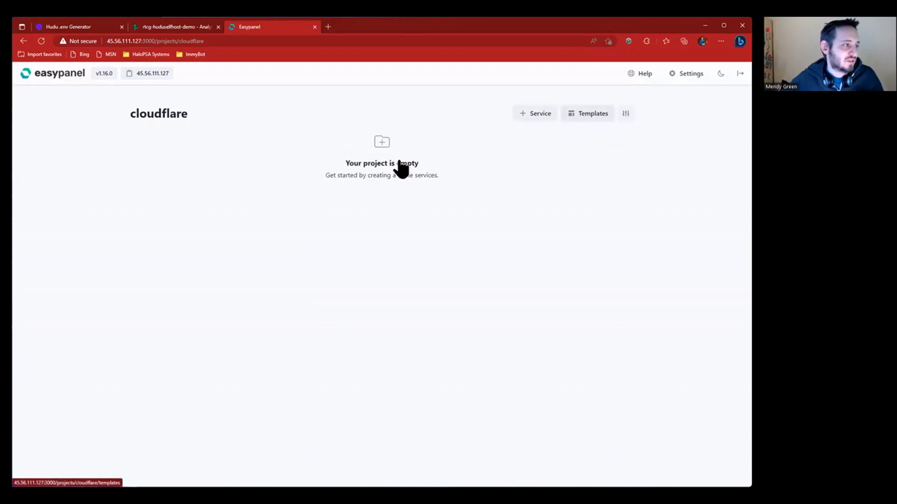
scroll(217, 203, down, 3)
scroll(214, 209, down, 10)
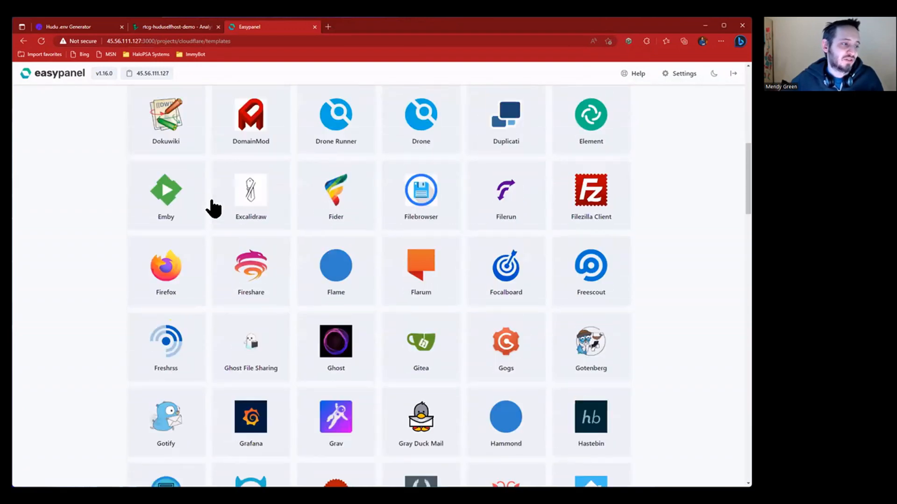
scroll(214, 209, down, 7)
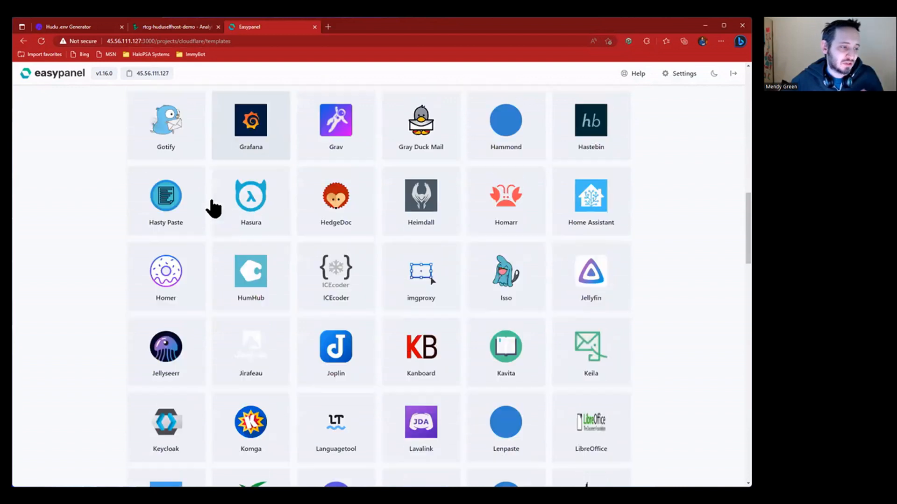
scroll(214, 205, down, 8)
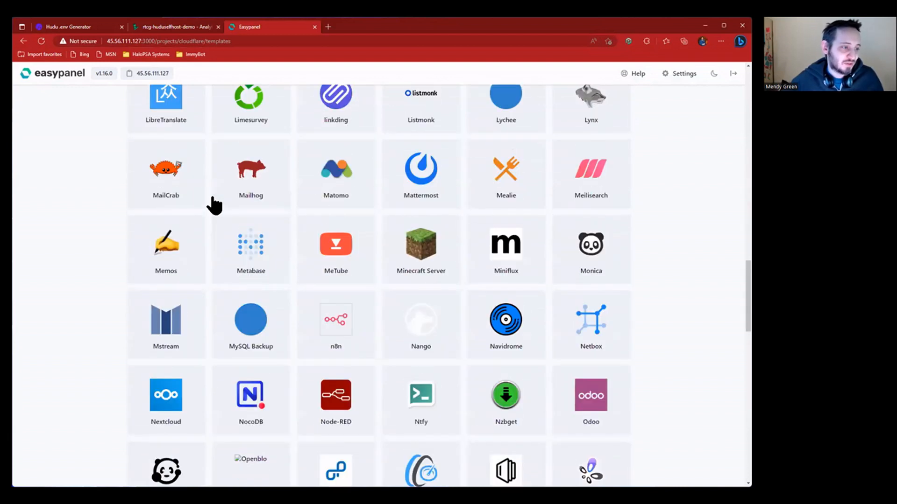
scroll(214, 206, down, 10)
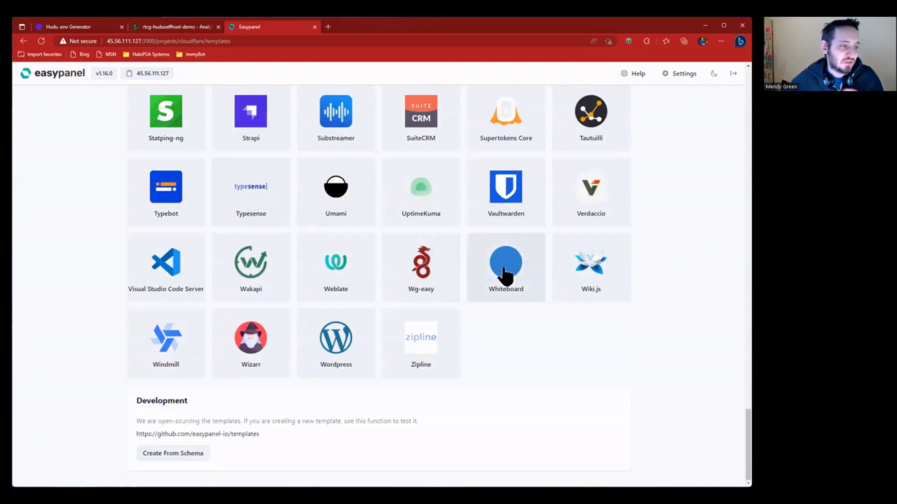
scroll(505, 275, up, 9)
scroll(505, 276, up, 12)
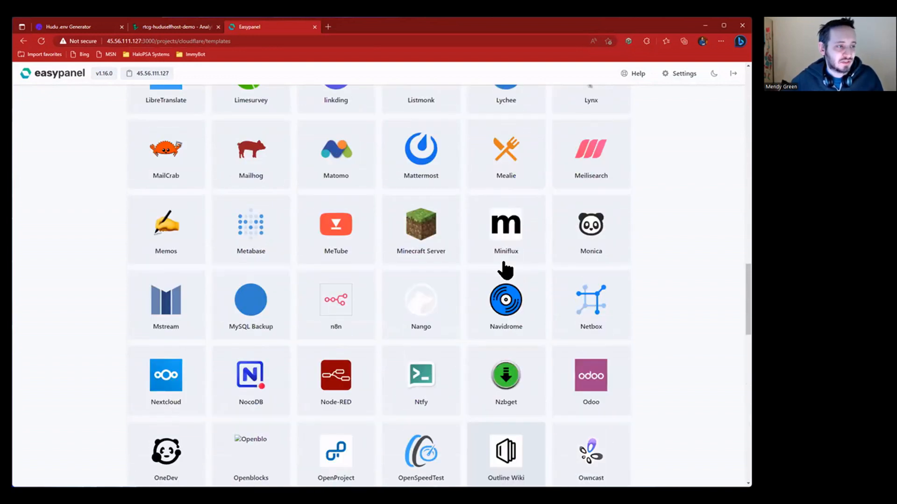
scroll(505, 271, up, 10)
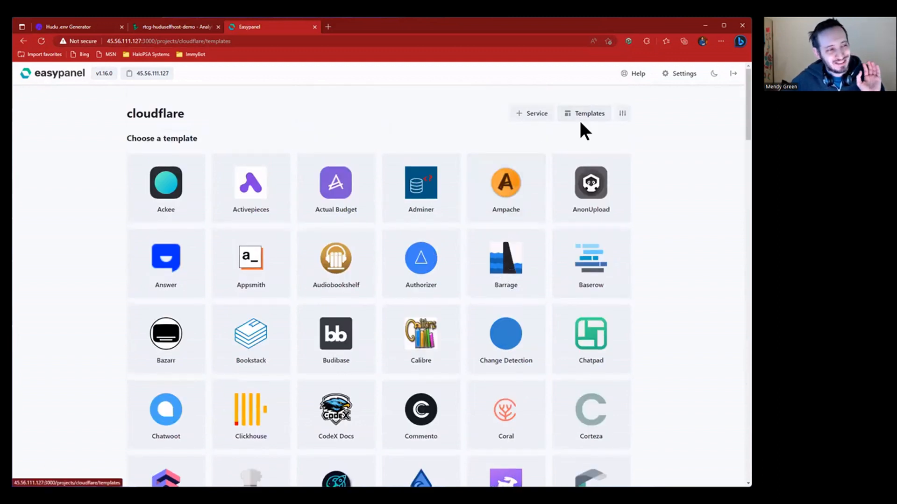
click(150, 120)
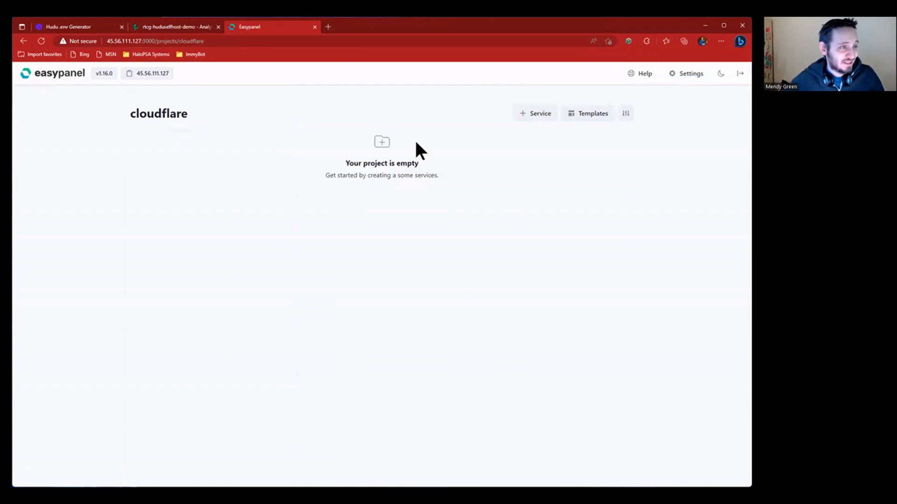
- Add an App service named tunnel to cloudflare, then stop it from the project overview
click(522, 117)
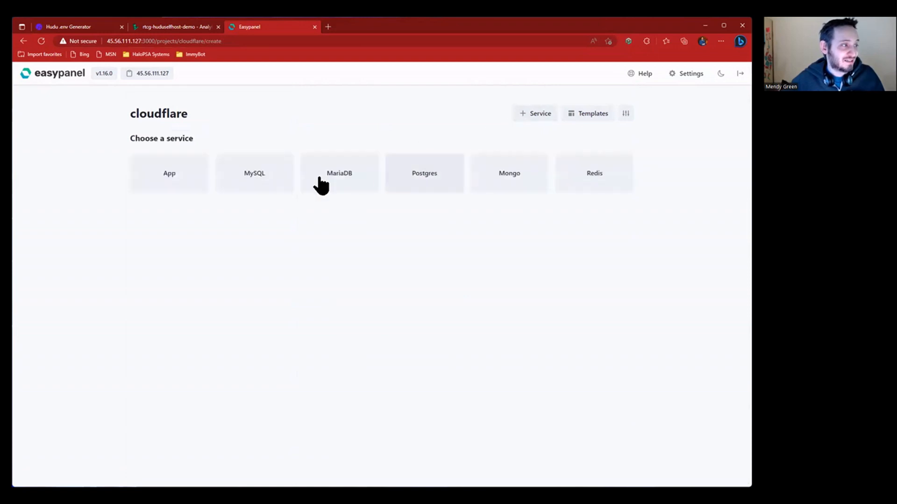
click(179, 182)
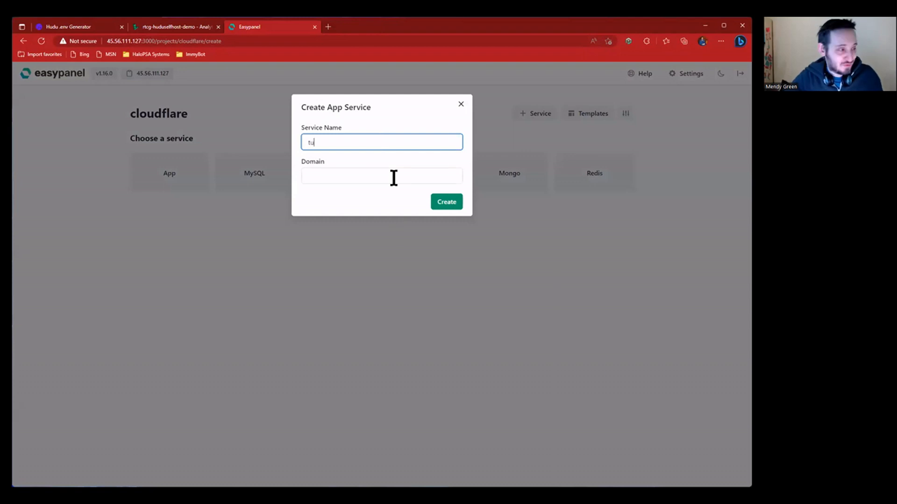
click(452, 205)
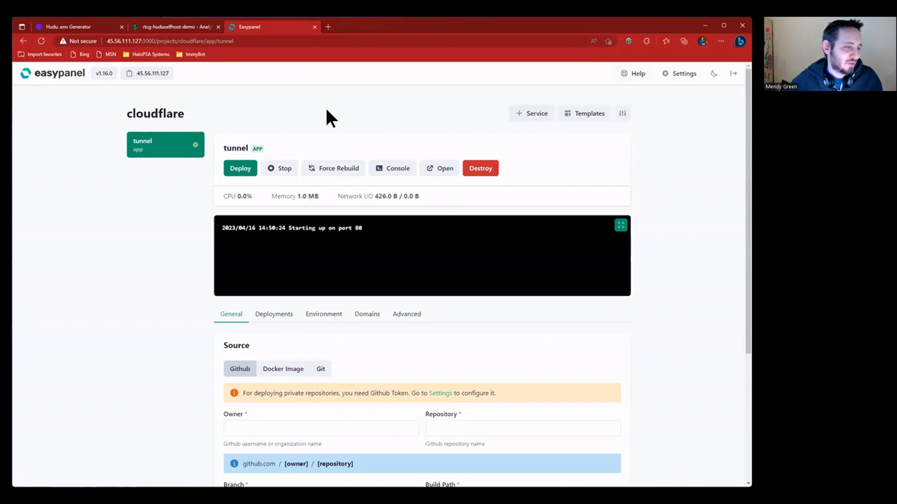
click(547, 112)
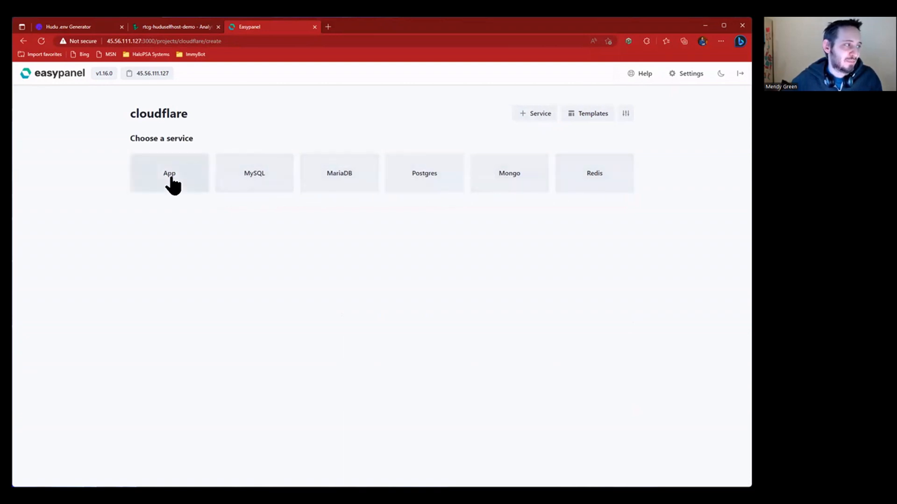
click(174, 115)
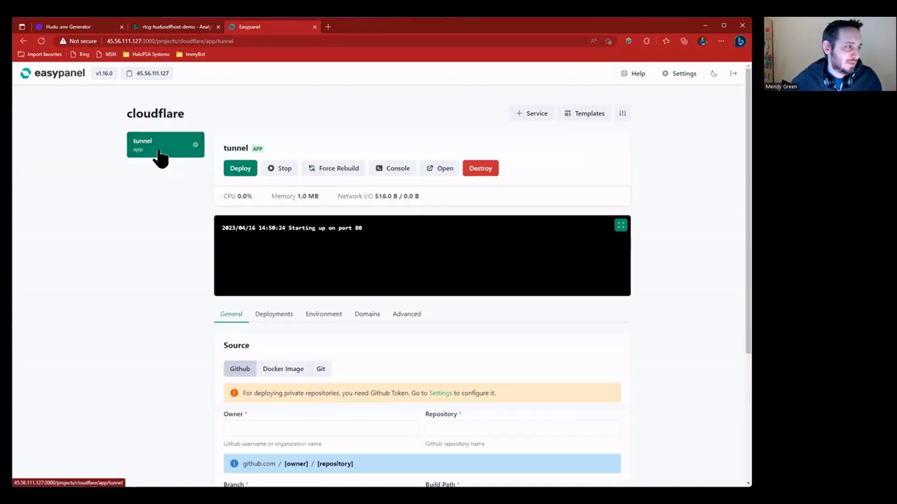
click(287, 168)
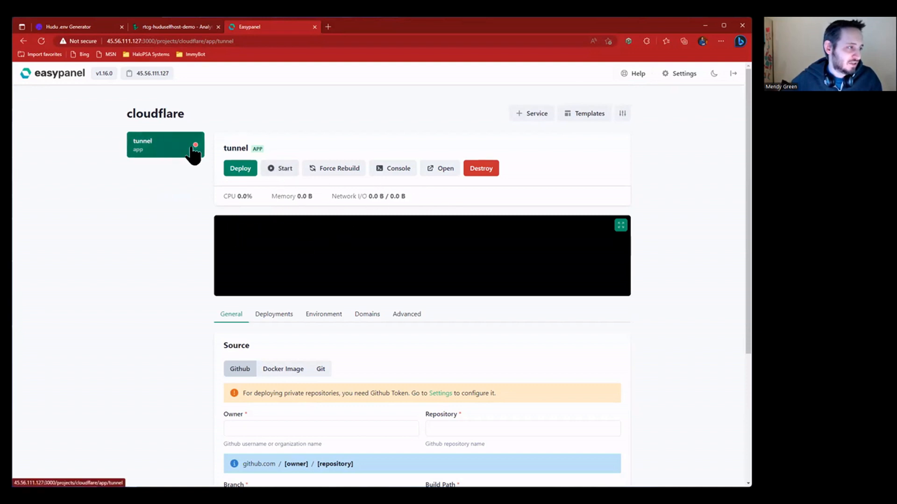
- Fill the tunnel app's GitHub source with owner RisingTideGroup, repository cloudflare and branch main
drag(273, 197, 424, 195)
click(425, 195)
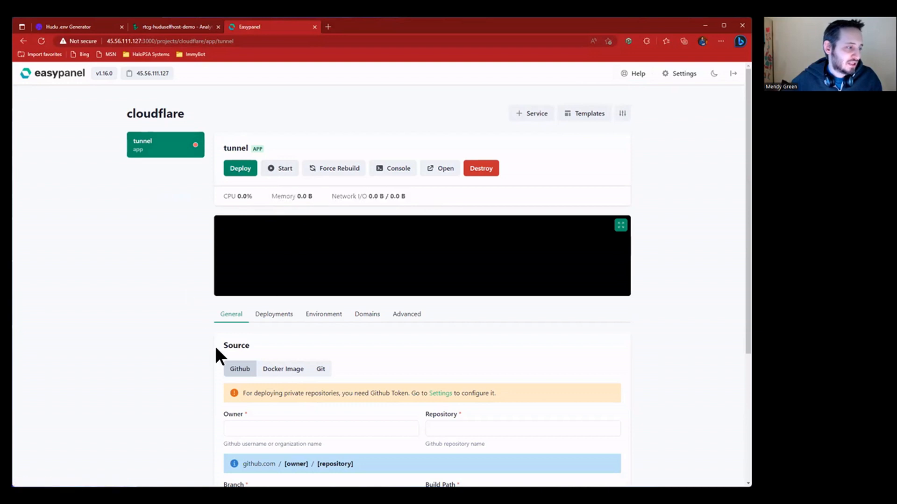
drag(220, 346, 615, 466)
click(650, 360)
scroll(650, 361, down, 3)
click(232, 285)
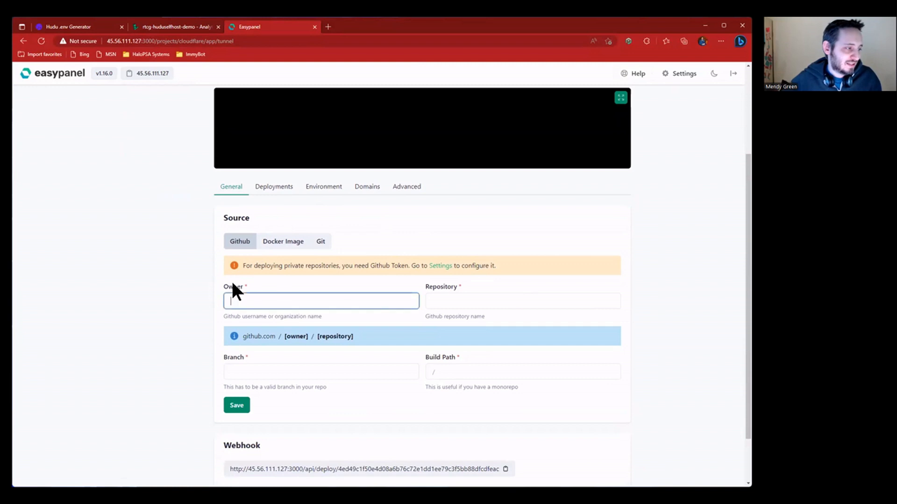
text(RisingTide)
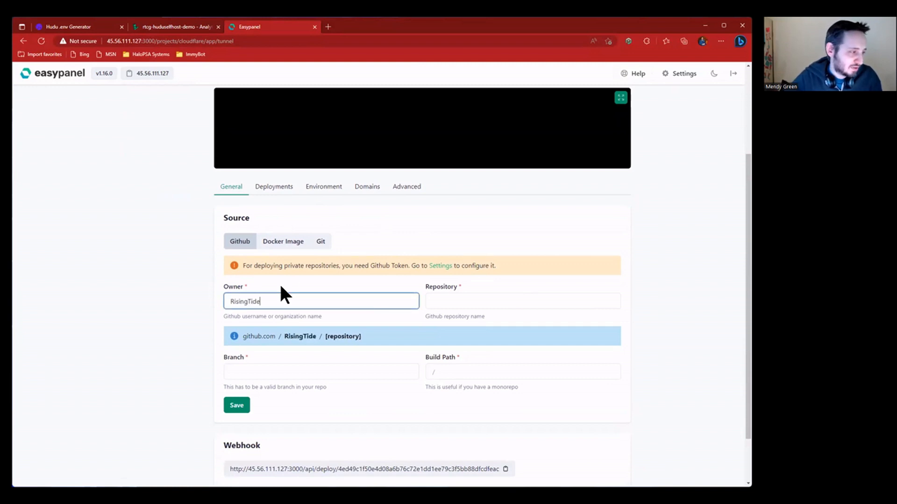
text(Group)
click(472, 304)
text(cloudflare)
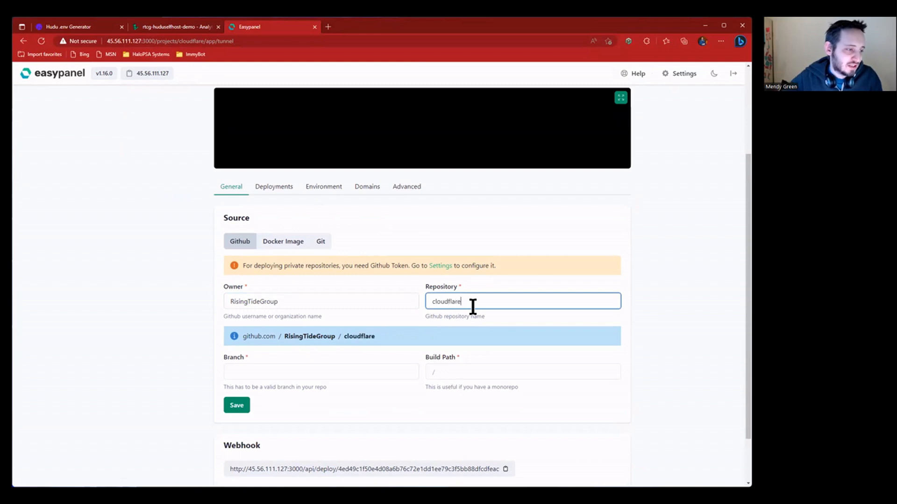
click(348, 376)
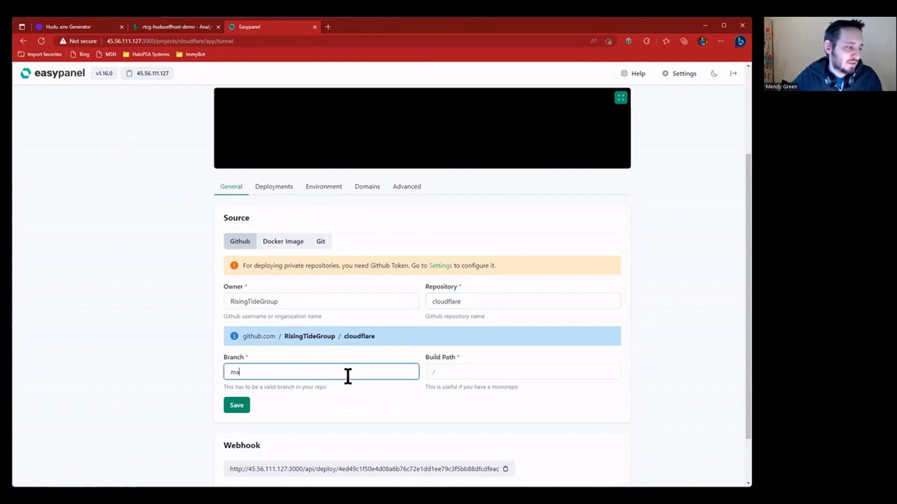
text(main)
click(462, 376)
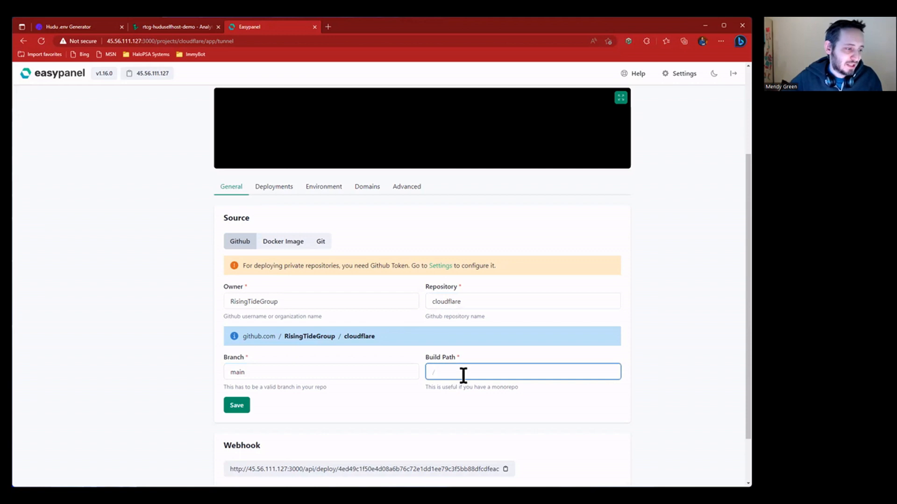
- Set build path / and load github.com/RisingTideGroup/cloudflare in the browser
text(/)
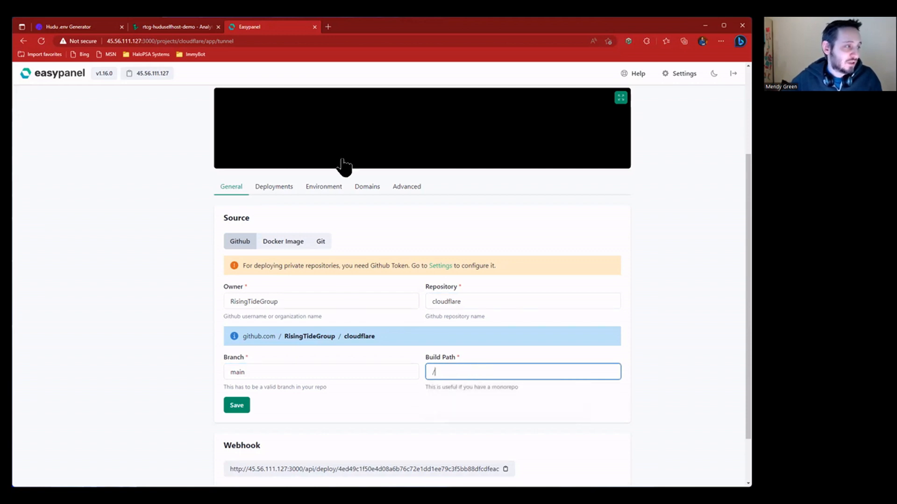
click(340, 41)
text(github)
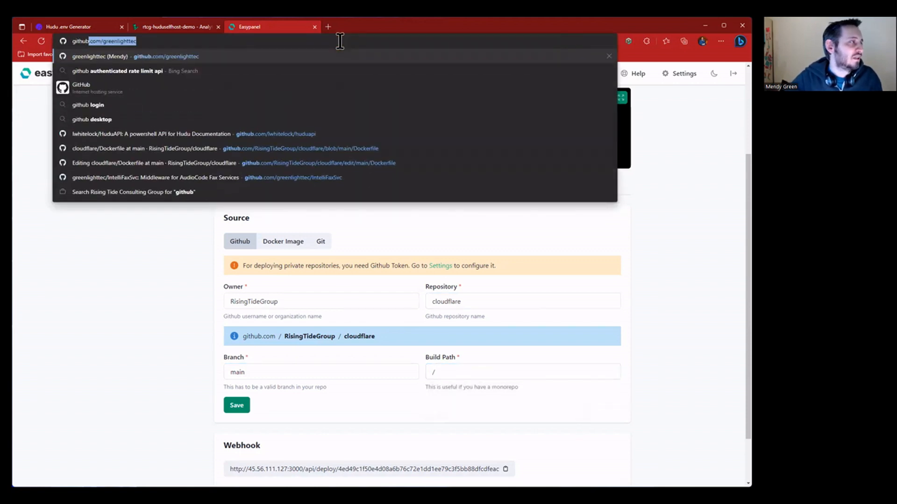
text(.com/risingTideGroup/cloudflare/blob/)
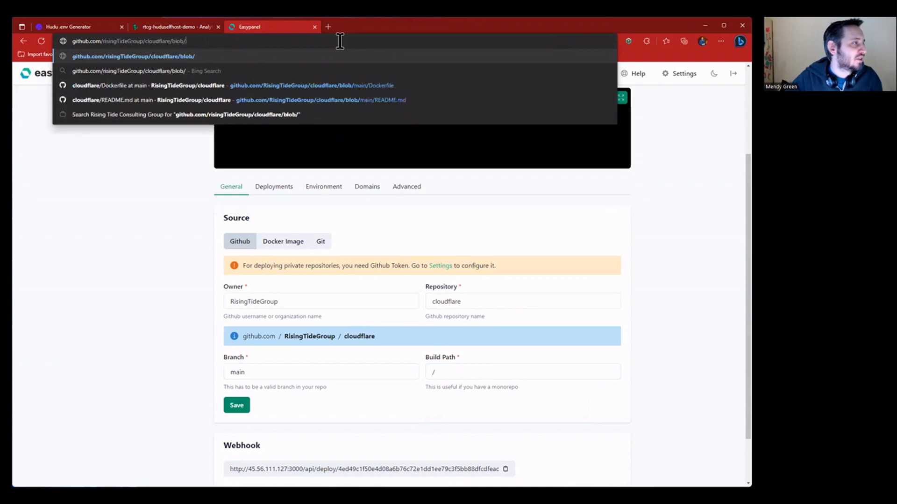
key(alt+Return)
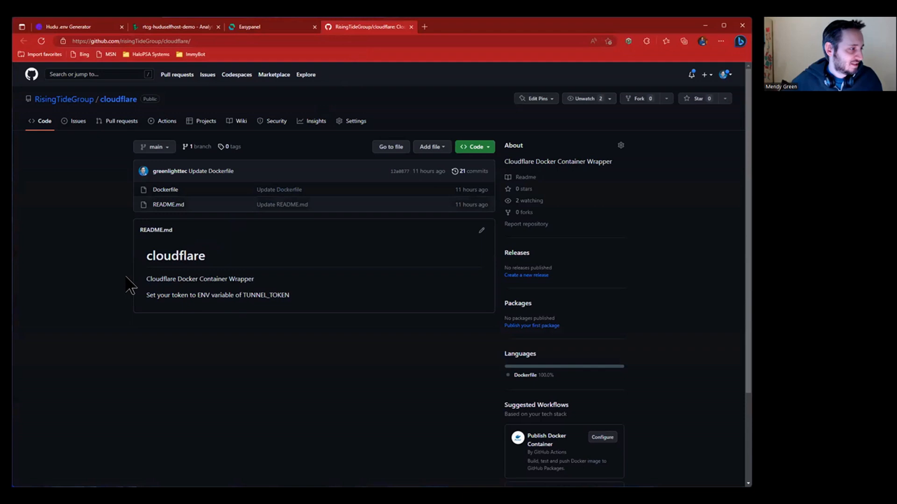
- Read the repository's Dockerfile, based on cloudflare/cloudflared:latest, then return to Easypanel
drag(156, 279, 240, 281)
click(236, 295)
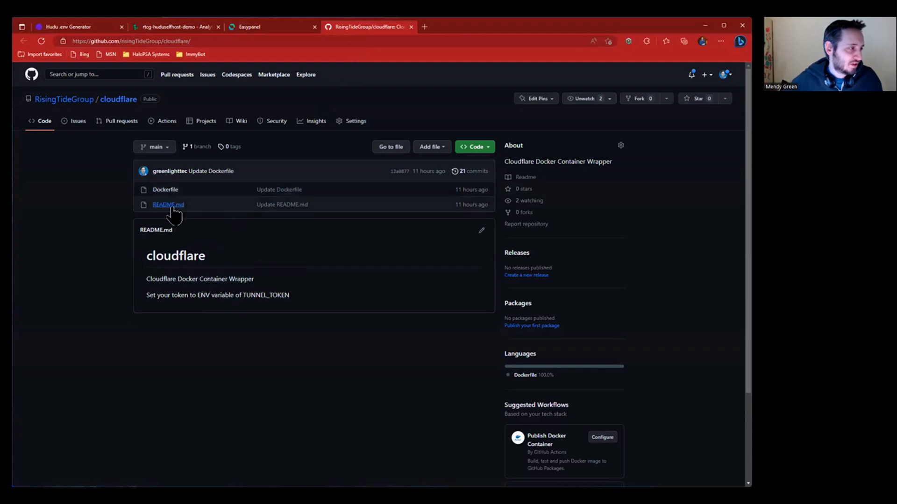
click(159, 190)
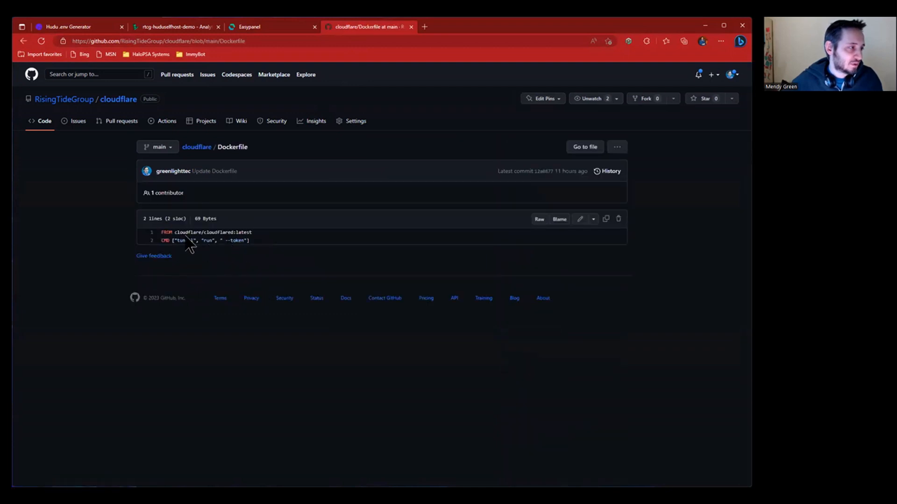
click(276, 26)
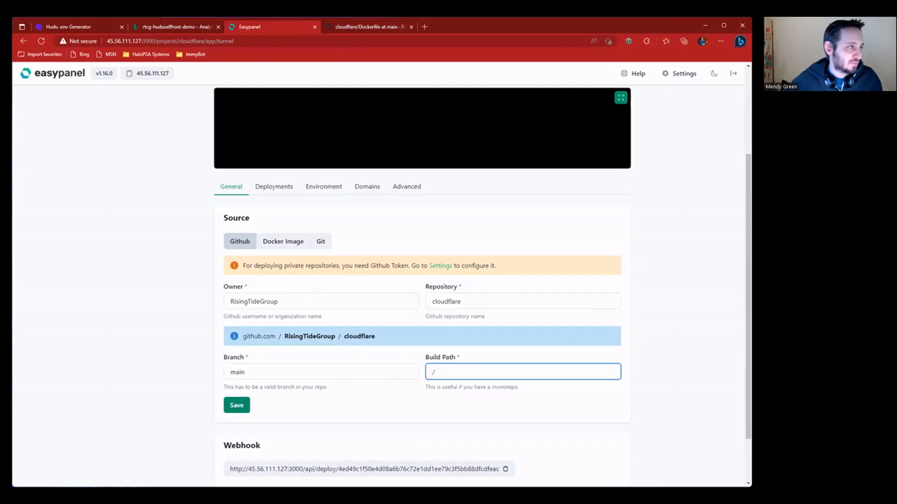
- Save the tunnel app's GitHub source settings in Easypanel
click(367, 26)
click(240, 28)
scroll(147, 243, down, 1)
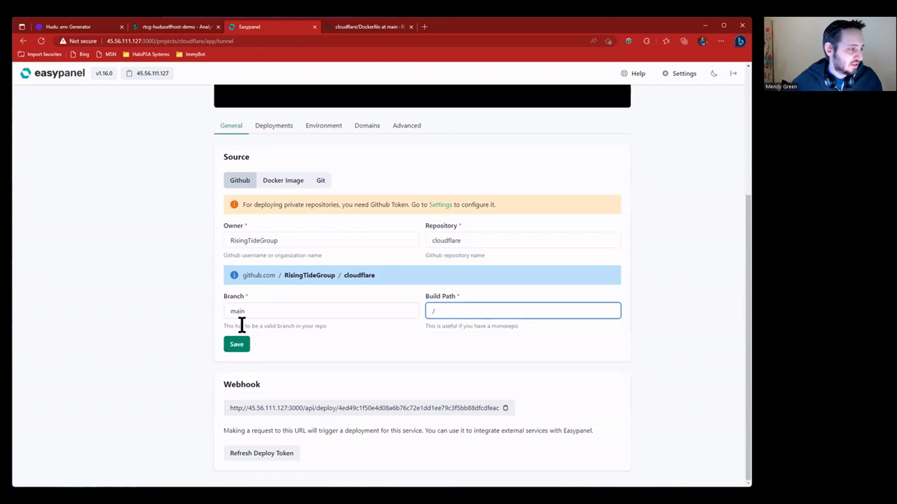
click(236, 345)
scroll(271, 299, down, 3)
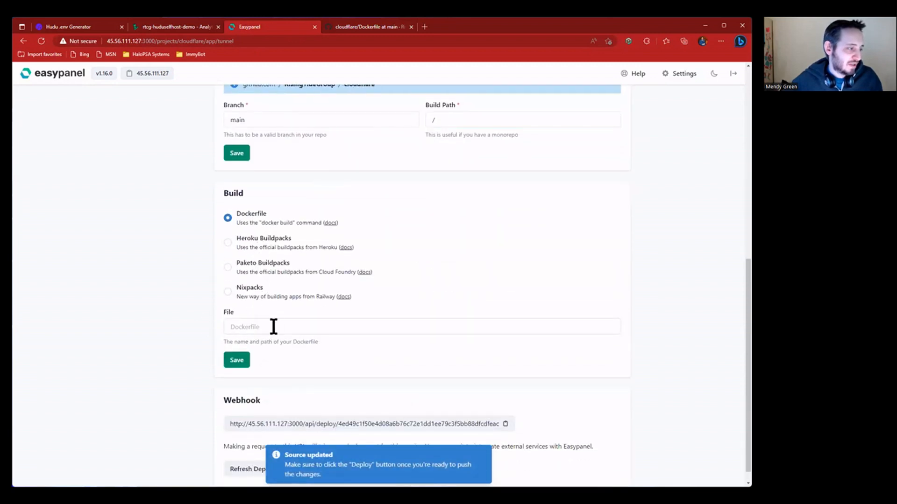
scroll(290, 317, down, 1)
scroll(308, 316, up, 6)
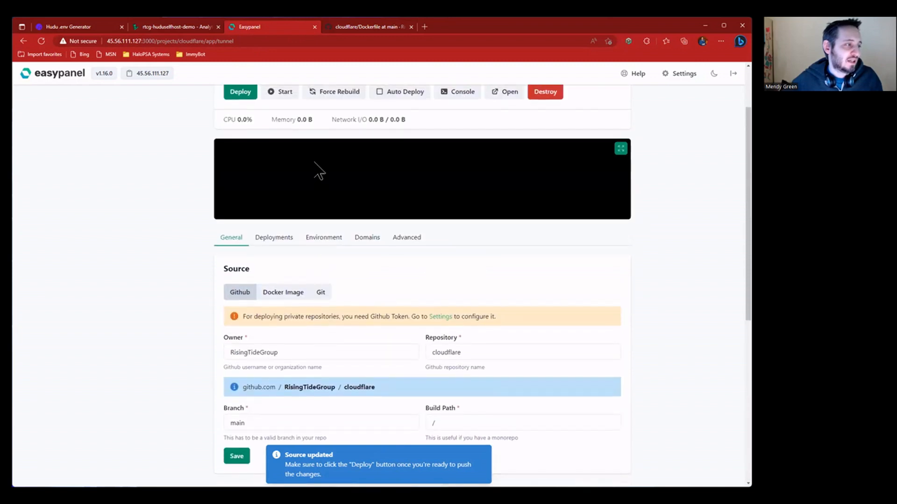
scroll(320, 197, up, 2)
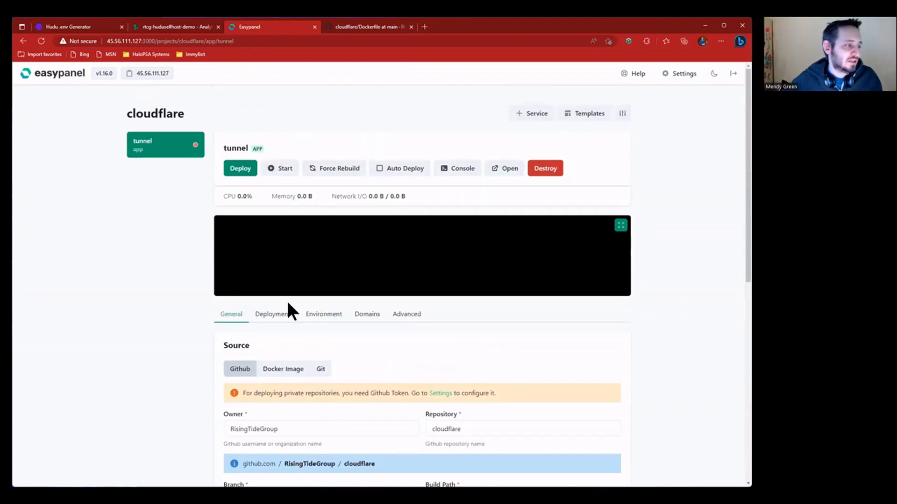
- Copy TUNNEL_TOKEN from the README and start the app's environment variables with TUNNEL_TOKEN=
click(358, 26)
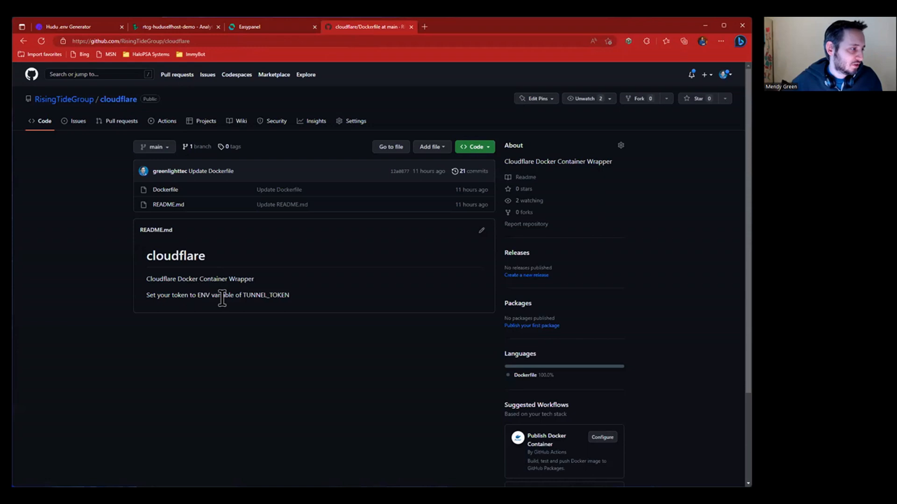
drag(241, 294, 316, 304)
key(ctrl+c)
click(333, 306)
click(292, 176)
key(ctrl+shift+Tab)
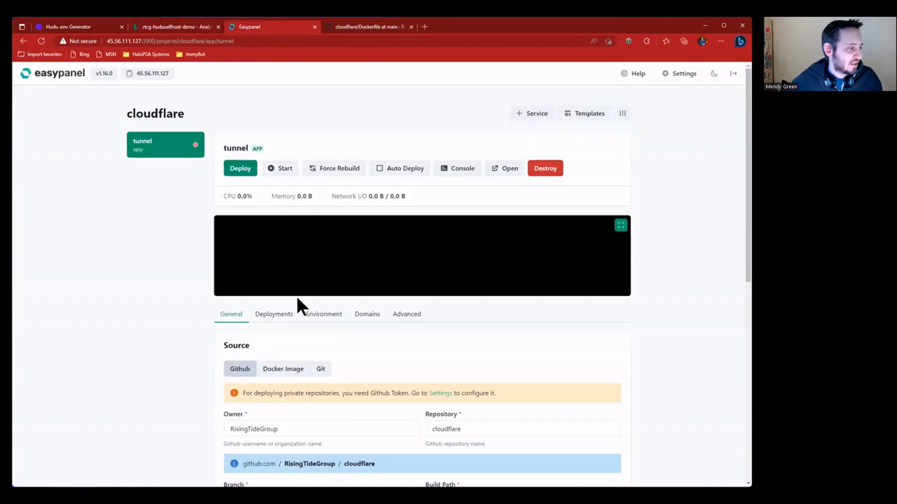
click(317, 315)
click(327, 398)
key(ctrl+v)
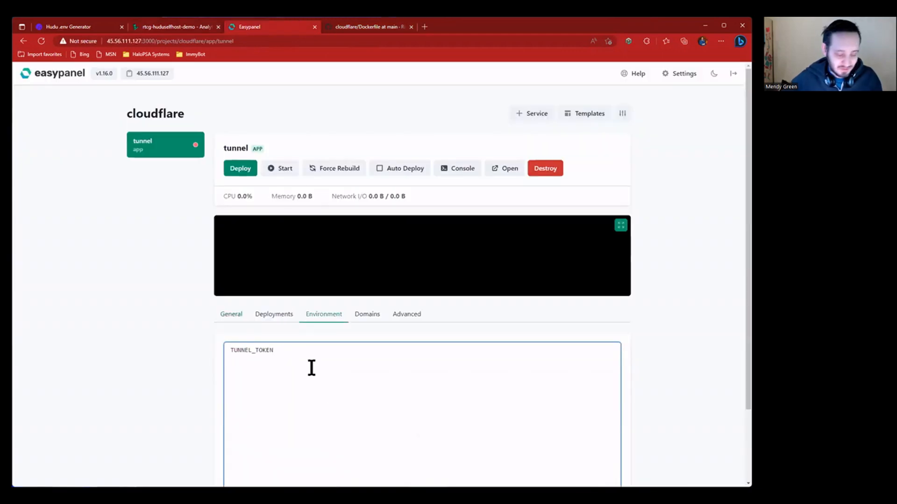
text(=)
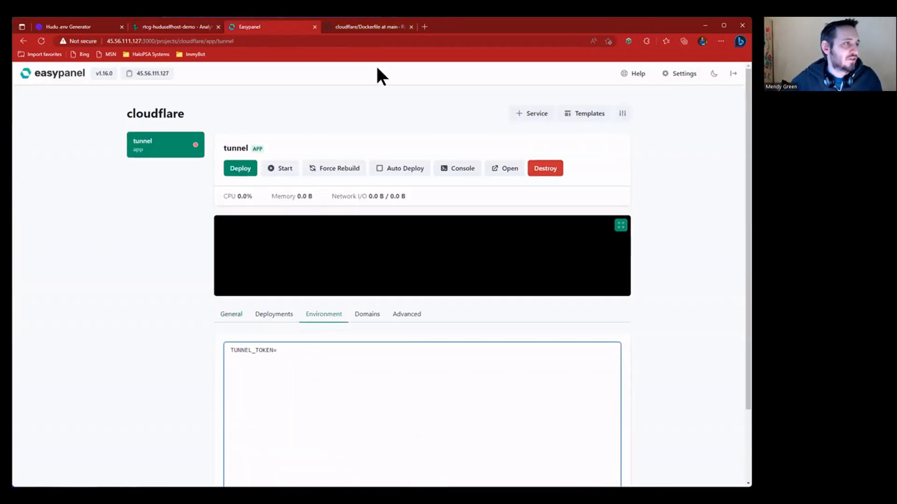
click(387, 25)
- Go from cloudflare.com into Zero Trust and reach the Tunnels list showing five tunnels
click(390, 41)
text(cloud)
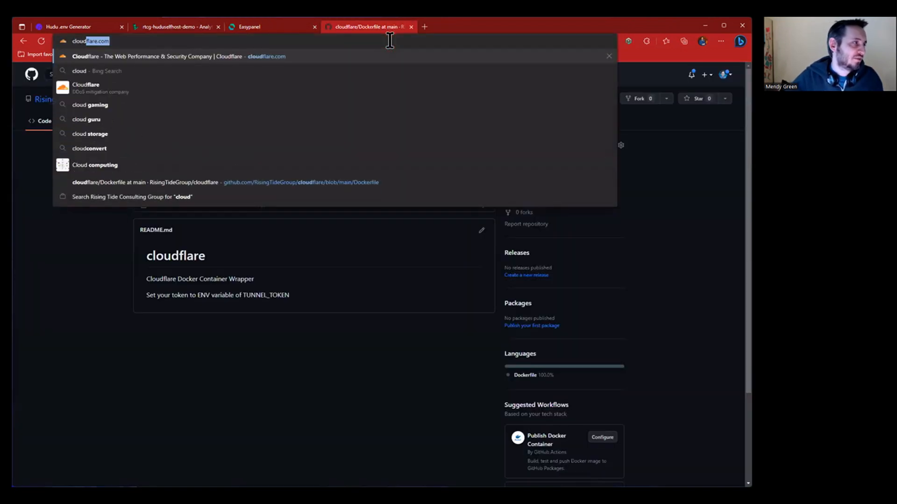
key(Return)
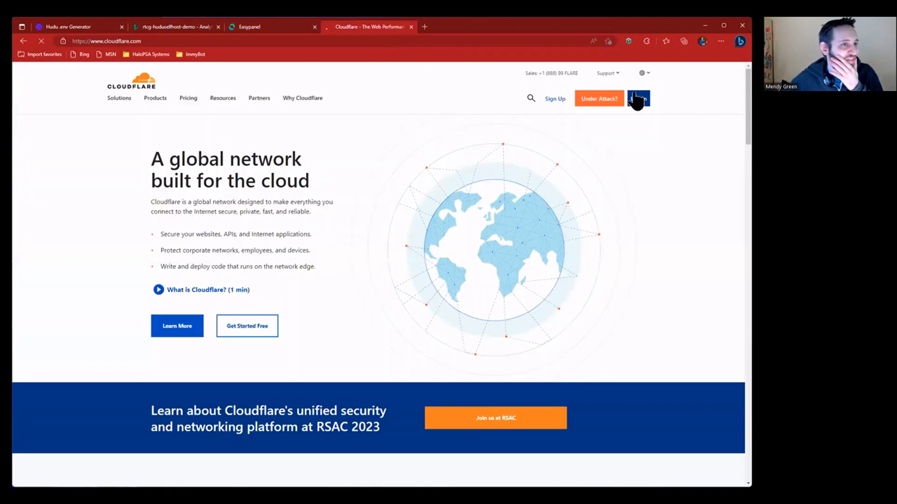
click(636, 96)
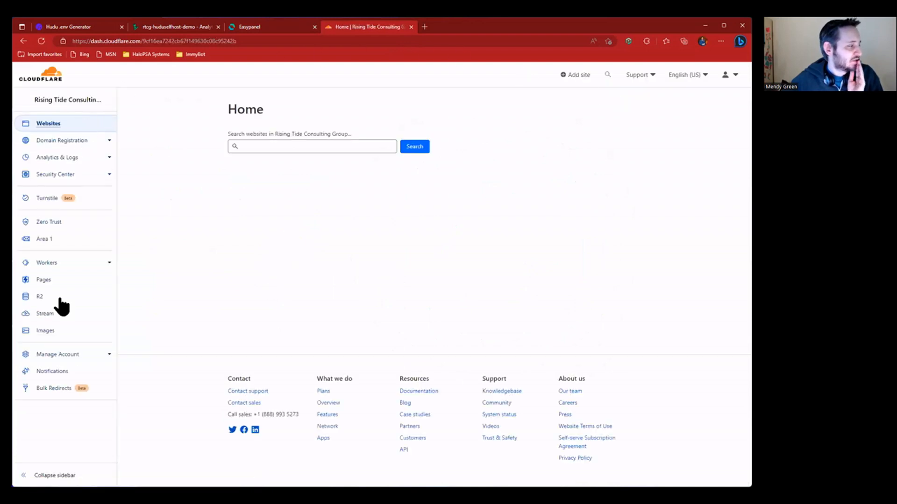
click(71, 221)
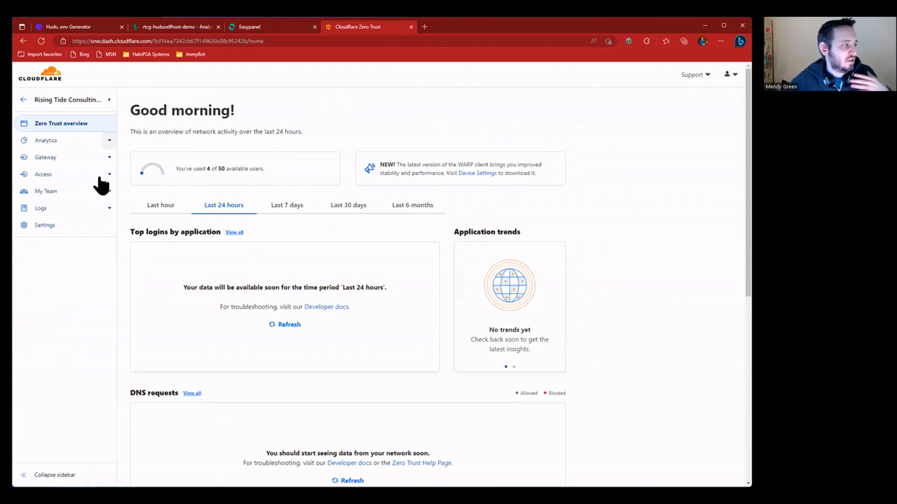
click(80, 227)
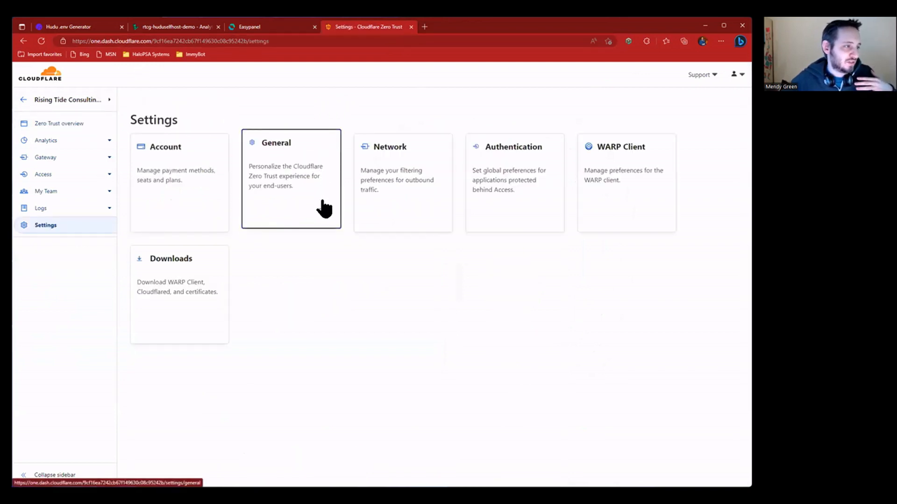
click(323, 208)
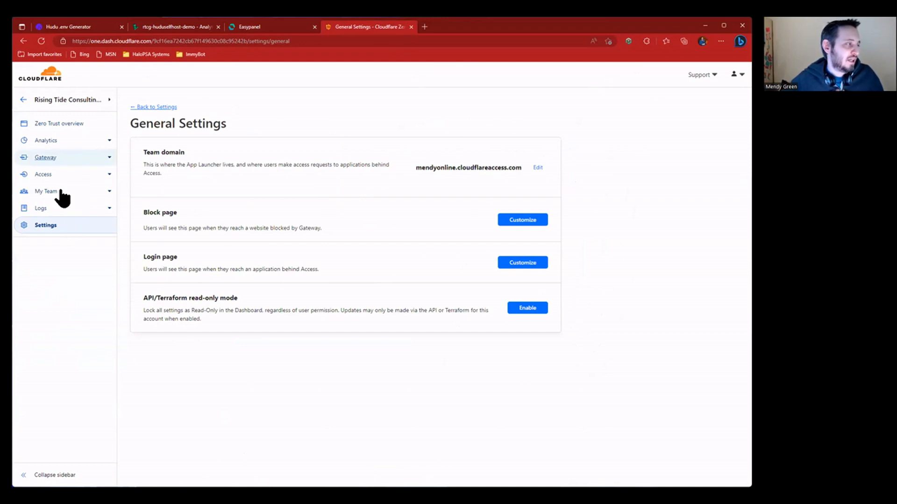
click(66, 225)
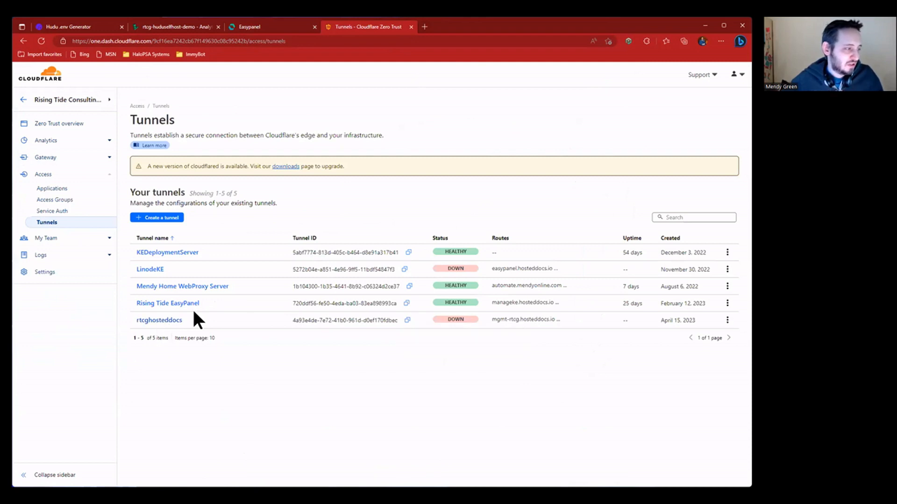
- Open the rtcghosteddocs tunnel's configuration page
click(159, 320)
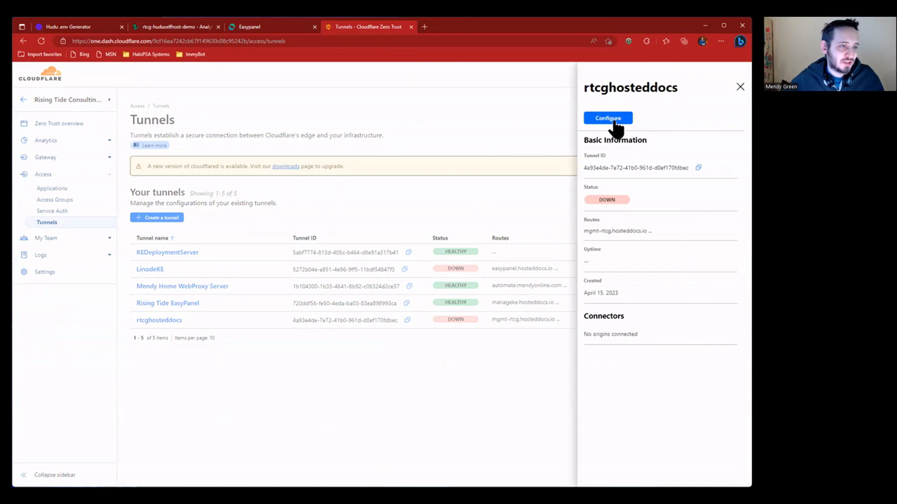
click(608, 119)
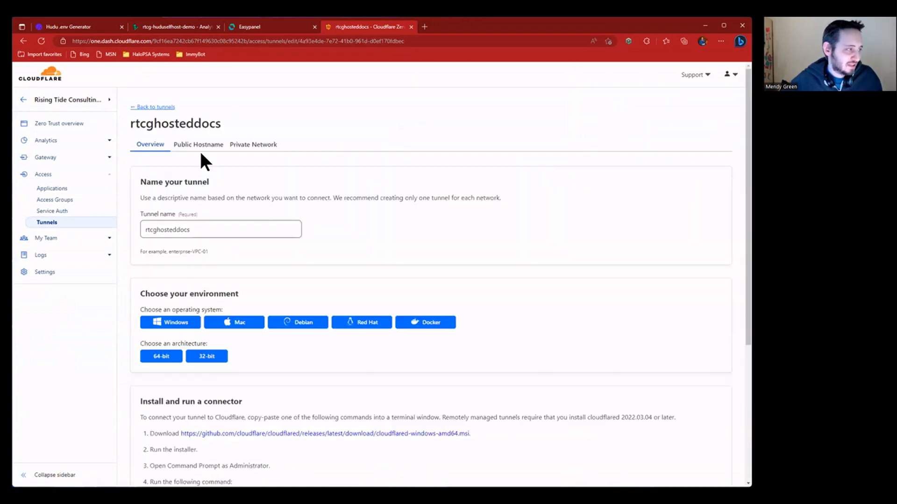
scroll(265, 187, down, 3)
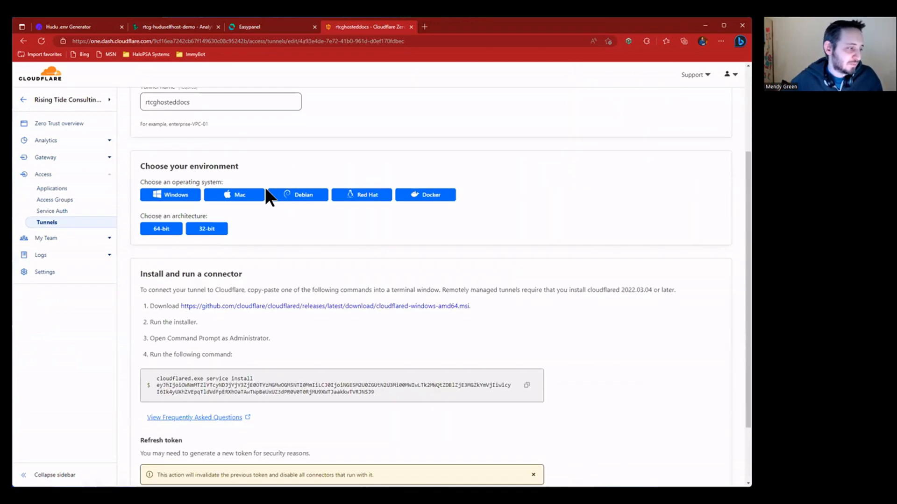
scroll(264, 196, down, 2)
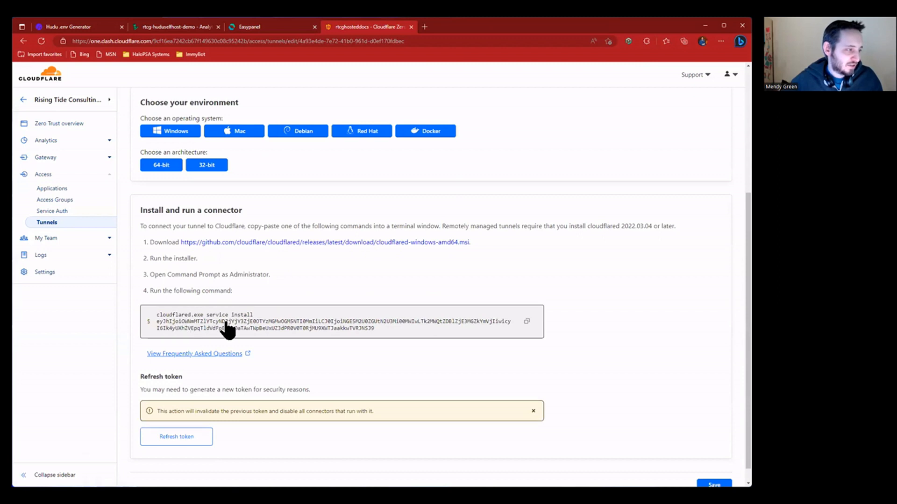
- Copy the Docker connector command containing the rtcghosteddocs tunnel token
click(425, 131)
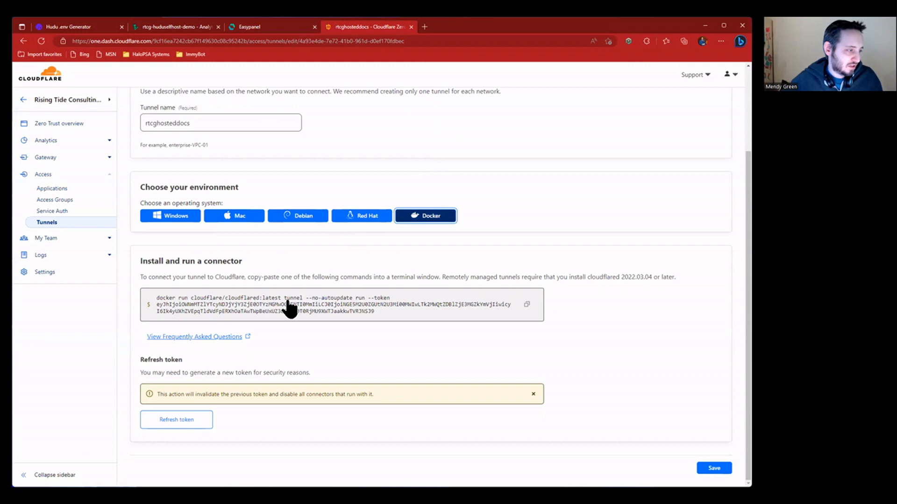
click(174, 216)
click(252, 216)
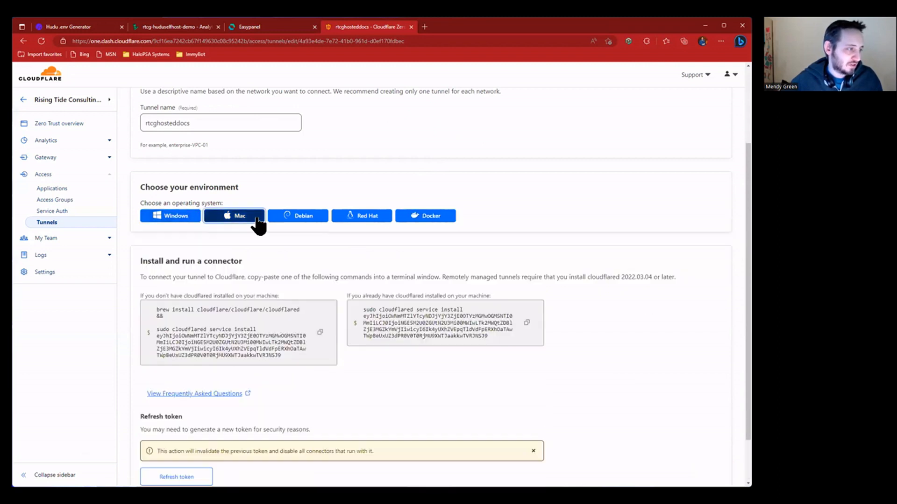
click(324, 213)
click(388, 213)
click(403, 215)
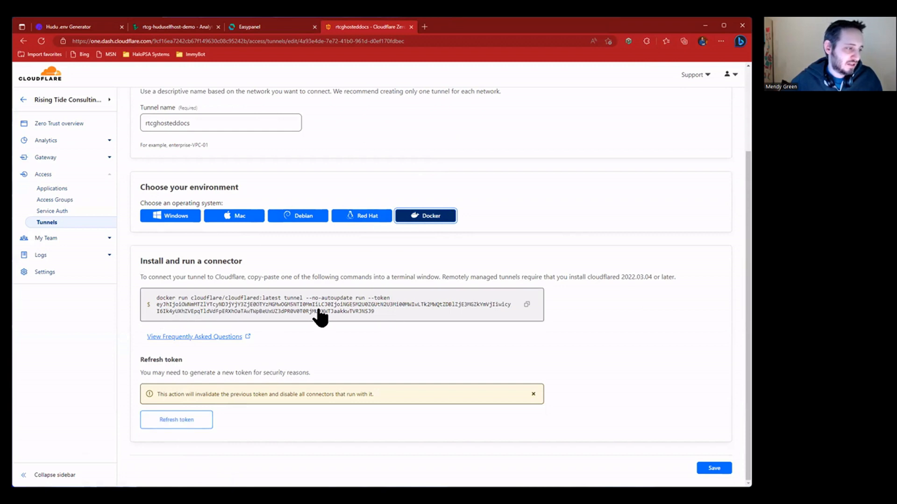
click(510, 306)
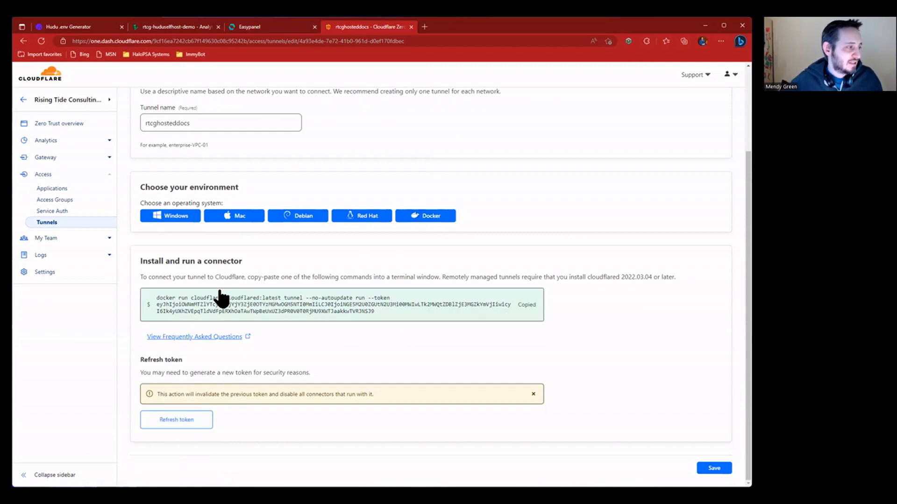
scroll(237, 205, up, 3)
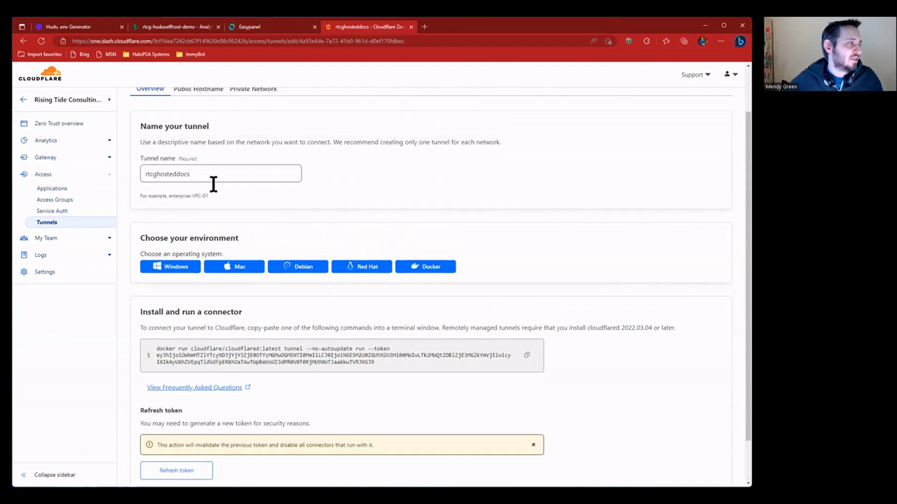
click(85, 28)
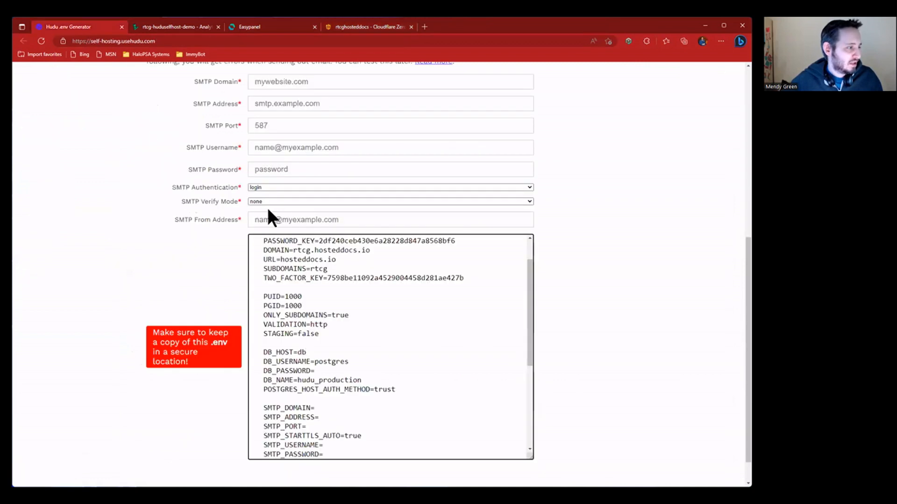
- Paste the tunnel command into the environment and trim it to TUNNEL_TOKEN= followed by the token
click(189, 26)
click(256, 27)
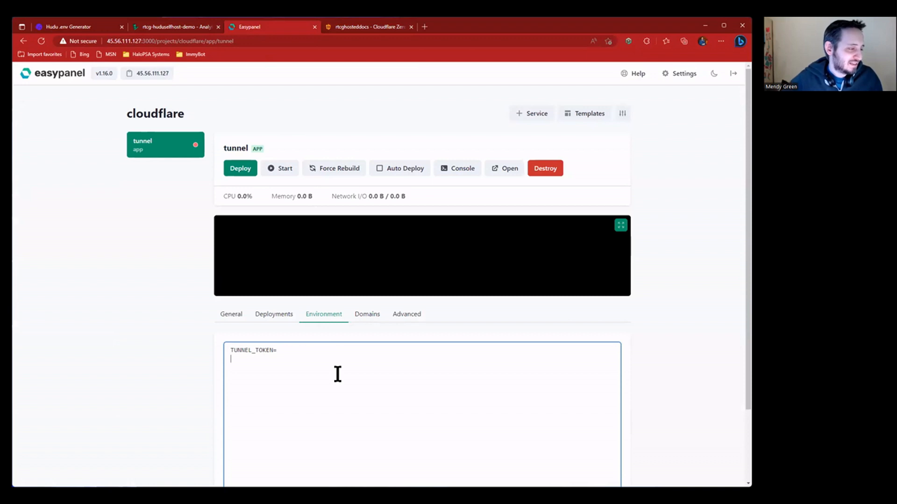
key(ctrl+v)
drag(494, 376, 226, 376)
key(BackSpace)
key(BackSpace)
key(BackSpace)
key(BackSpace)
key(Delete)
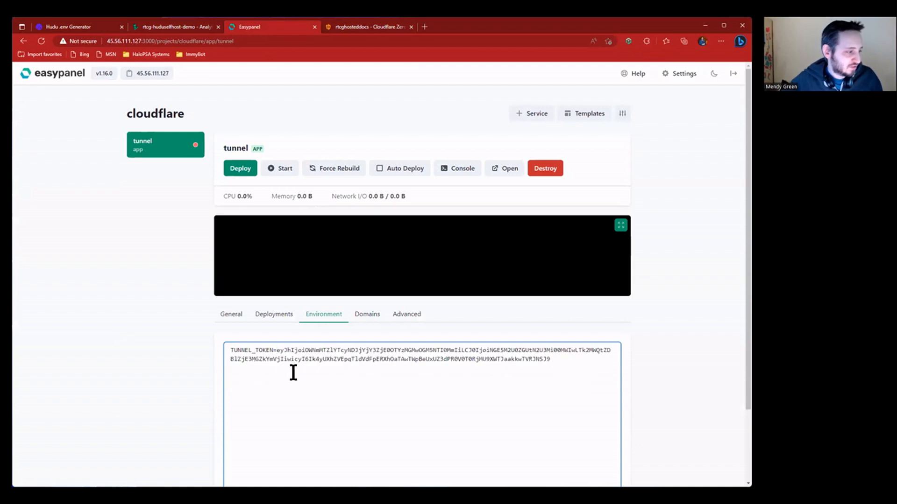
click(551, 360)
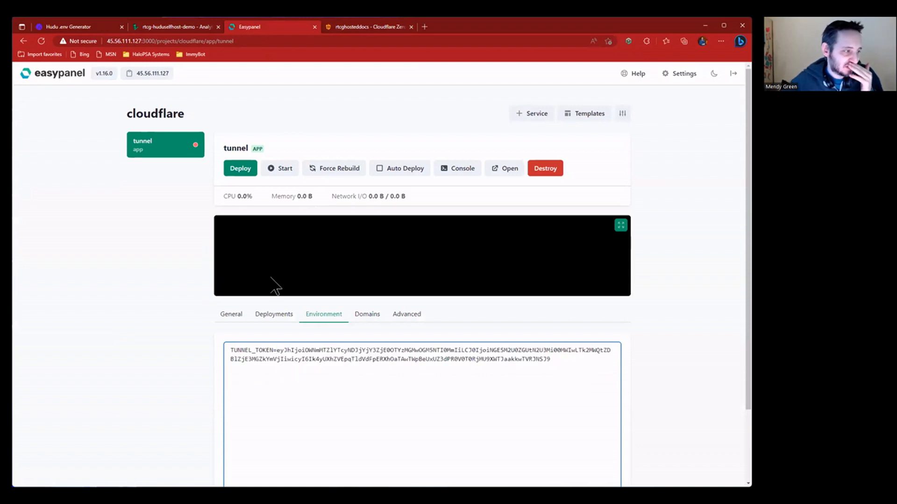
- Save the environment variables and deploy the tunnel app
scroll(264, 326, down, 2)
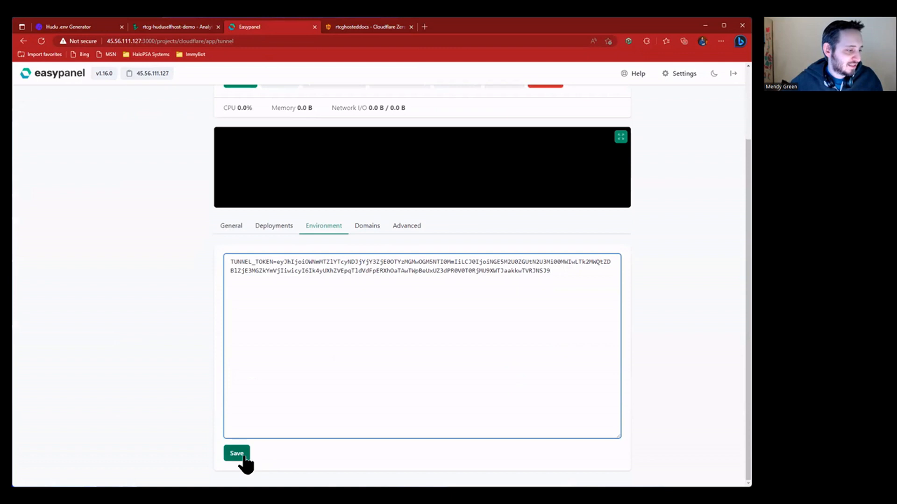
click(239, 455)
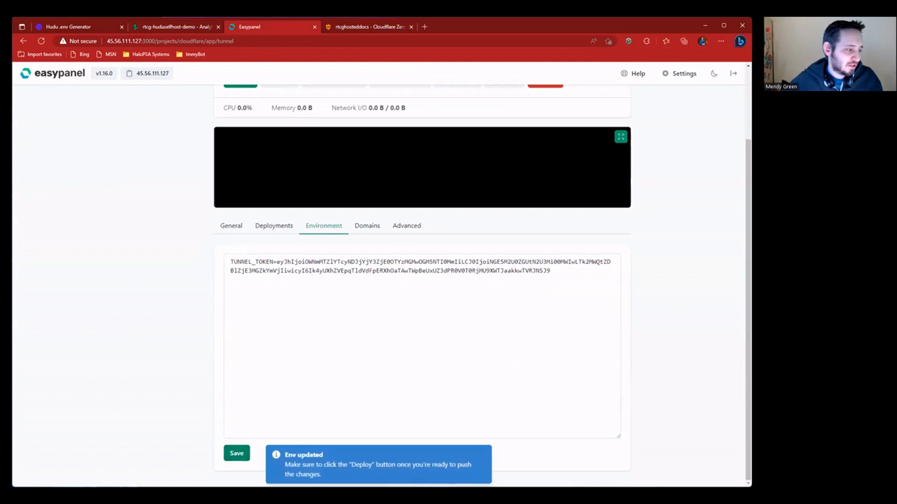
drag(299, 467, 451, 462)
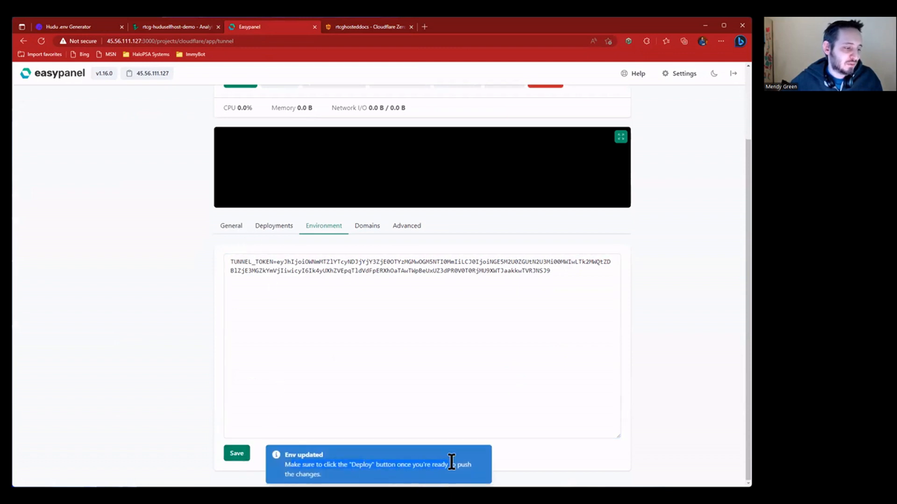
click(234, 228)
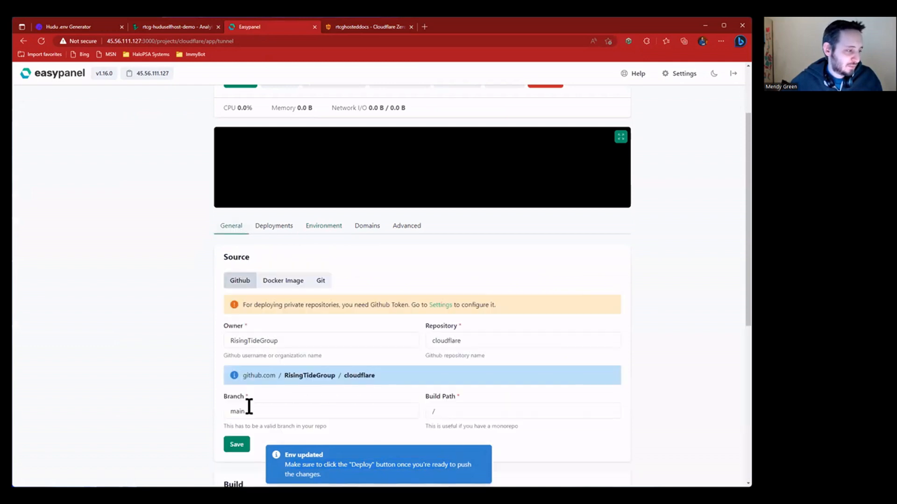
click(286, 229)
click(324, 314)
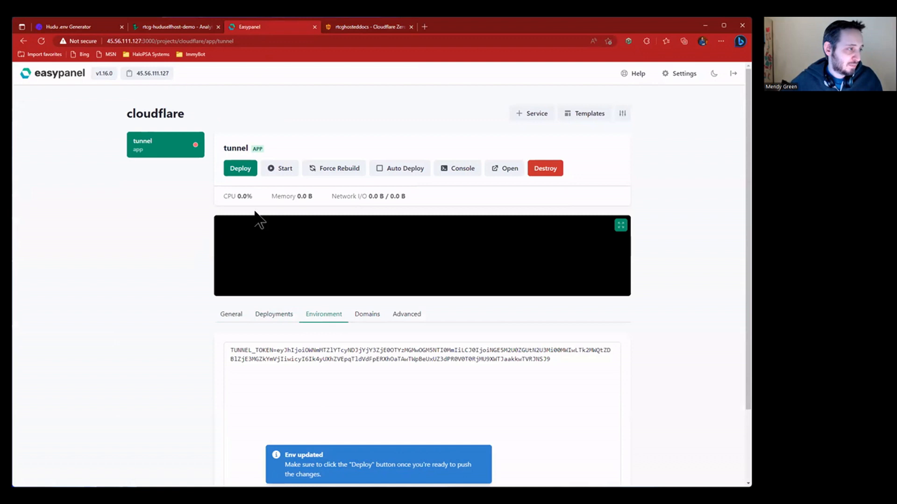
click(242, 171)
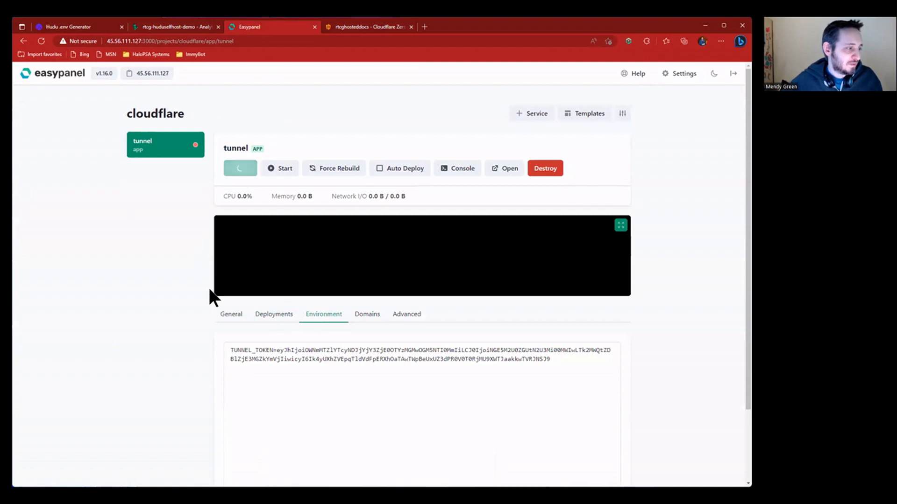
- Open the pending deployment's build log and follow it until 'App deployed' appears
click(283, 314)
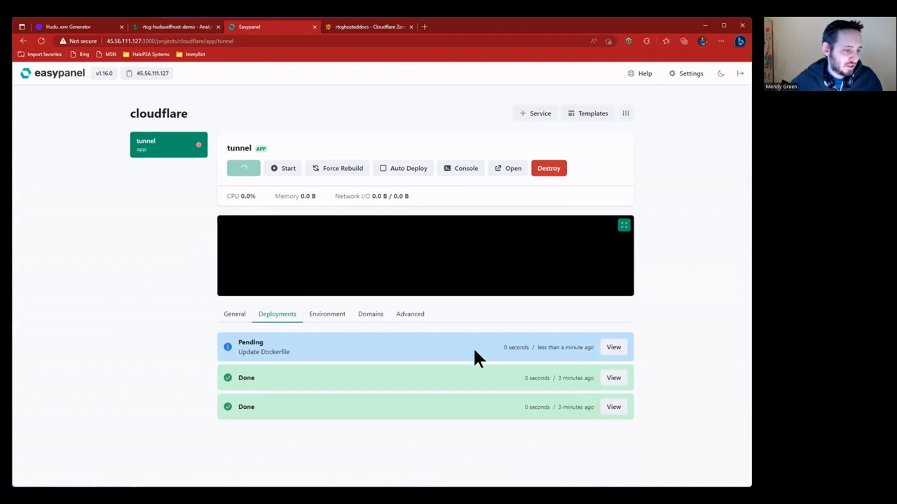
click(608, 350)
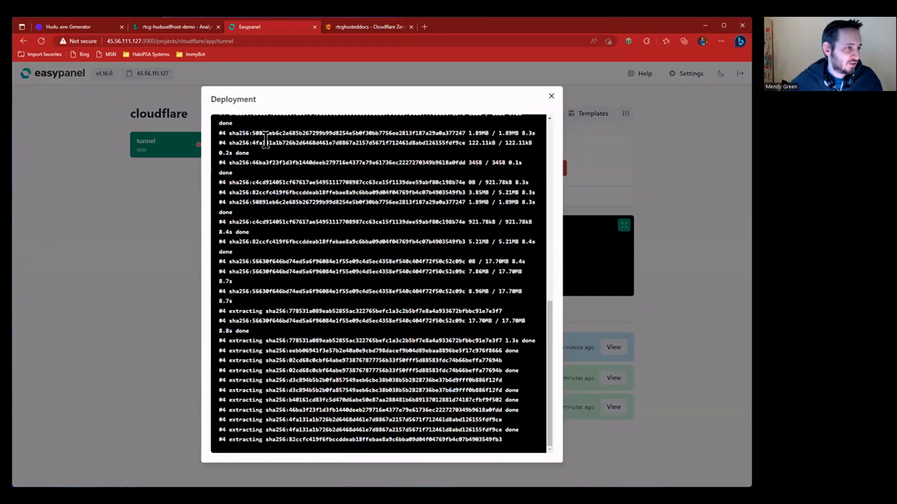
scroll(269, 147, up, 4)
scroll(518, 172, up, 5)
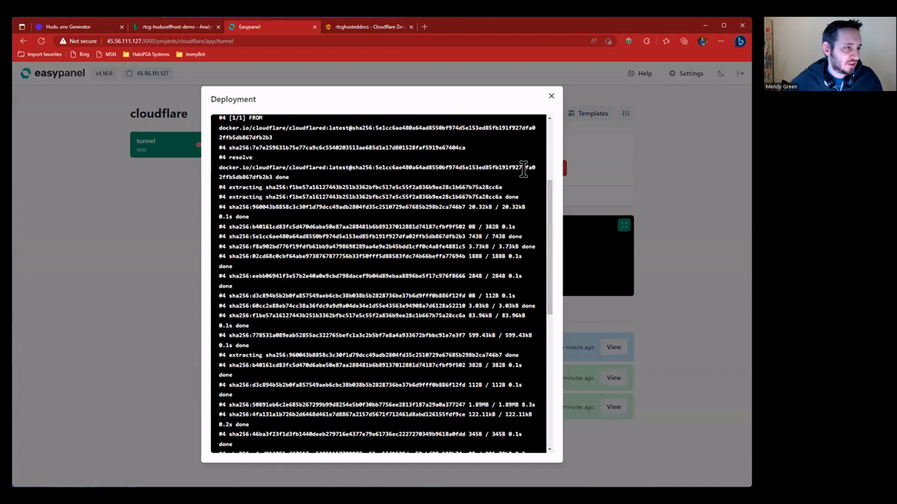
scroll(523, 173, down, 10)
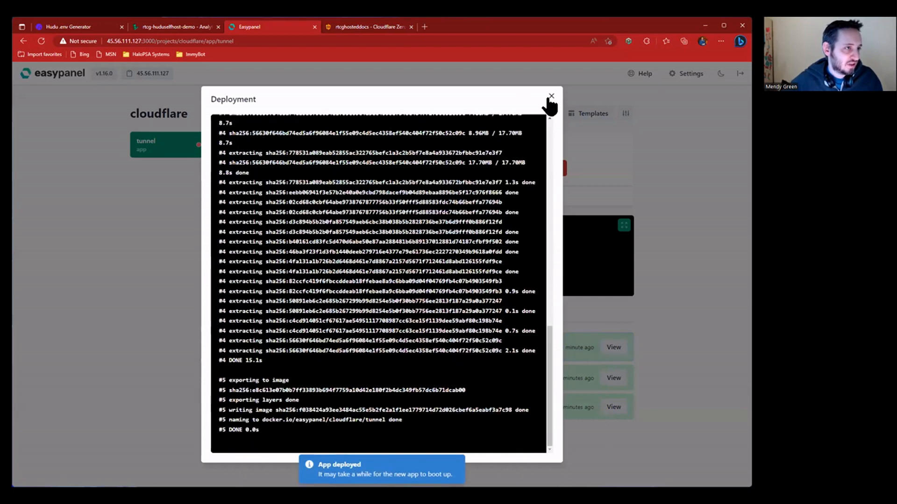
- Close the build log, start the tunnel app, and check its console
key(Escape)
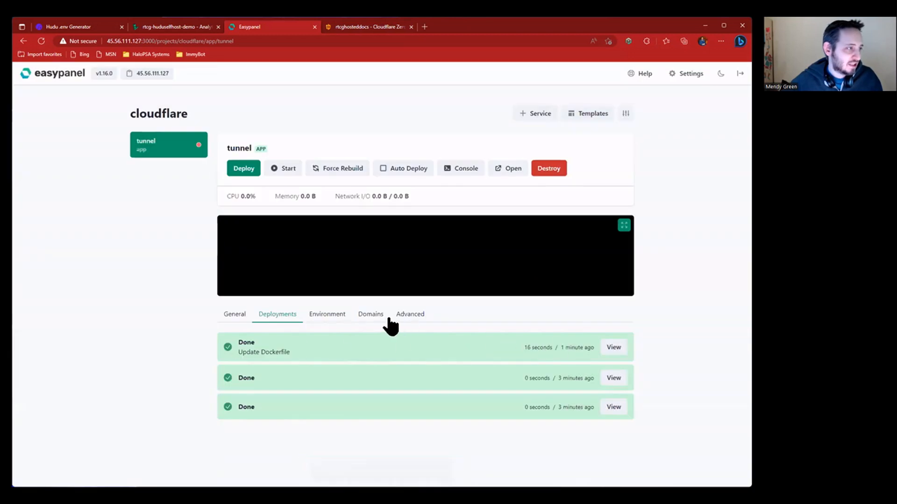
click(281, 169)
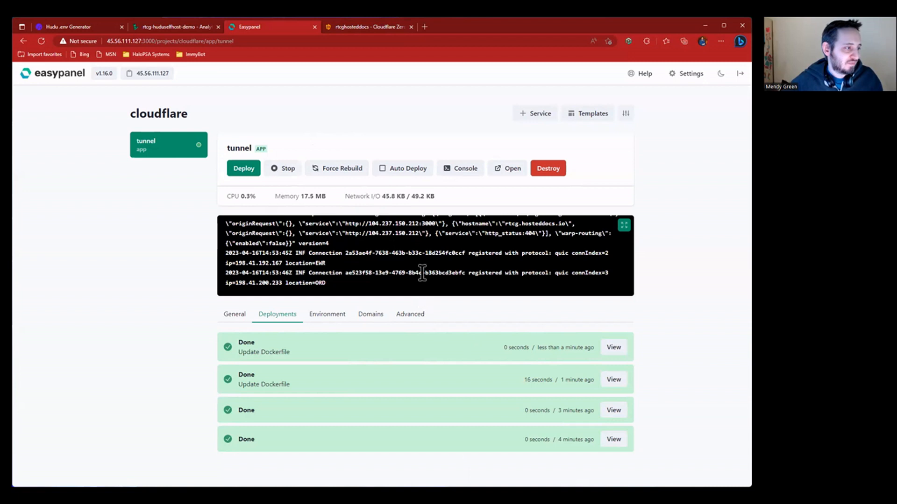
click(465, 170)
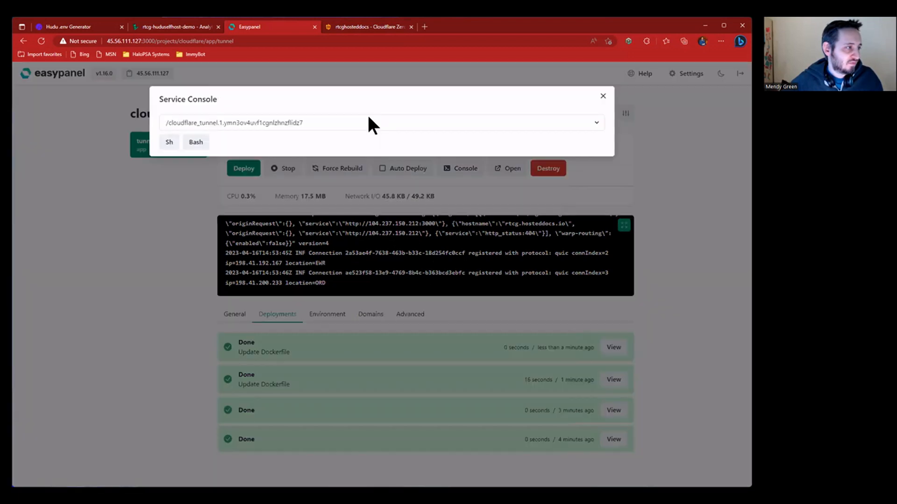
click(603, 96)
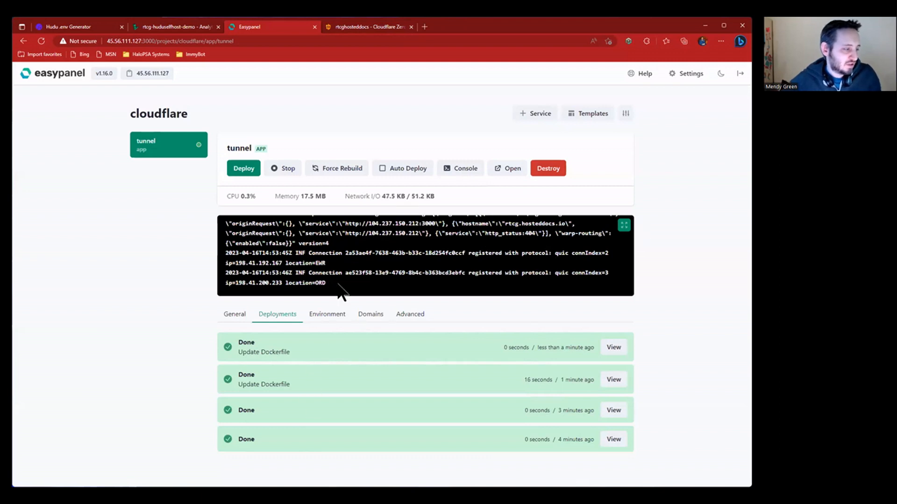
- Bring the Cloudflare rtcghosteddocs tunnel page back on screen
click(386, 26)
scroll(314, 275, down, 2)
scroll(308, 270, up, 2)
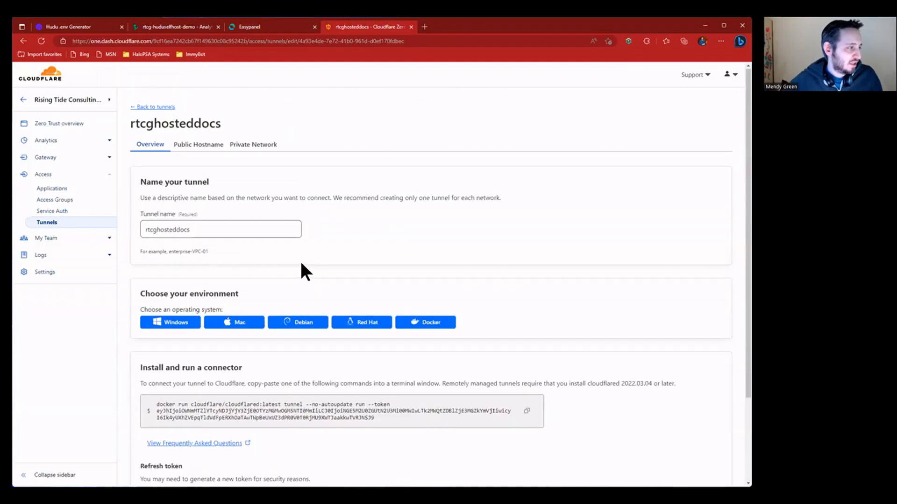
- Open the Public Hostname list of the rtcghosteddocs tunnel's configuration
click(133, 110)
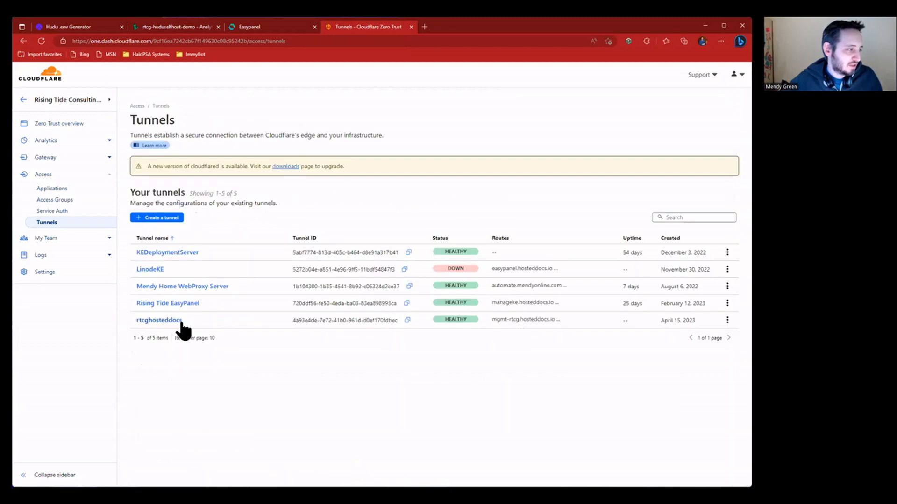
click(226, 322)
click(625, 120)
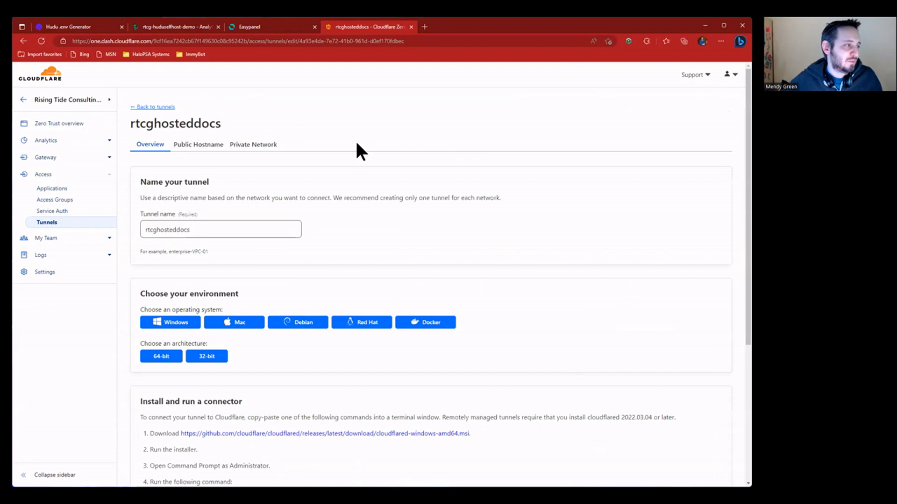
click(190, 145)
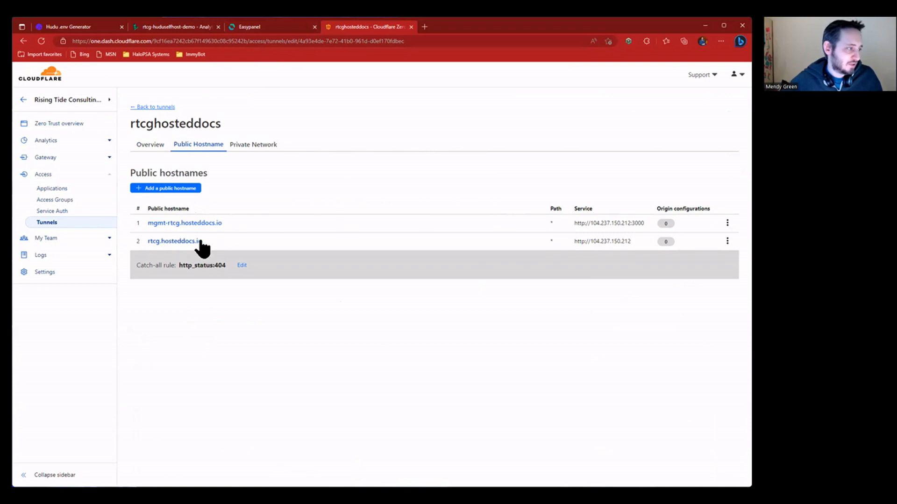
- Compare the hostnames' service IPs with the servers, then open mgmt-rtcg.hosteddocs.io details
drag(598, 223, 607, 223)
double_click(594, 242)
double_click(607, 222)
double_click(606, 242)
click(197, 27)
click(249, 27)
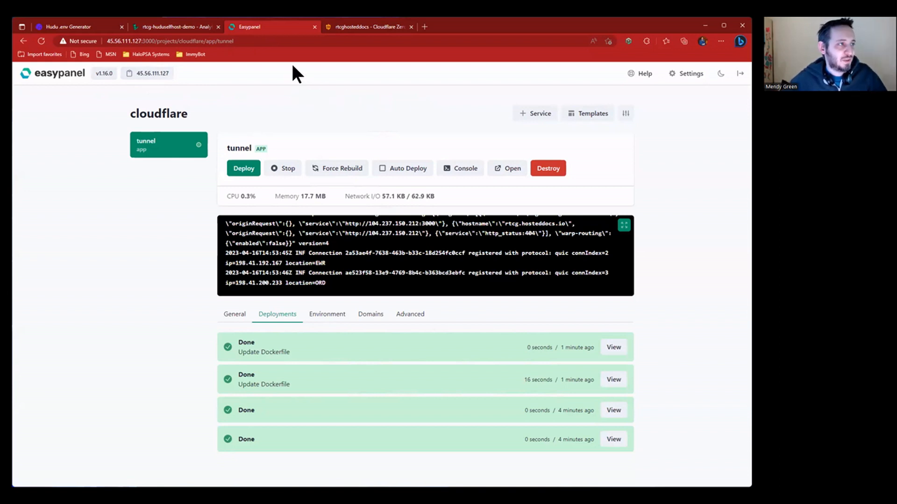
click(343, 27)
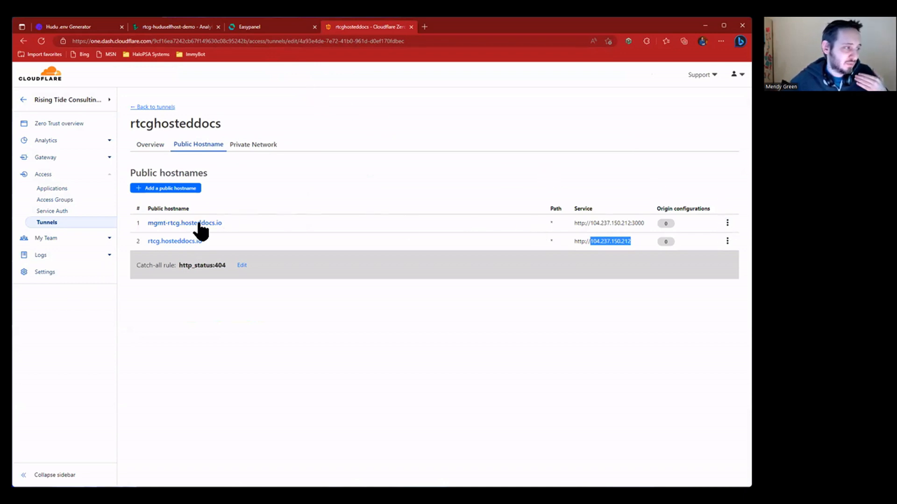
click(232, 217)
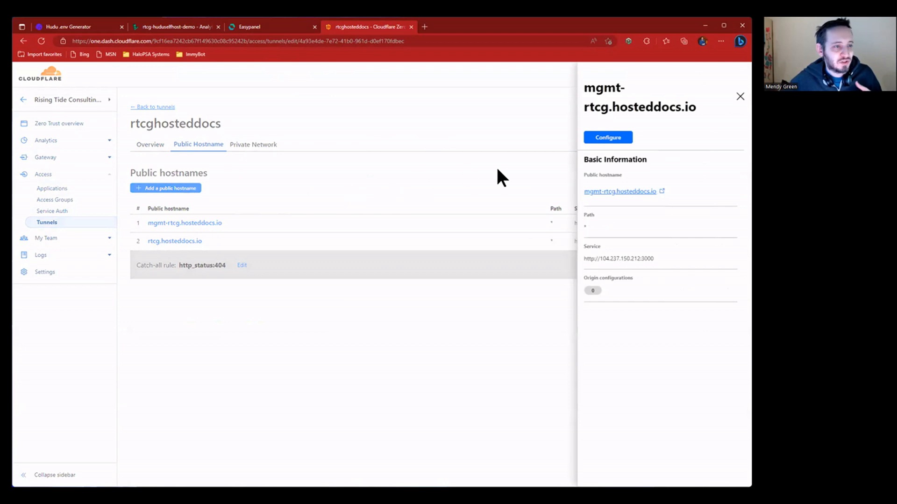
- Change the mgmt-rtcg.hosteddocs.io service URL to 45.56.111.127:3000 and try saving
click(608, 138)
double_click(248, 252)
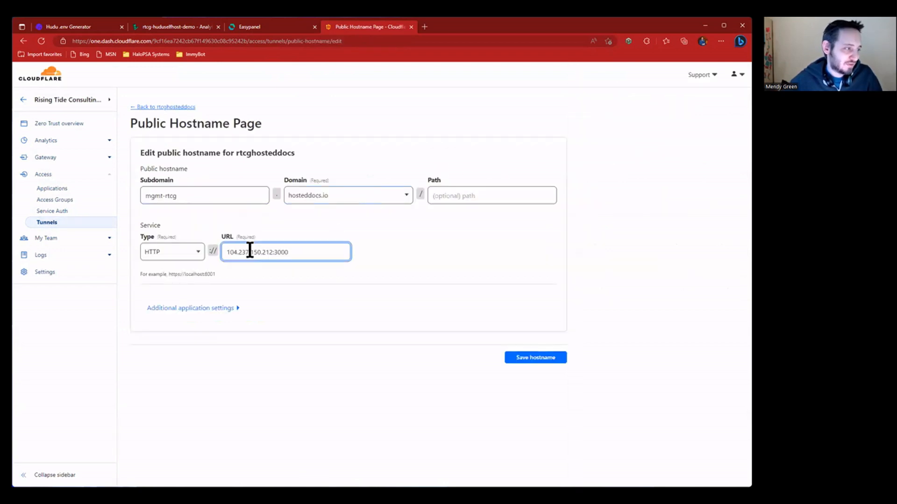
click(243, 28)
drag(135, 42, 176, 42)
click(366, 28)
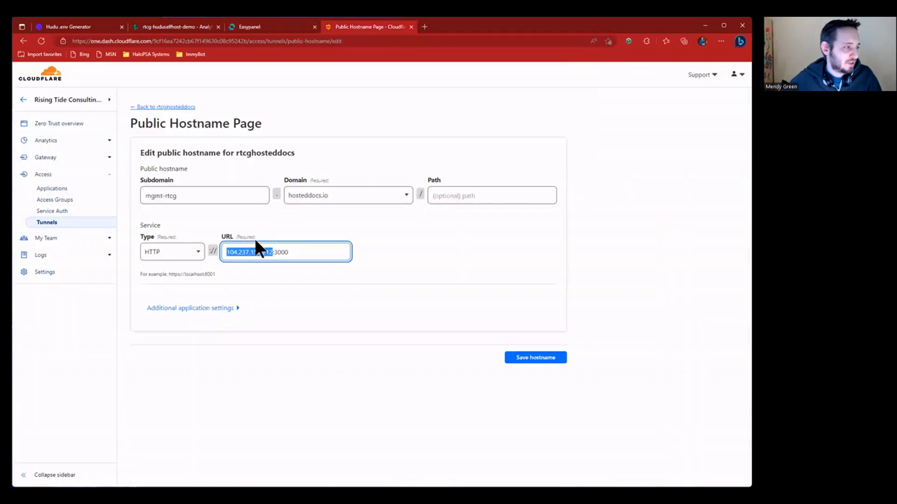
text(45.56.111.127)
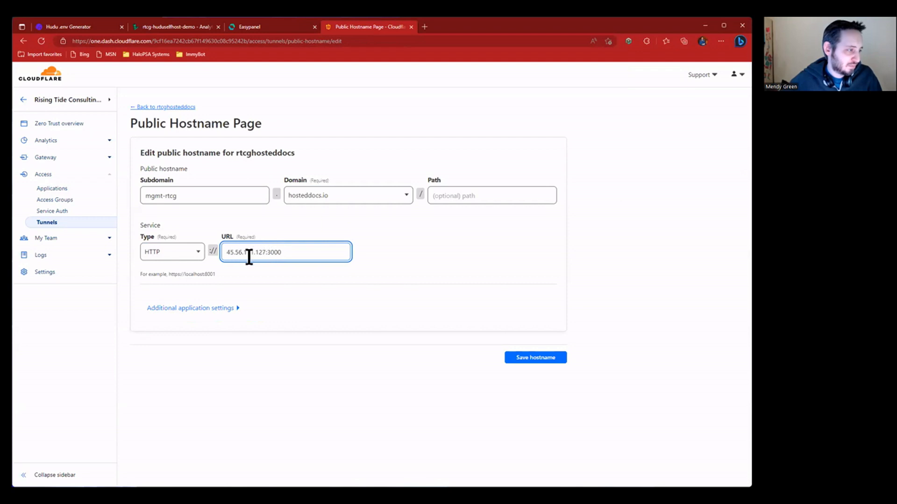
click(204, 27)
key(ctrl+Tab)
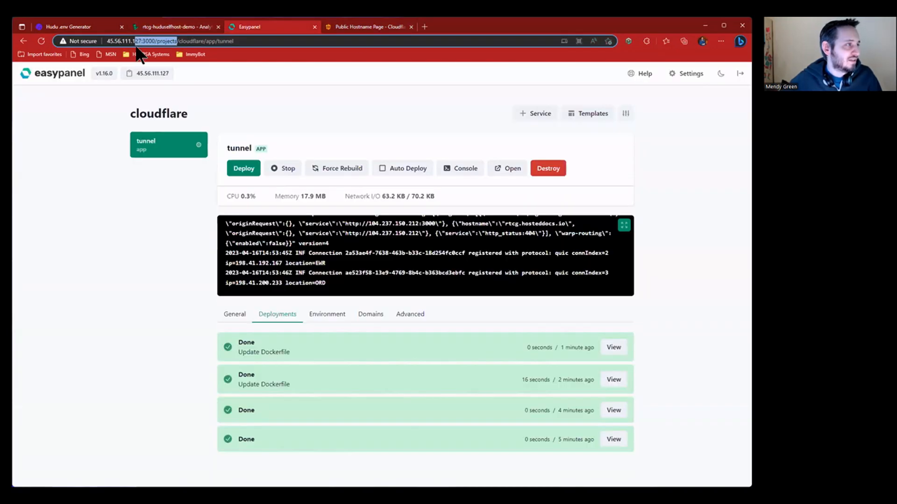
click(365, 26)
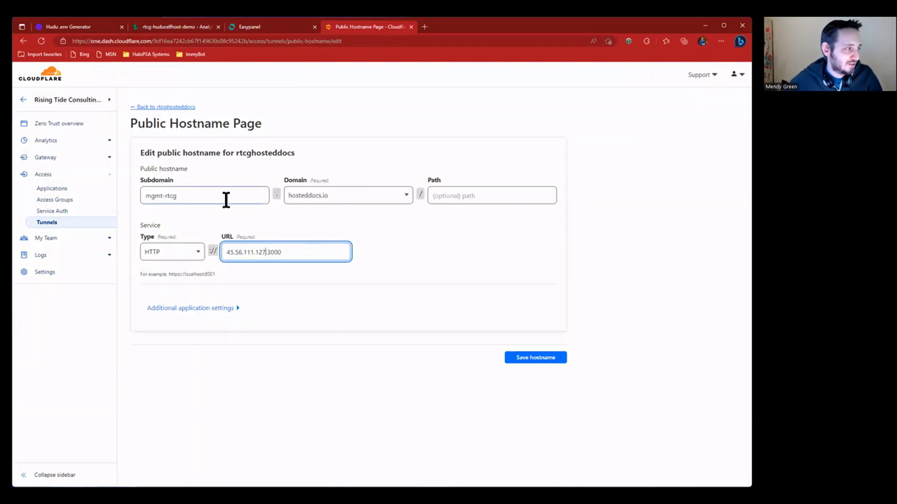
click(537, 359)
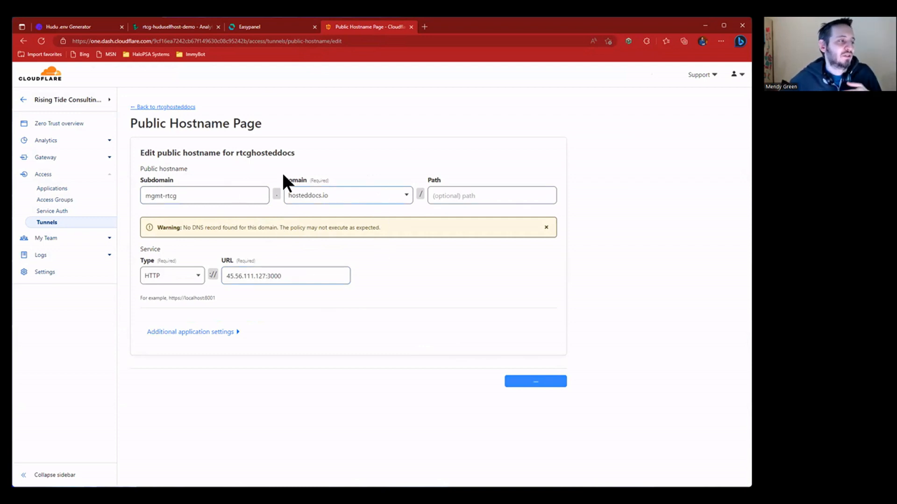
- Keep the subdomain as mgmt-rtcg and save the public hostname again
triple_click(168, 197)
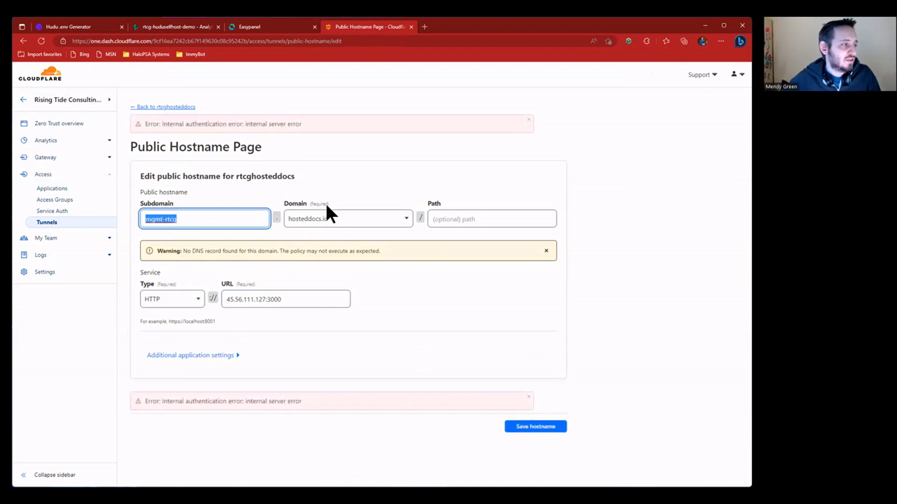
double_click(218, 221)
click(345, 325)
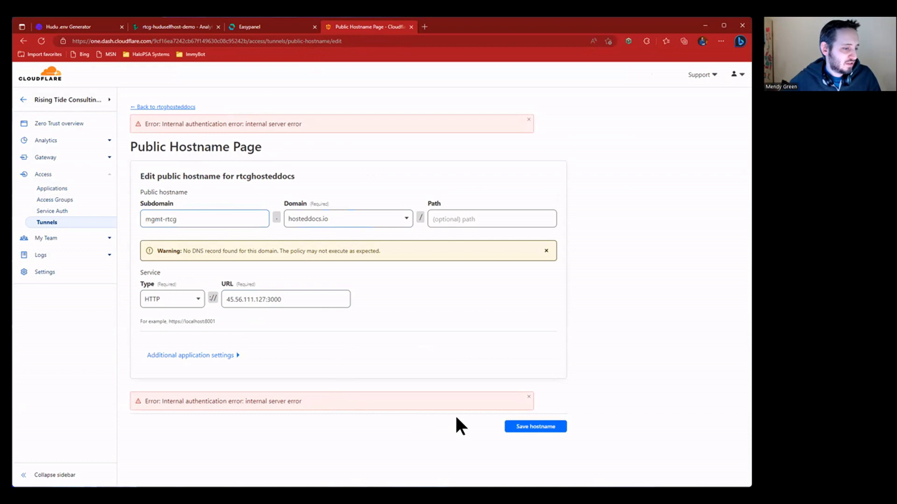
click(531, 427)
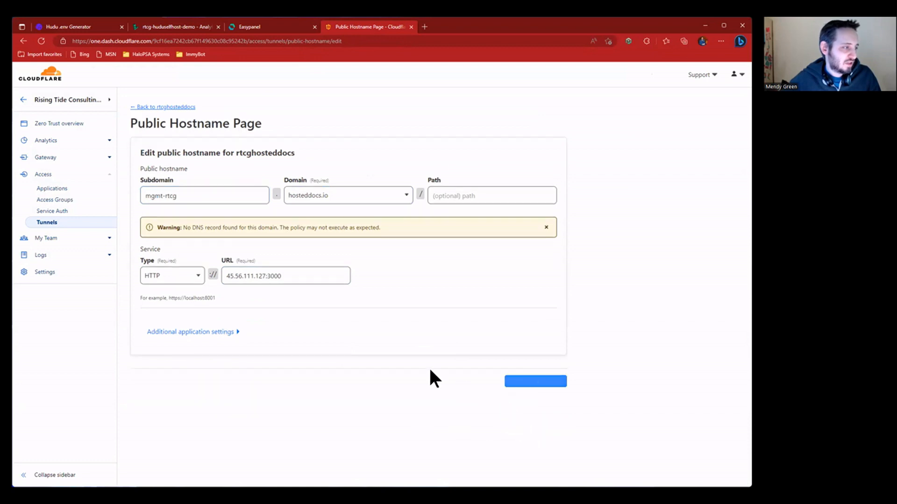
triple_click(251, 201)
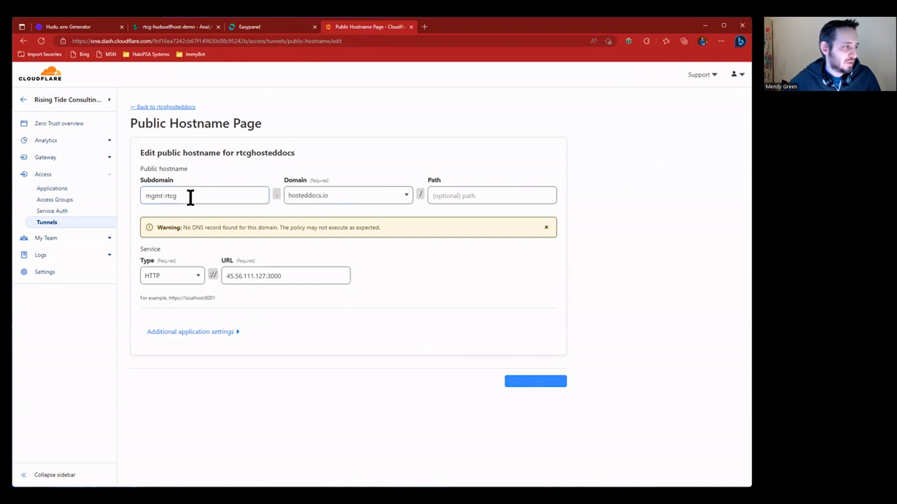
click(256, 26)
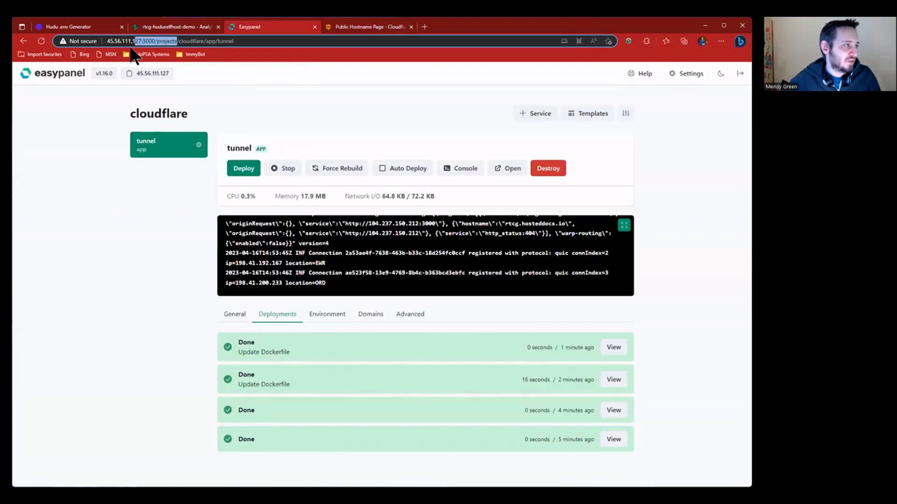
click(369, 29)
- Reload the edit page, replace 104.237.150.212 with 45.56.111.127, and save the hostname
click(288, 303)
click(42, 41)
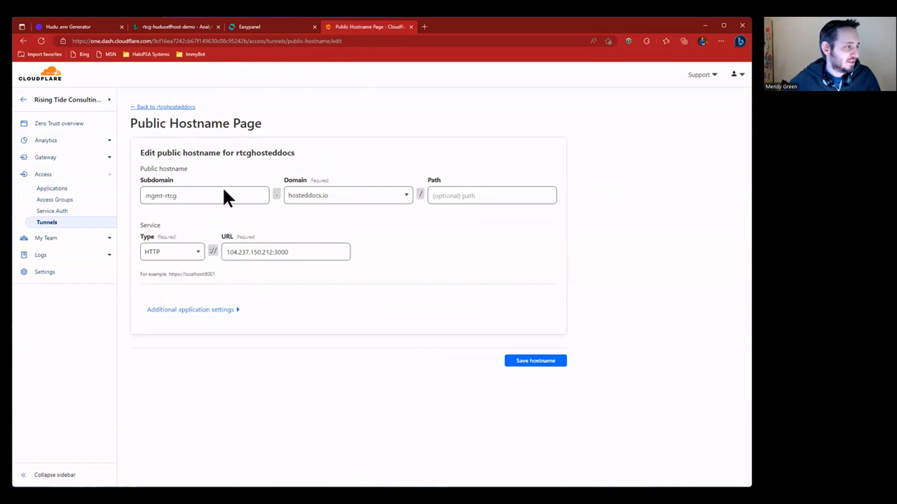
double_click(236, 252)
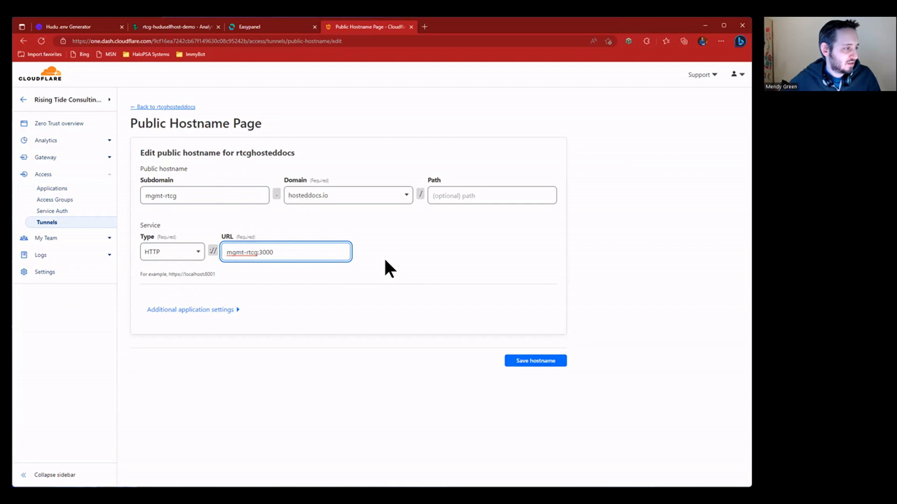
text(45.56.111.127)
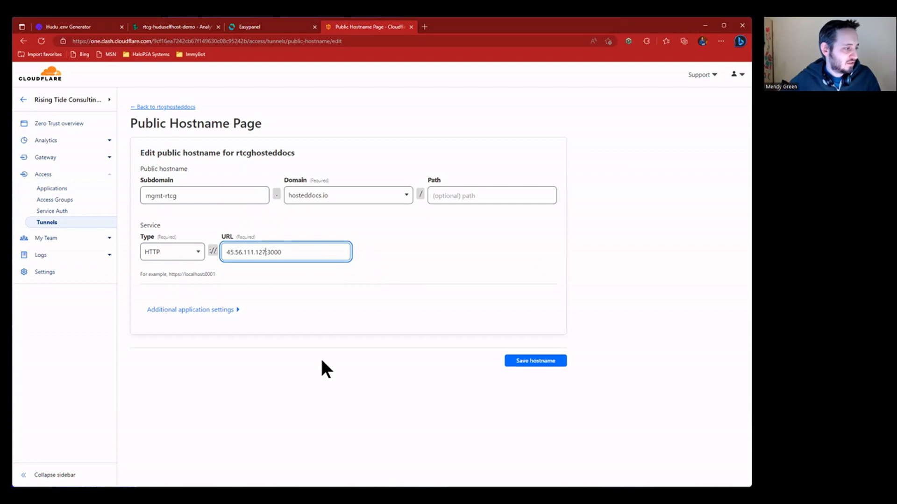
click(321, 361)
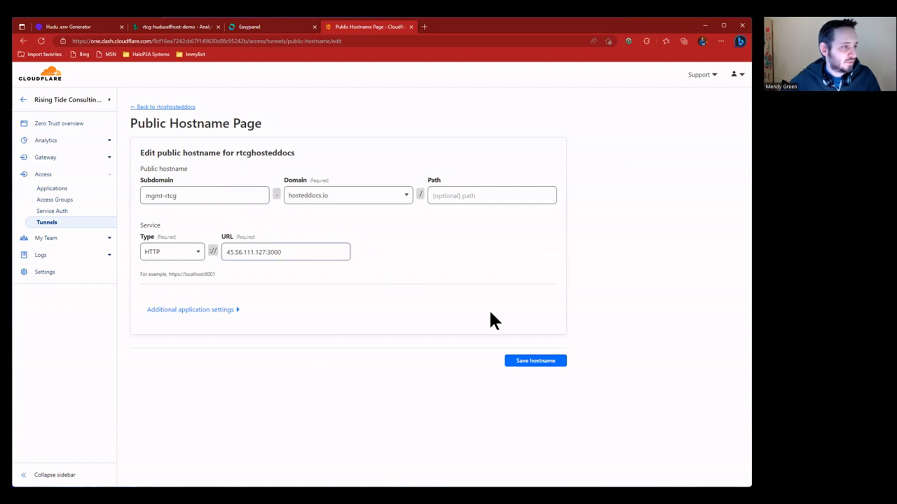
click(530, 363)
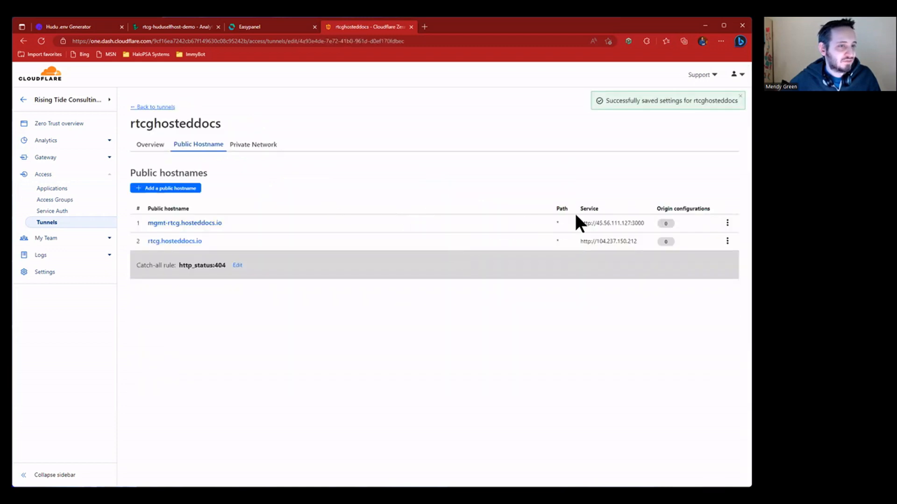
- Open mgmt-rtcg.hosteddocs.io from its Zero Trust hostname details in a new tab
drag(636, 99, 683, 99)
click(640, 146)
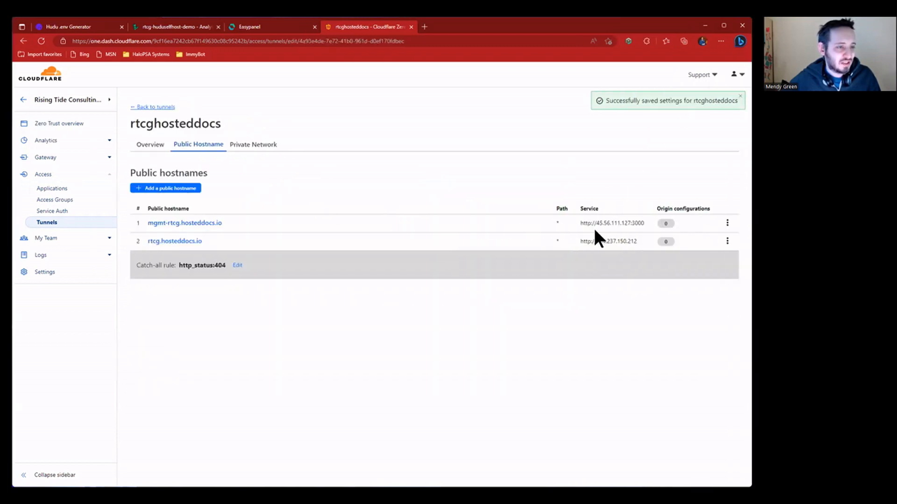
double_click(605, 224)
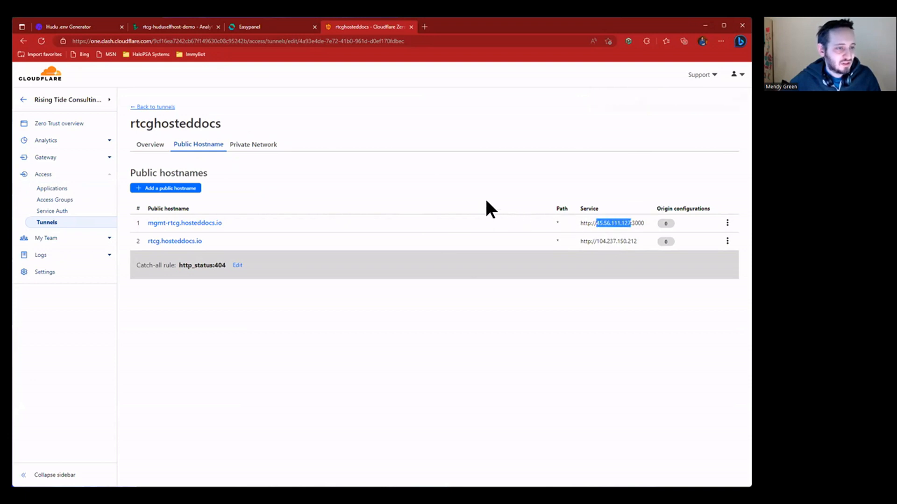
right_click(200, 222)
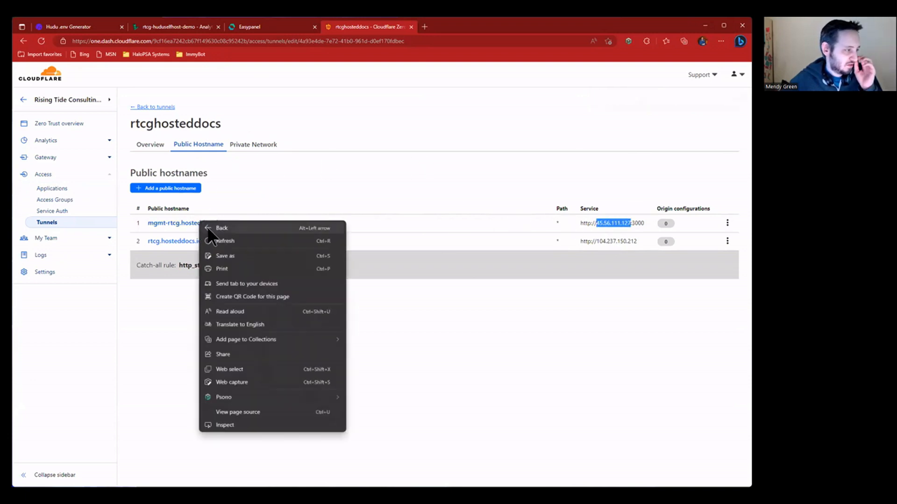
click(284, 204)
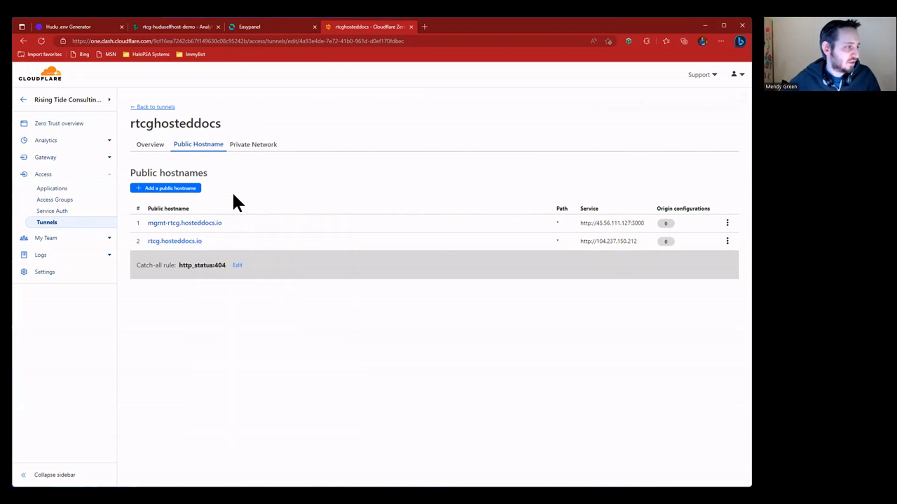
click(201, 223)
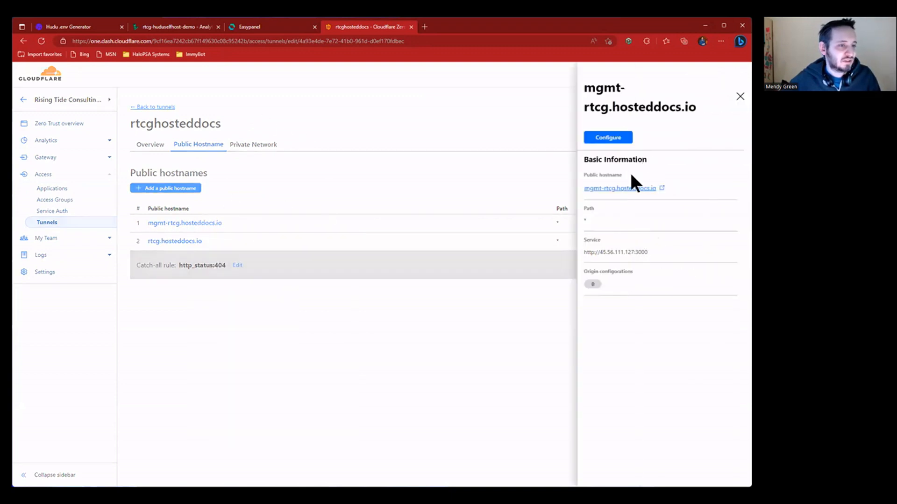
click(661, 189)
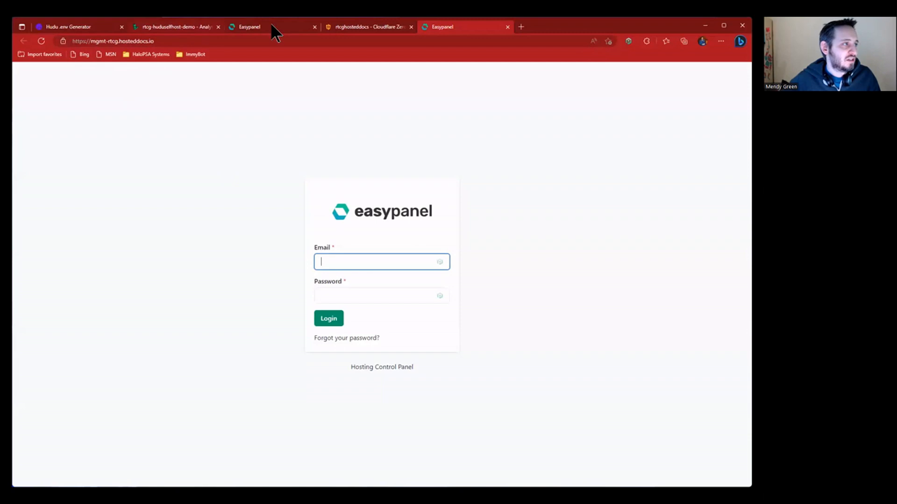
- Check the Easypanel tunnel logs and the login page, then bring up the rtcg-huduselfhost-demo Linode page
click(177, 26)
click(298, 26)
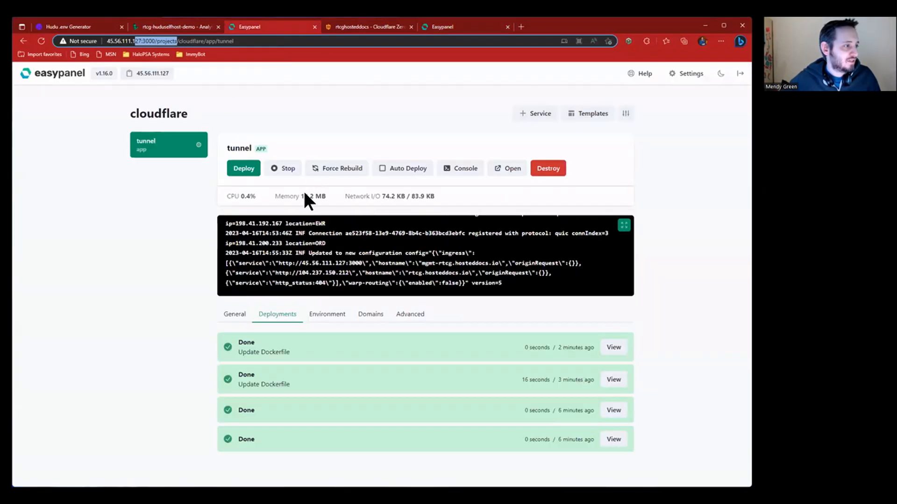
click(129, 41)
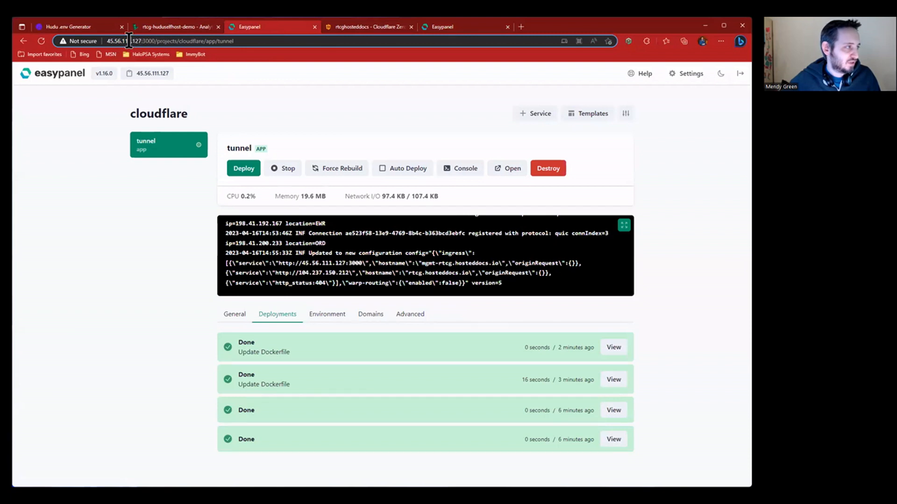
drag(130, 41, 233, 41)
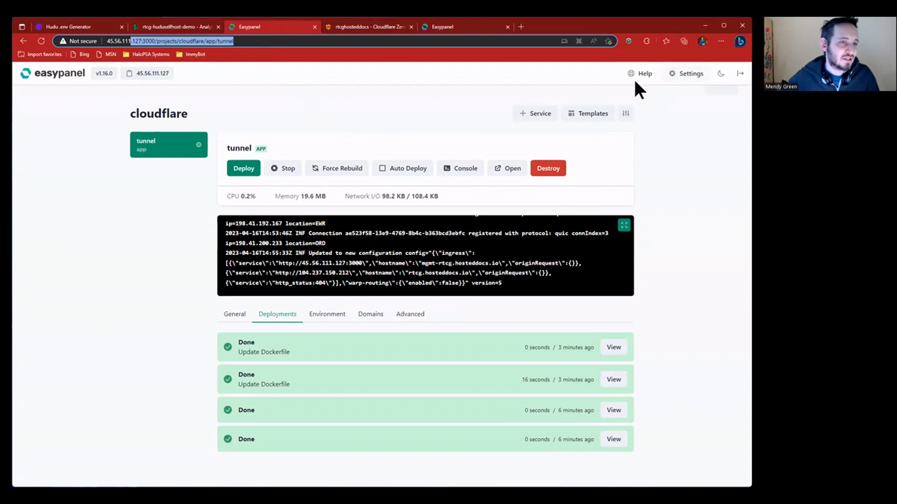
click(59, 75)
click(434, 28)
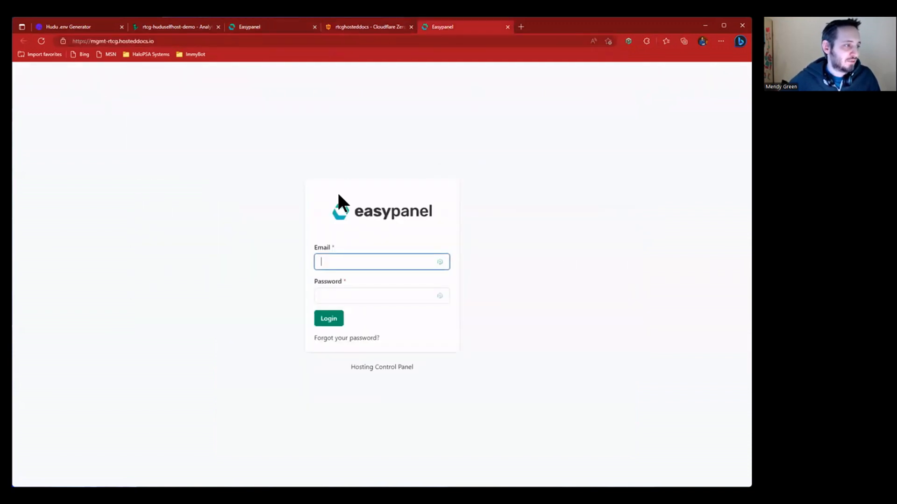
click(159, 26)
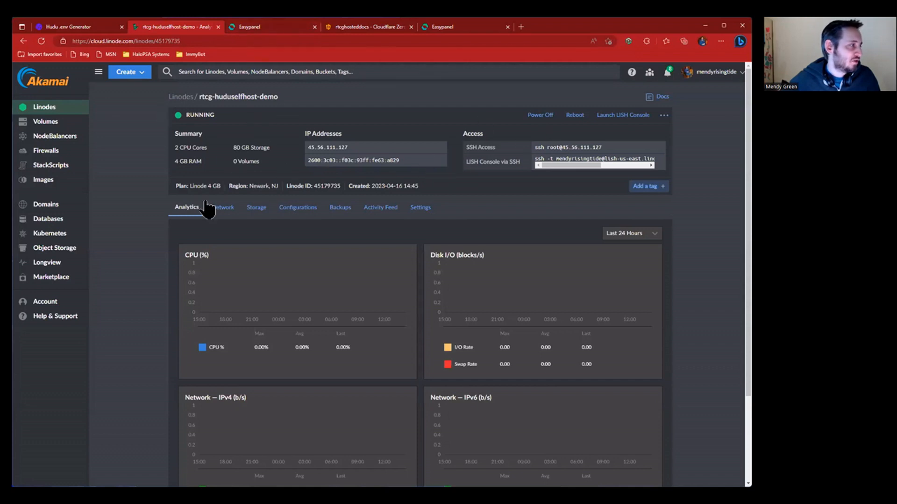
- Create a firewall labelled Block_All_Inbound attached to rtcg-huduselfhost-demo
click(47, 150)
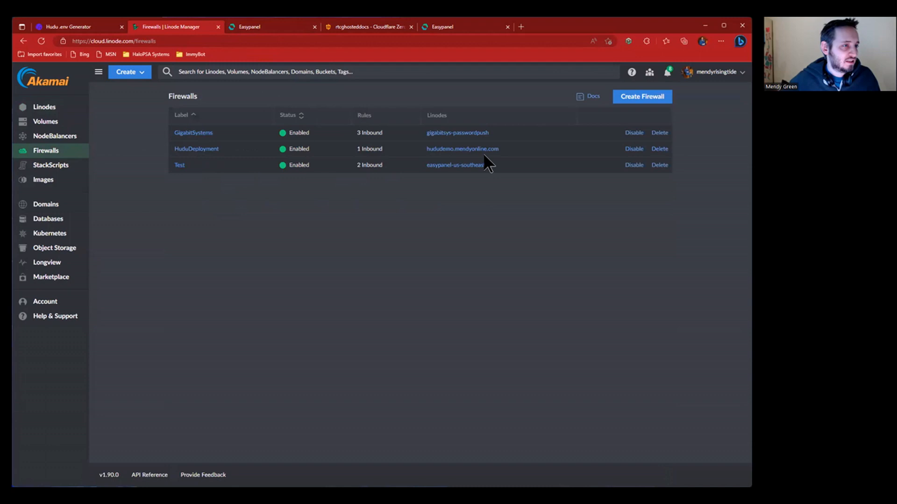
click(641, 96)
text(Block All Inbound)
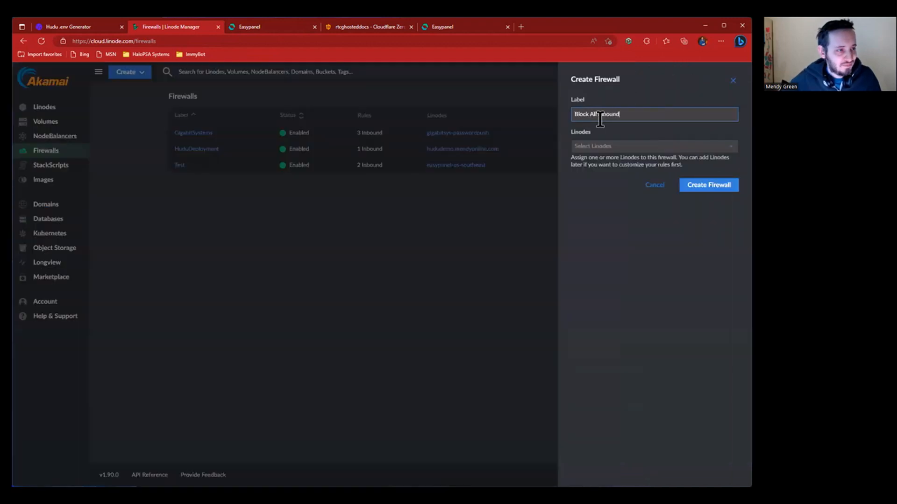
click(610, 146)
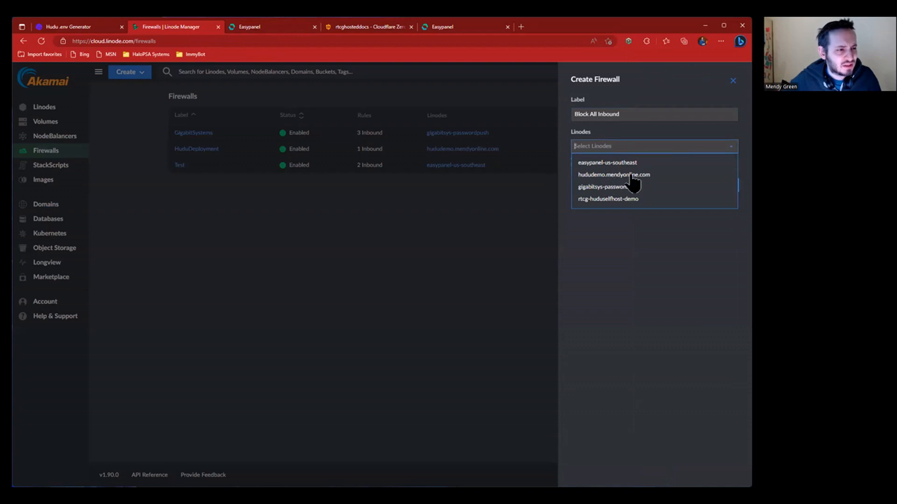
click(626, 201)
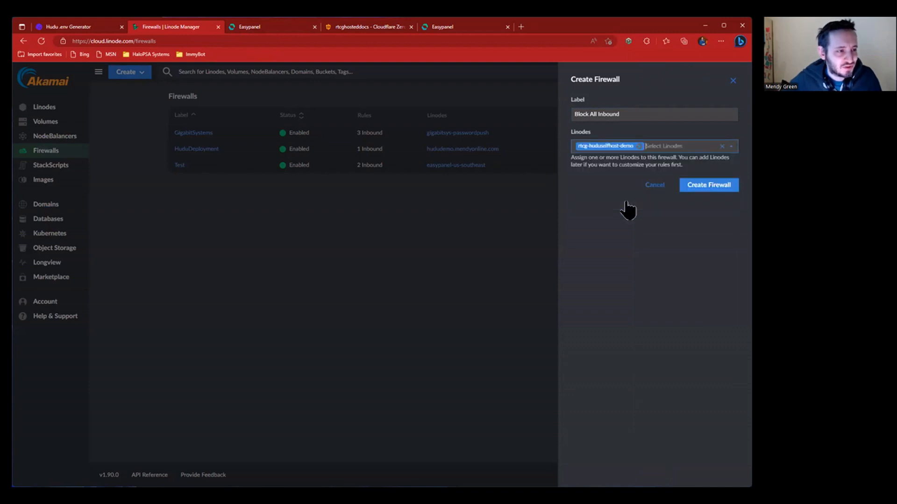
click(612, 172)
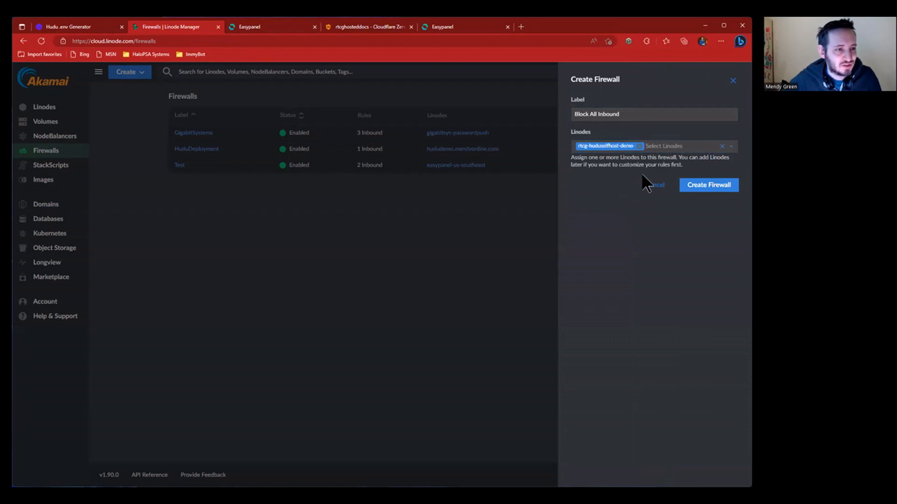
click(699, 187)
triple_click(652, 114)
key(ctrl+Left)
key(BackSpace)
text(_)
key(ctrl+Left)
key(BackSpace)
text(_)
click(708, 200)
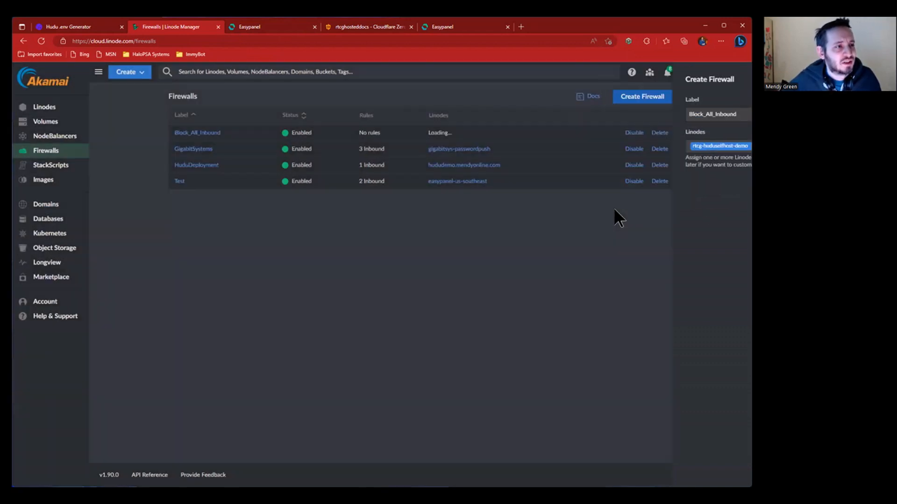
- Set the firewall's default inbound policy to Drop, keep outbound at Accept, and save
click(180, 126)
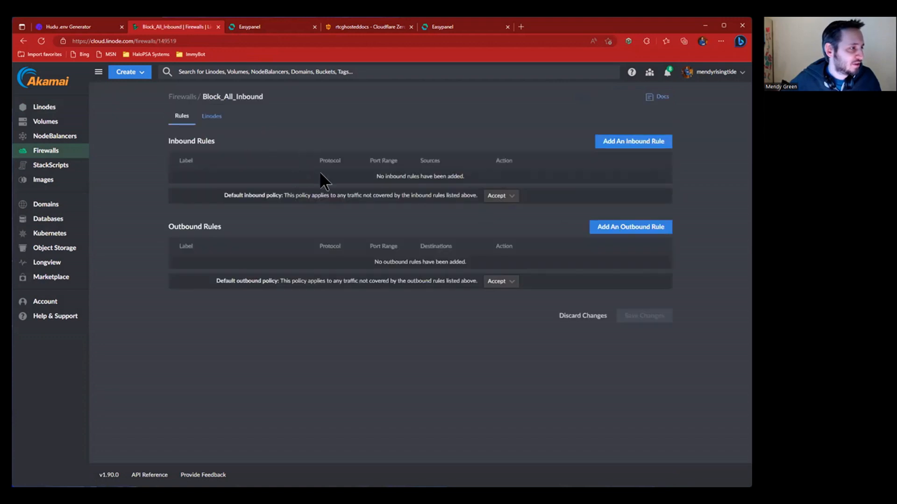
click(501, 195)
click(496, 180)
click(507, 281)
click(490, 327)
click(643, 316)
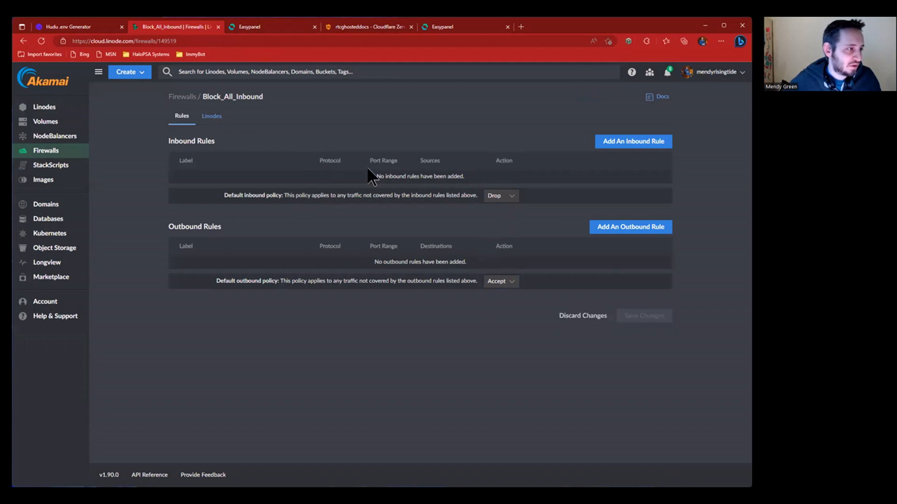
click(254, 26)
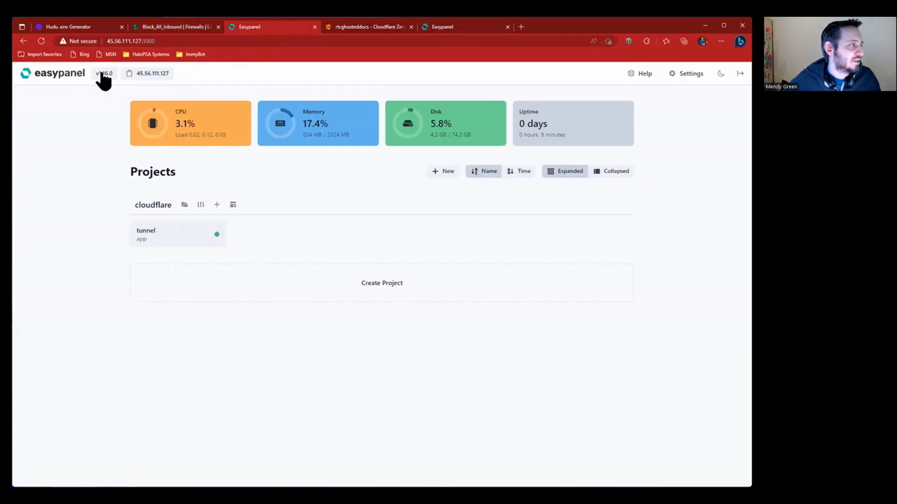
- Change the tunnel app tab's address to 45.56.111.127:3000 and load it
click(162, 238)
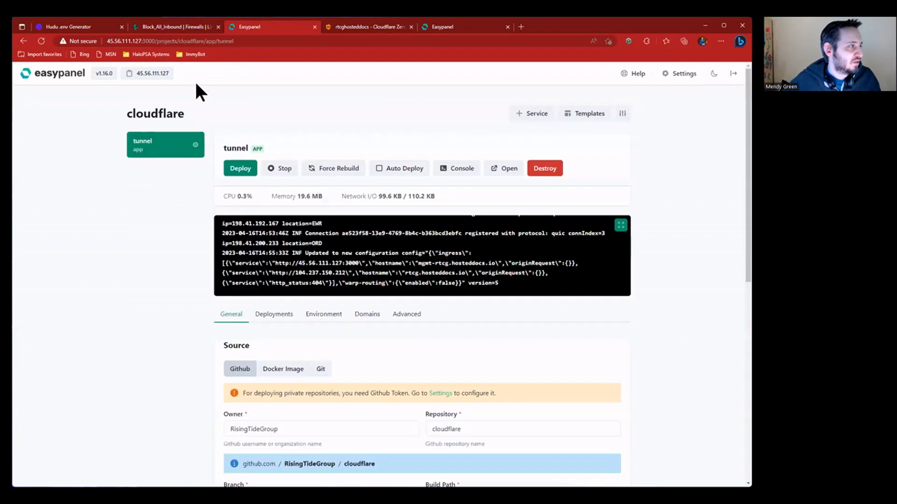
click(179, 42)
drag(141, 42, 329, 43)
key(BackSpace)
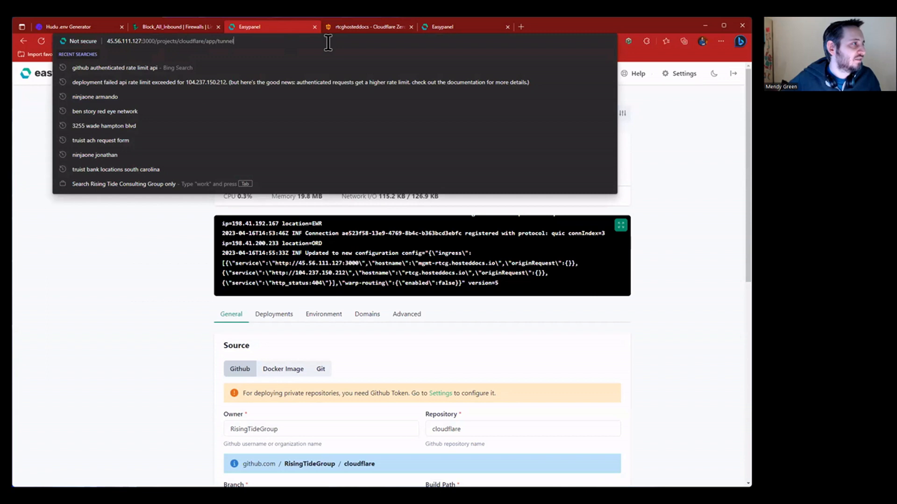
text(3000)
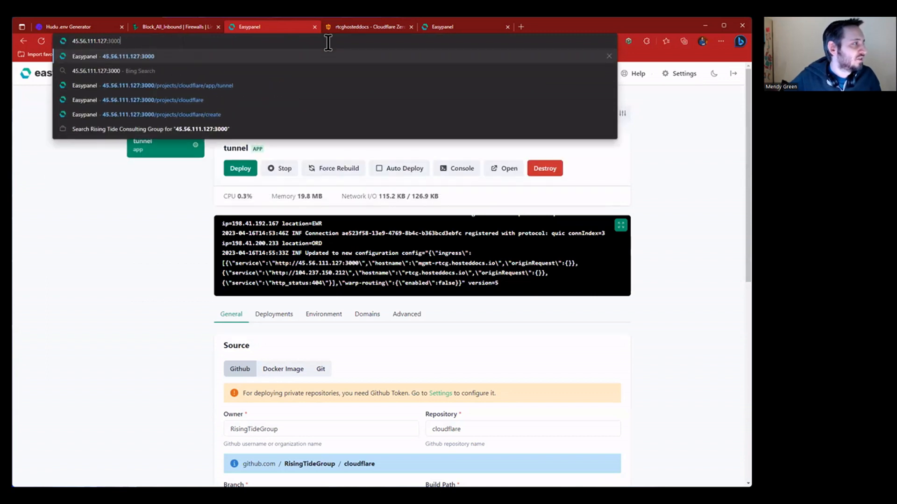
key(Return)
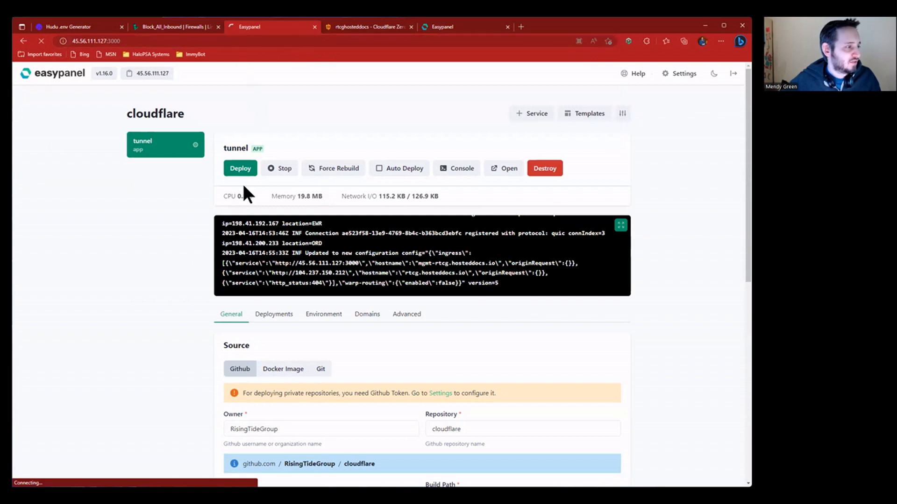
- Log in to Easypanel at mgmt-rtcg.hosteddocs.io with the saved login, open the tunnel app, and check the IP tab
click(177, 27)
click(275, 28)
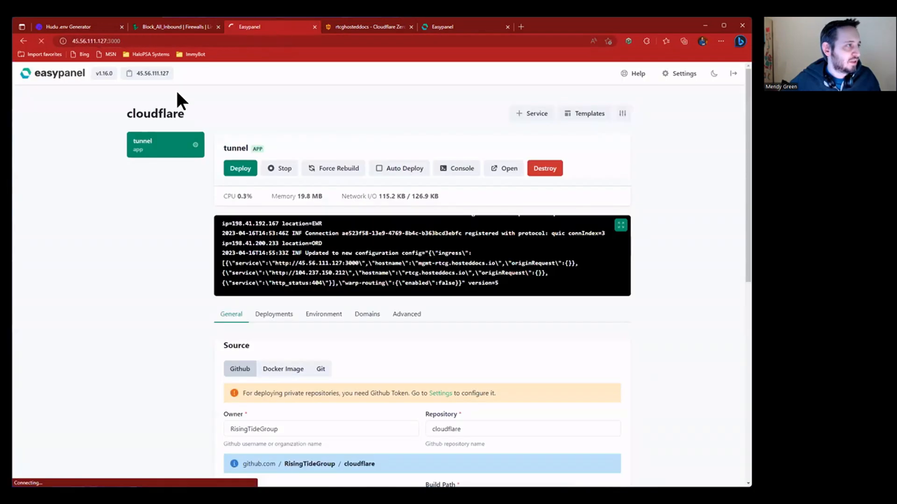
click(439, 26)
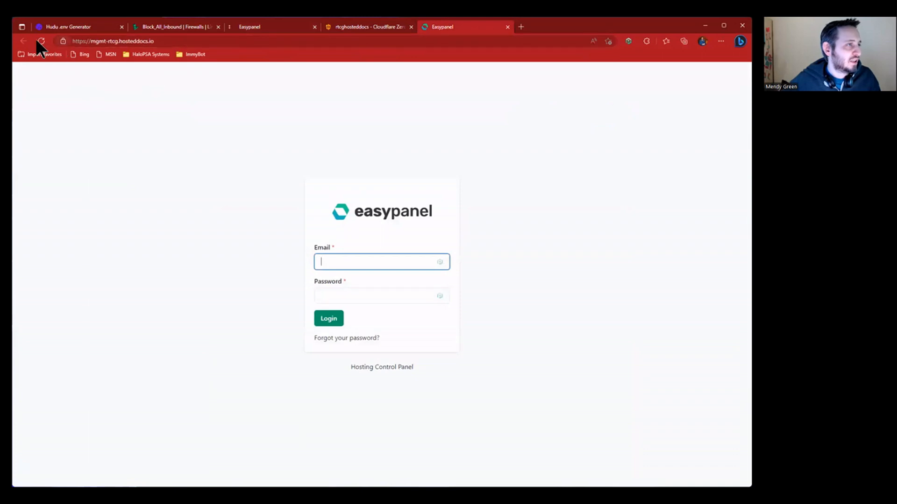
click(433, 296)
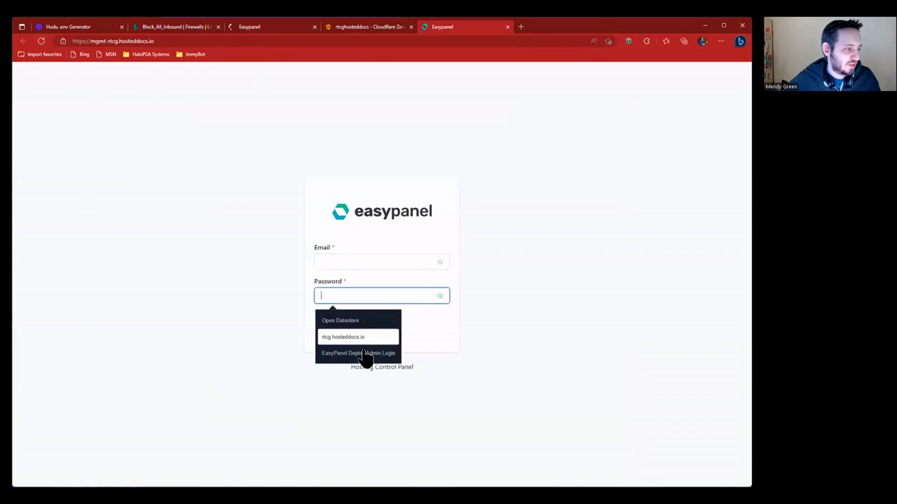
click(364, 356)
click(336, 319)
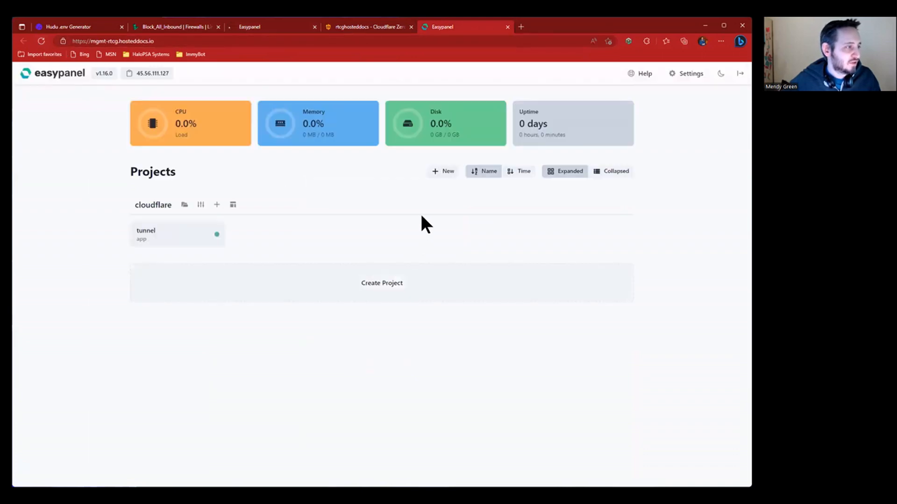
click(149, 226)
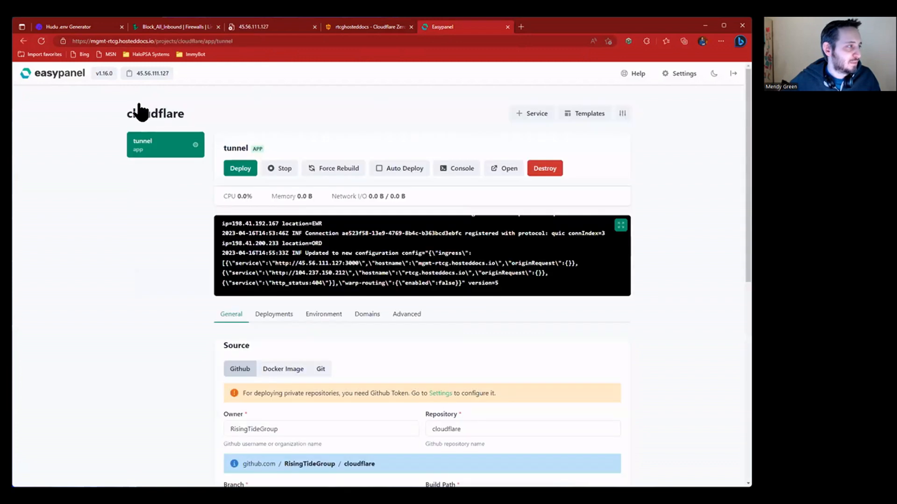
click(266, 26)
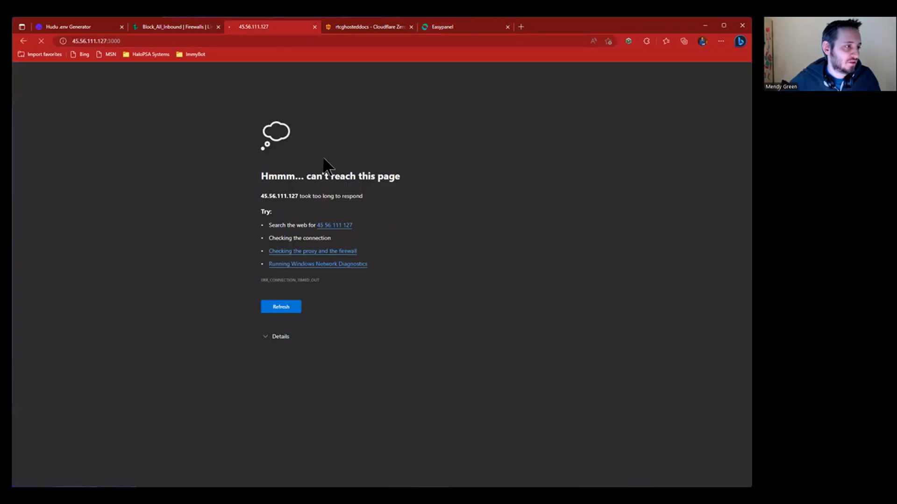
click(470, 27)
click(263, 27)
- Close the unreachable IP tab and the hostname details panel, then return to the Easypanel tunnel app
middle_click(262, 27)
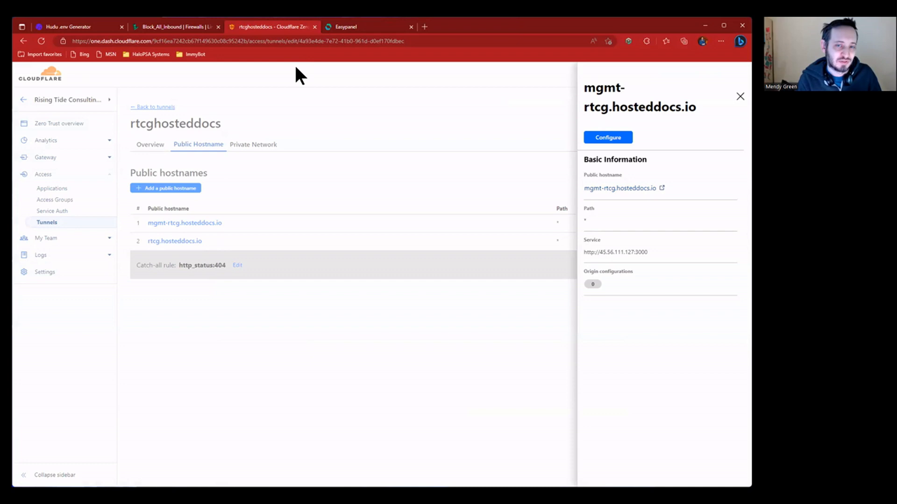
click(352, 26)
click(276, 27)
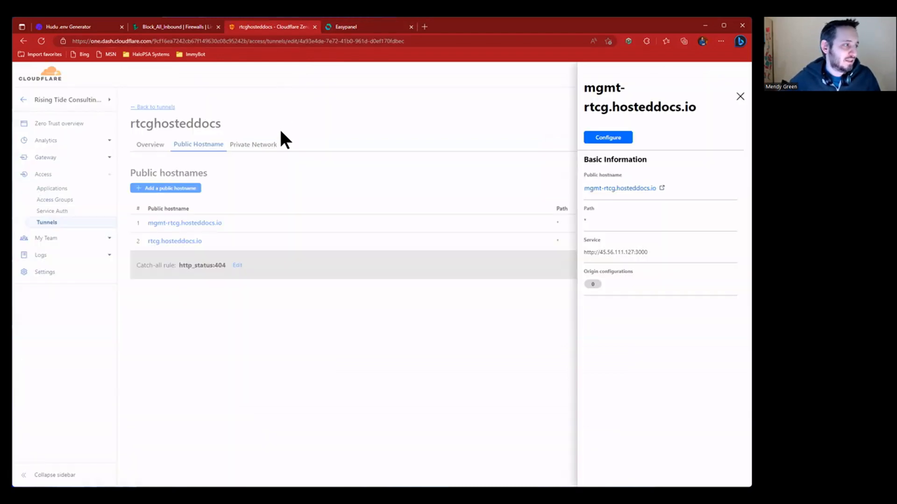
click(469, 103)
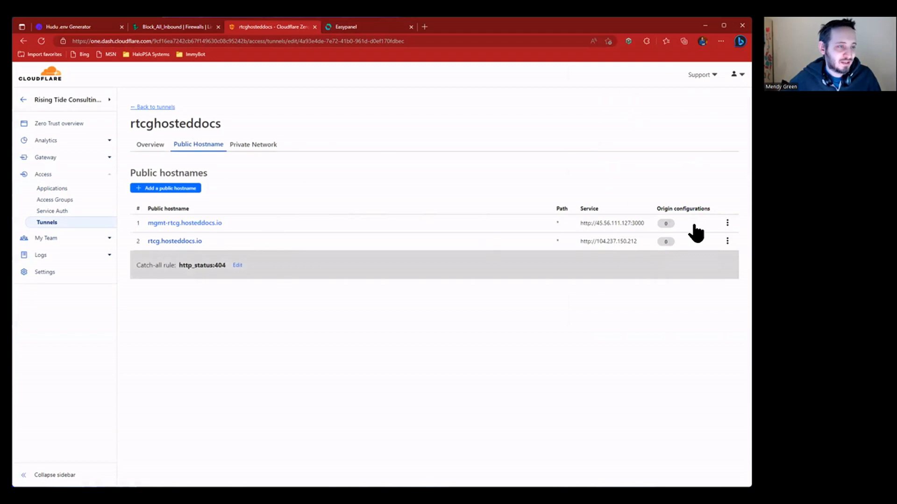
click(363, 26)
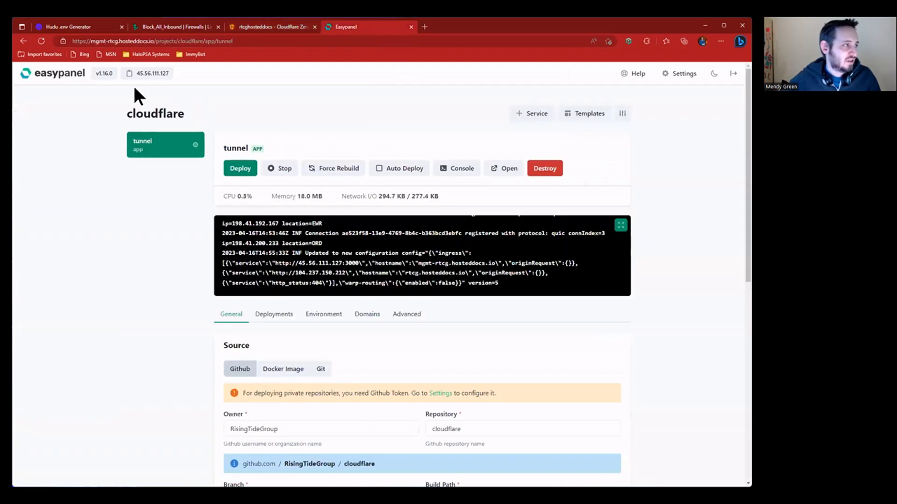
- Create a new Easypanel project named hudu2
click(74, 78)
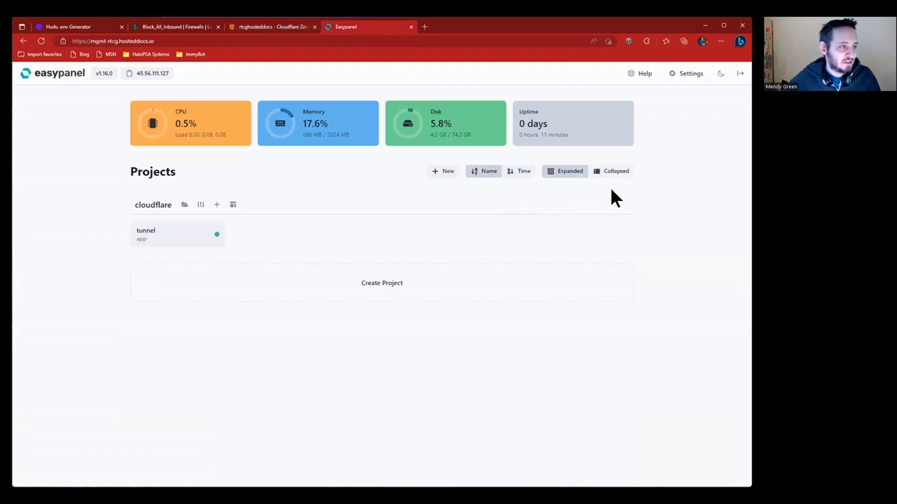
click(456, 171)
text(hudu2)
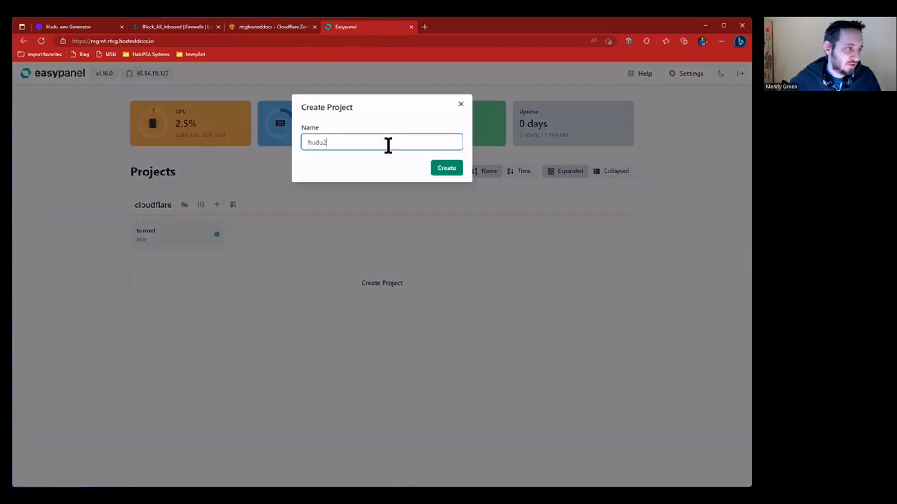
click(435, 172)
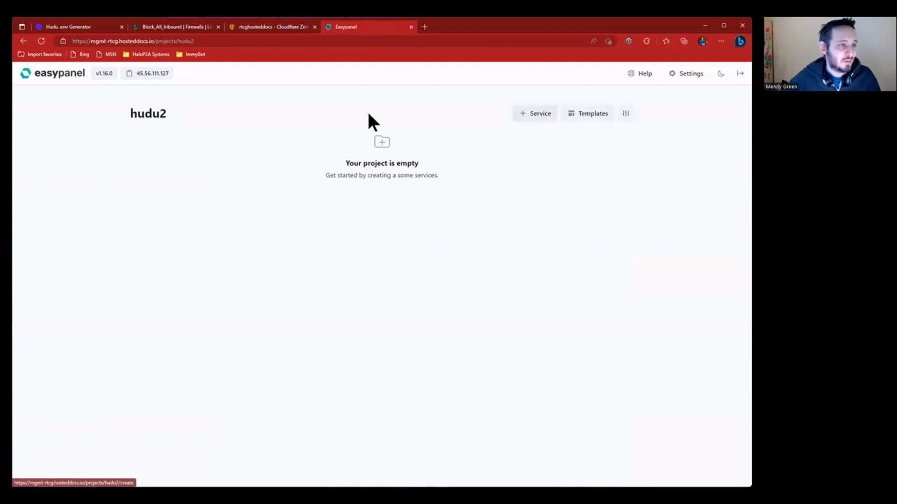
- Add a Redis service named redis to the hudu2 project
click(535, 116)
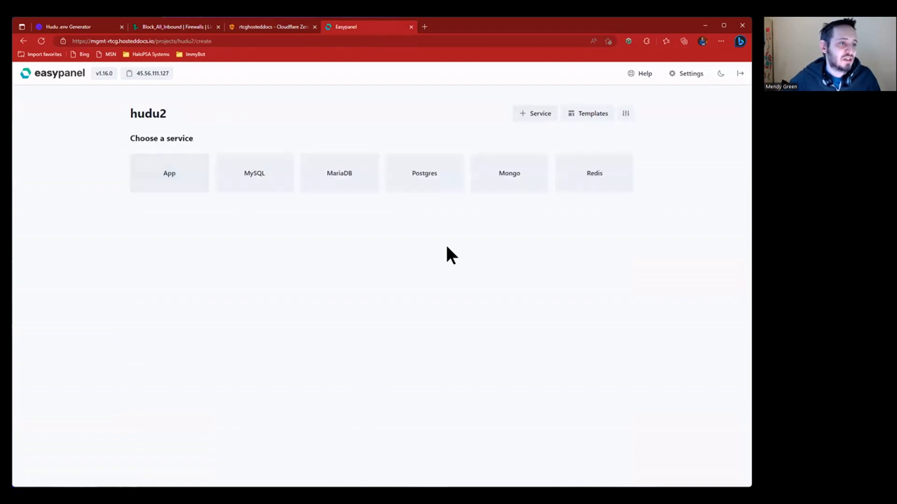
click(613, 183)
click(460, 104)
click(585, 173)
text(redis)
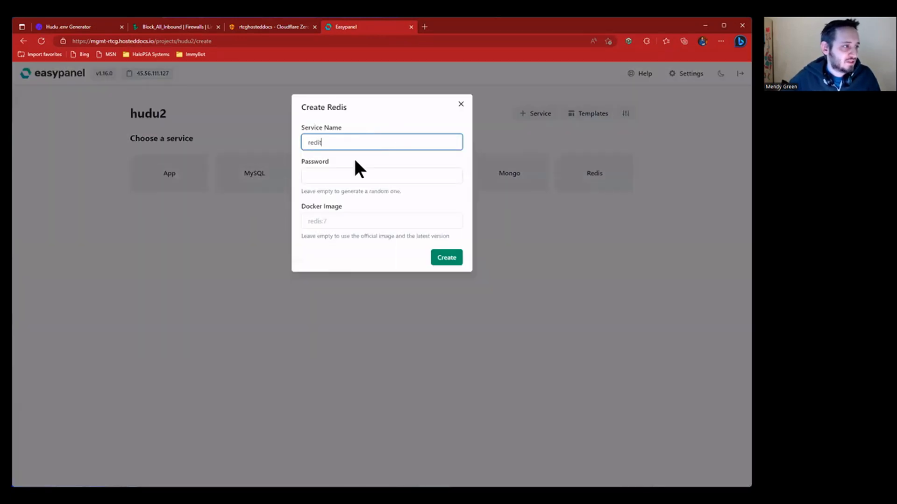
key(BackSpace)
text(s)
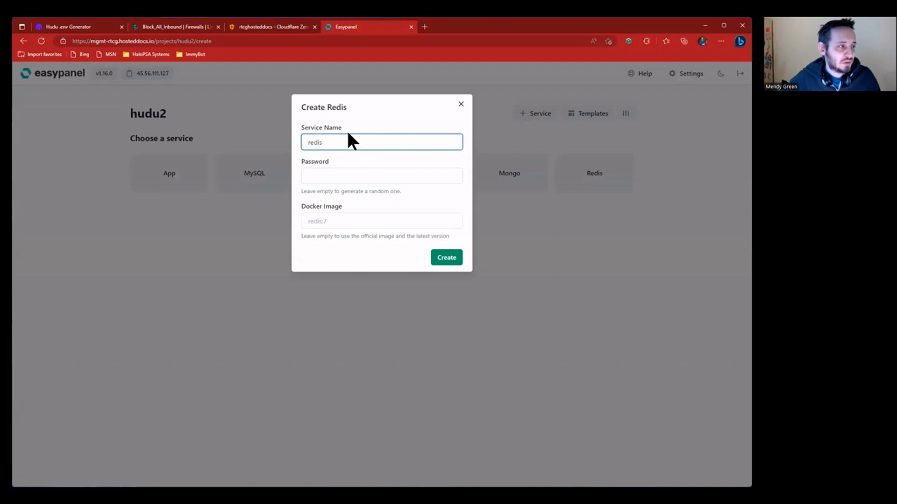
click(441, 259)
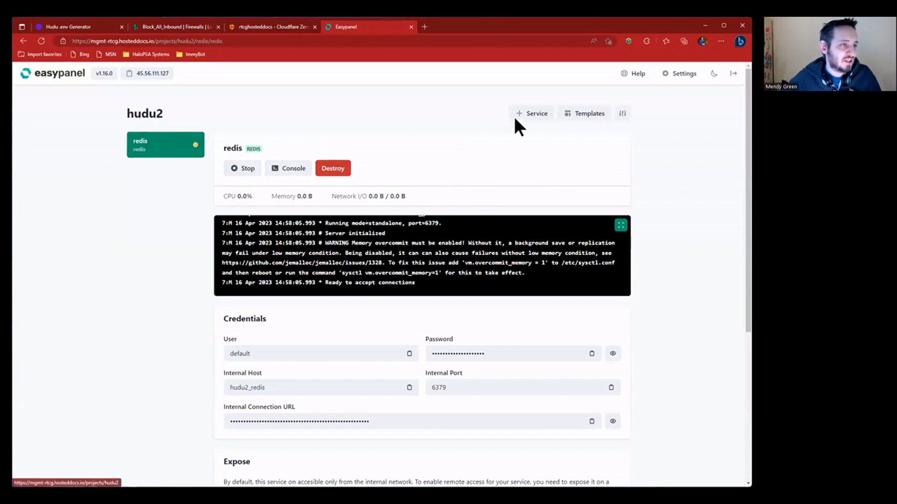
- Add a Postgres service named db to hudu2, using the default Postgres image
click(532, 114)
click(392, 183)
text(db)
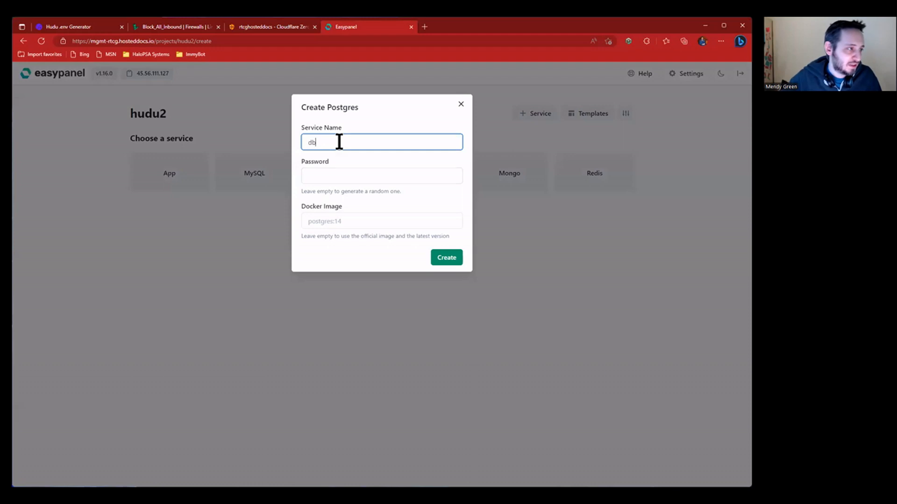
click(350, 222)
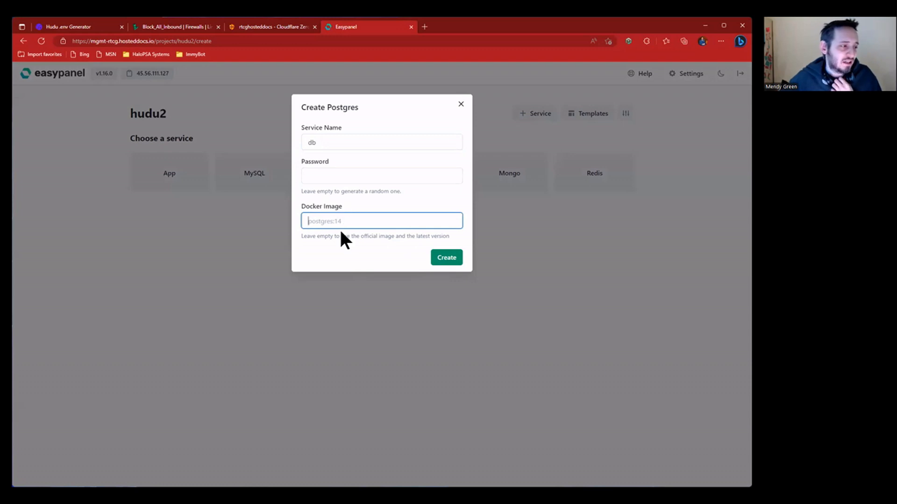
click(432, 258)
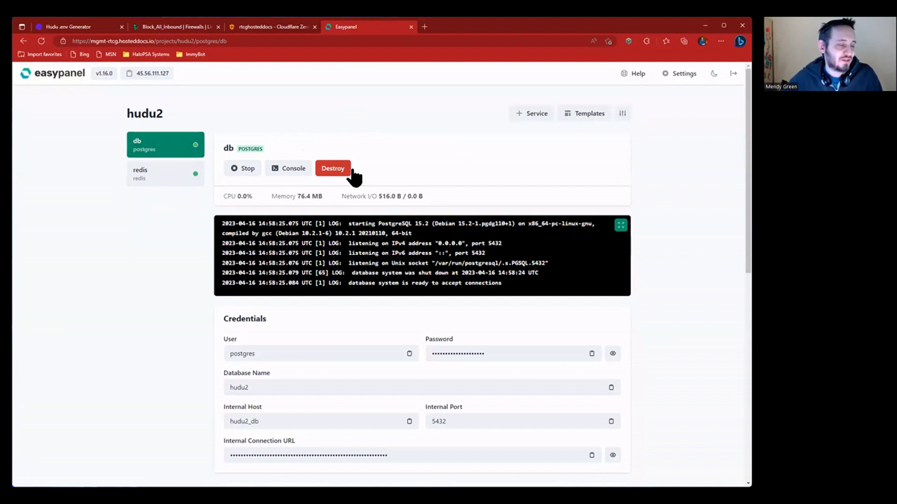
click(537, 116)
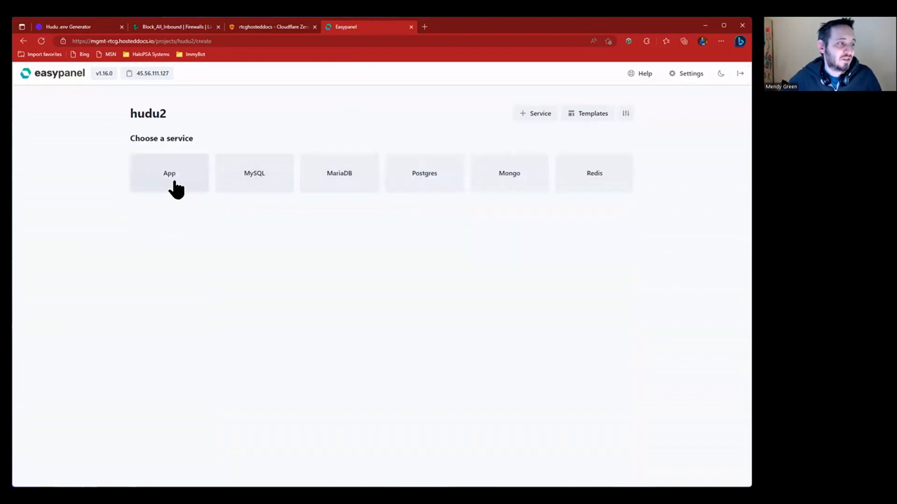
- Create an app service named app with domain rtcg.hosteddocs.io in hudu2
click(176, 189)
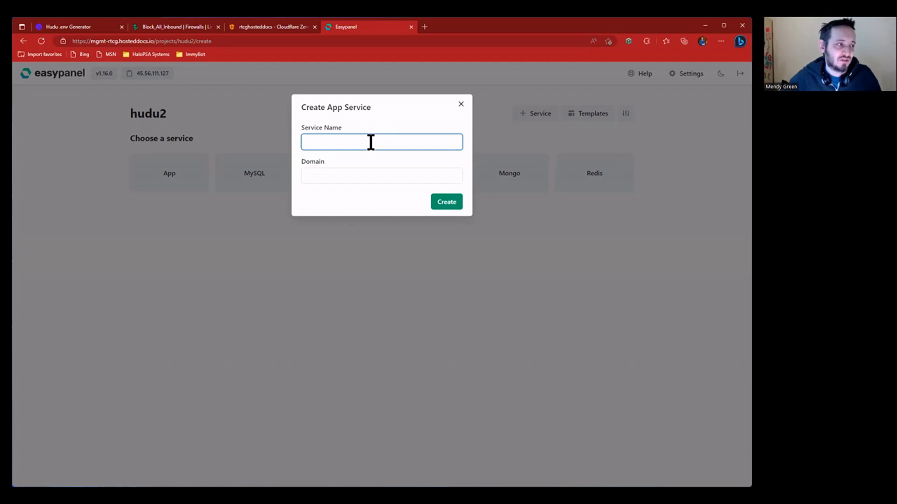
text(app)
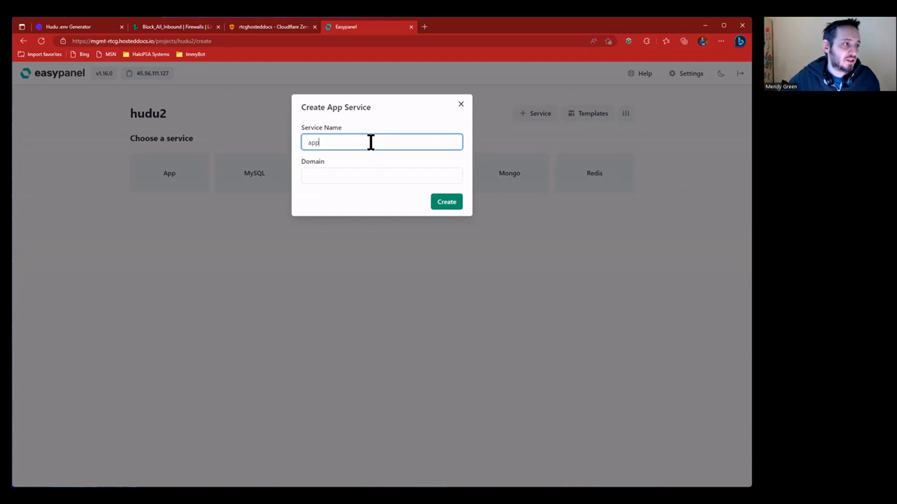
key(Tab)
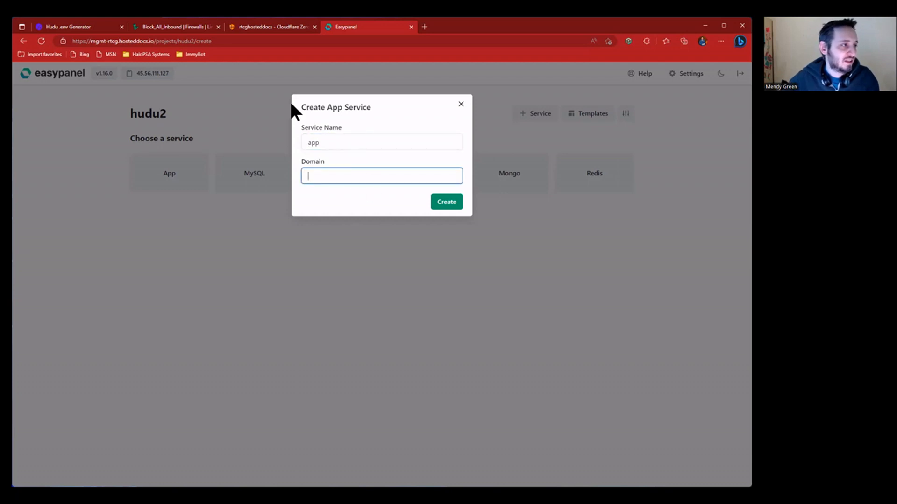
click(273, 27)
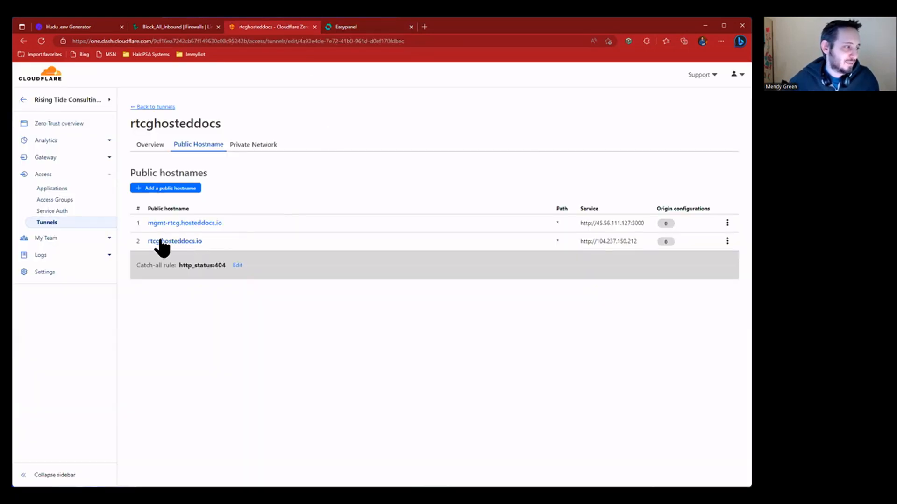
click(345, 27)
text(r)
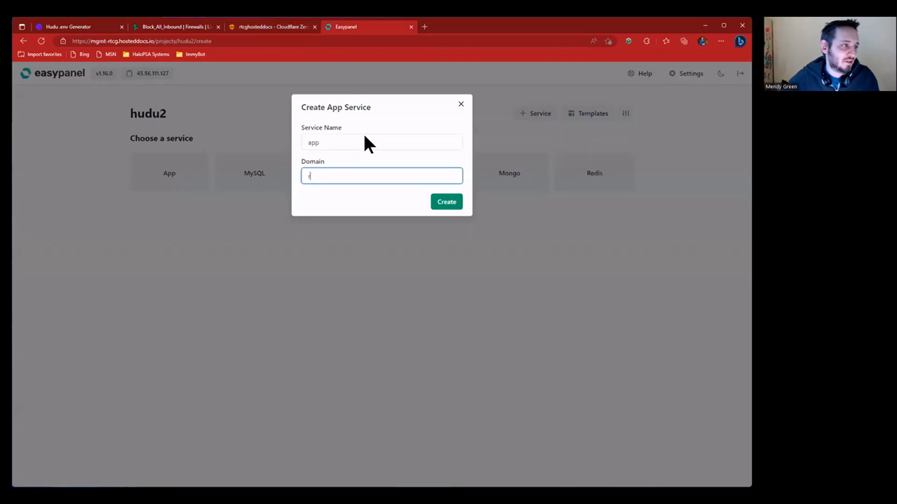
text(tcg.hosteddocs.io)
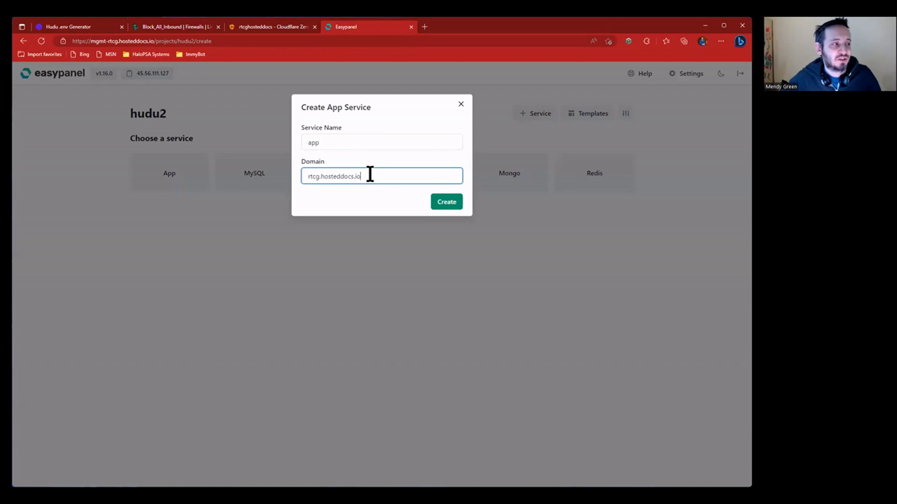
drag(370, 175, 388, 176)
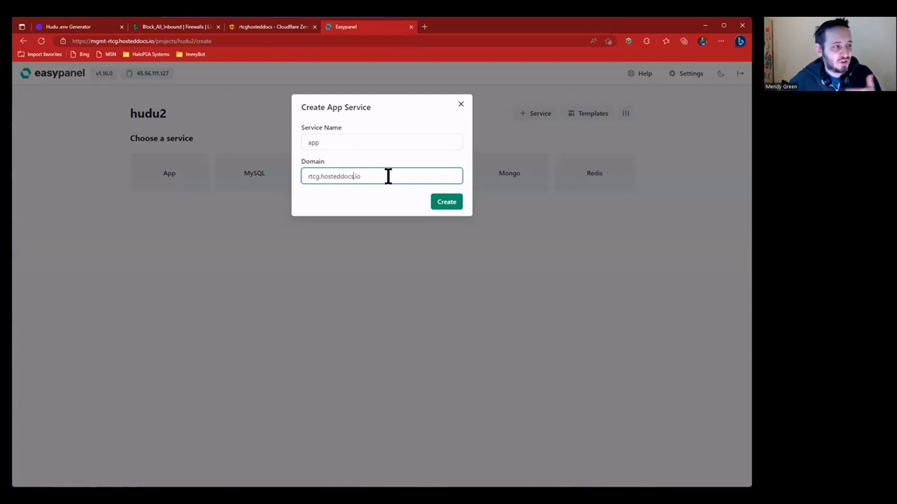
click(452, 204)
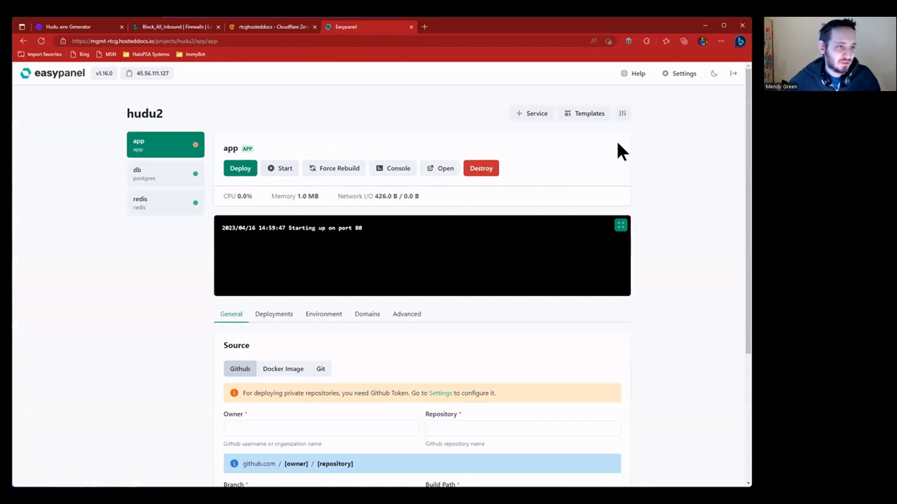
- Select and copy the whole generated Hudu .env, then return to Easypanel
click(66, 27)
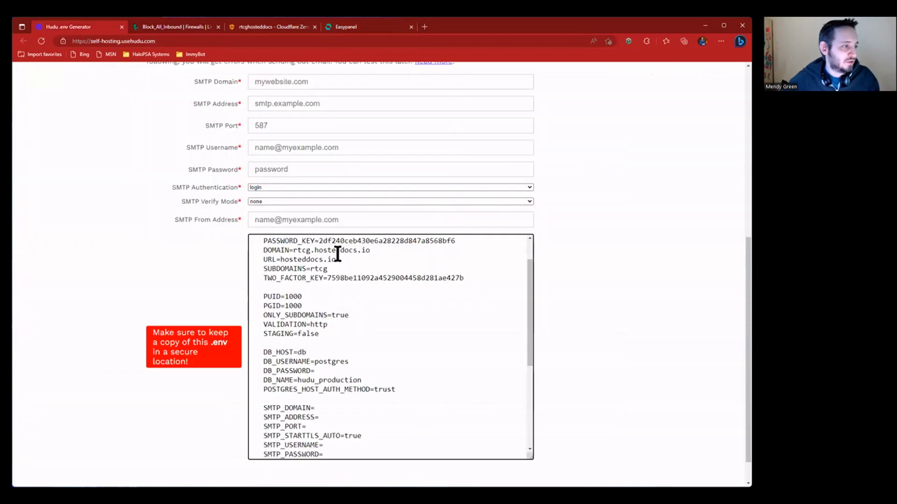
scroll(355, 287, up, 1)
key(ctrl+a)
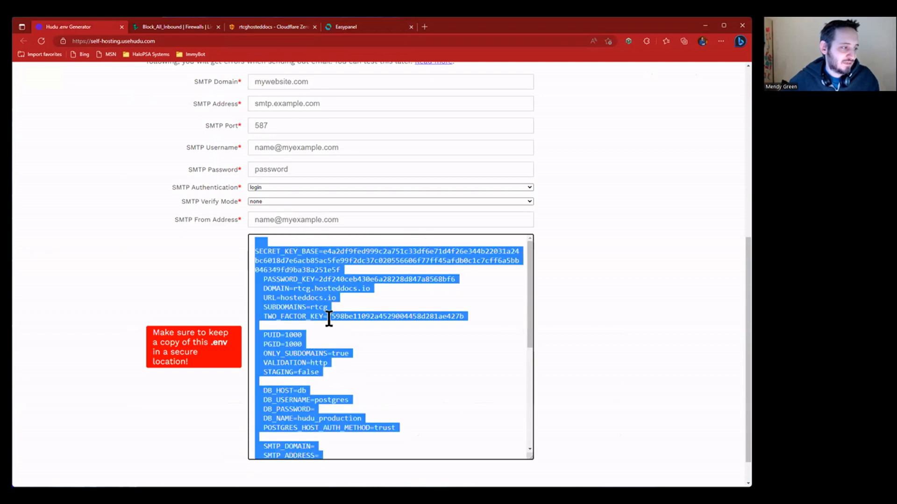
scroll(329, 311, down, 3)
scroll(346, 281, up, 10)
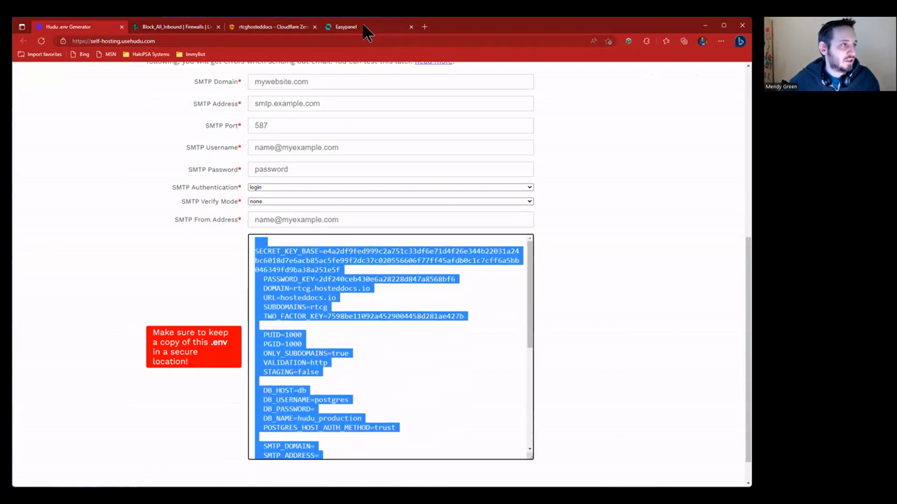
click(359, 27)
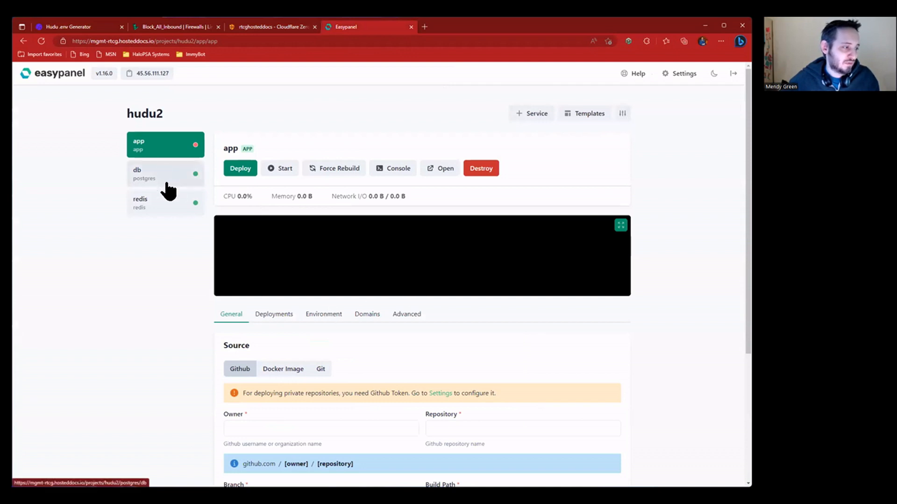
- Paste the generated .env into the hudu2 Project Environment and save it
click(330, 317)
click(234, 319)
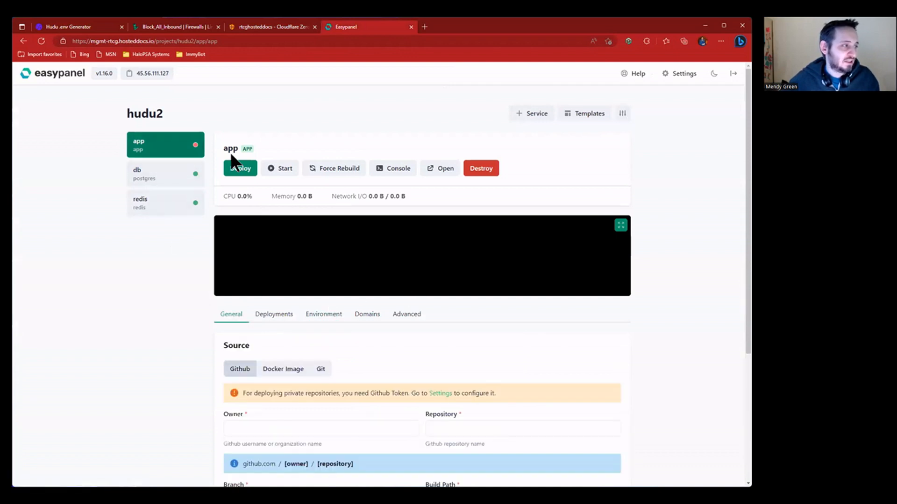
click(622, 117)
click(304, 264)
key(ctrl+v)
scroll(224, 309, up, 10)
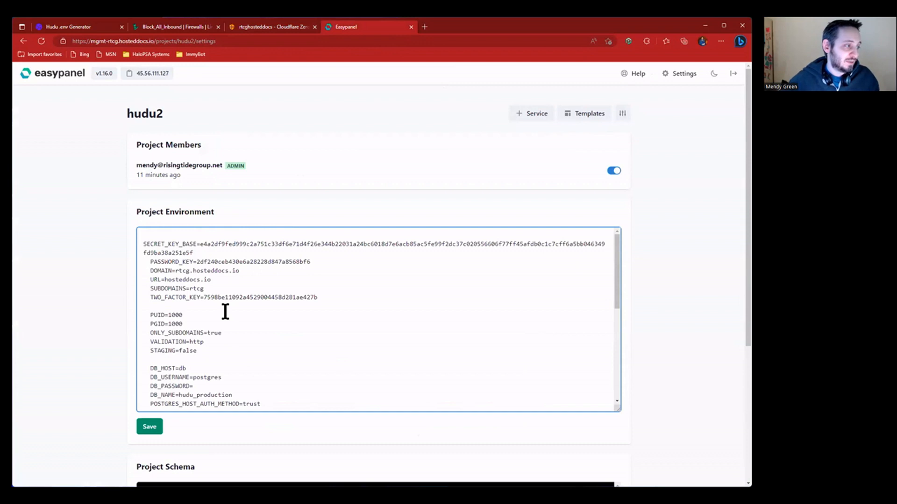
scroll(225, 311, down, 10)
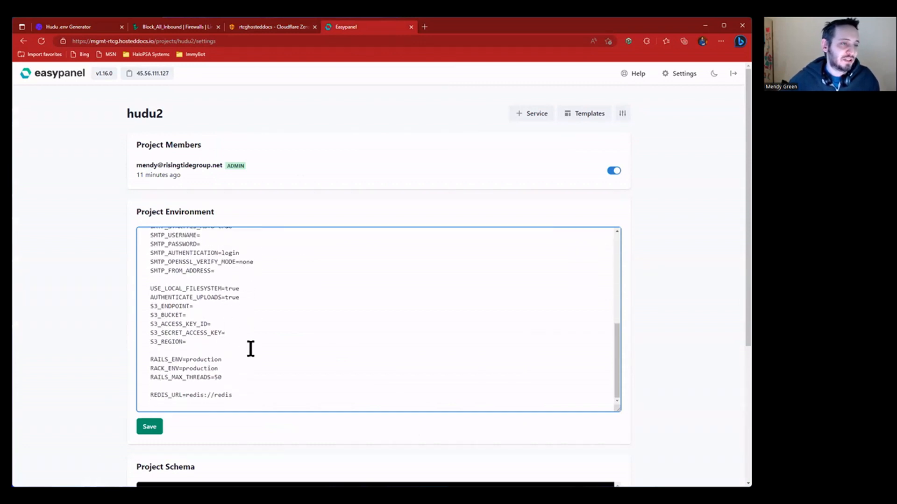
click(158, 426)
- Open the db Postgres service in hudu2 and copy its Internal Connection URL
scroll(276, 296, up, 10)
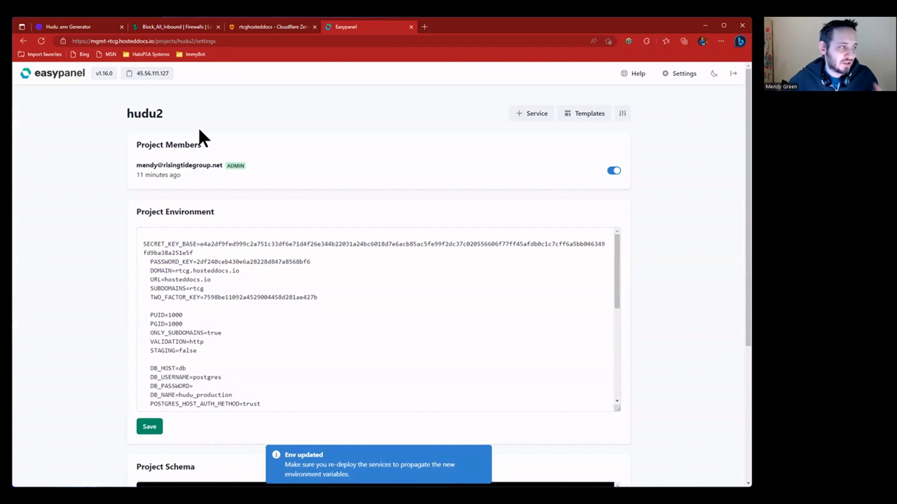
click(136, 115)
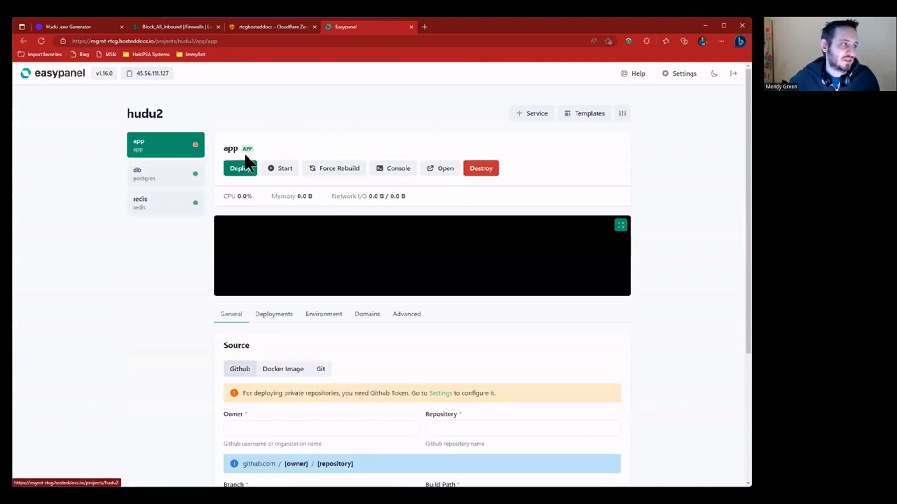
click(164, 173)
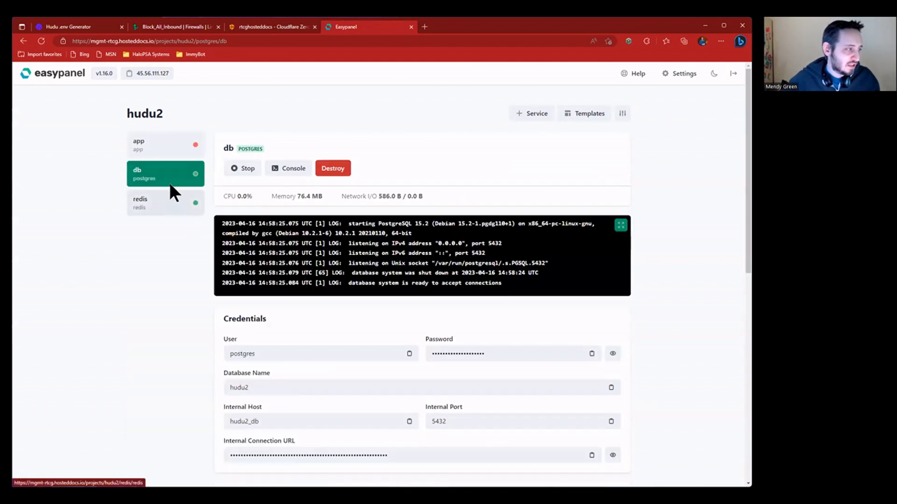
scroll(387, 332, down, 3)
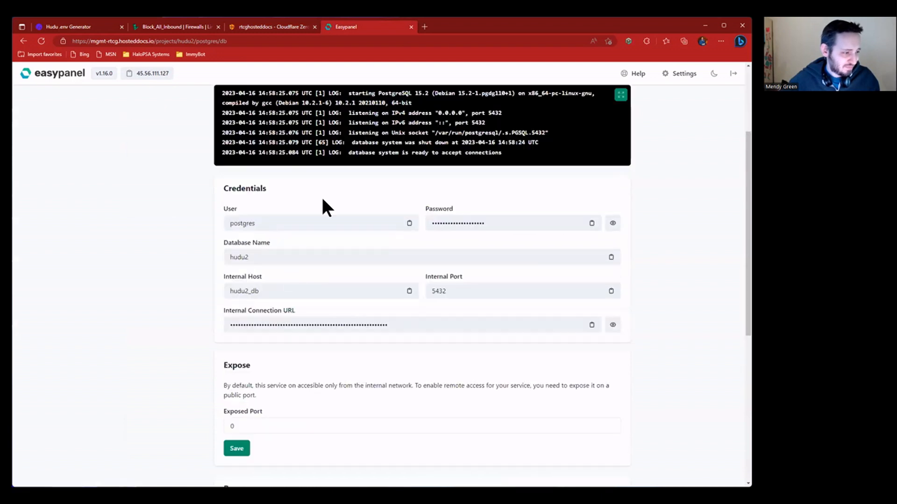
click(592, 328)
scroll(302, 298, up, 3)
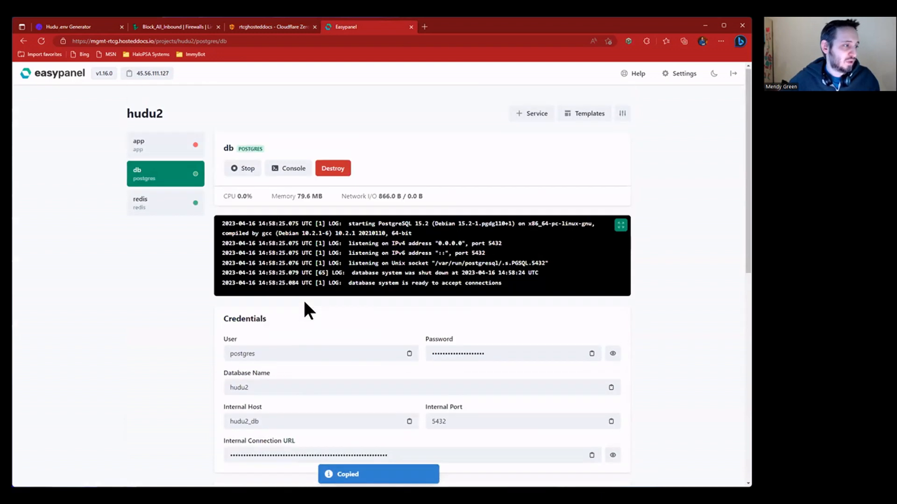
drag(221, 439, 300, 440)
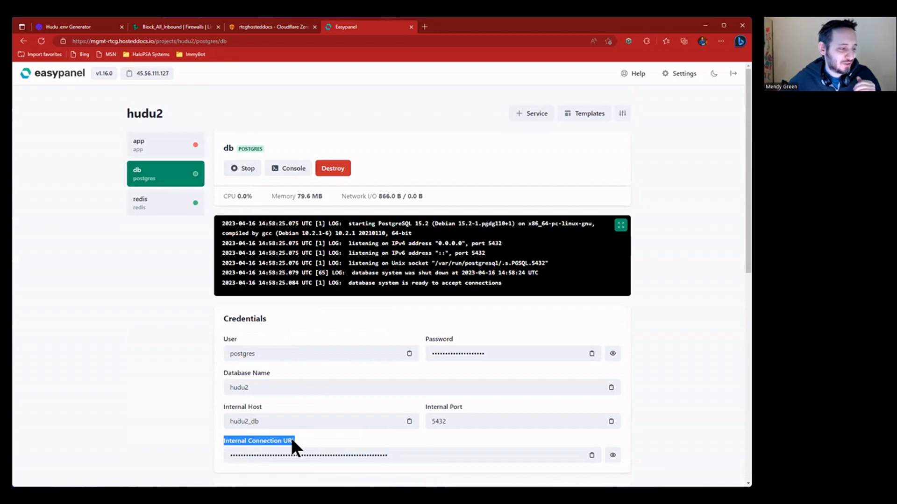
- In the hudu2 project environment, paste the postgres connection URL after DB_HOST=db
click(623, 114)
scroll(205, 314, down, 3)
drag(148, 285, 304, 325)
drag(147, 286, 310, 321)
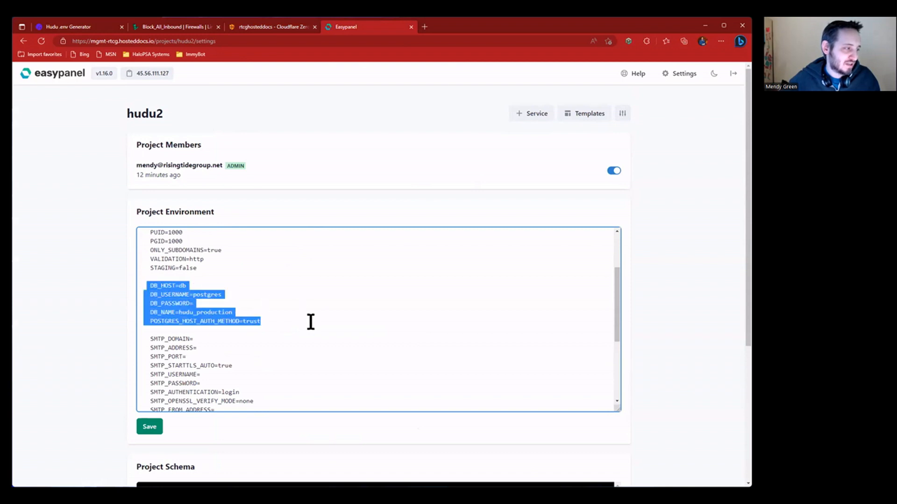
click(257, 286)
key(ctrl+v)
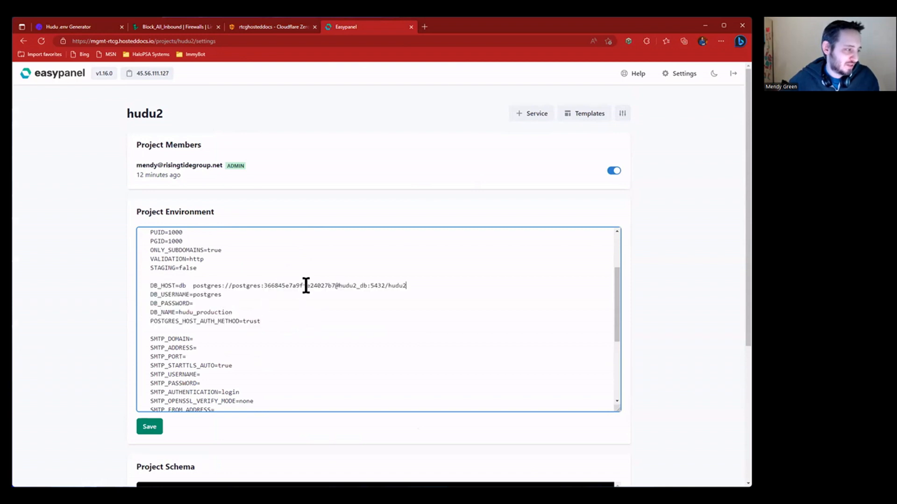
- Strip the postgres:// prefix and username from the URL and move its password into DB_PASSWORD
drag(191, 286, 443, 289)
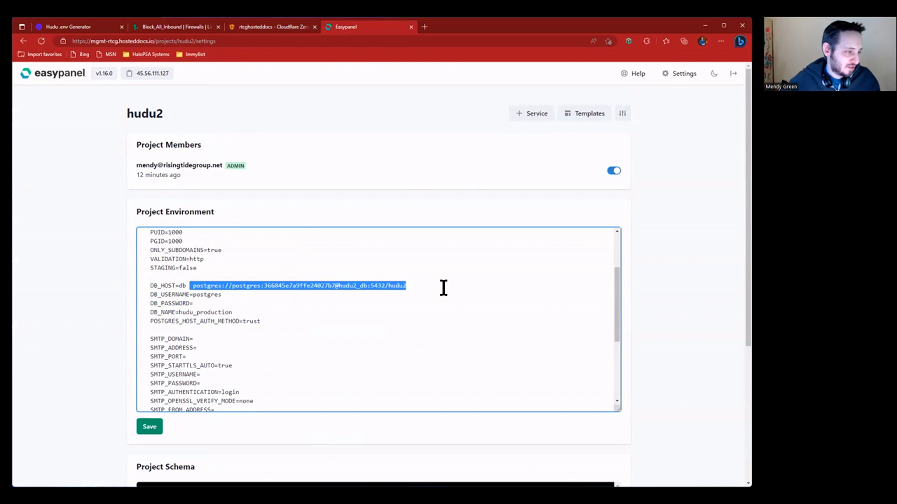
click(336, 286)
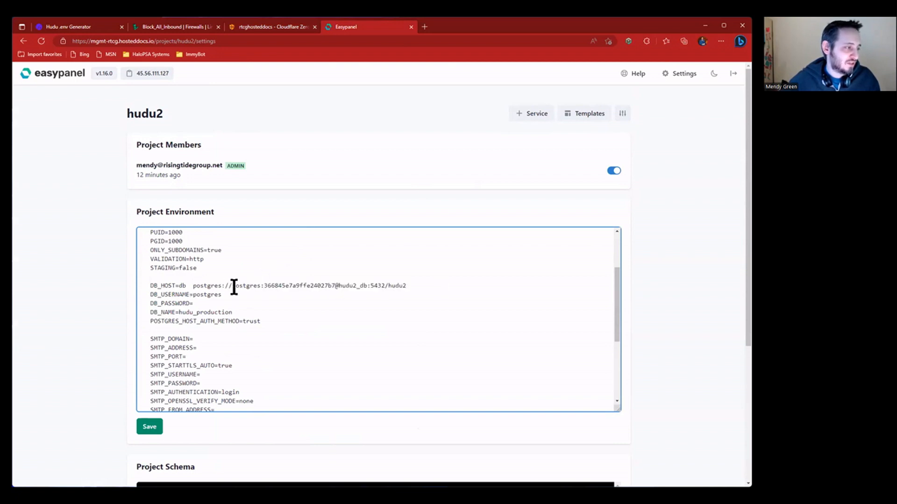
drag(193, 285, 232, 285)
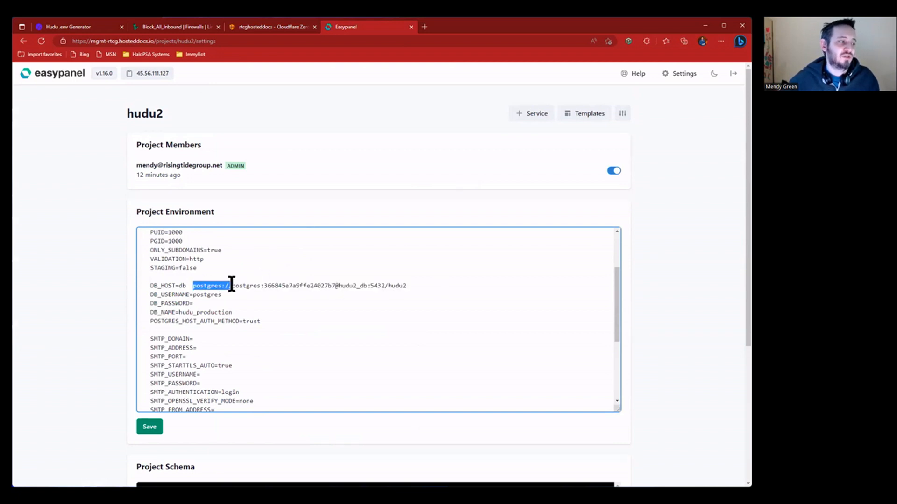
key(BackSpace)
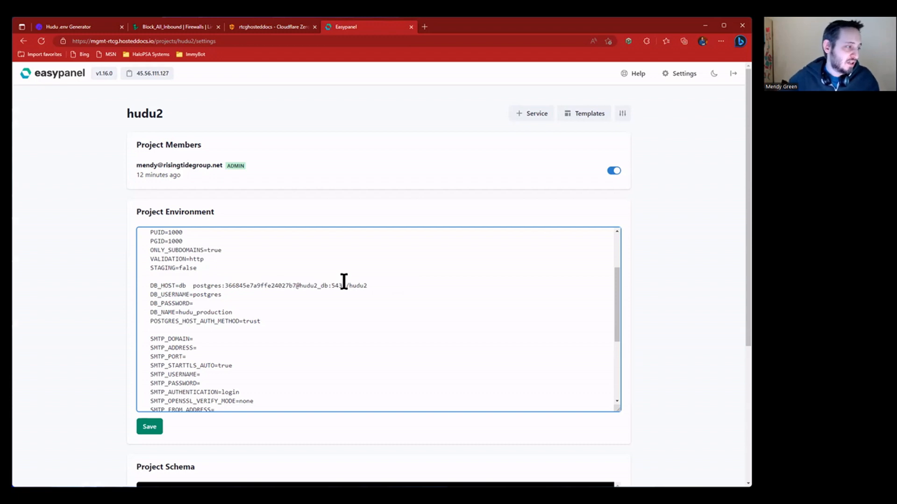
double_click(210, 286)
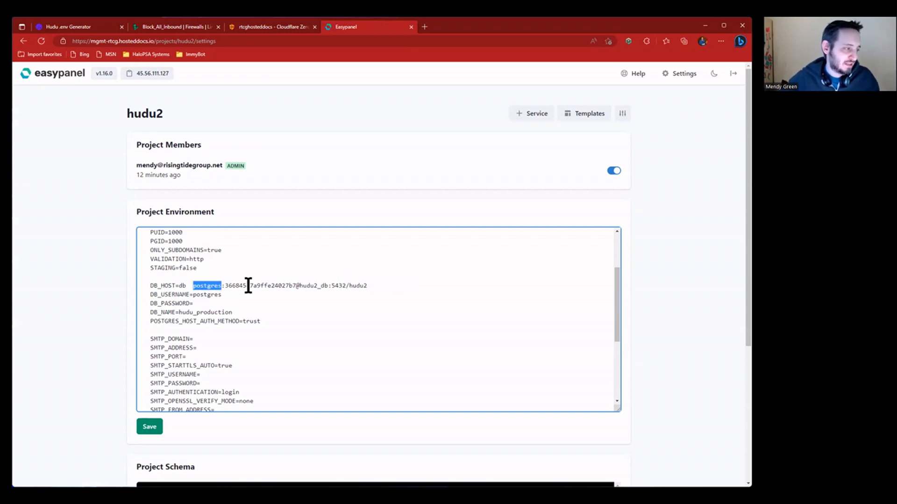
key(BackSpace)
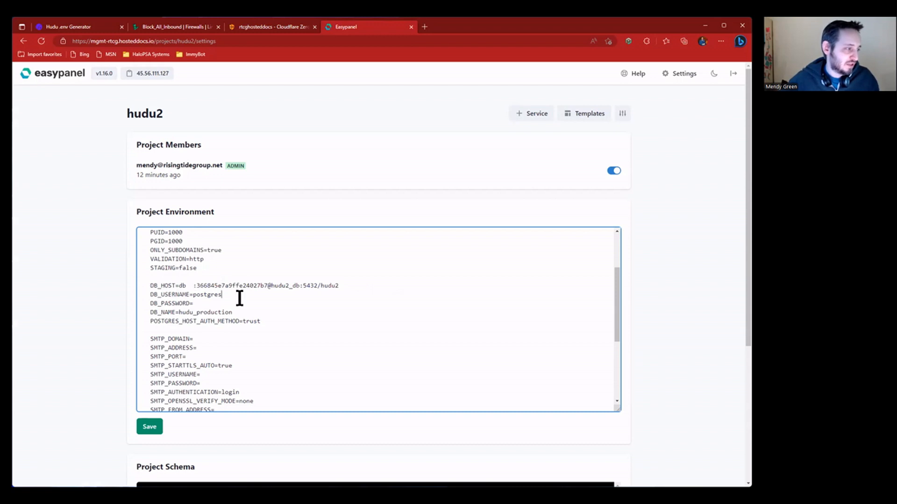
double_click(271, 285)
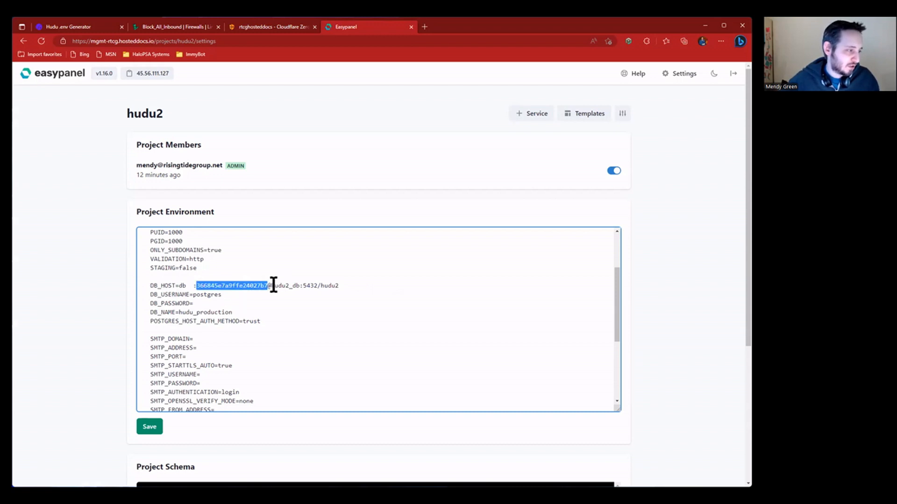
key(ctrl+x)
click(212, 303)
key(ctrl+v)
- Make DB_HOST just hudu2_db, deleting the leftover port and stray hudu2 text
click(197, 285)
key(BackSpace)
key(Delete)
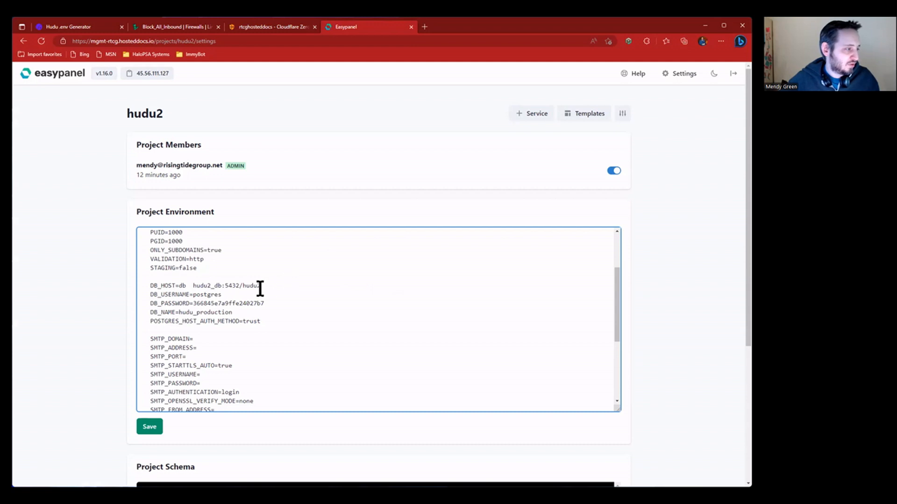
double_click(218, 285)
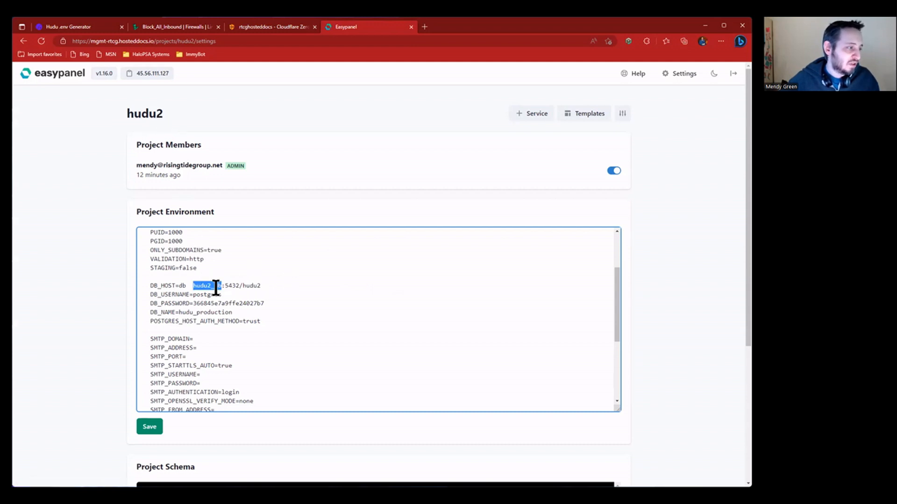
key(Delete)
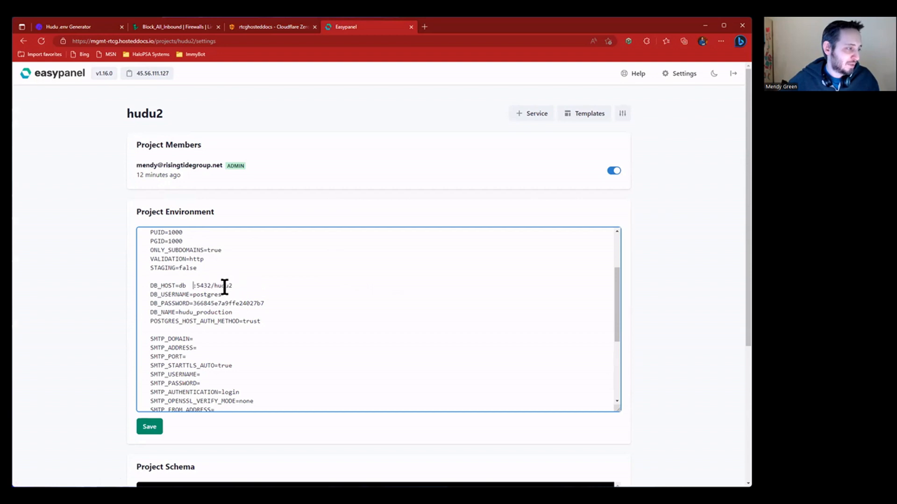
double_click(183, 286)
key(ctrl+v)
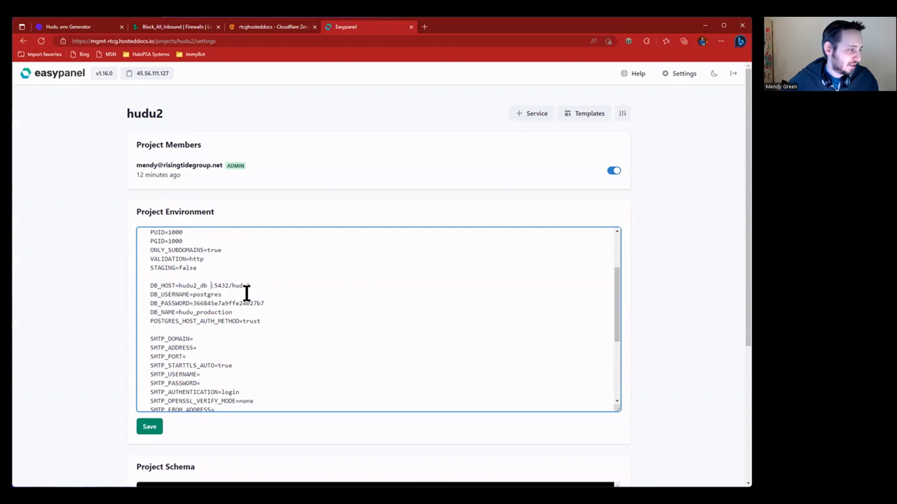
double_click(227, 285)
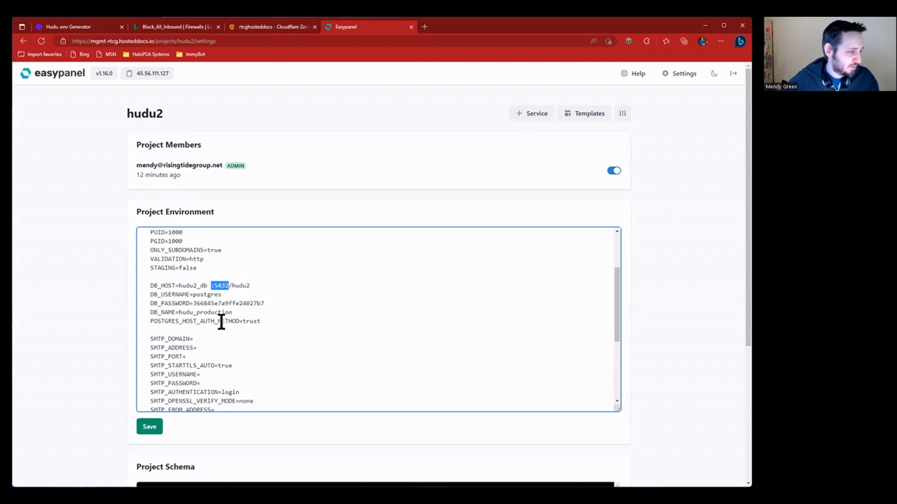
key(Delete)
key(Delete)
key(shift+End)
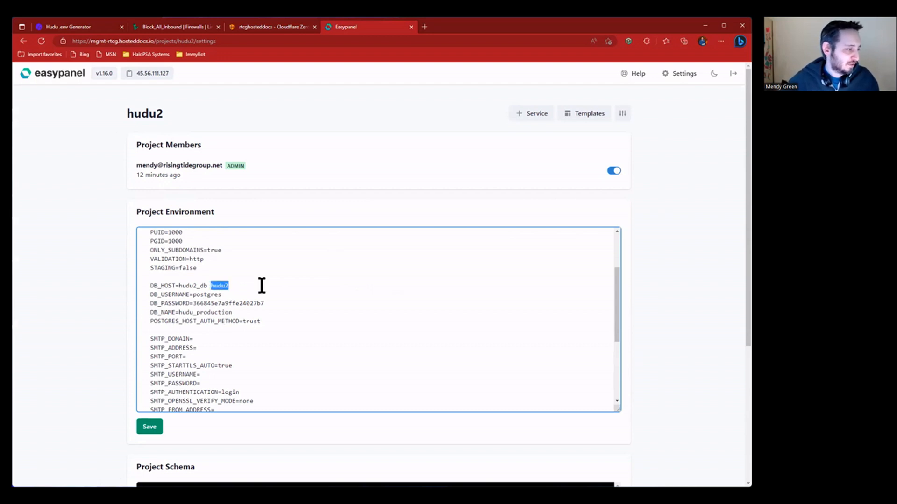
key(Delete)
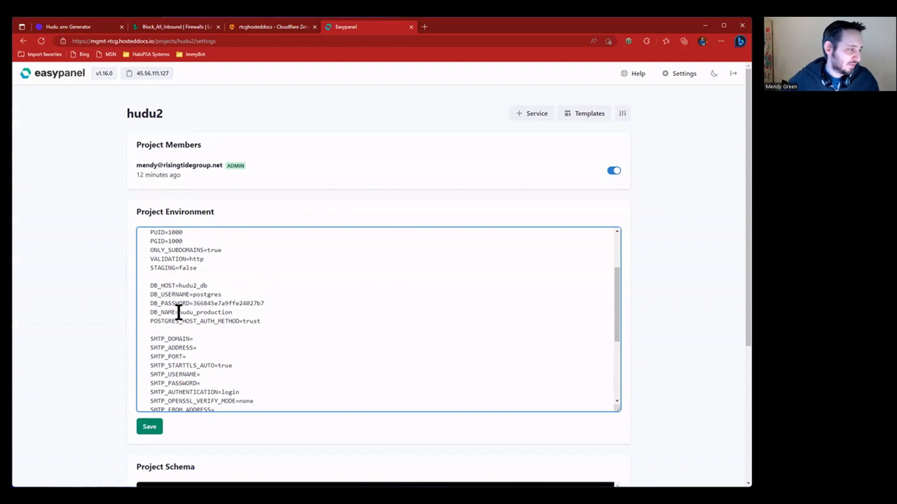
- Change DB_NAME from hudu_production to hudu2 and save the environment
double_click(234, 312)
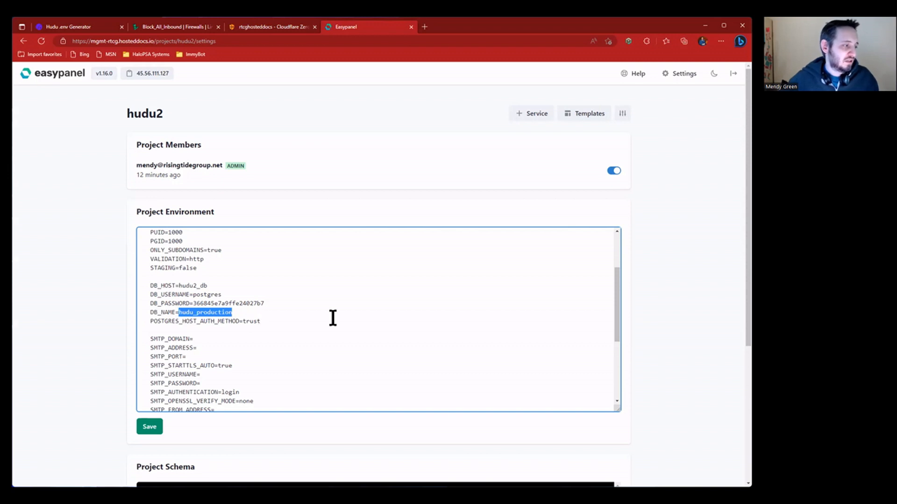
text(hudu2)
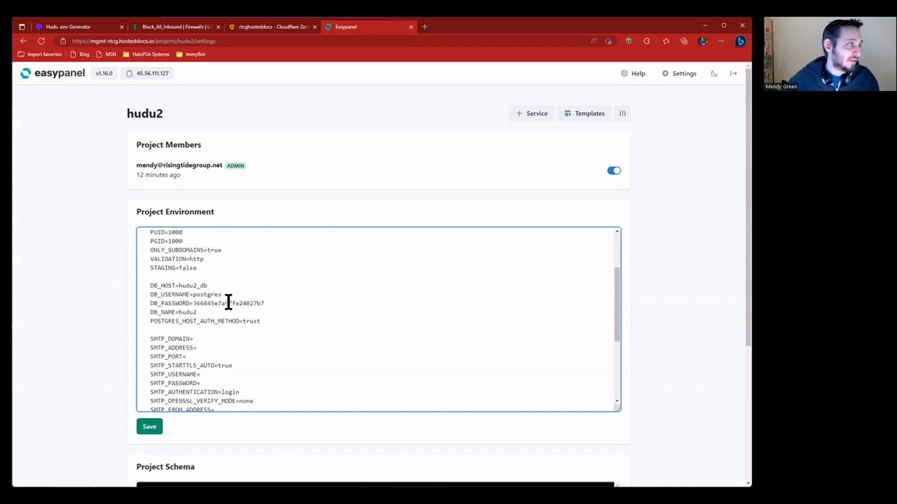
drag(179, 312, 223, 312)
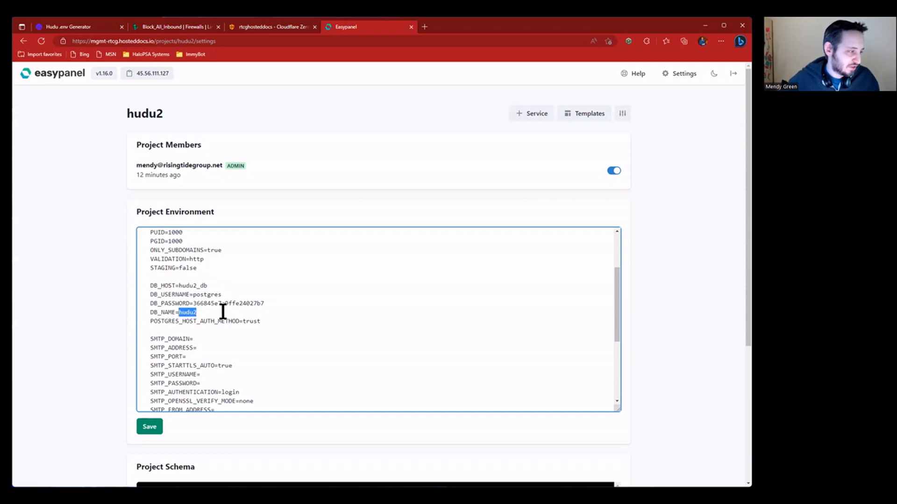
click(168, 312)
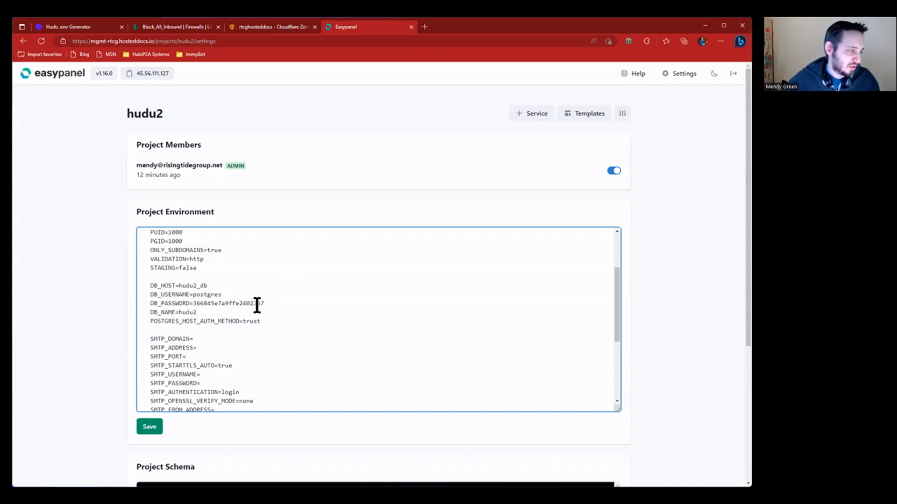
drag(151, 321, 217, 321)
click(268, 321)
click(149, 426)
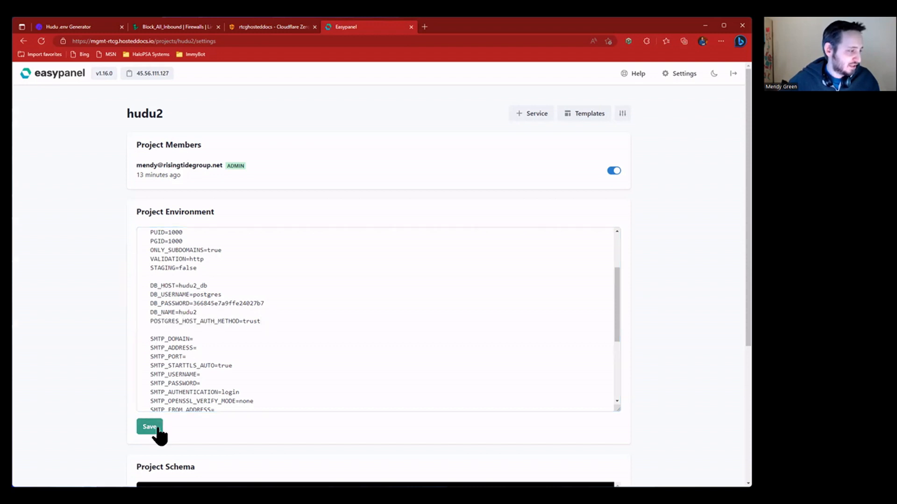
- Copy the redis service's Internal Connection URL, then go back to the hudu2 project settings
click(136, 117)
click(180, 205)
scroll(434, 346, down, 2)
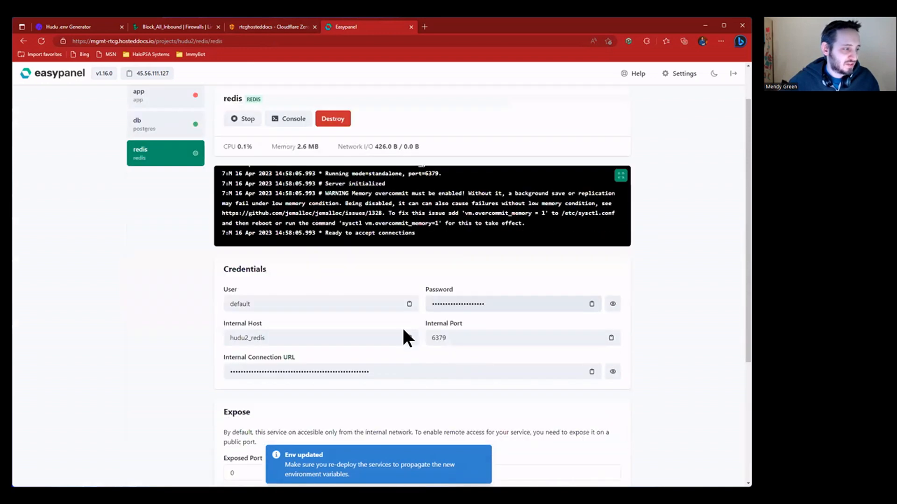
scroll(404, 337, down, 2)
click(612, 294)
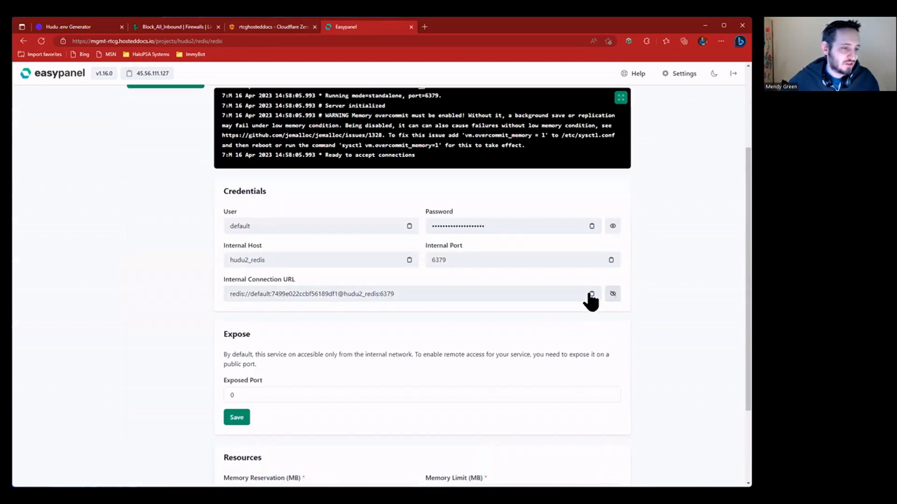
click(611, 295)
click(592, 294)
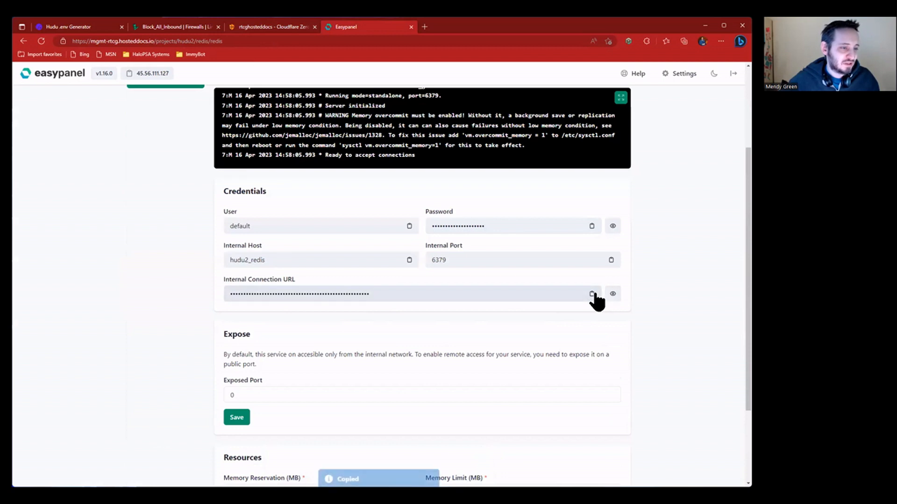
scroll(370, 304, up, 3)
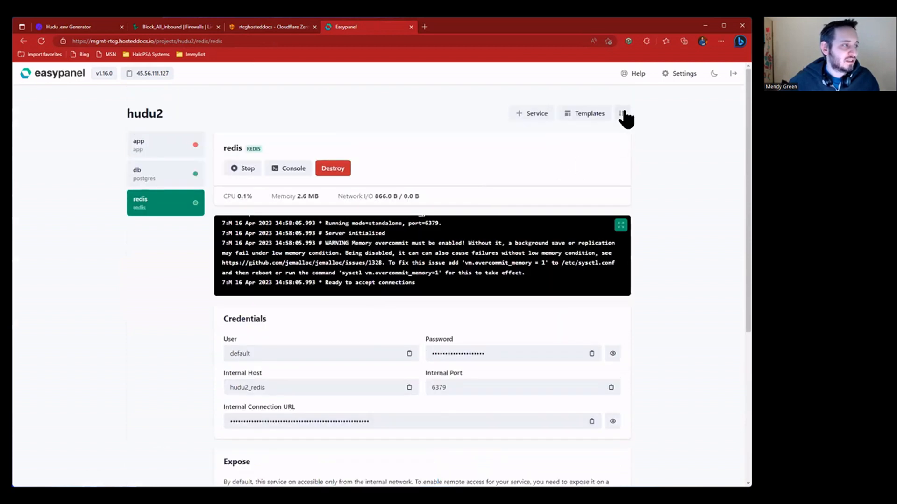
click(623, 114)
scroll(285, 271, down, 10)
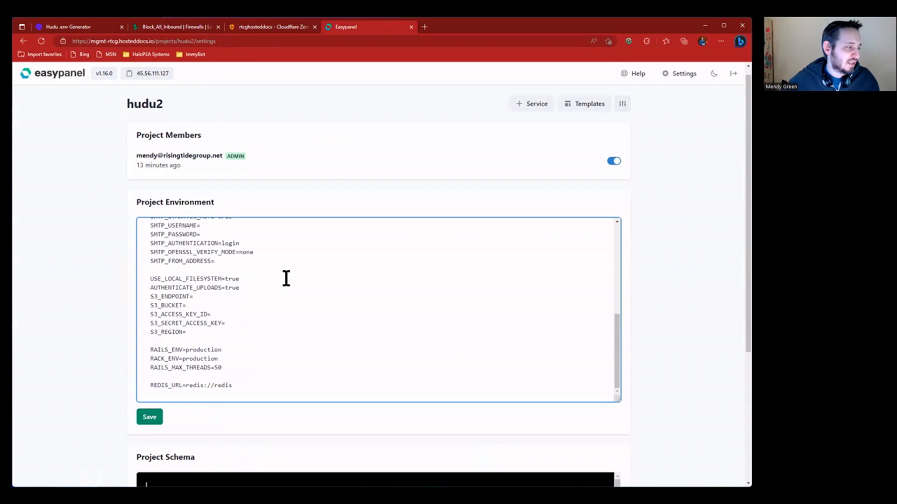
- Replace REDIS_URL's redis://redis value with the copied hudu2_redis:6379 URL and save
scroll(286, 278, down, 4)
scroll(237, 229, up, 2)
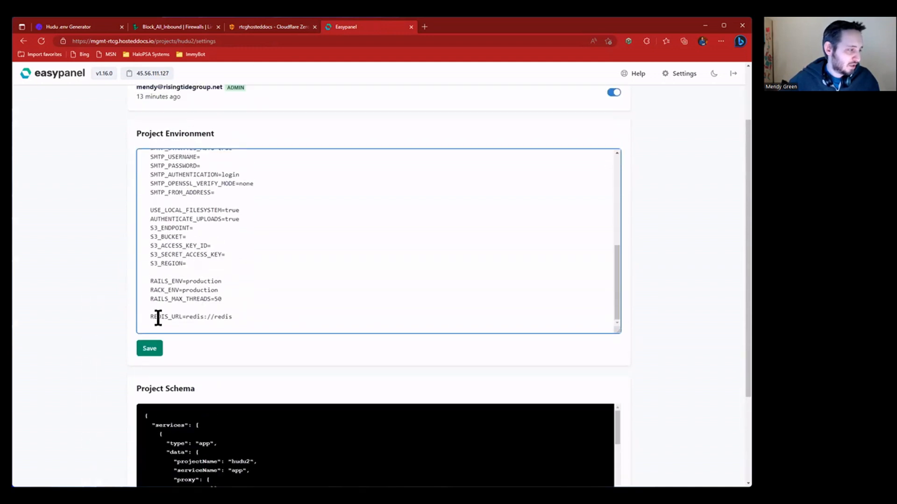
drag(186, 317, 294, 316)
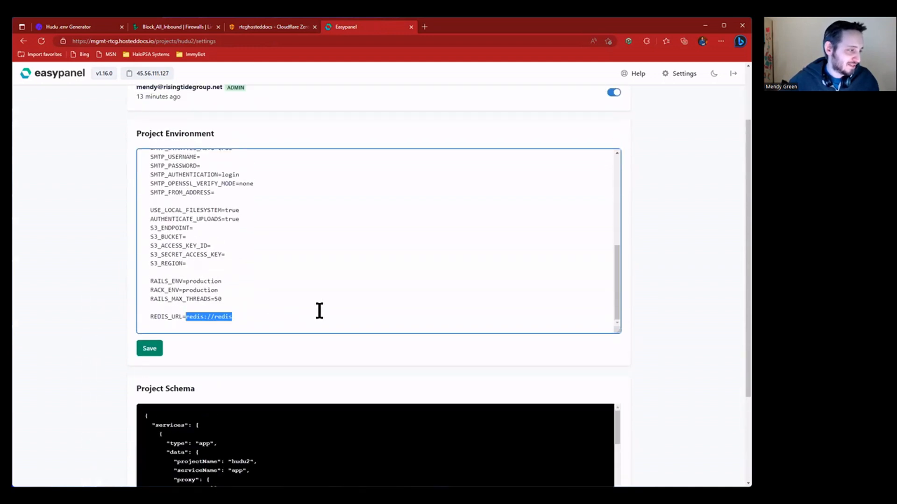
key(ctrl+v)
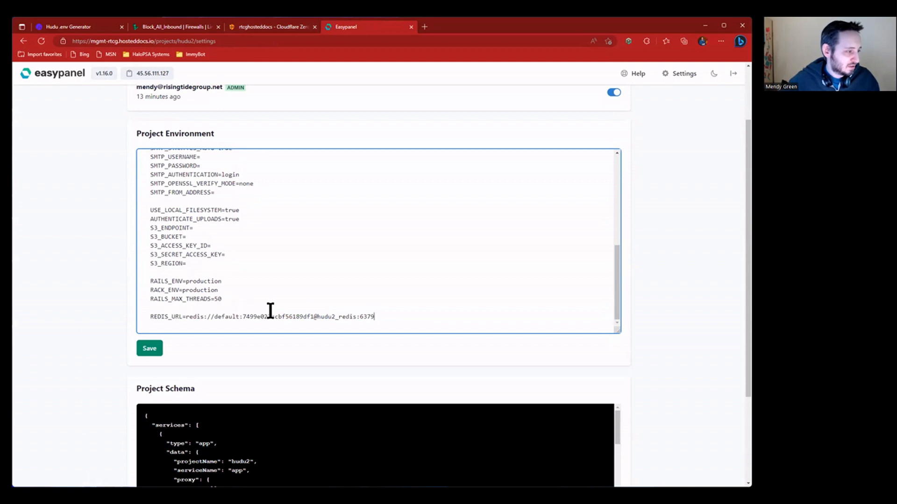
click(149, 351)
scroll(288, 254, up, 10)
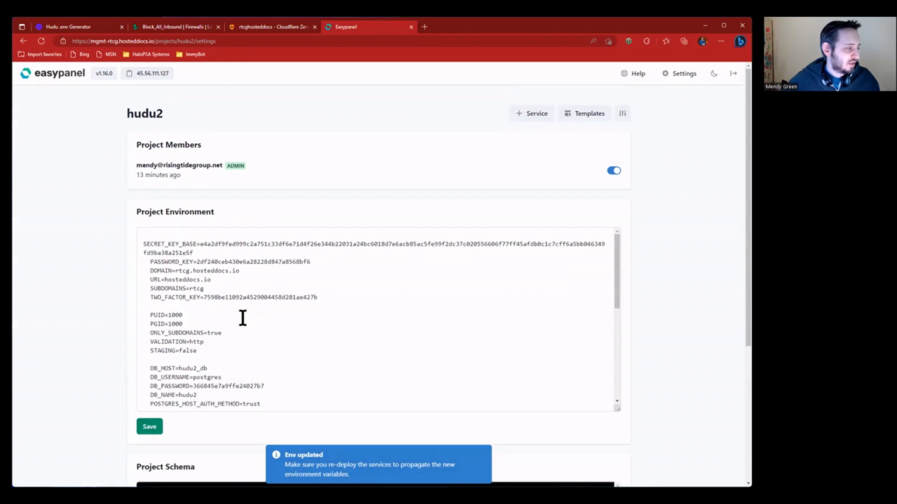
scroll(243, 318, down, 2)
scroll(243, 317, down, 4)
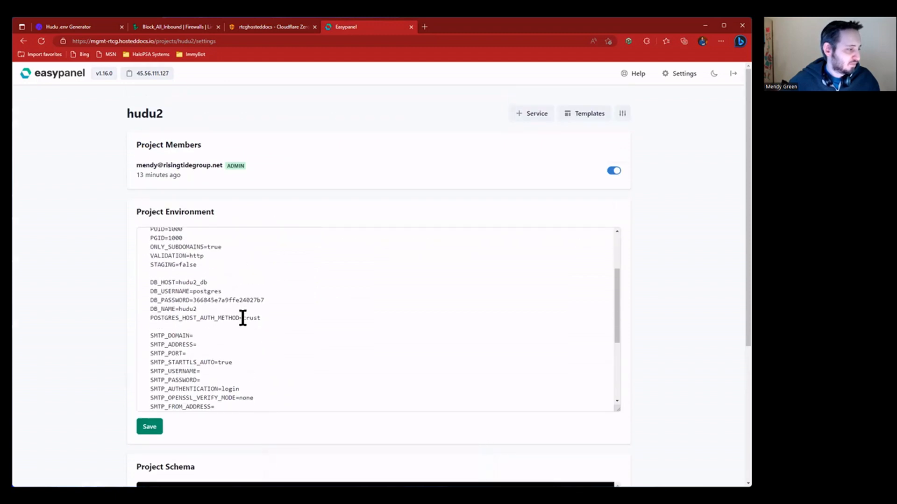
drag(167, 345, 238, 346)
click(227, 365)
scroll(285, 358, up, 6)
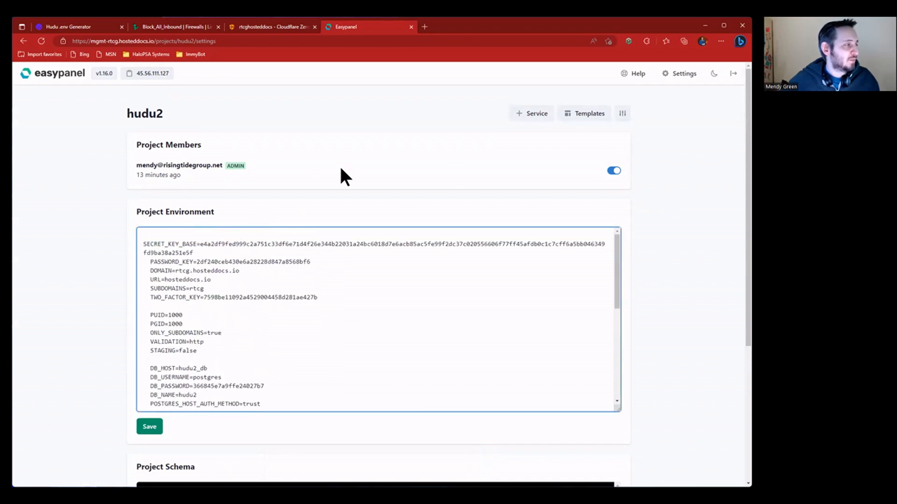
- Switch the hudu2 app service's source to Docker Image, leaving the image name blank
click(148, 115)
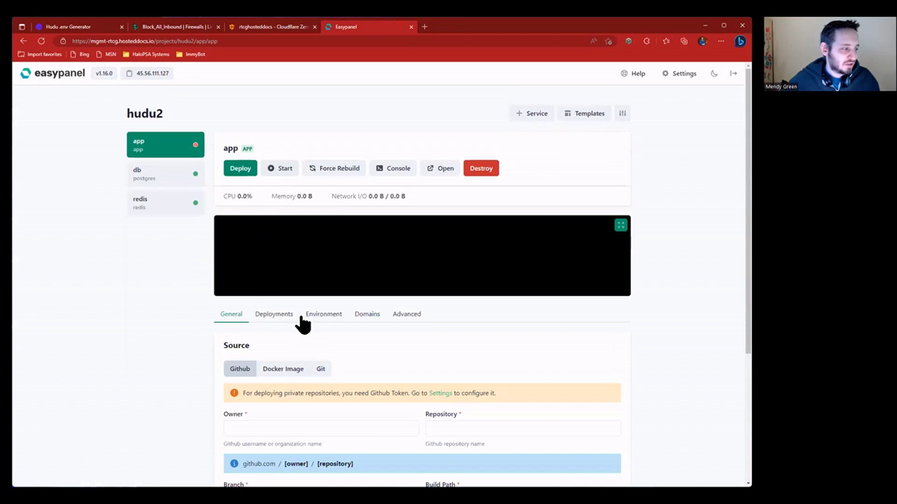
click(290, 372)
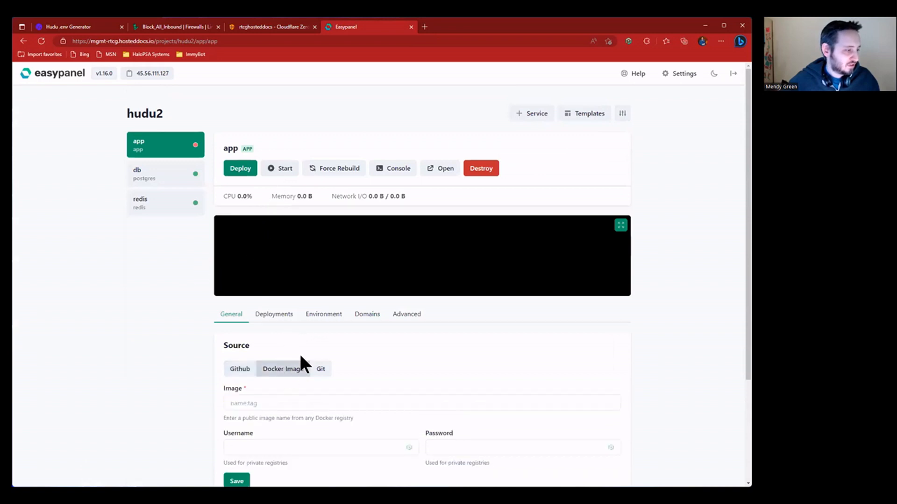
click(325, 402)
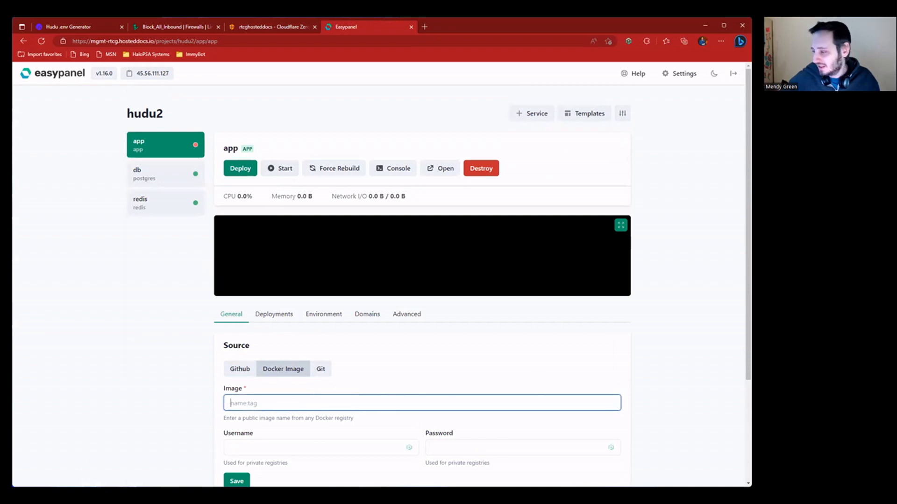
key(alt+Tab)
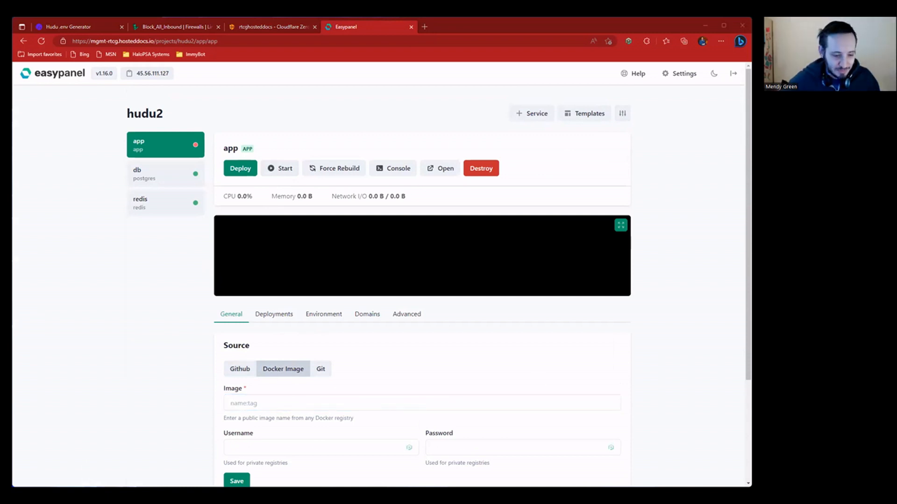
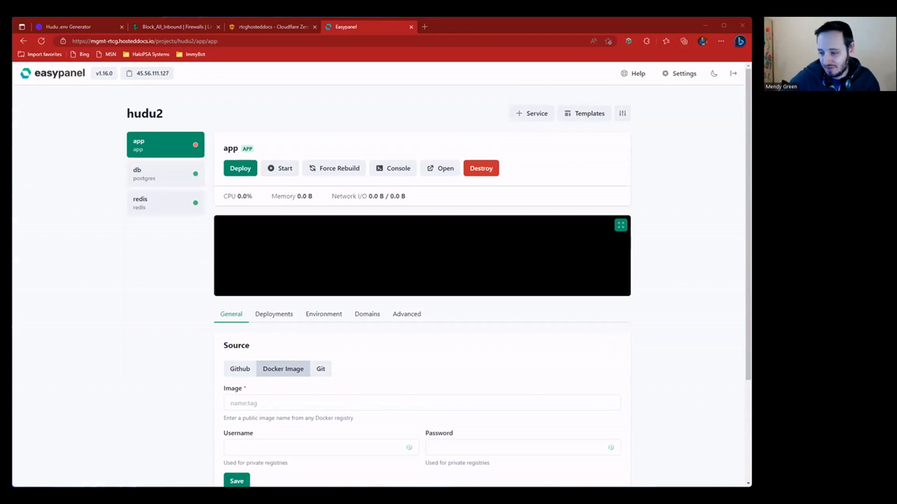
- Paste hududocker/hudu:latest as the hudu2 app's Docker image and save the source
click(351, 404)
text(hududocker/hudu:latest)
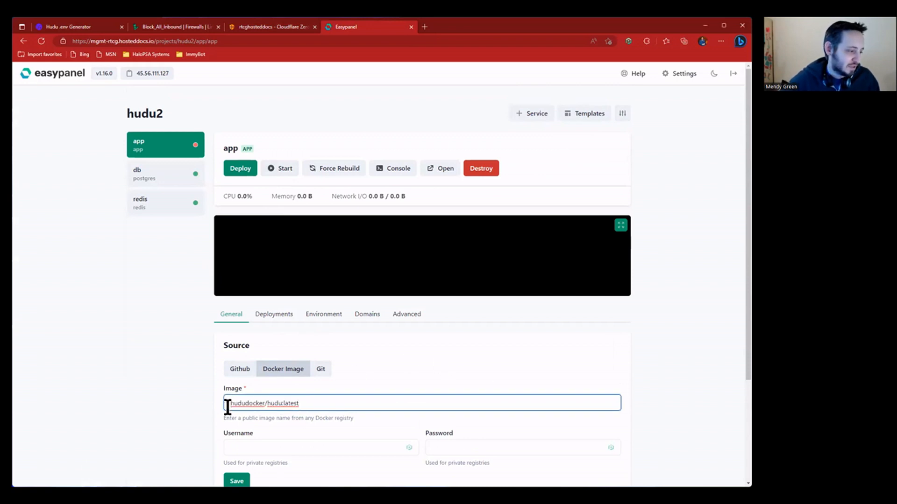
click(341, 405)
scroll(327, 397, down, 2)
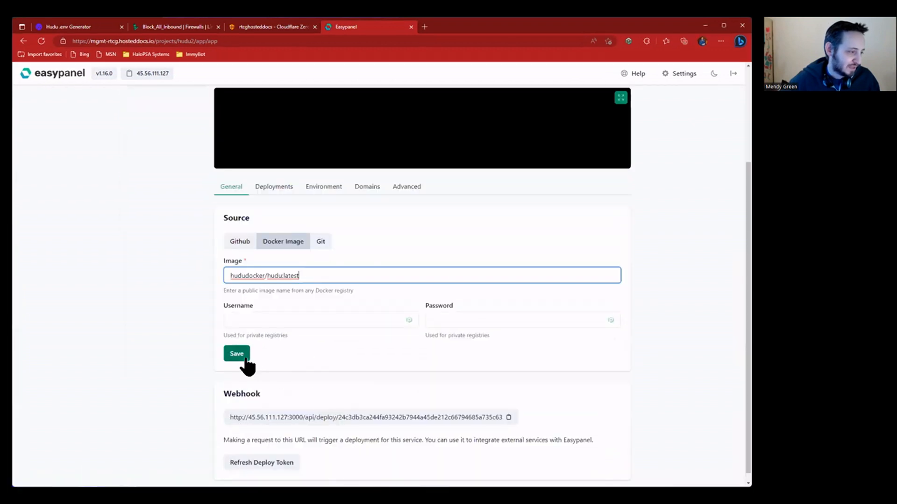
click(240, 379)
scroll(356, 346, up, 1)
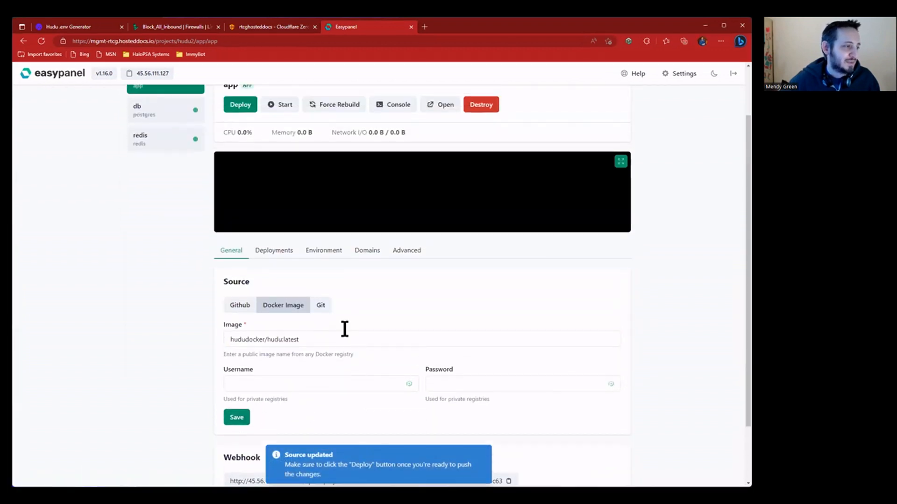
- Review the app's rtcg.hosteddocs.io domain and the proxy port explanation in Domains
click(375, 255)
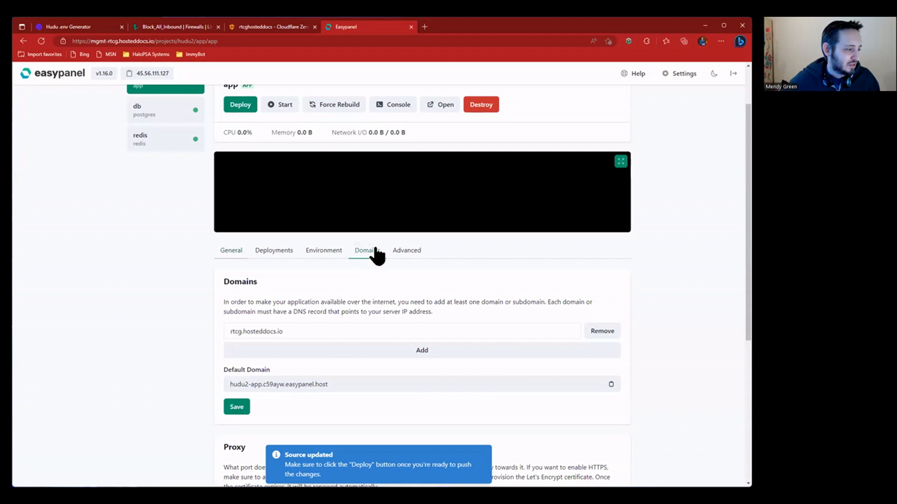
drag(320, 330, 195, 326)
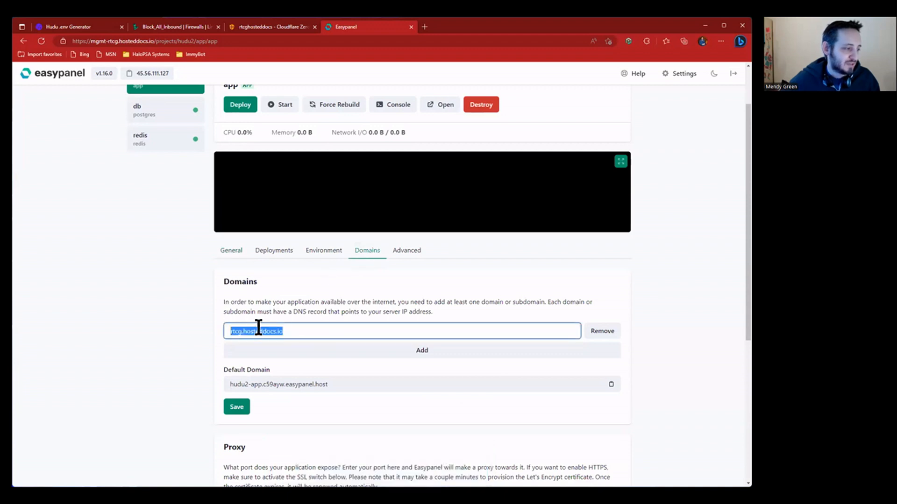
click(200, 311)
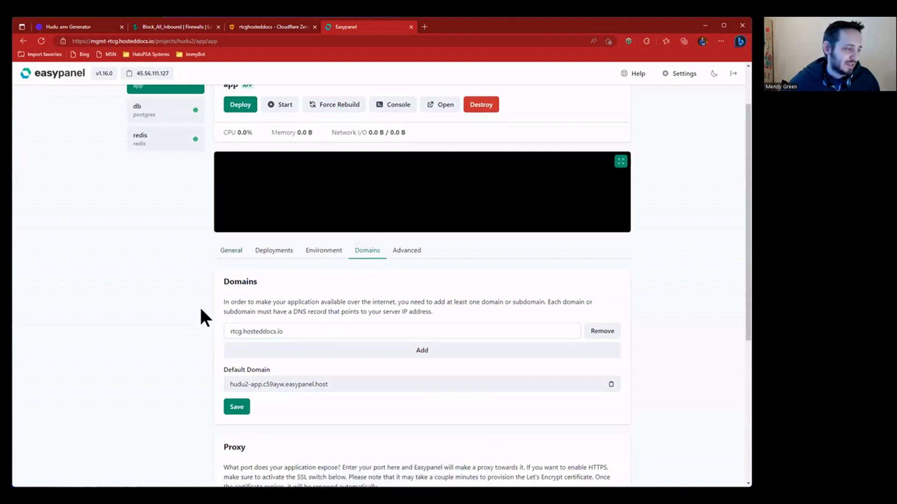
scroll(288, 306, down, 2)
scroll(288, 308, down, 2)
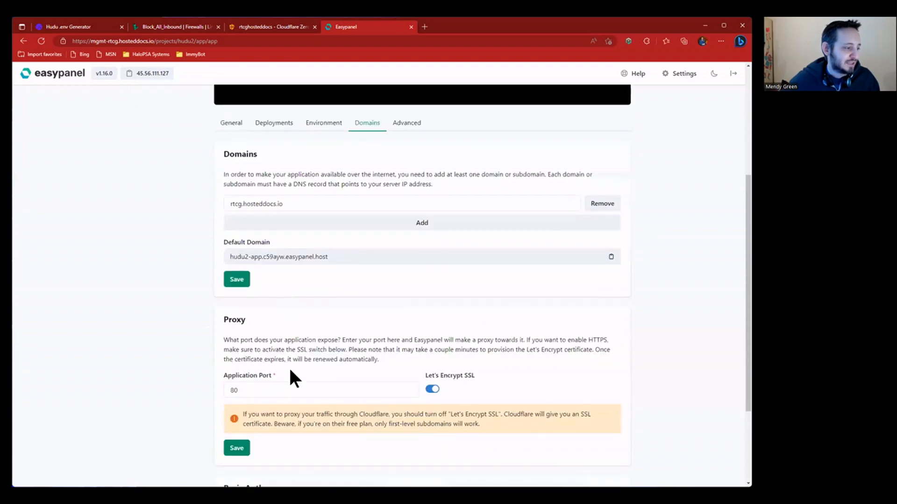
drag(224, 328, 401, 374)
drag(453, 391, 346, 374)
- Change the proxy's application port from 80 to 3000 and save it
click(356, 373)
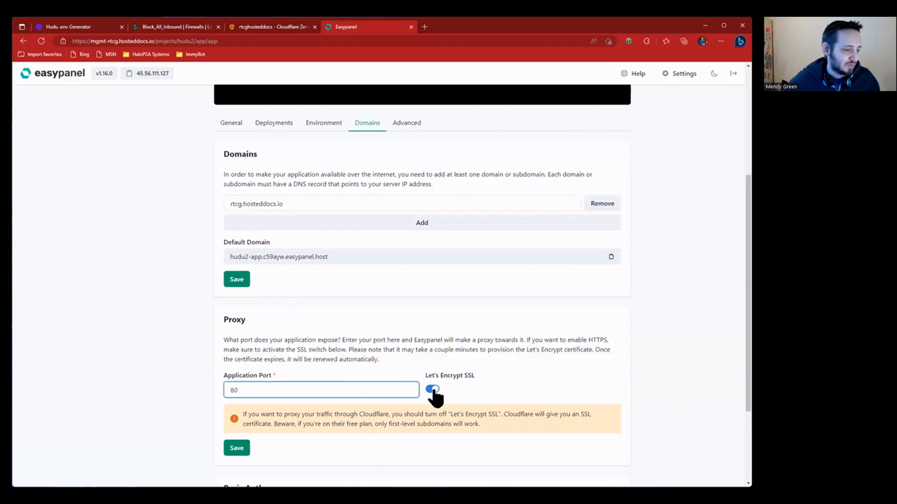
scroll(220, 323, up, 3)
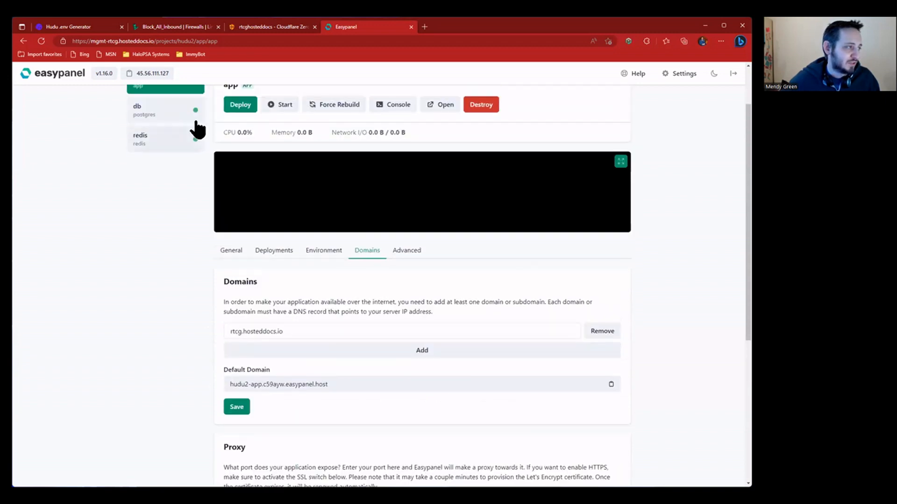
scroll(282, 283, down, 3)
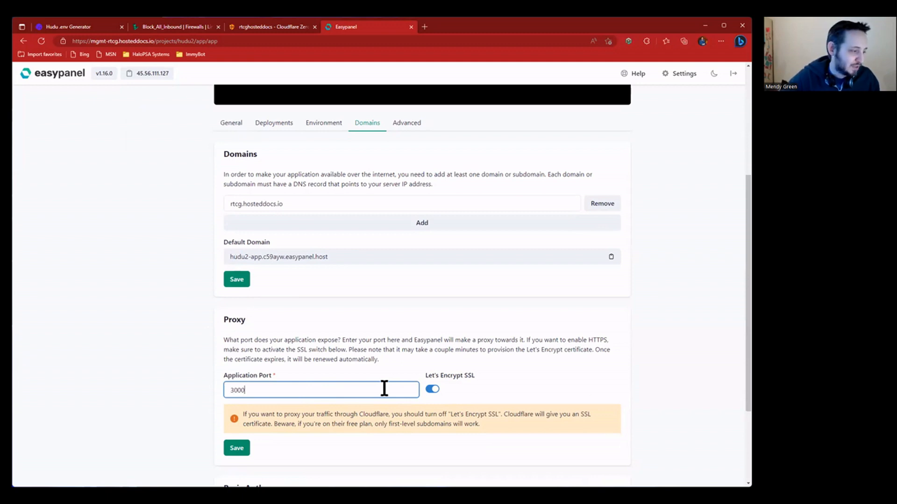
click(238, 449)
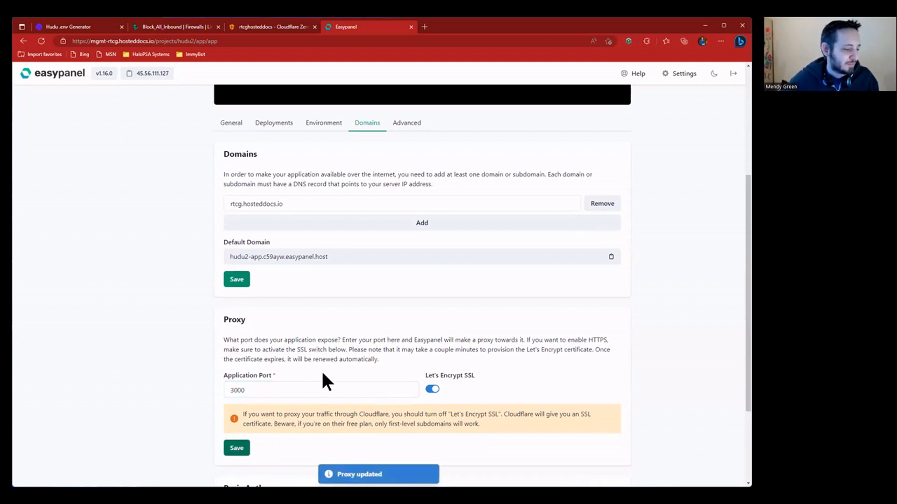
scroll(296, 392, down, 3)
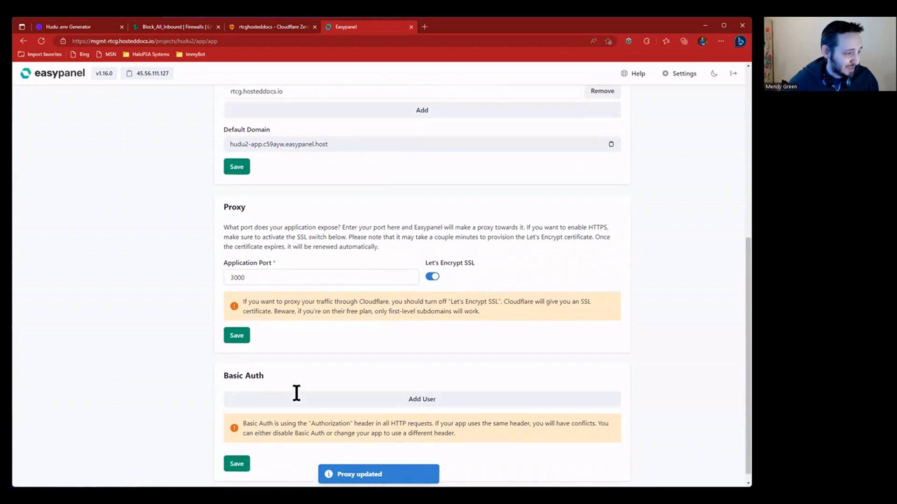
scroll(297, 393, up, 7)
click(274, 315)
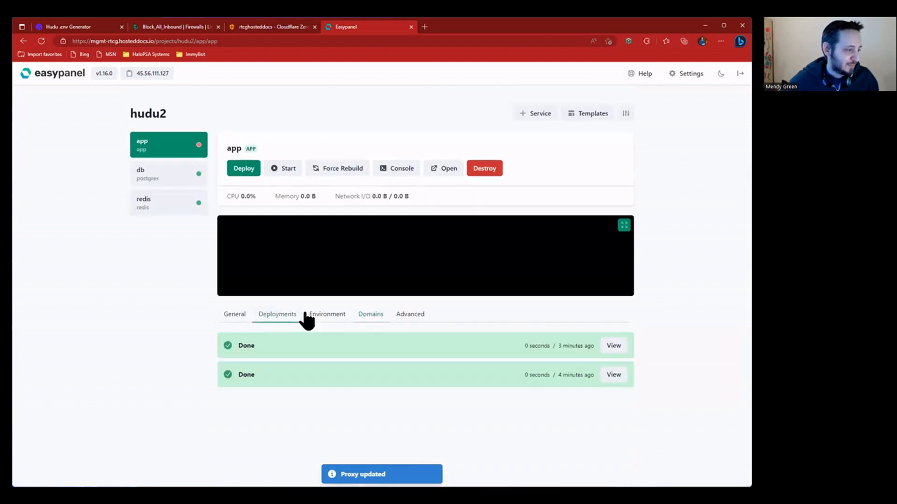
- Deploy the hudu2 app and check the latest deployment's log
click(228, 315)
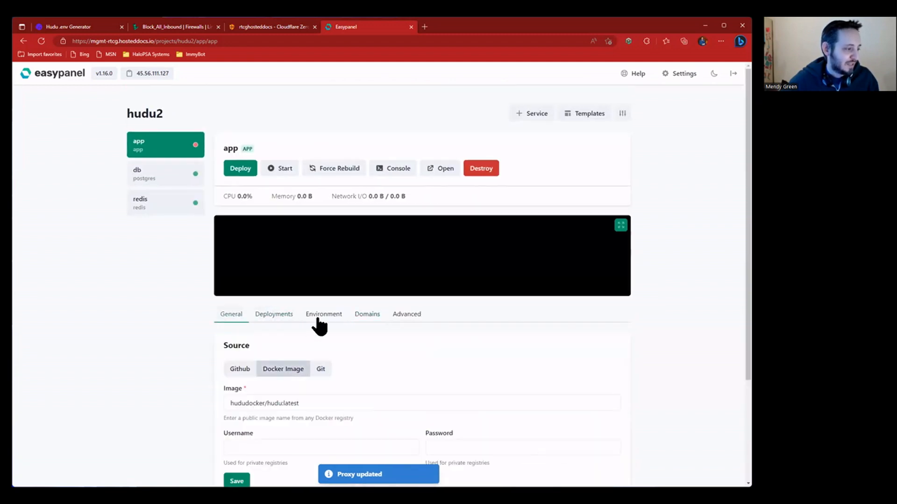
click(242, 171)
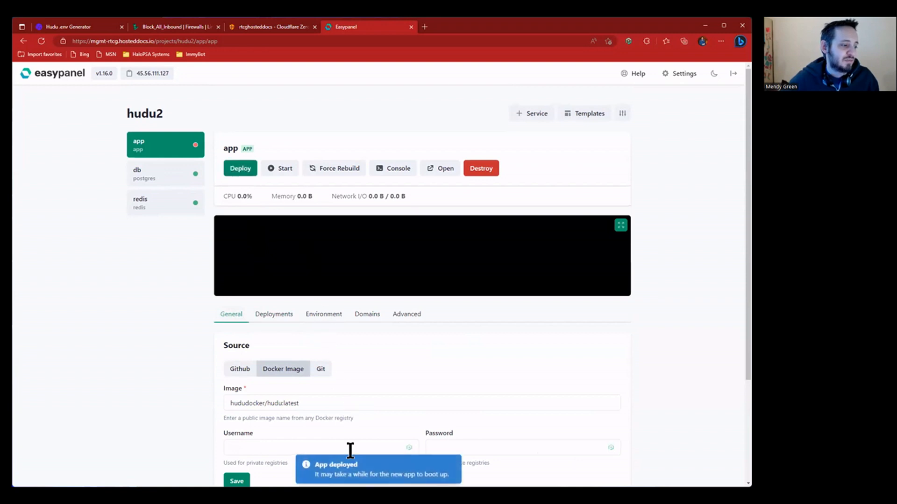
click(271, 316)
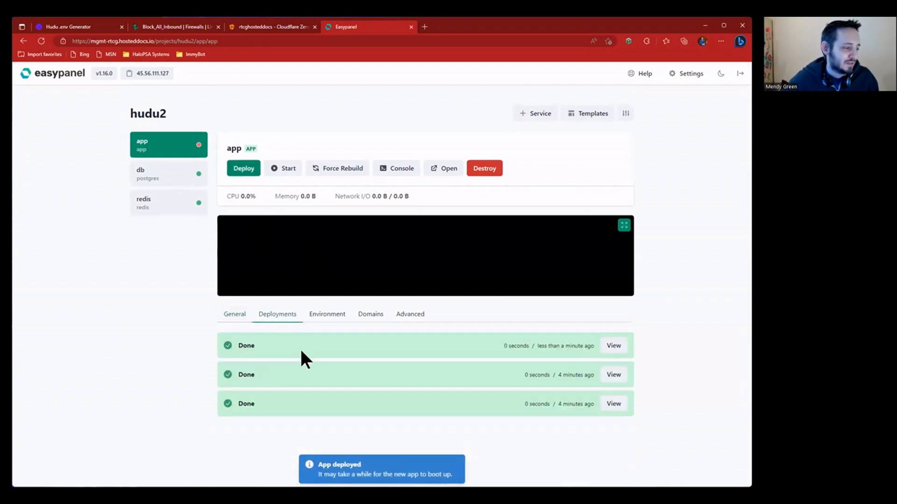
click(605, 346)
drag(218, 125, 350, 145)
click(373, 136)
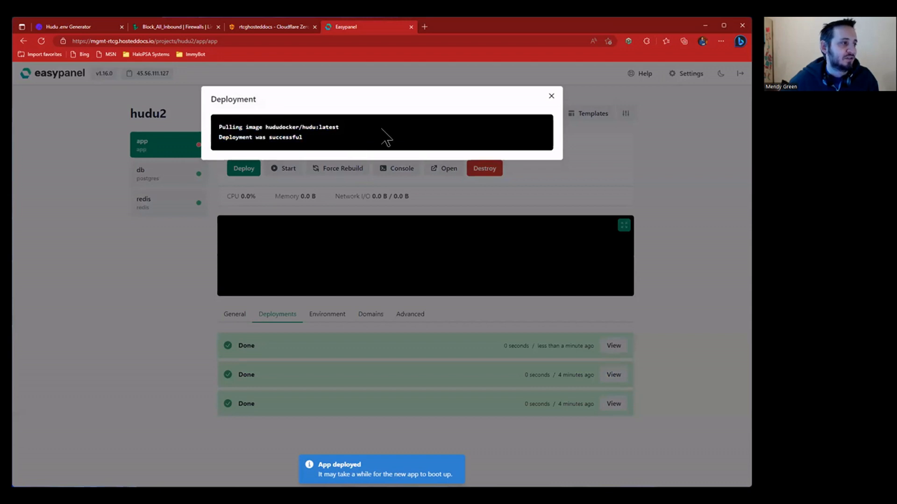
click(551, 97)
- Start the app and view its full-window logs with 300 lines shown
click(279, 171)
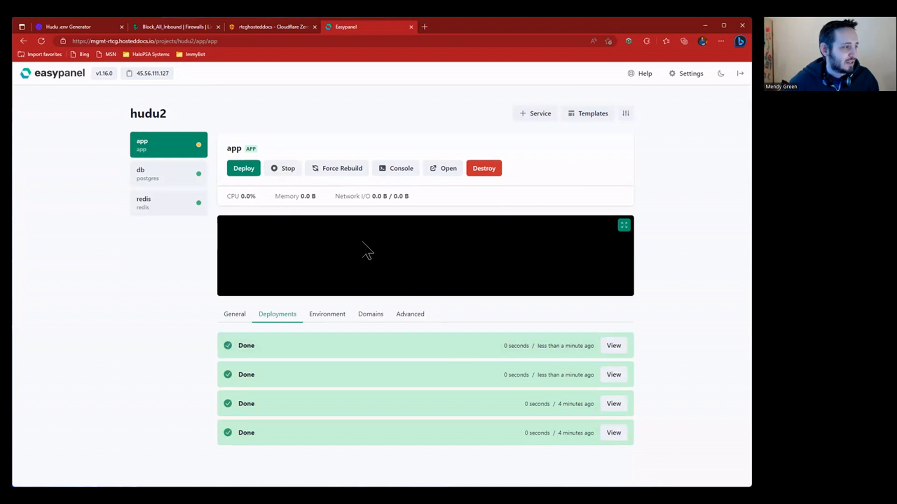
click(624, 226)
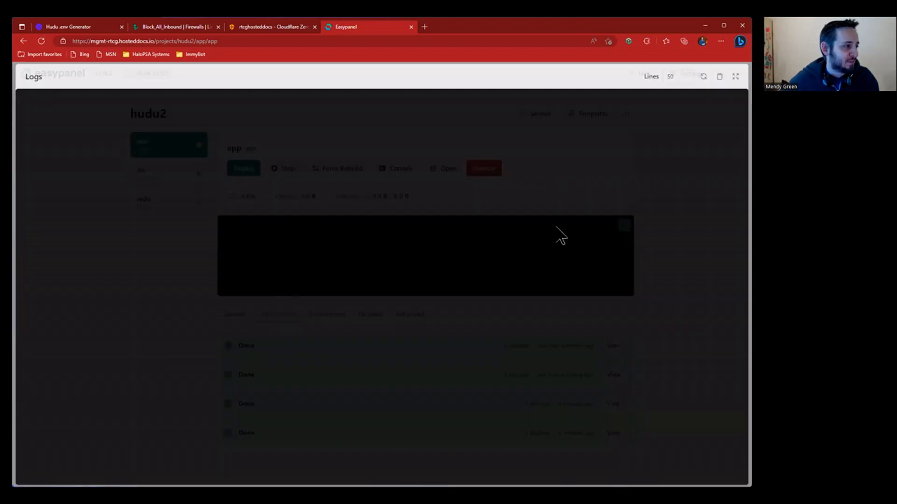
click(673, 75)
text(530)
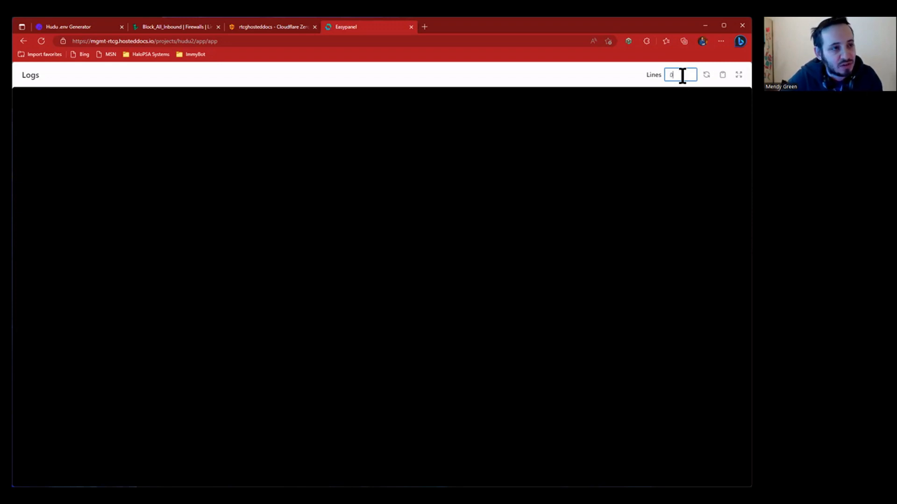
text(00)
click(513, 200)
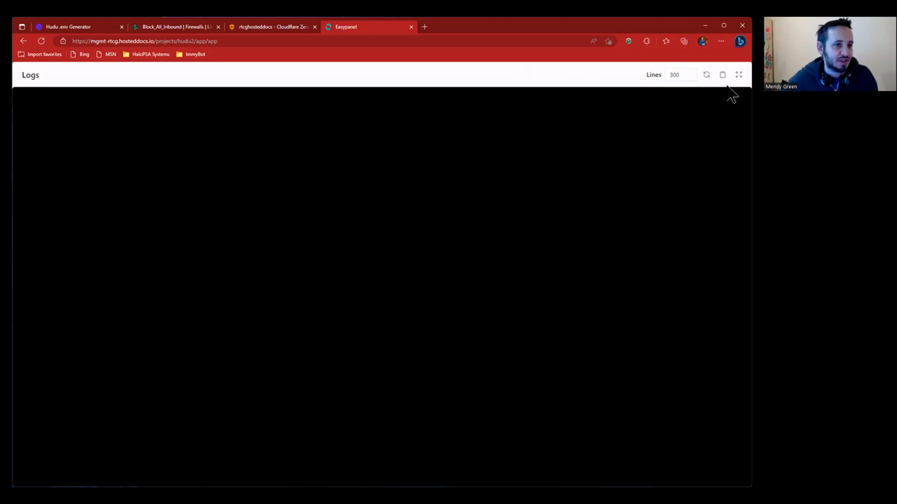
click(739, 74)
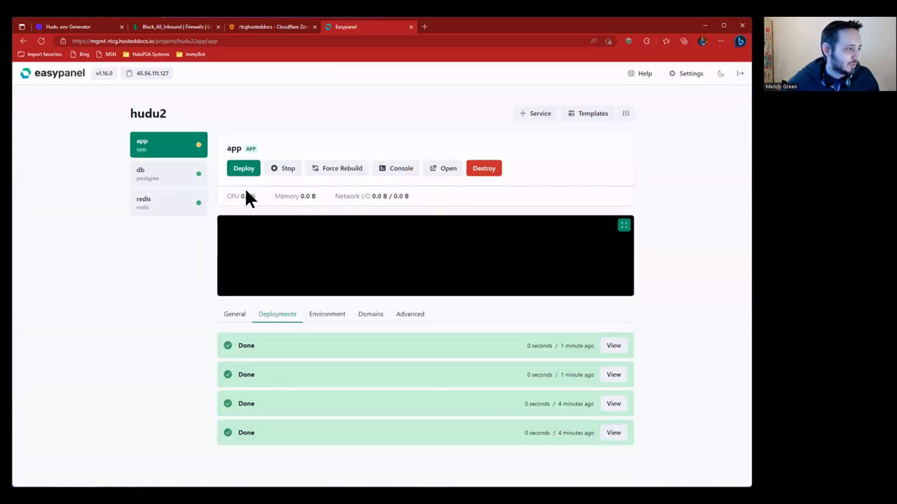
click(244, 318)
- Read through the full-window app logs showing Rails booting in production
scroll(344, 304, down, 3)
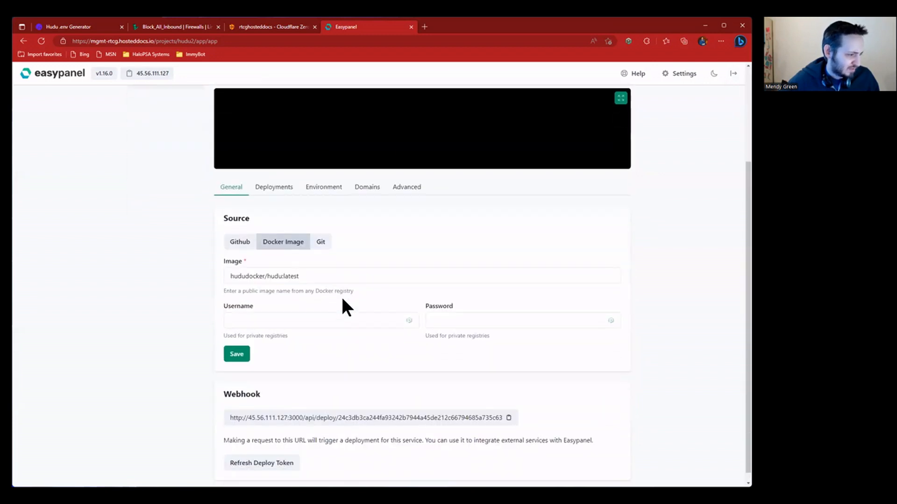
scroll(344, 304, up, 3)
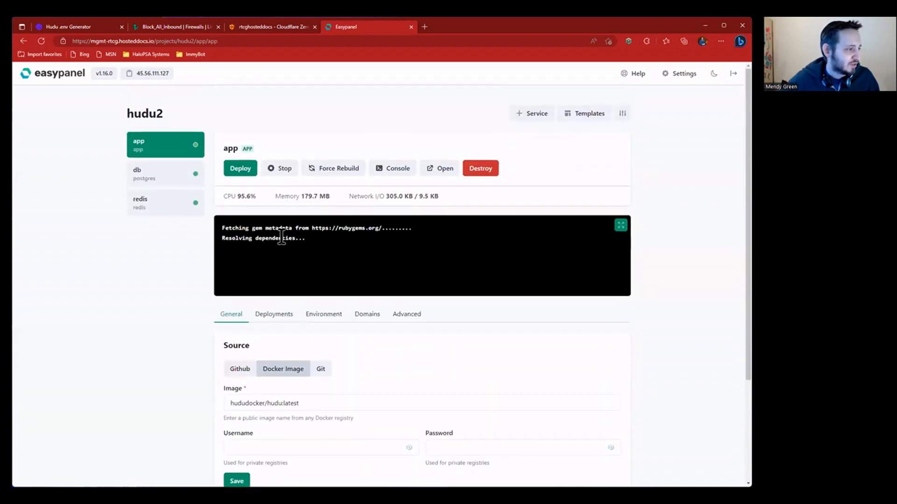
click(621, 225)
scroll(208, 132, up, 20)
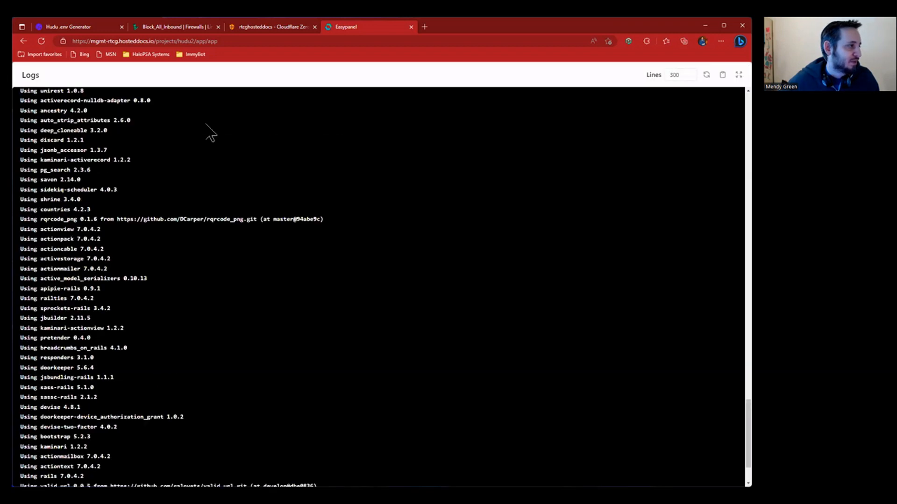
scroll(211, 134, up, 15)
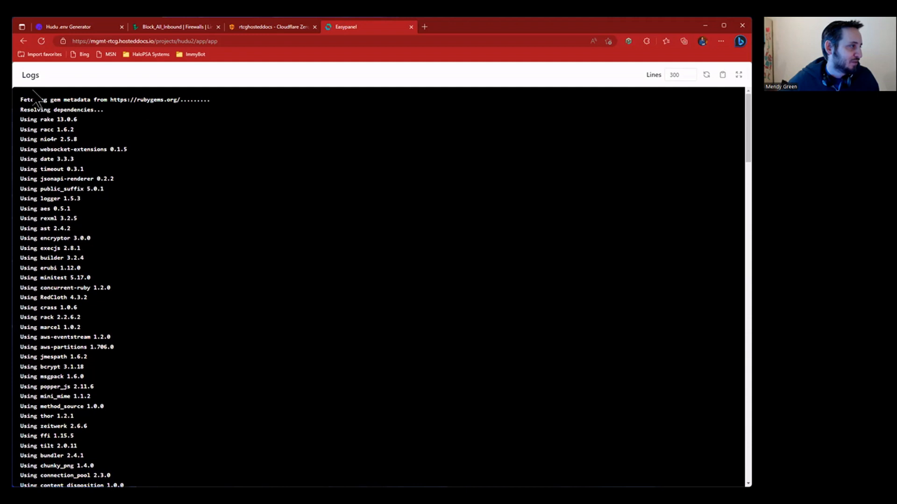
scroll(257, 160, down, 10)
scroll(259, 161, down, 10)
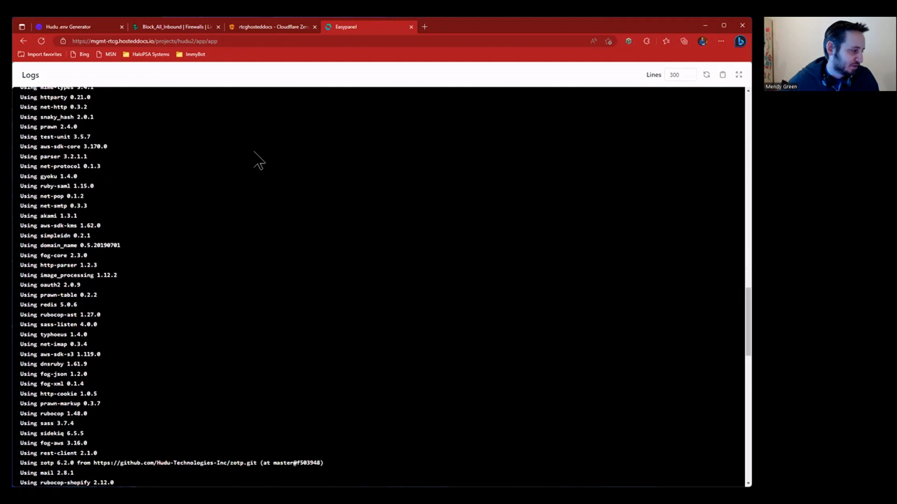
scroll(258, 161, down, 8)
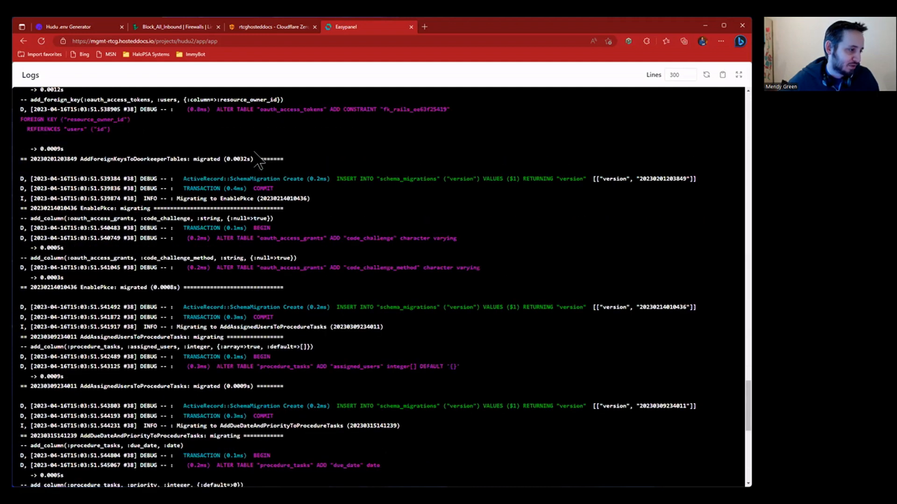
scroll(344, 267, down, 6)
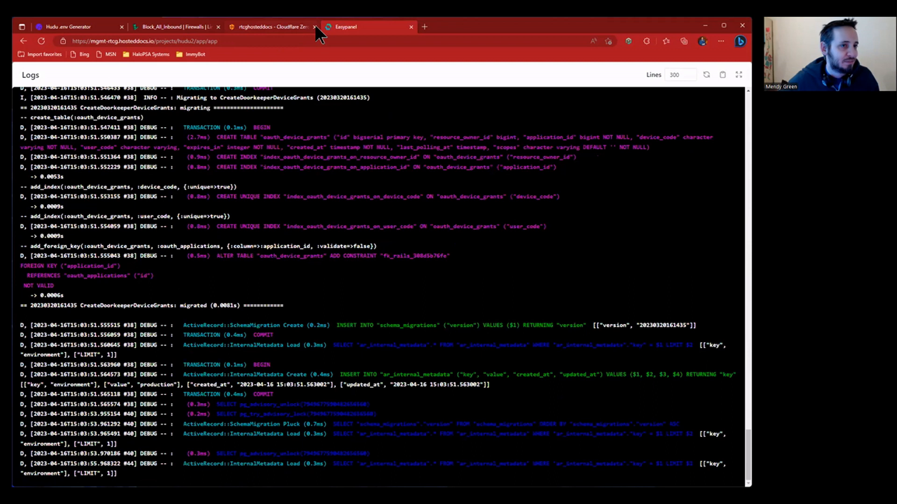
click(738, 74)
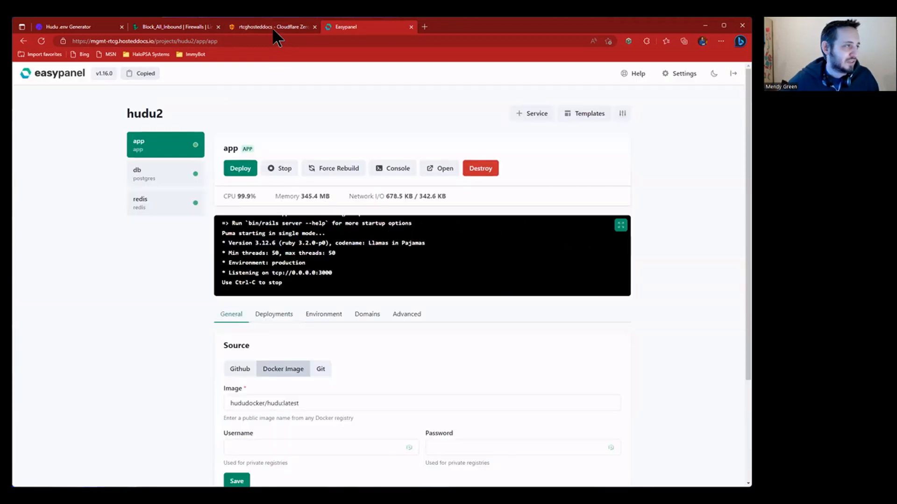
- Edit the rtcg.hosteddocs.io public hostname, replacing its service URL with 45.56.111.127
click(271, 27)
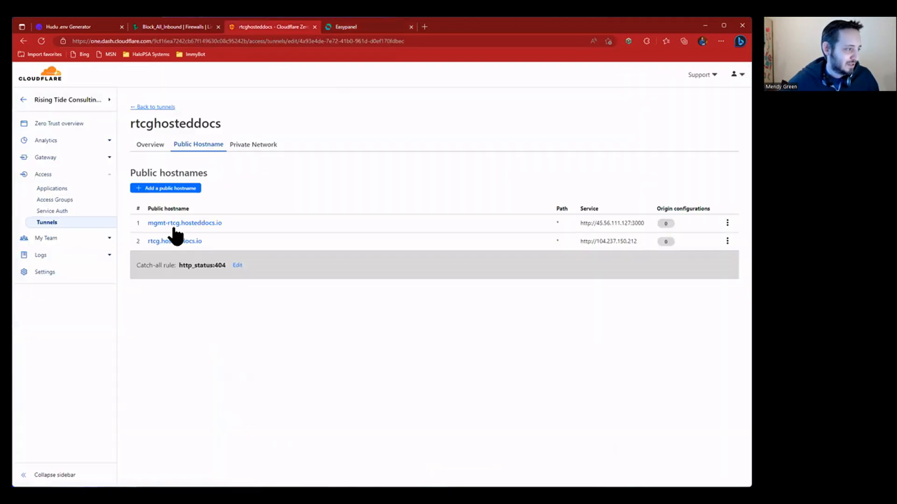
click(727, 242)
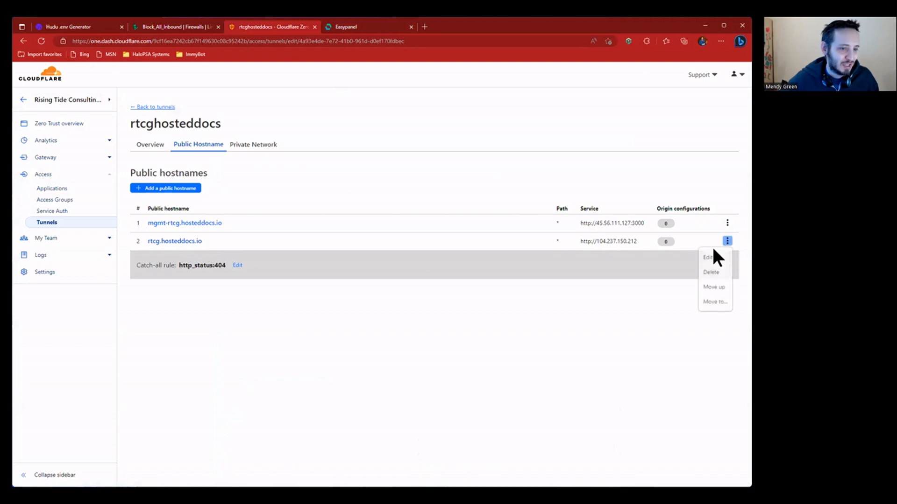
click(712, 279)
double_click(269, 252)
text(45.56.111.127)
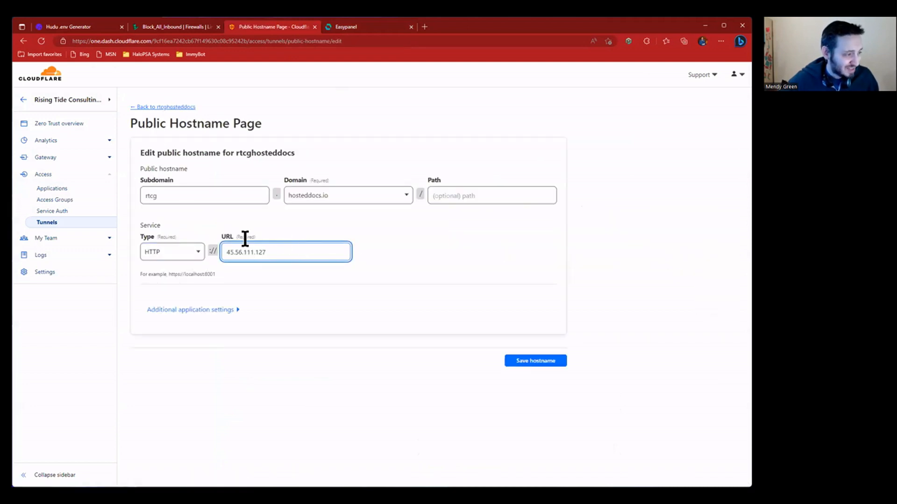
click(374, 27)
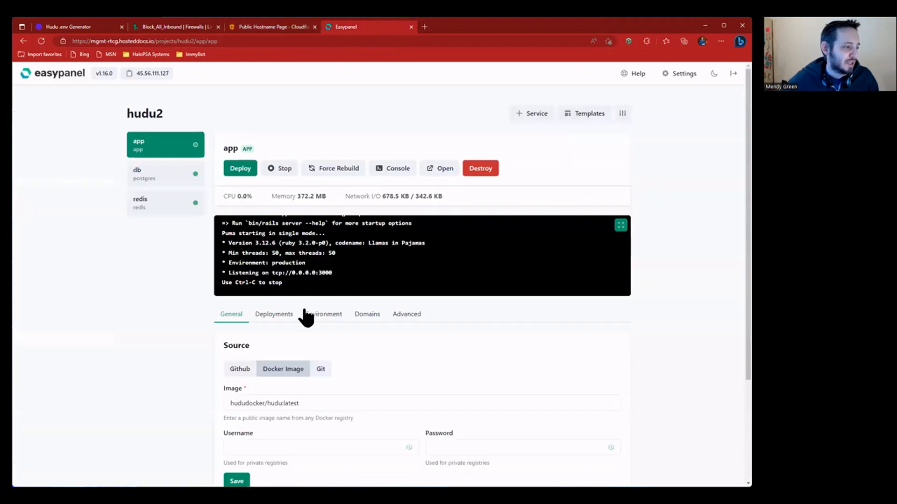
drag(334, 272, 236, 273)
click(289, 315)
click(370, 314)
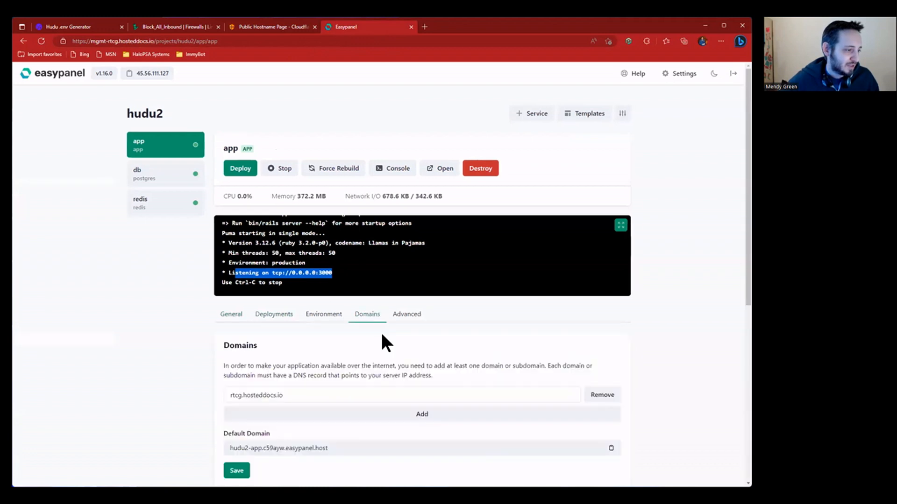
scroll(355, 360, down, 5)
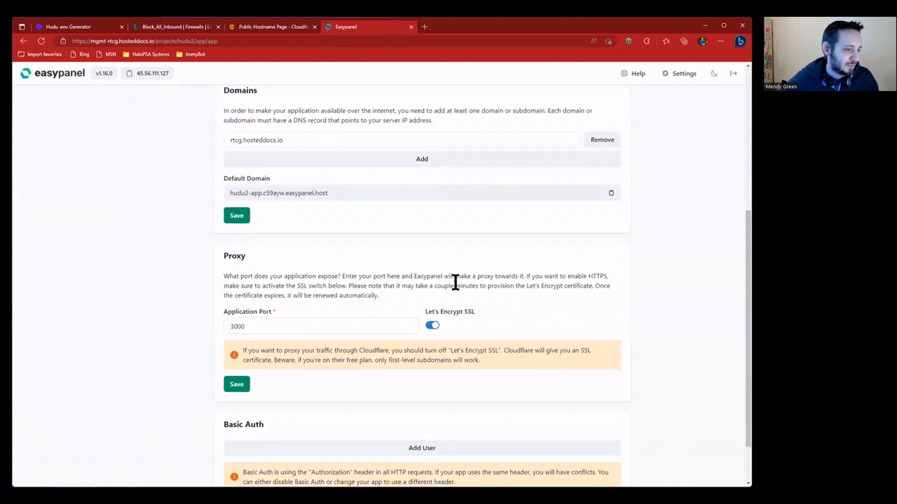
scroll(299, 219, up, 5)
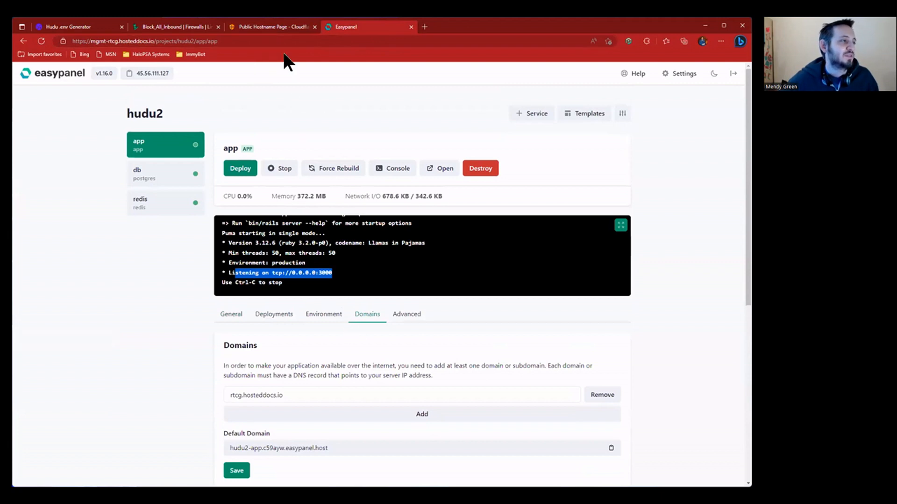
click(273, 27)
double_click(284, 249)
click(341, 251)
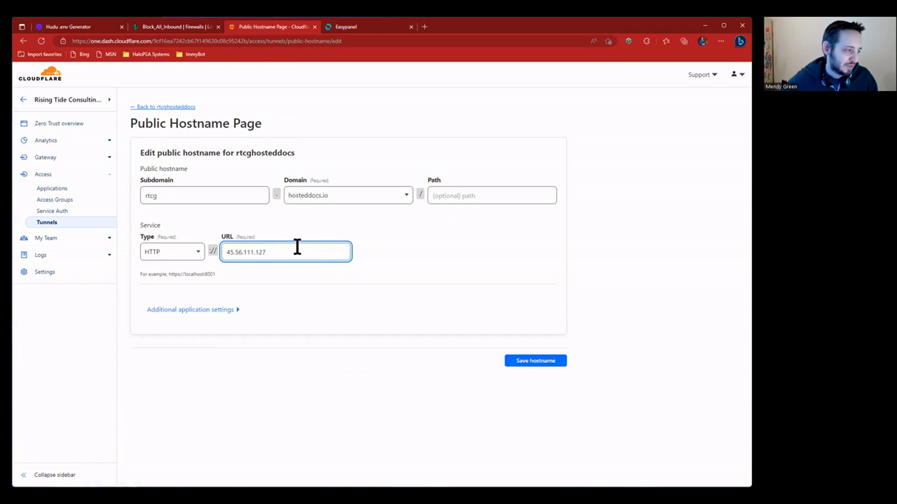
- Try HTTPS with No TLS Verify, then revert the service type to HTTP
double_click(297, 247)
click(287, 247)
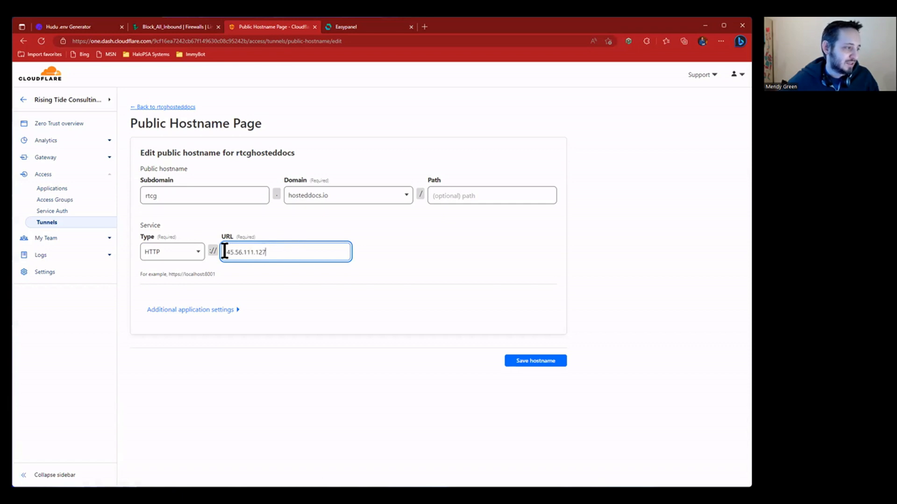
click(192, 254)
click(182, 289)
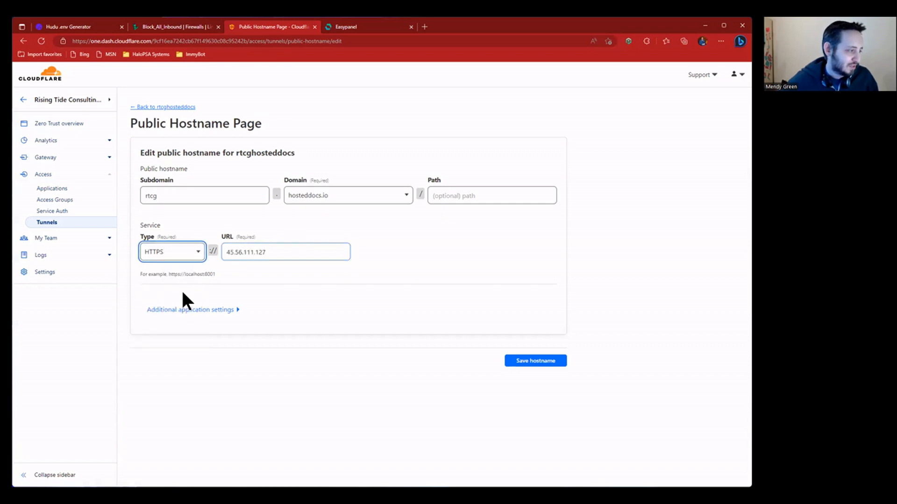
click(194, 316)
click(154, 340)
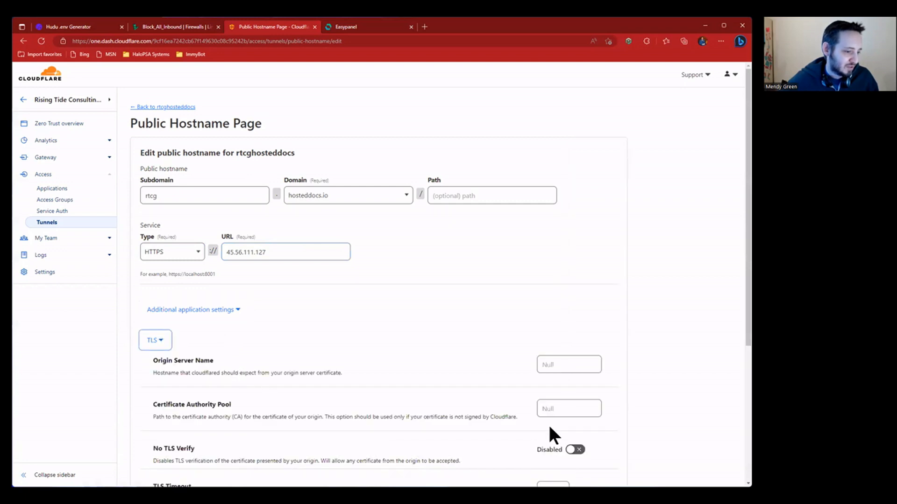
click(575, 450)
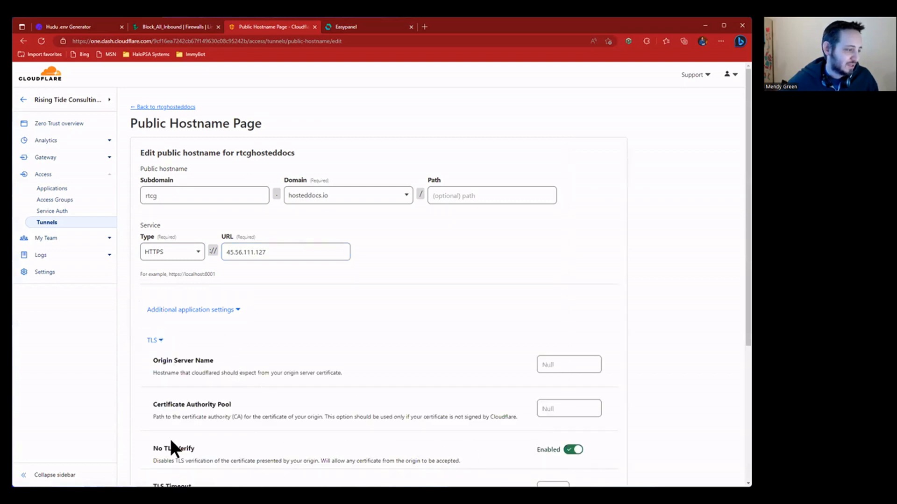
scroll(572, 421, down, 4)
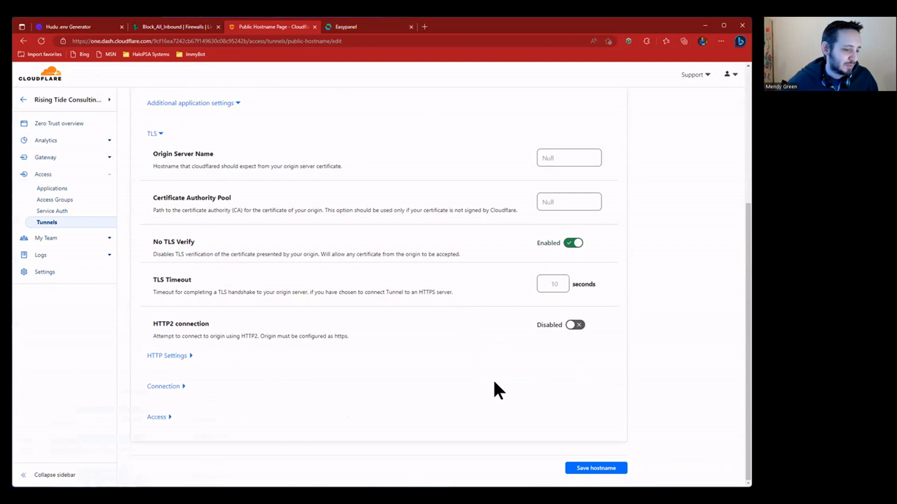
click(574, 243)
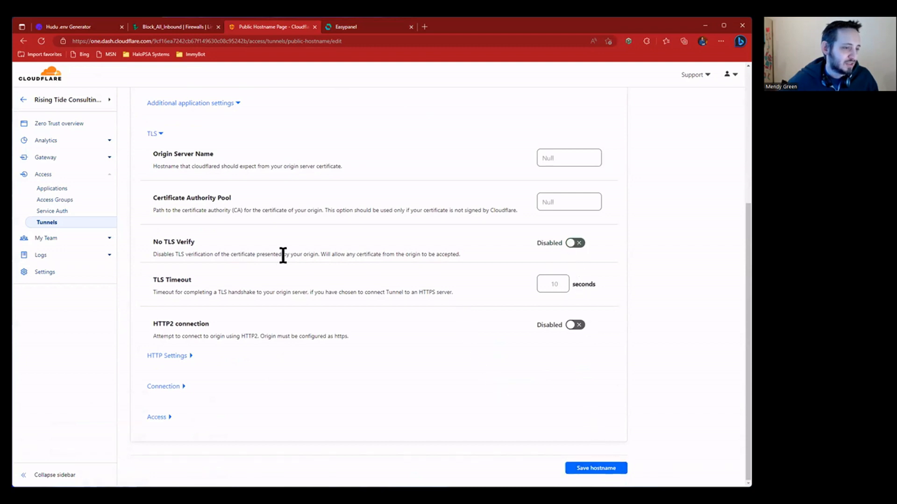
scroll(282, 254, up, 5)
click(179, 268)
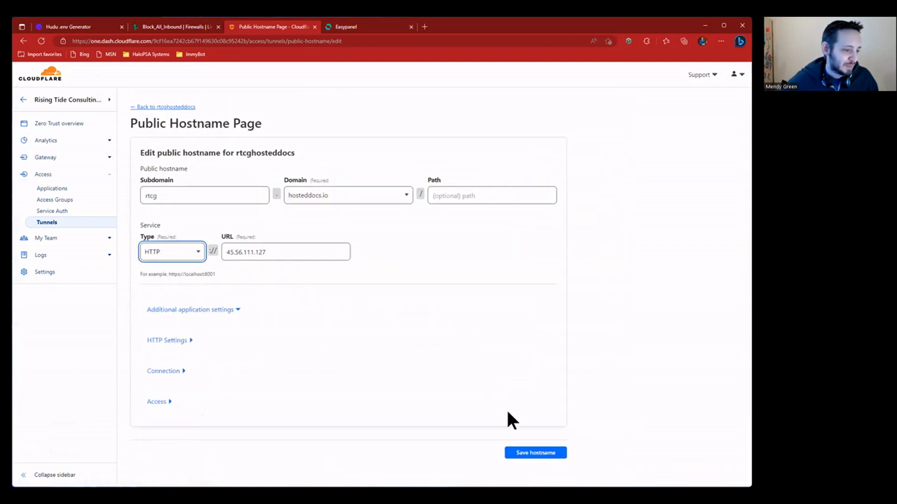
- Save the hostname and open rtcg.hosteddocs.io in a new tab
click(533, 454)
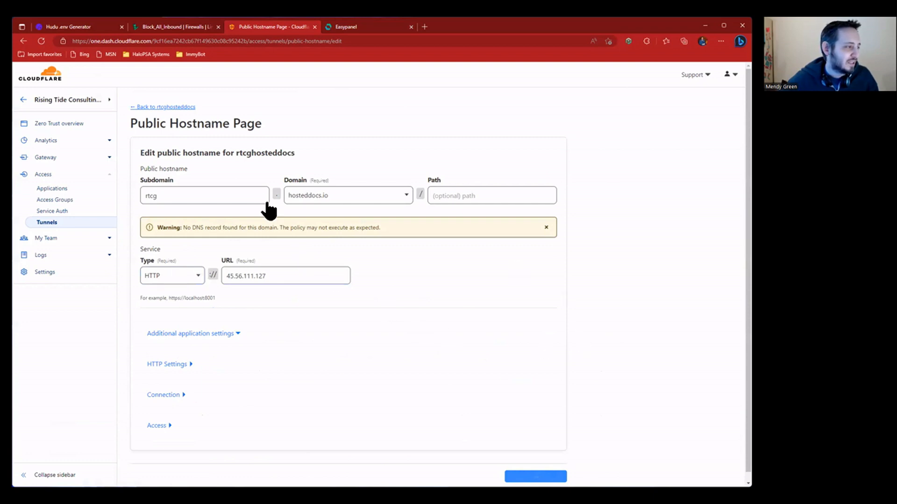
scroll(314, 262, down, 1)
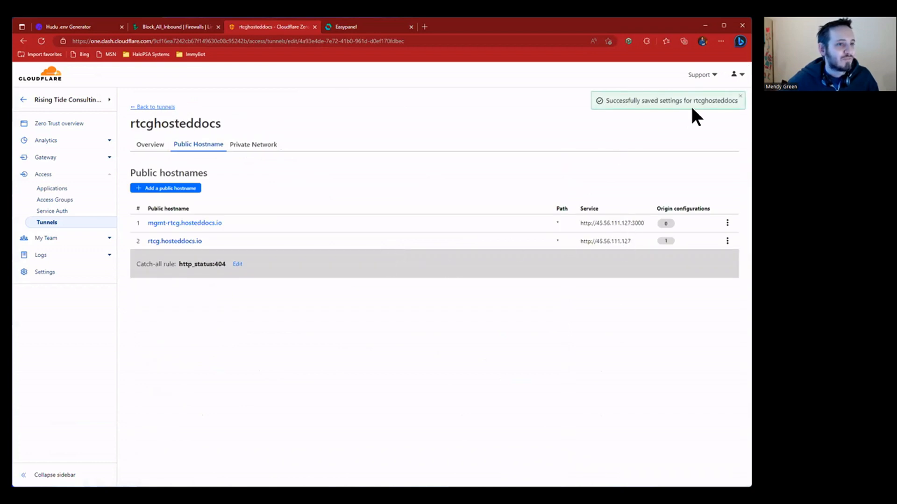
click(154, 240)
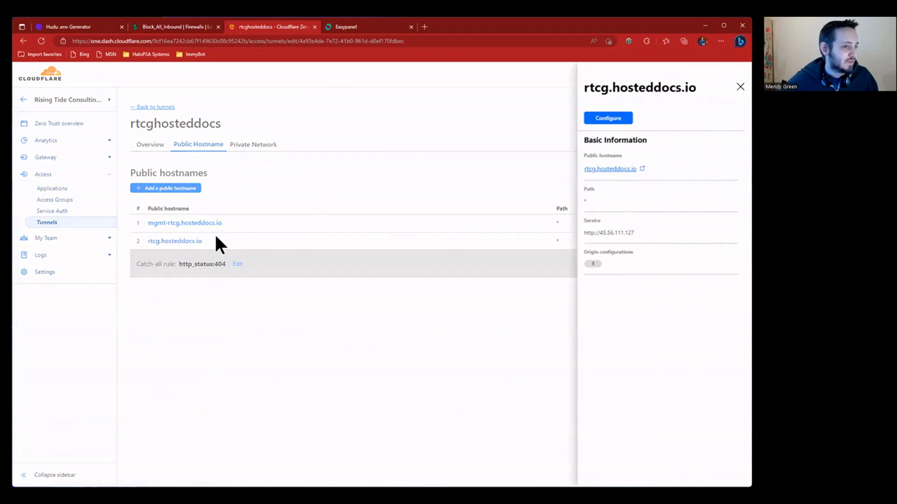
click(641, 171)
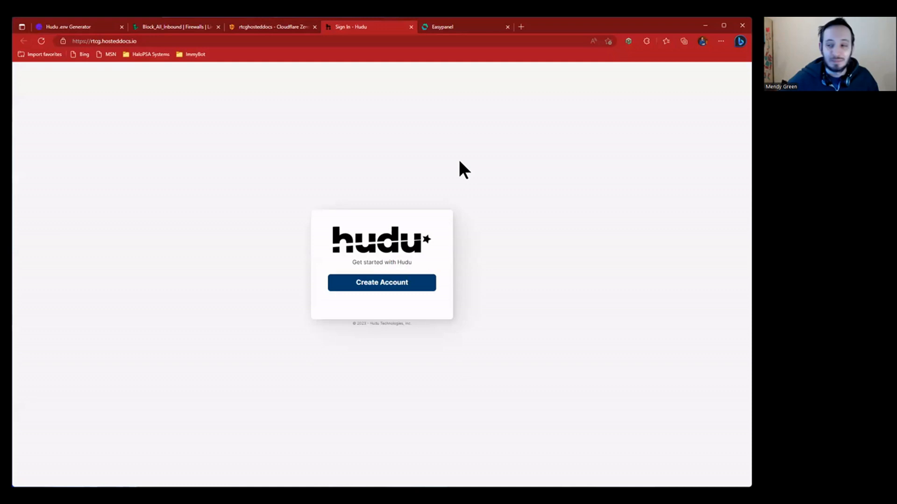
- Start a Hudu account with business name Rising Tide Consulting Group and paste the licence key
click(383, 284)
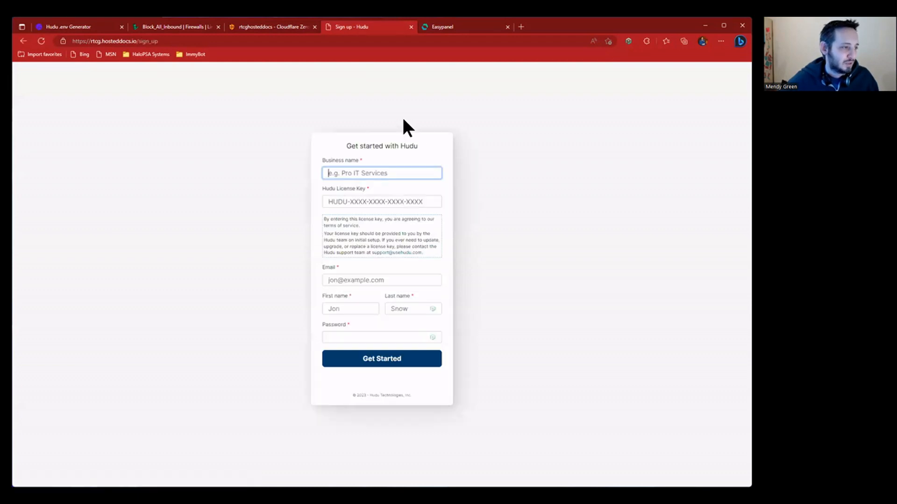
text(Rising Ti)
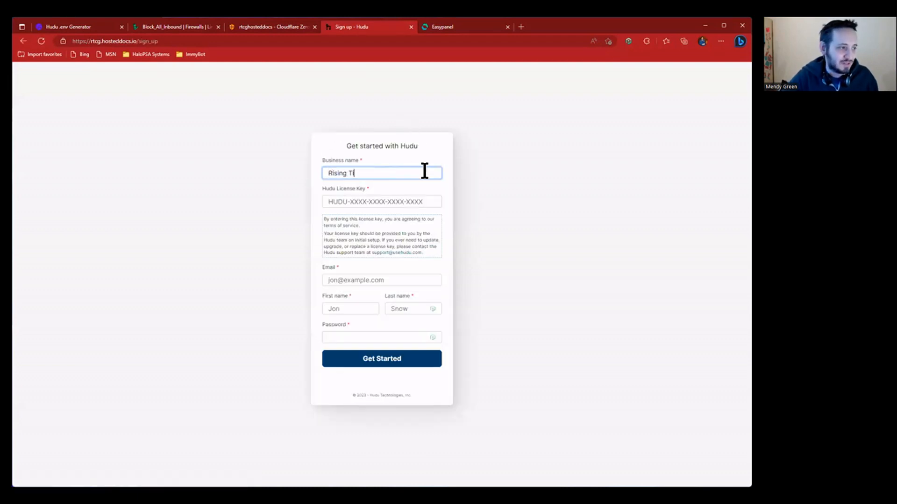
text(de Consulting Group)
key(Tab)
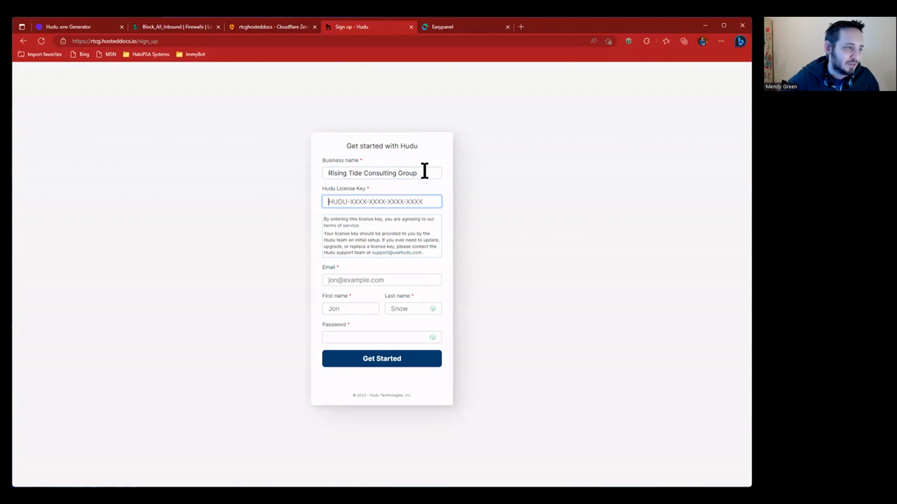
key(alt+Tab)
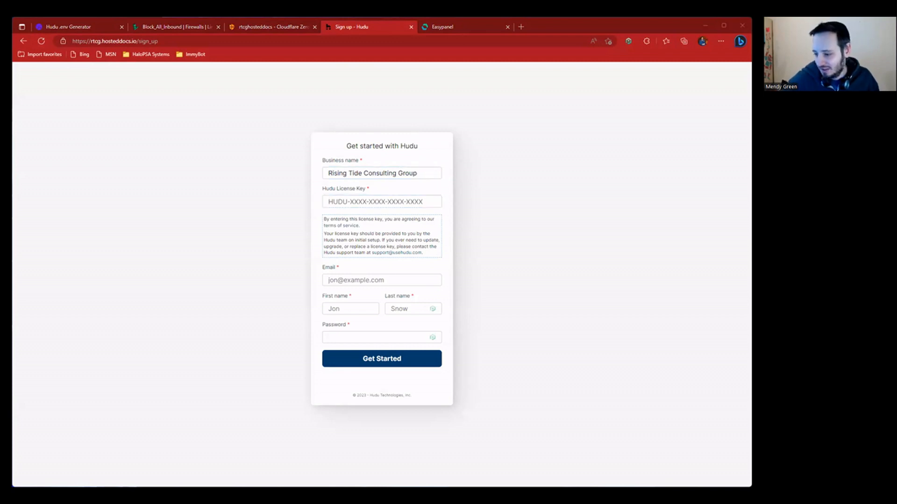
key(alt+Tab)
key(ctrl+v)
- Enter the admin e-mail, first and last name, a suggested password, and submit
click(385, 280)
text(m)
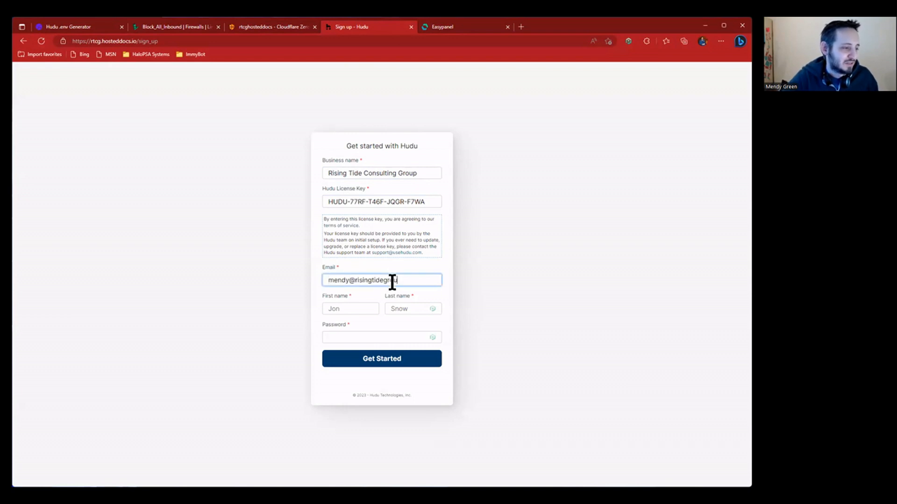
key(Tab)
text(M)
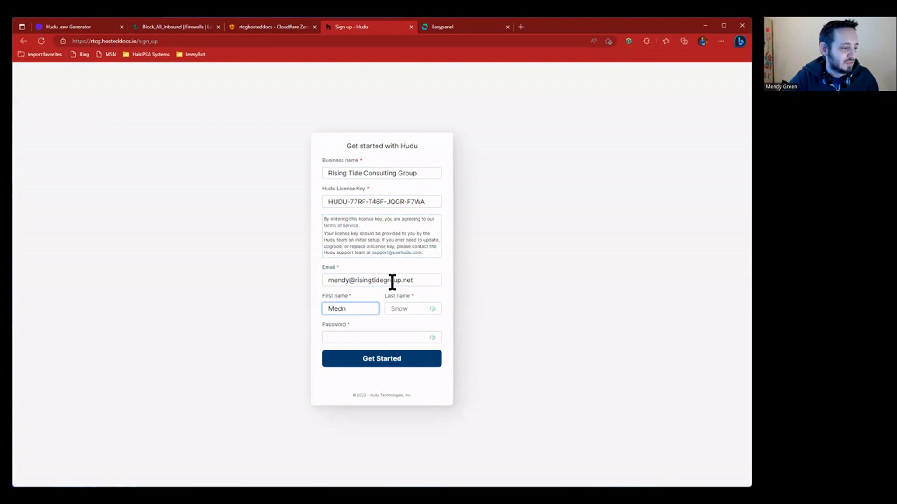
key(Tab)
text(G)
key(Tab)
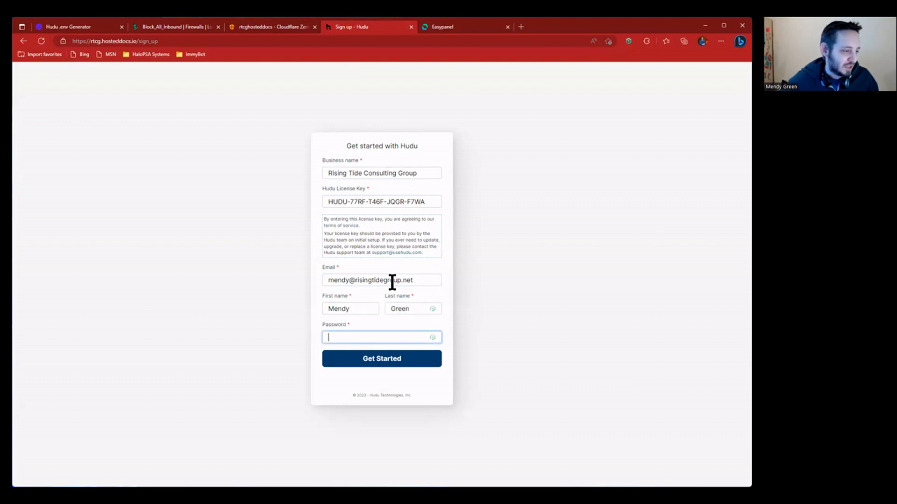
click(429, 336)
click(370, 374)
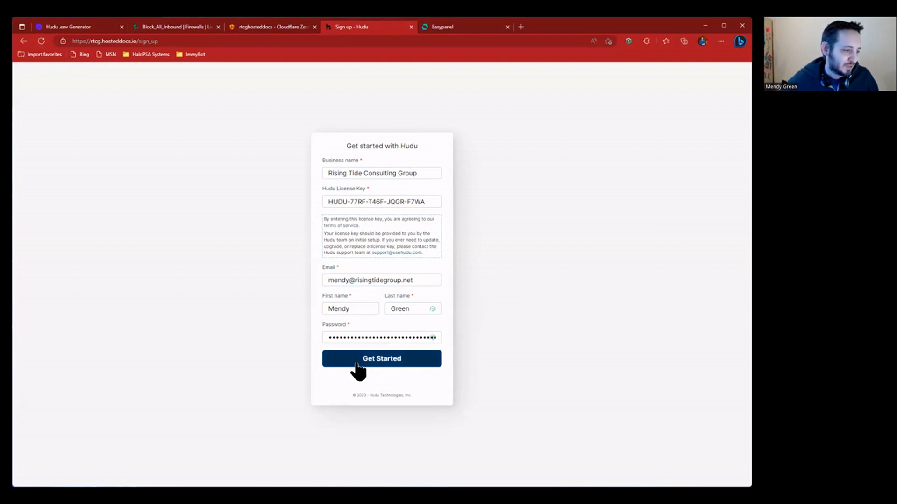
click(402, 358)
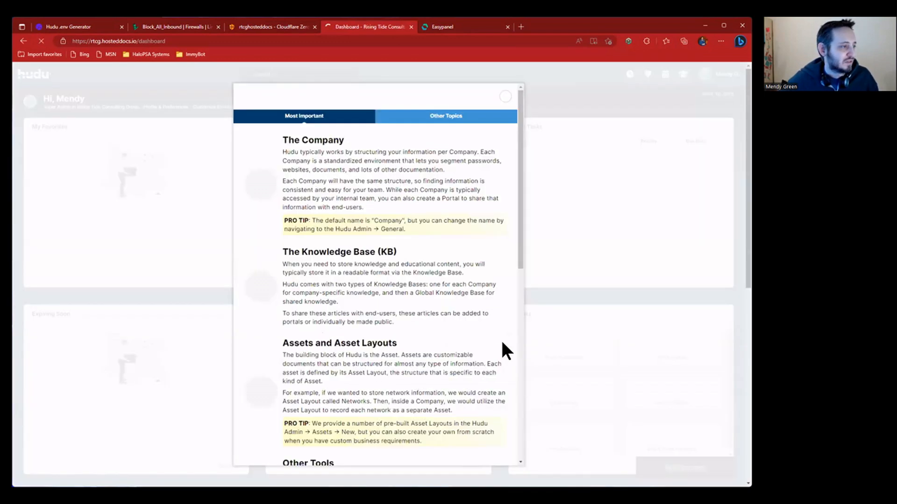
- Scroll back through the hudu2 app's full-screen logs, then return to the Hudu dashboard
scroll(246, 190, down, 5)
scroll(396, 296, down, 3)
scroll(396, 297, up, 10)
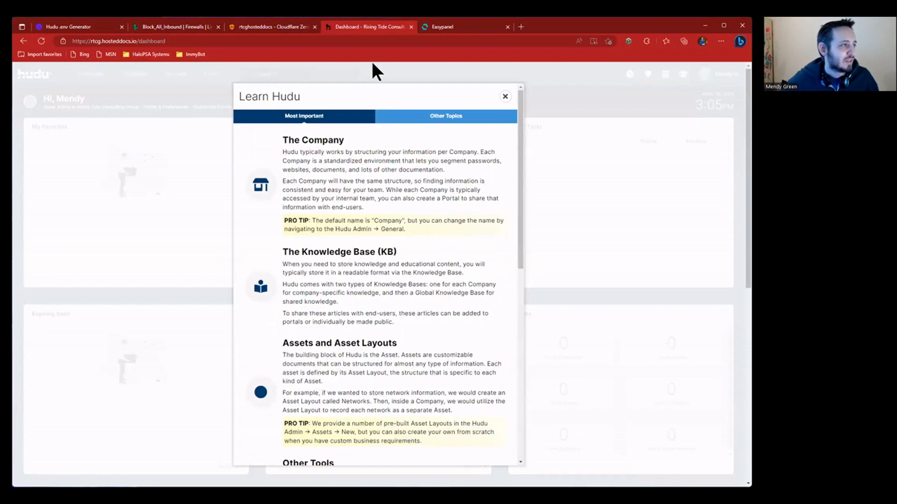
click(447, 28)
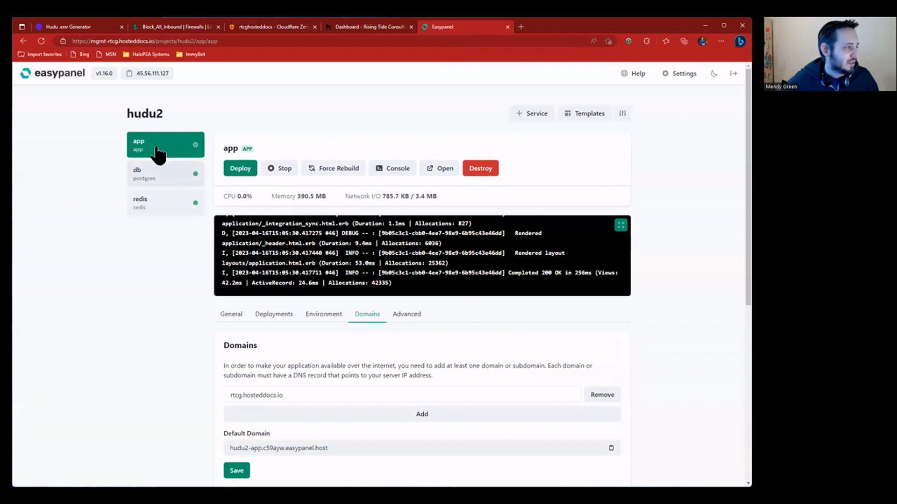
click(621, 225)
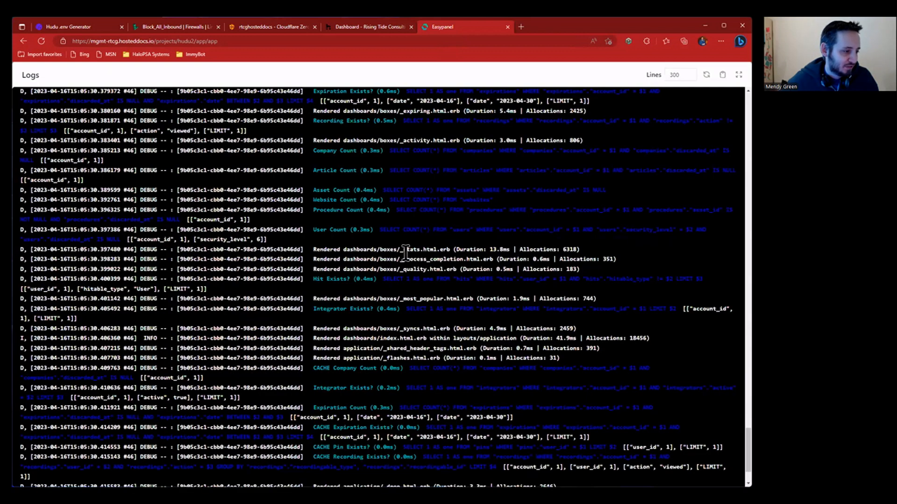
scroll(406, 253, up, 8)
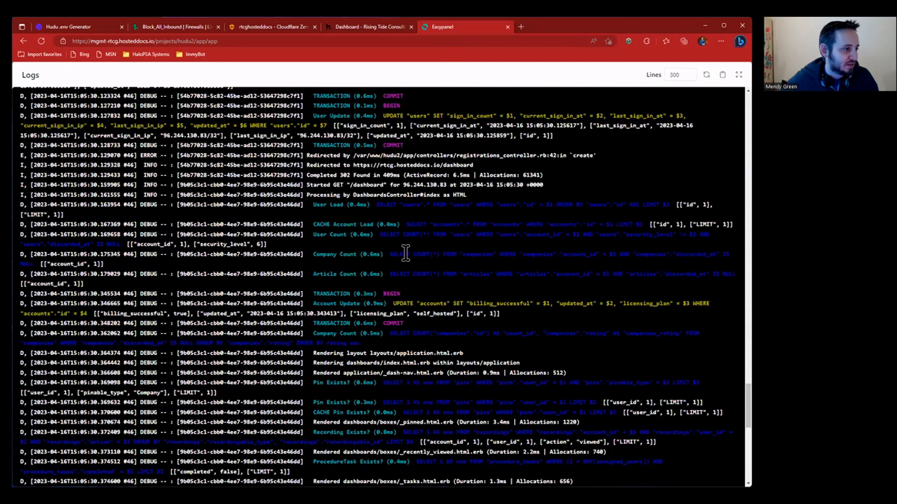
scroll(405, 252, up, 10)
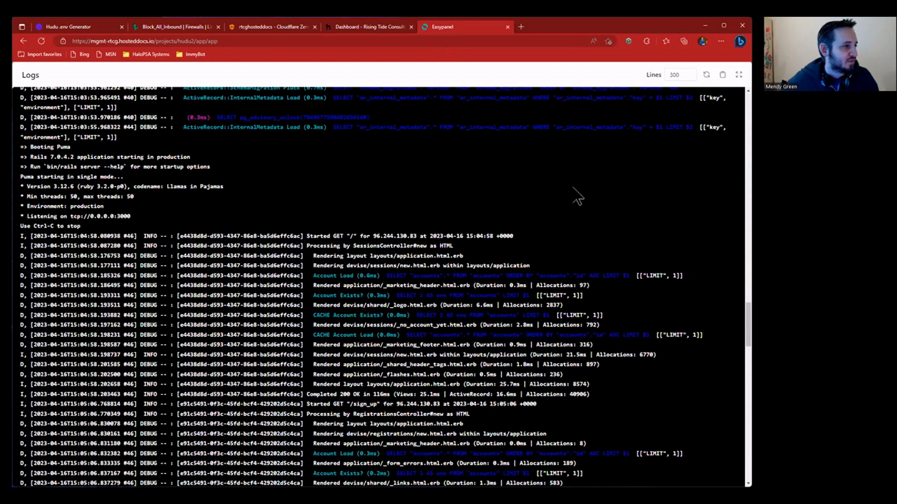
click(740, 75)
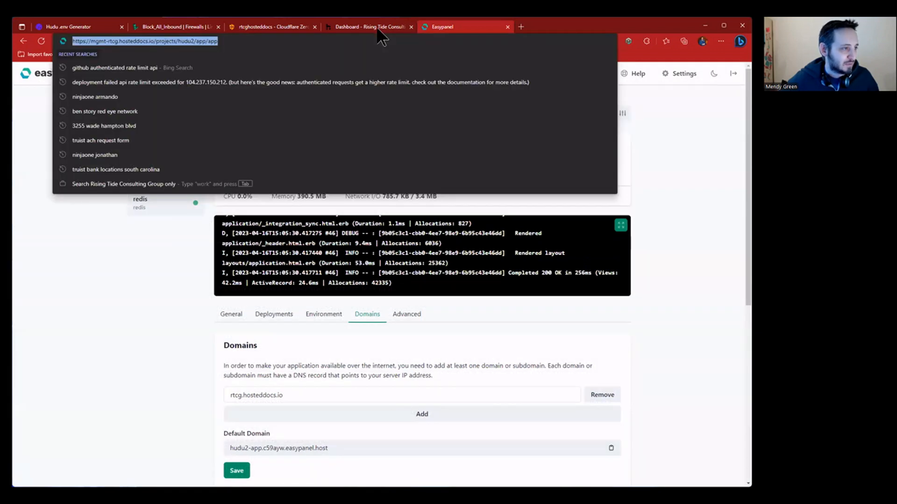
click(376, 26)
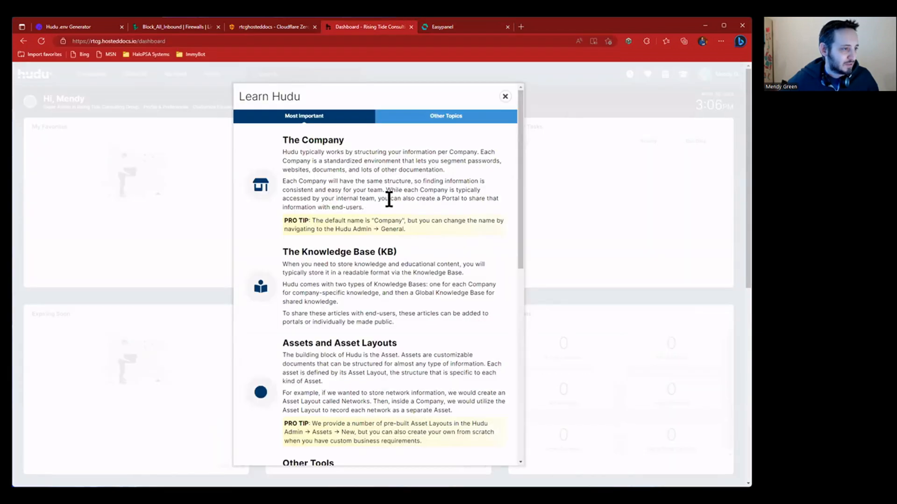
- Set fancyprofilepic.jpg as the avatar in Profile & Preferences, save, and return to the dashboard
click(505, 97)
click(719, 72)
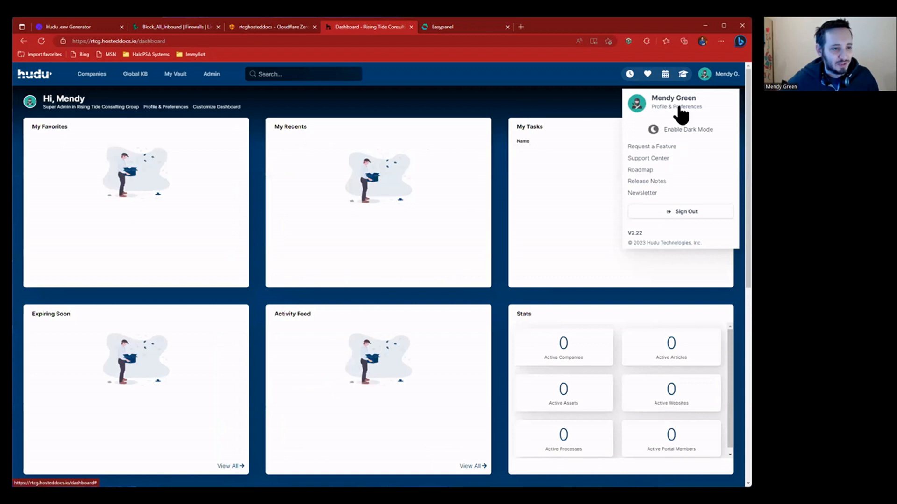
click(660, 104)
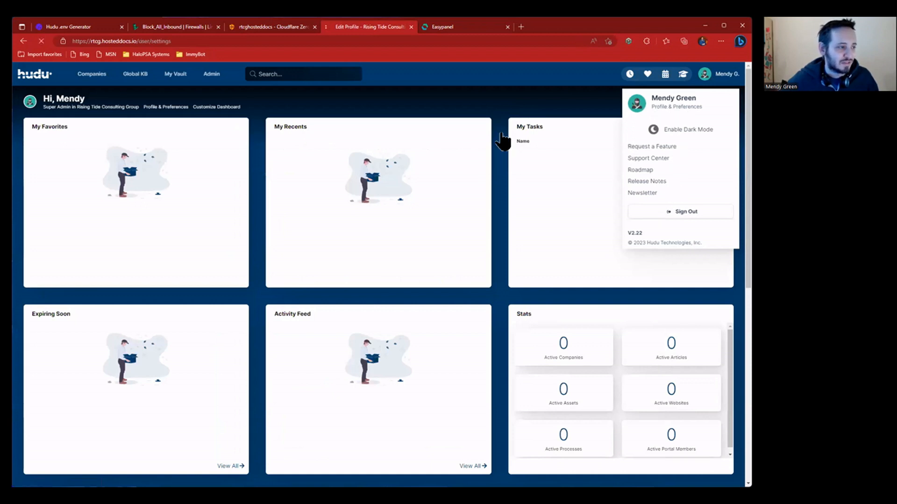
click(366, 223)
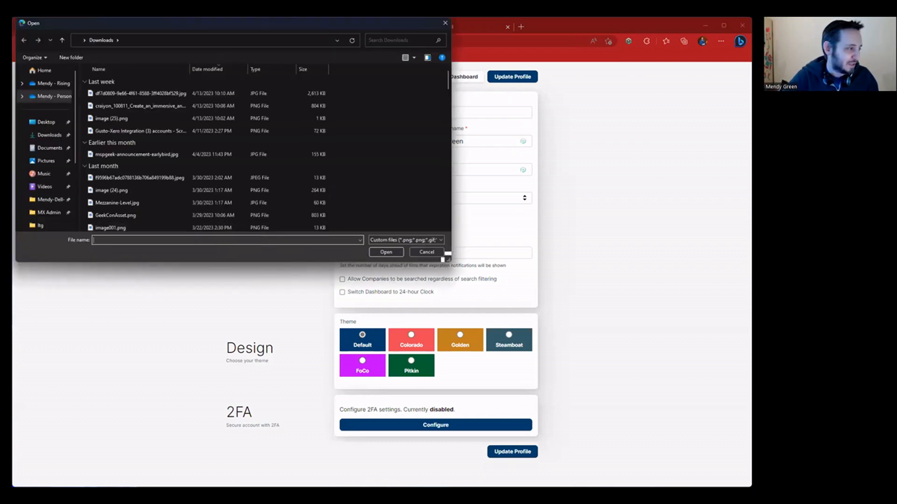
key(Escape)
click(520, 77)
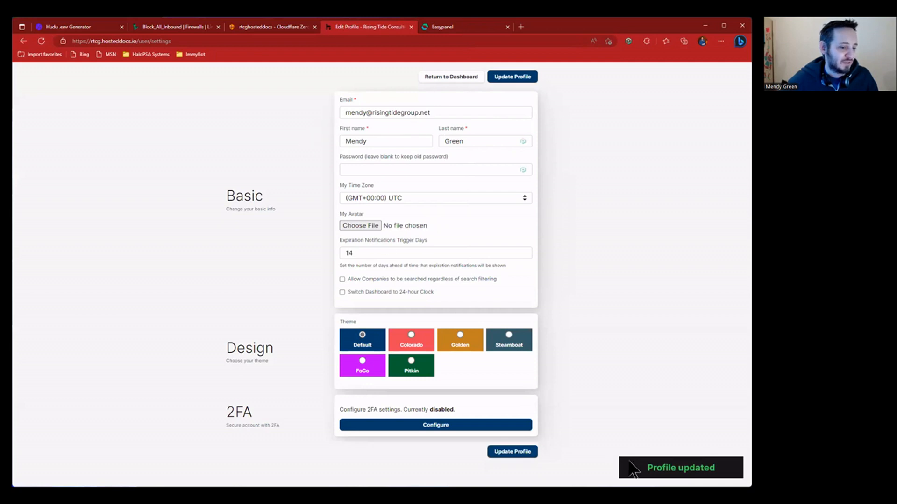
click(468, 77)
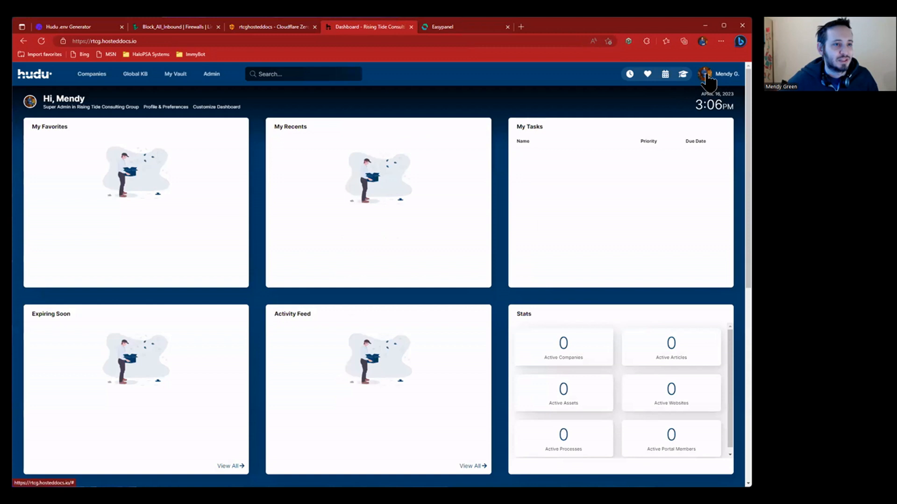
- Create a Global KB blank article 'Test Docuent' with an embedded image and publish it
click(140, 75)
click(657, 113)
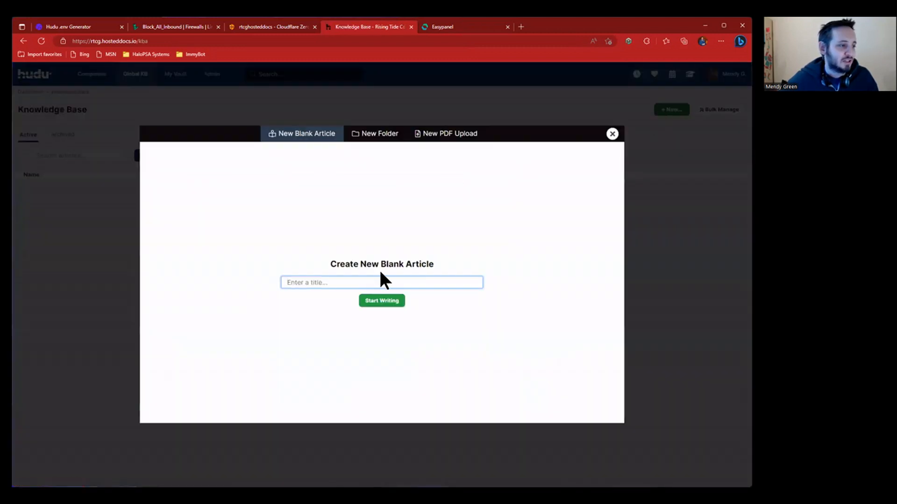
text(Test Docuent)
key(Return)
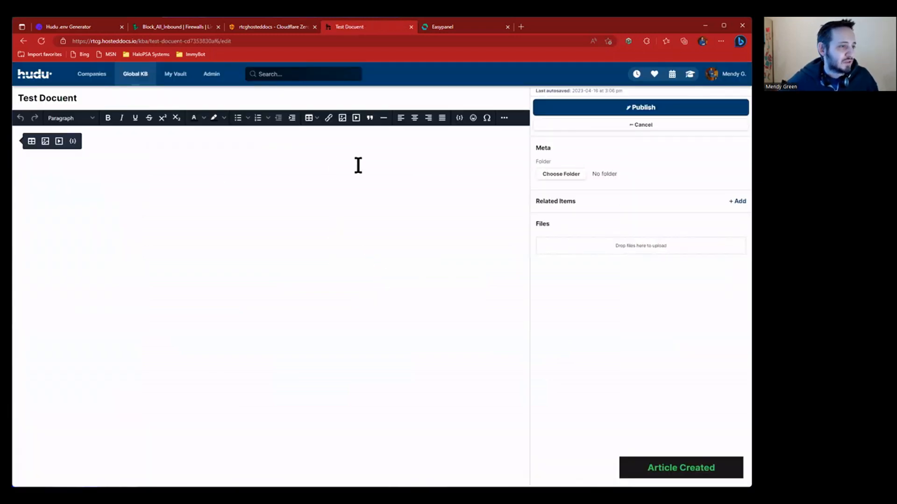
click(342, 118)
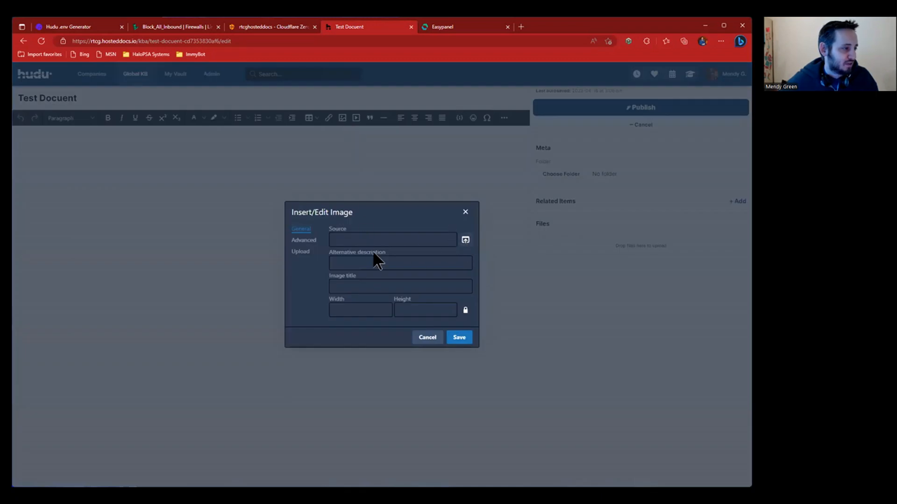
click(465, 240)
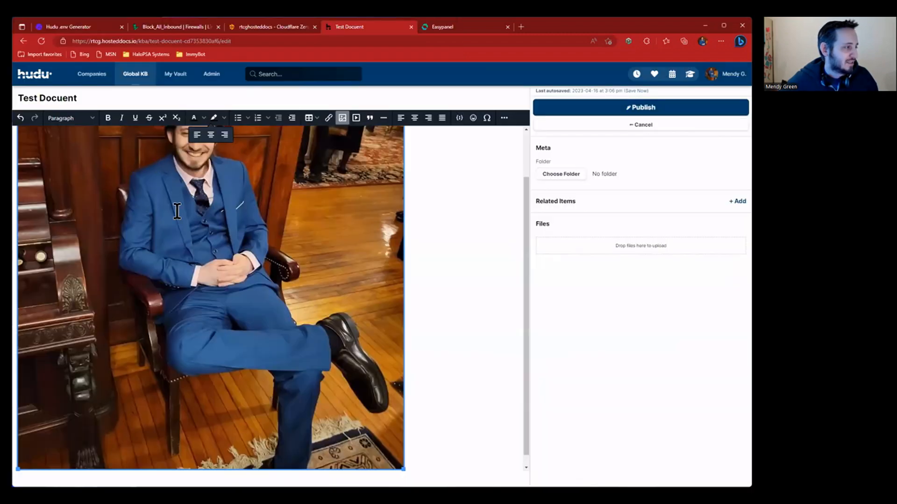
click(625, 109)
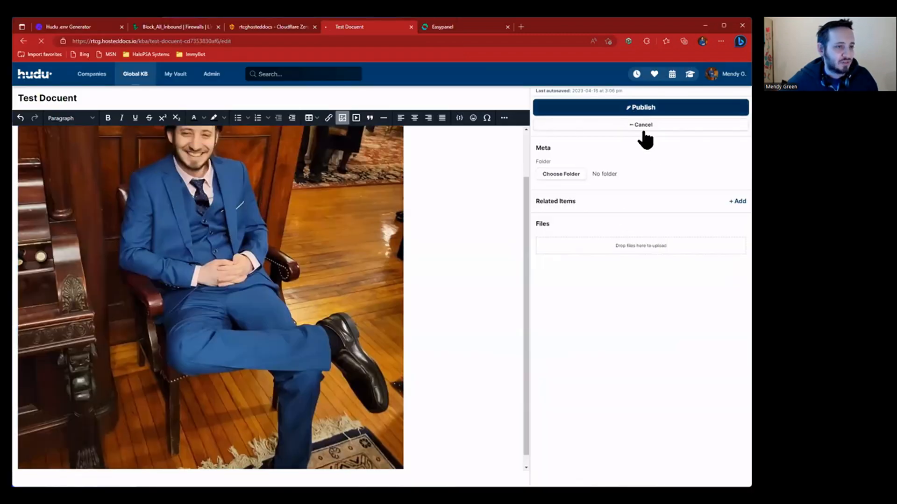
- Attach fancyprofilepic.jpg to the article, then create and copy its public share URL
click(629, 193)
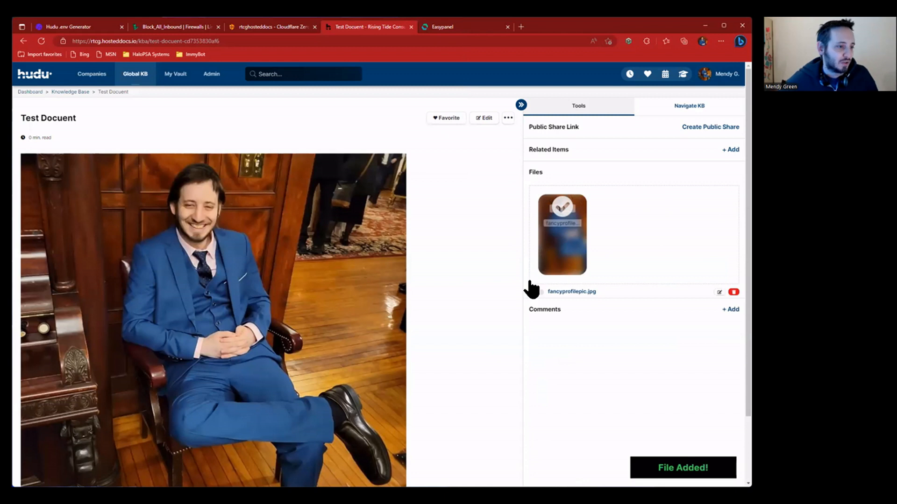
click(726, 127)
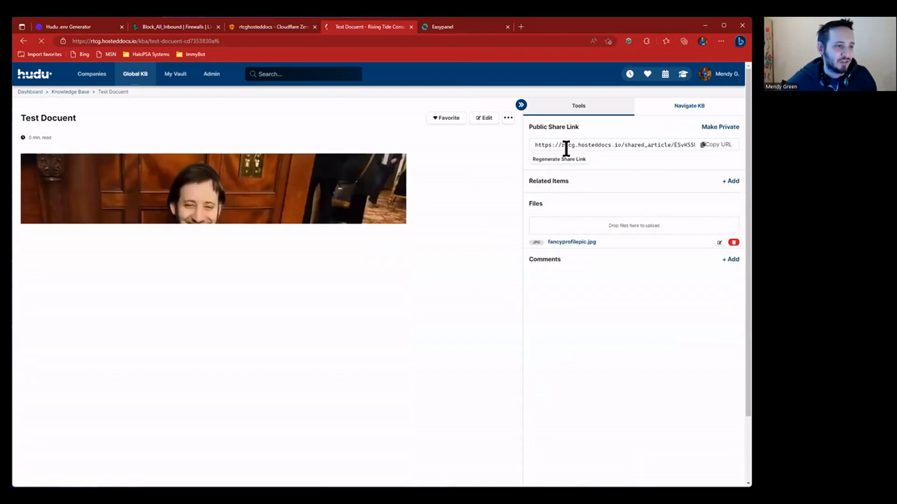
click(703, 146)
drag(546, 146, 670, 145)
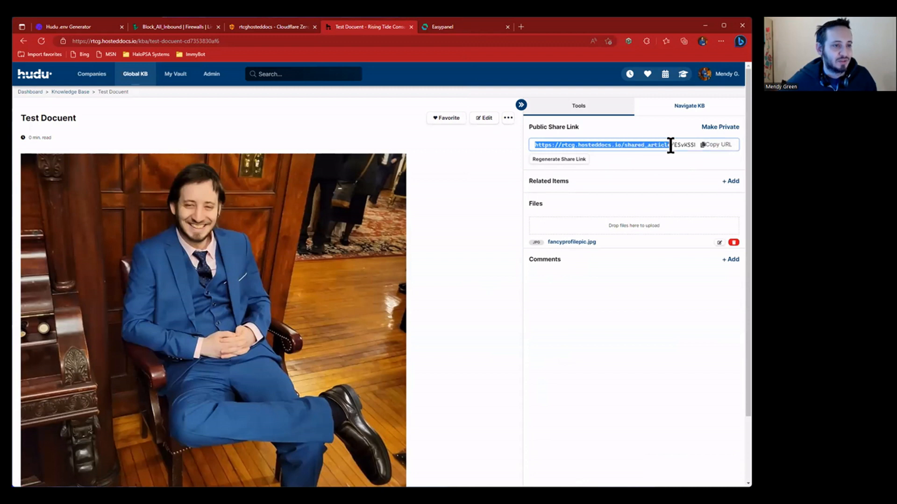
click(463, 147)
- Load the copied share link in a new tab and inspect the img tag in its page source
click(519, 28)
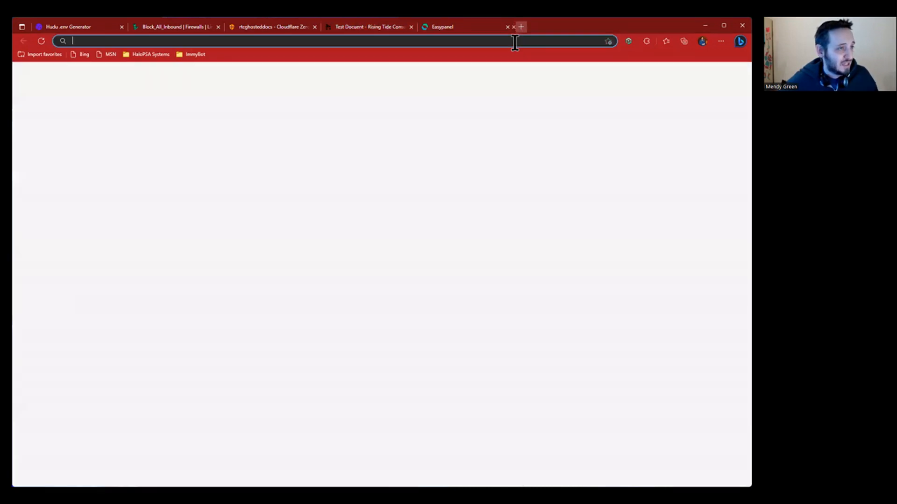
key(ctrl+v)
key(Return)
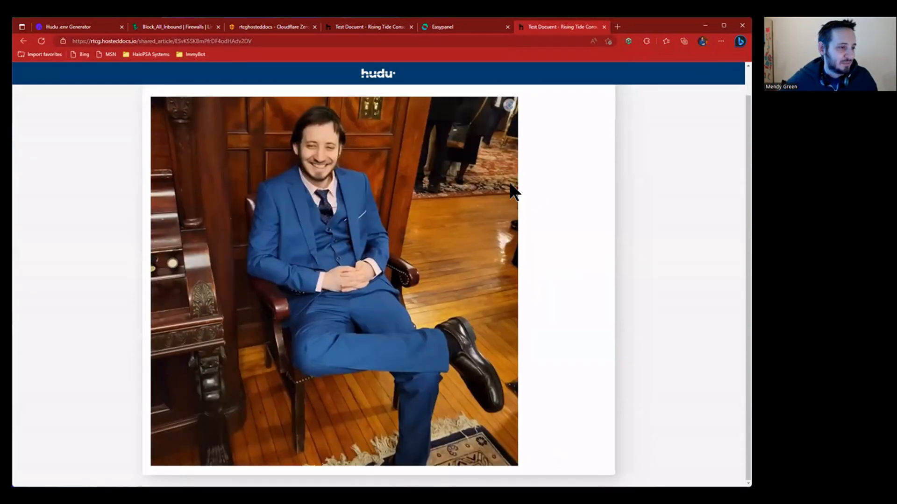
right_click(415, 105)
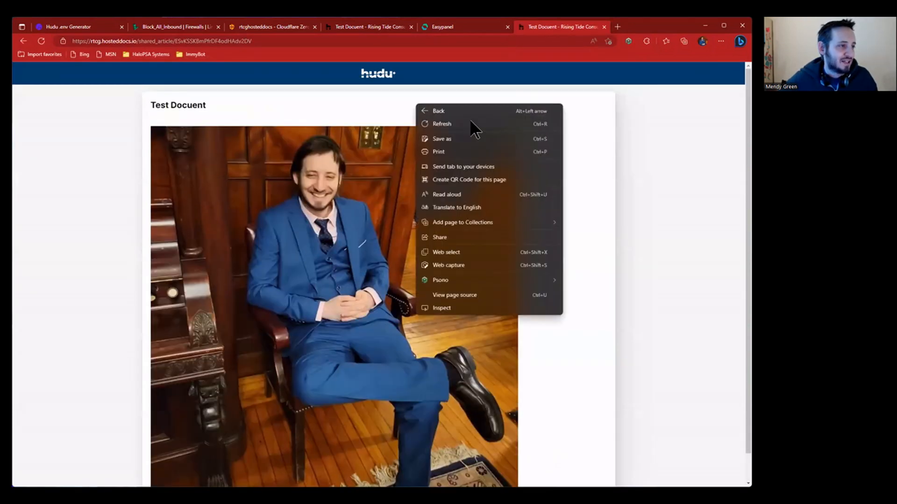
click(476, 294)
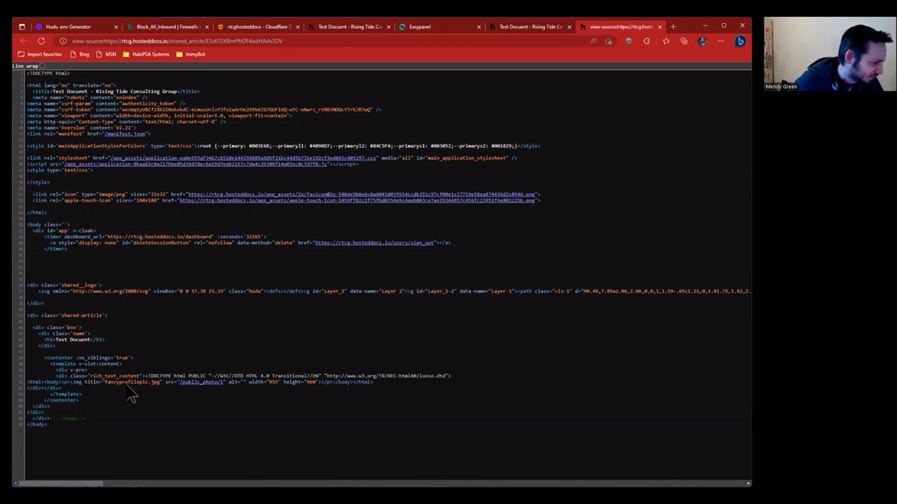
drag(417, 382, 26, 382)
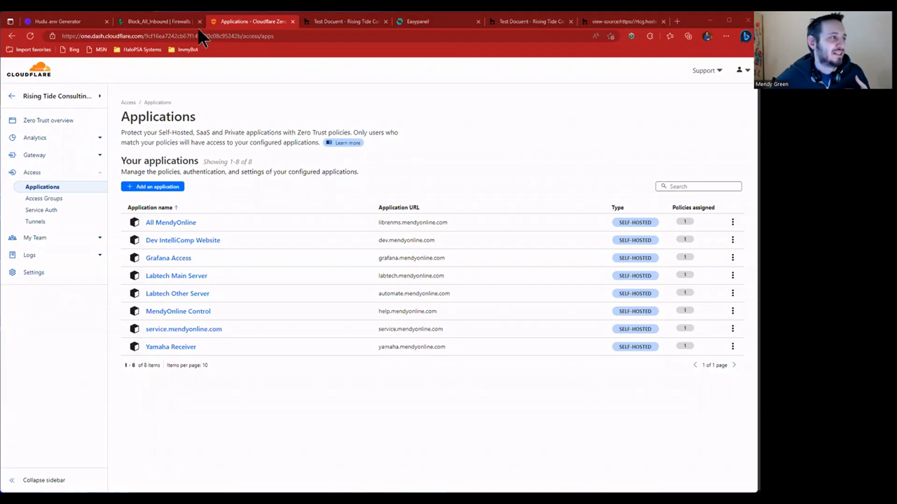
- Add a worker app service to the hudu2 project and stop it
click(433, 21)
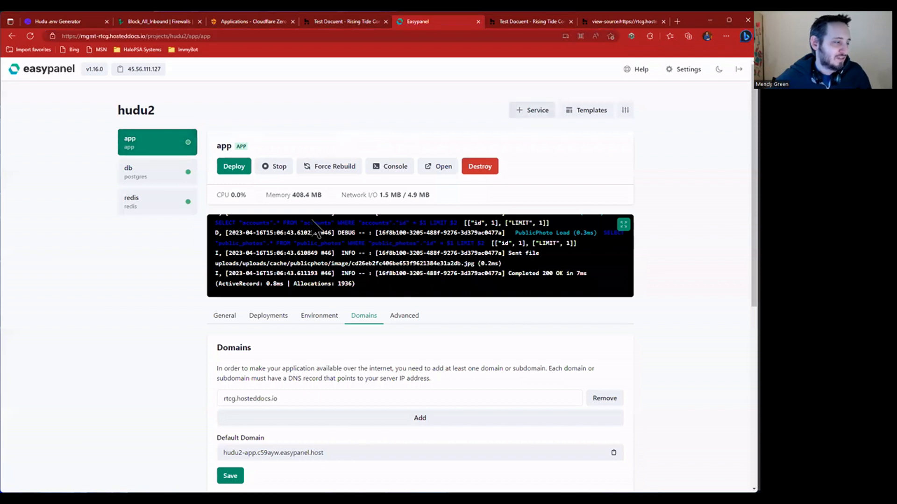
click(541, 112)
click(174, 179)
text(worker)
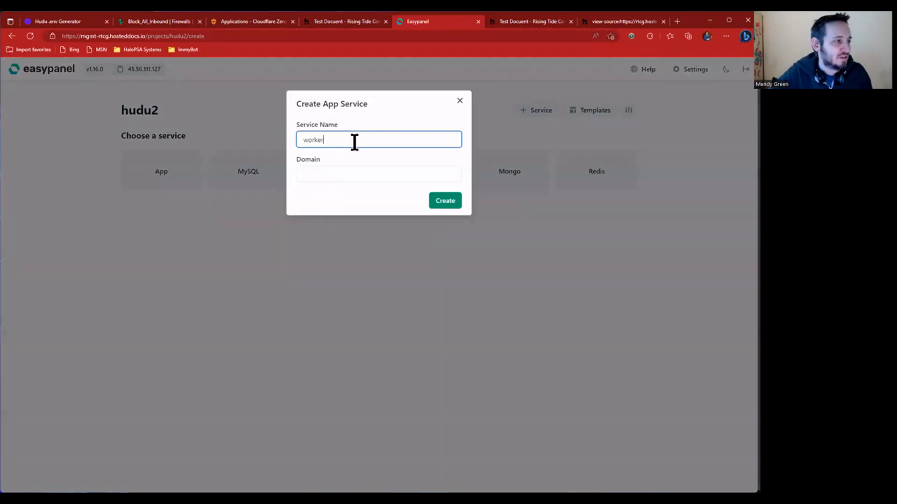
drag(327, 159, 290, 154)
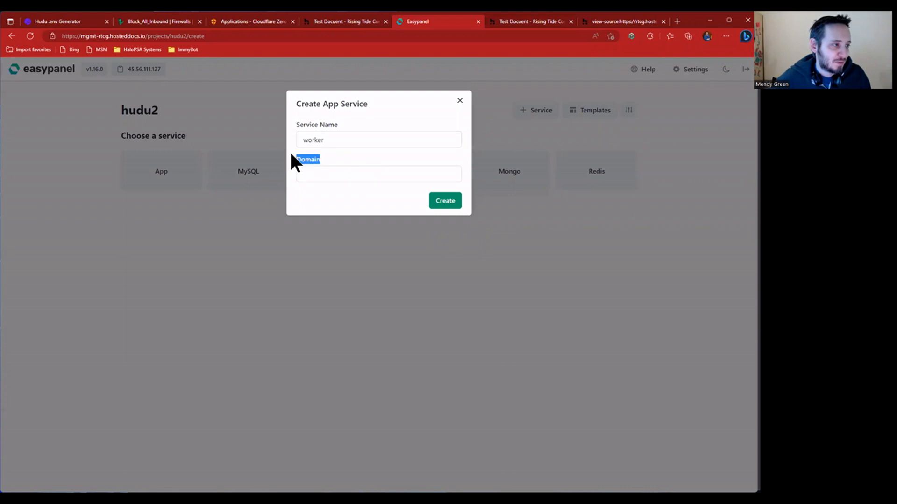
click(362, 174)
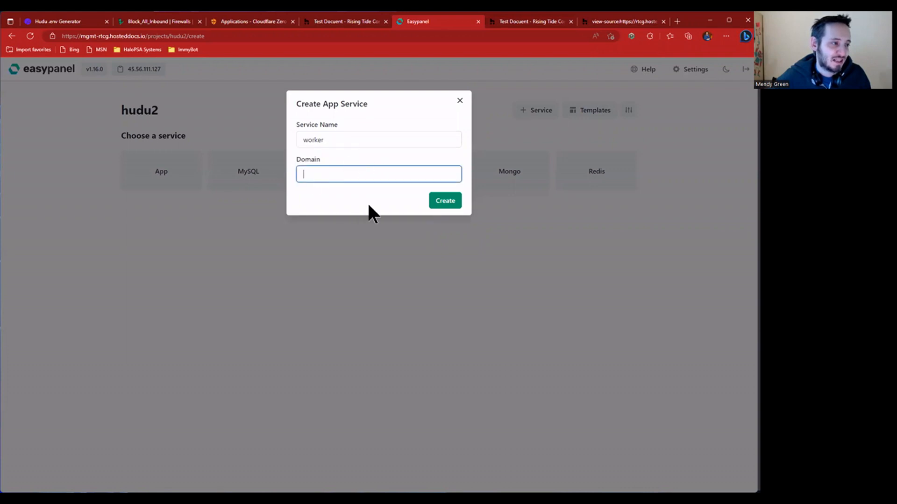
click(445, 201)
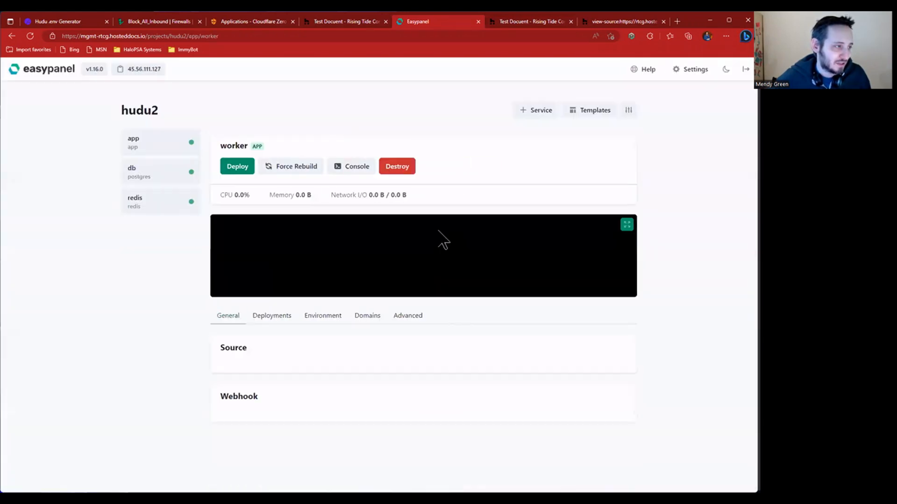
click(275, 167)
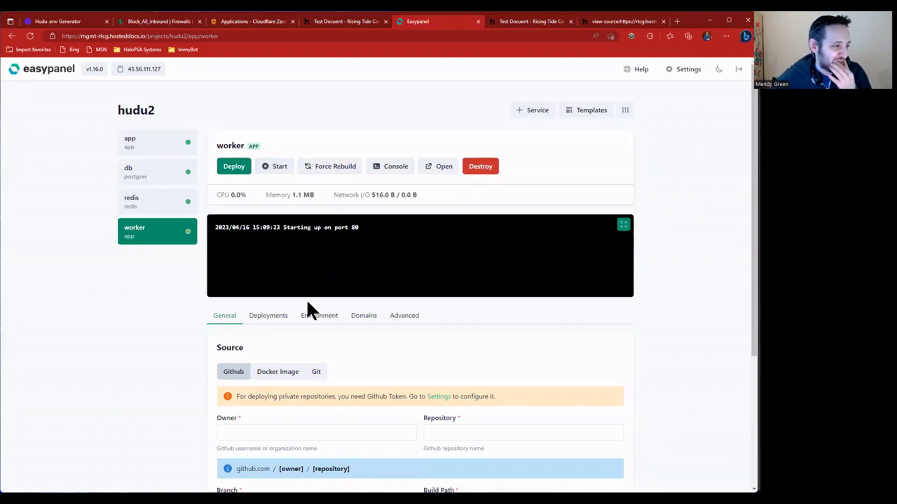
- Stop the app service and review the mounts section of its Advanced settings
click(150, 142)
click(364, 316)
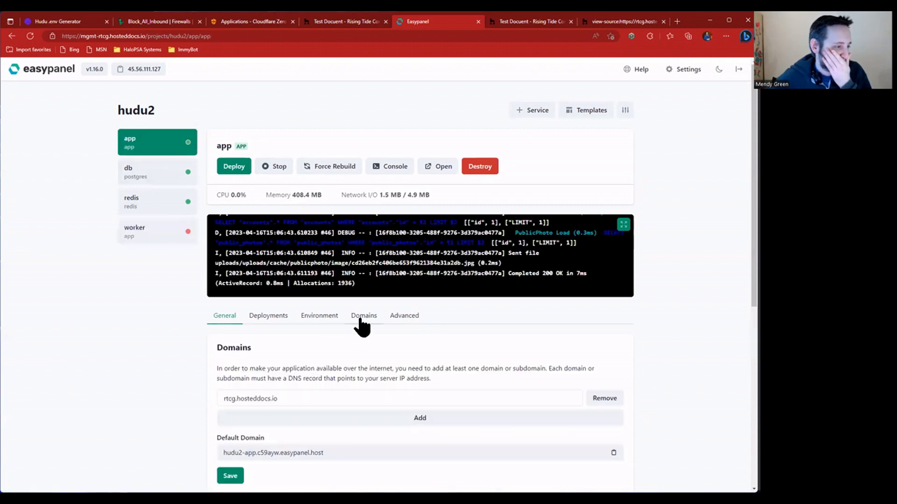
click(405, 317)
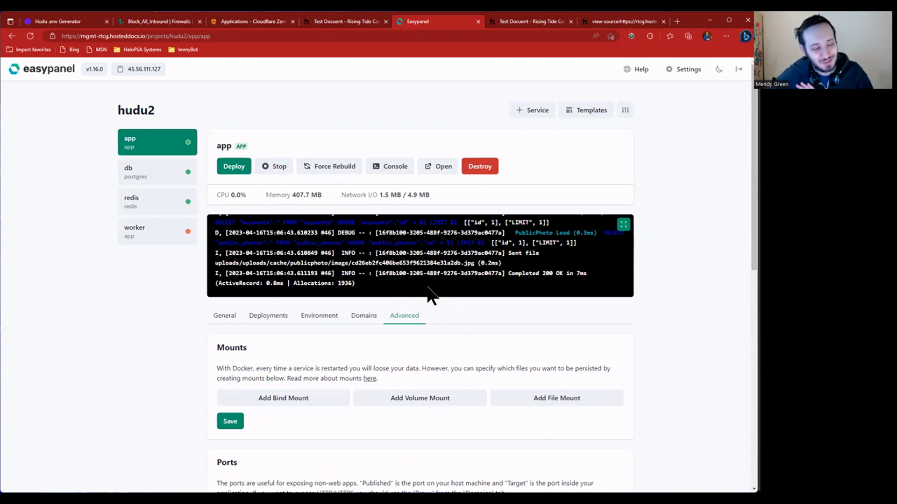
click(277, 170)
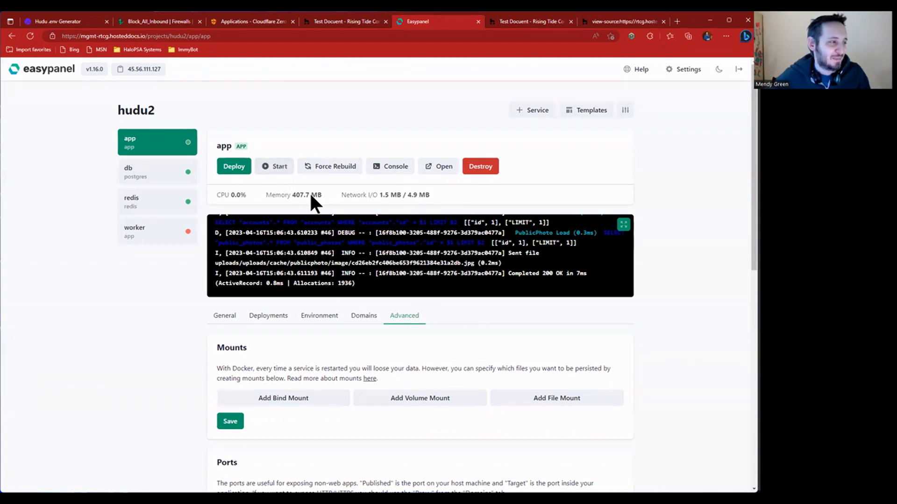
click(164, 239)
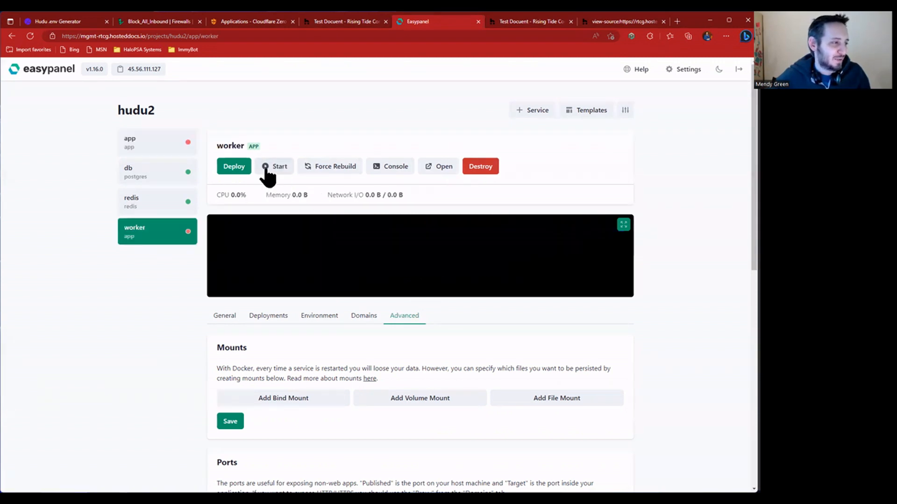
click(176, 154)
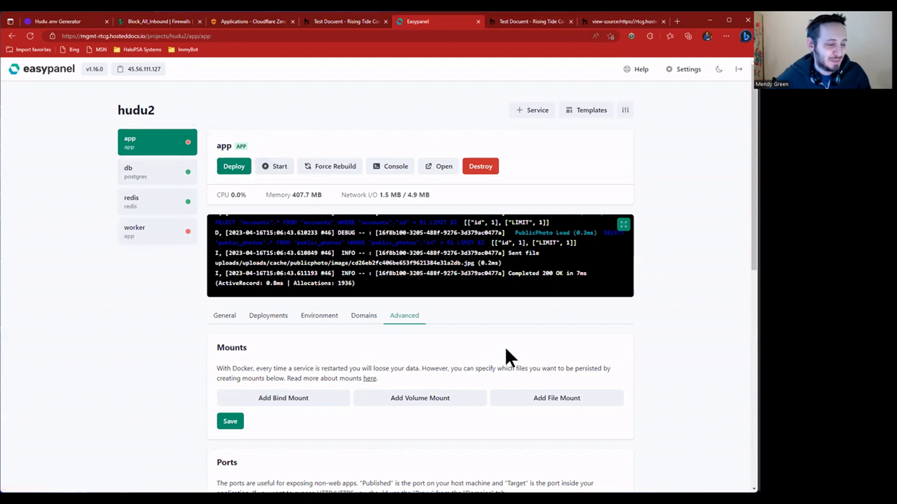
drag(361, 366, 396, 375)
click(343, 345)
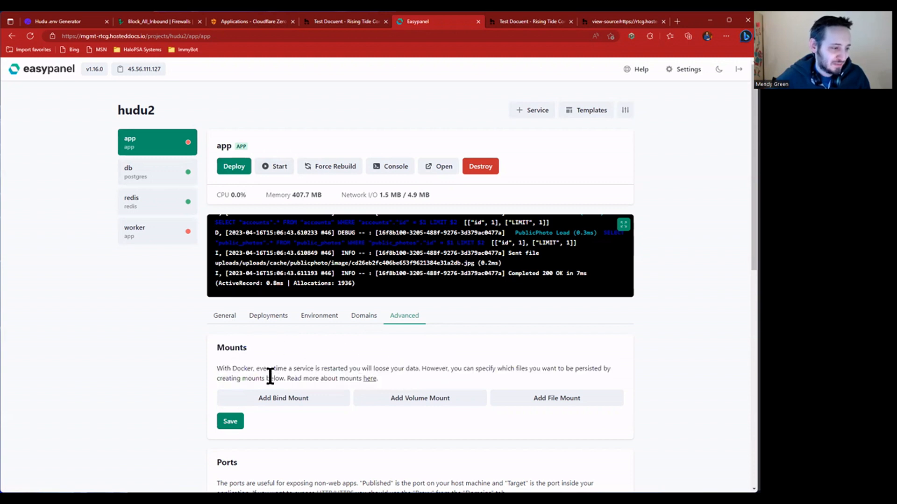
- Add three volume mount entries and fill the first as public_uploads with its public uploads path
click(423, 399)
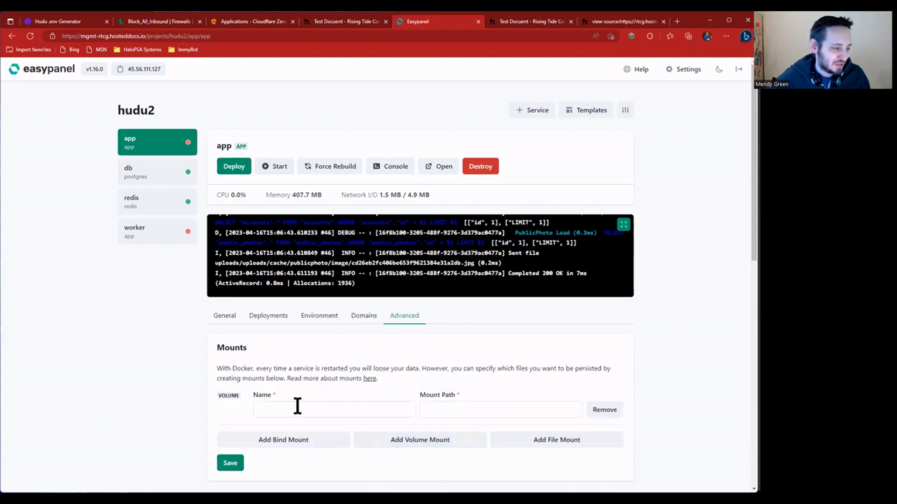
click(417, 441)
click(420, 481)
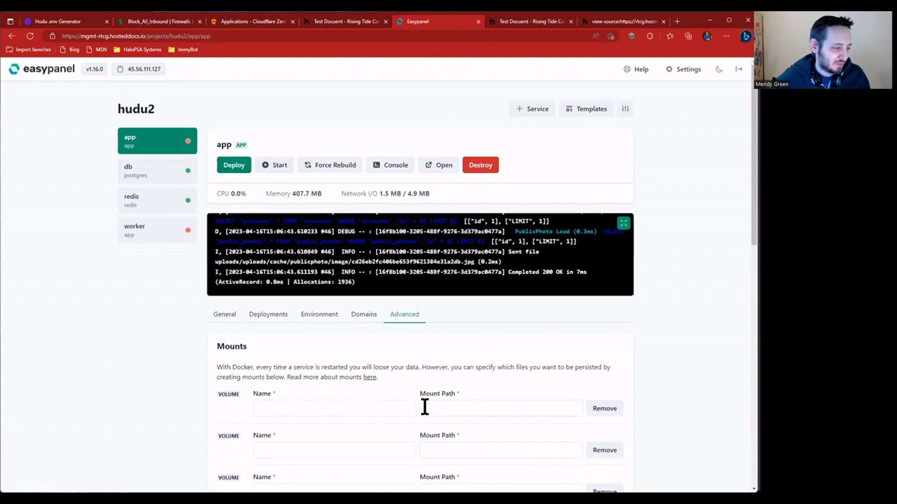
scroll(353, 312, down, 3)
click(353, 287)
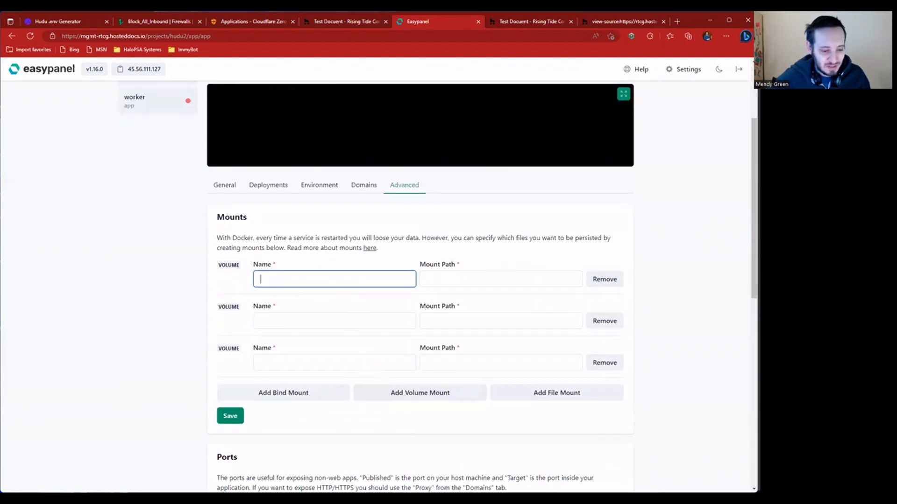
key(alt+Tab)
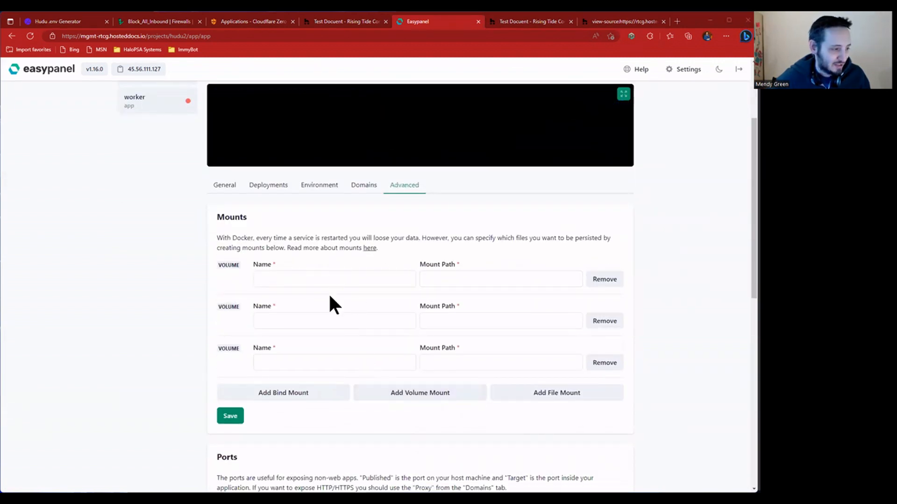
click(340, 276)
text(public_uploads)
click(478, 281)
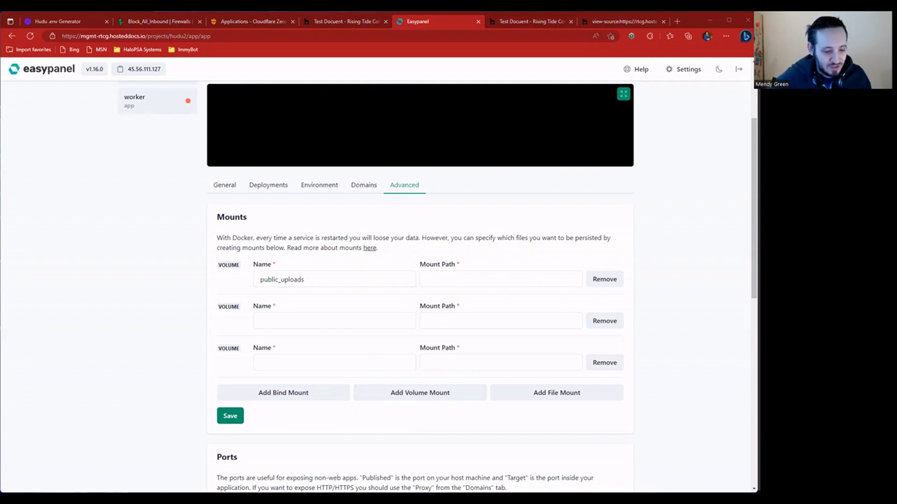
click(531, 279)
text(/var/www/hudu2/public/uploads/)
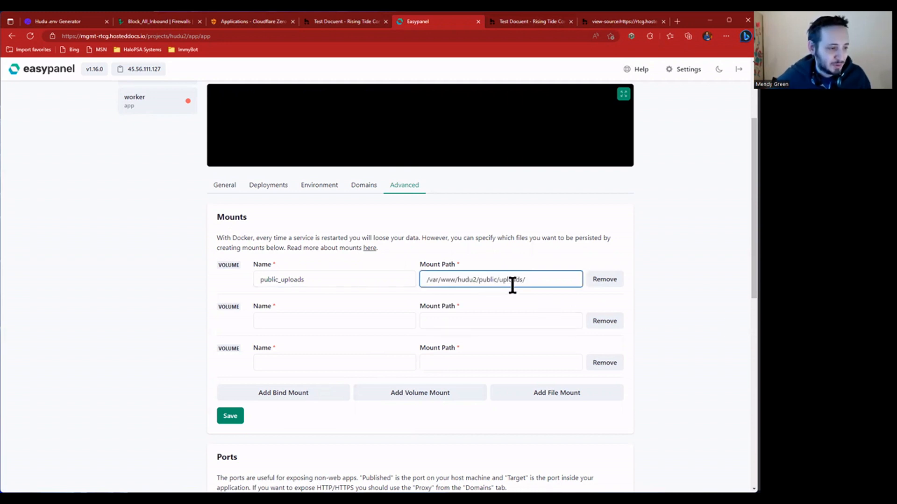
drag(446, 280, 531, 280)
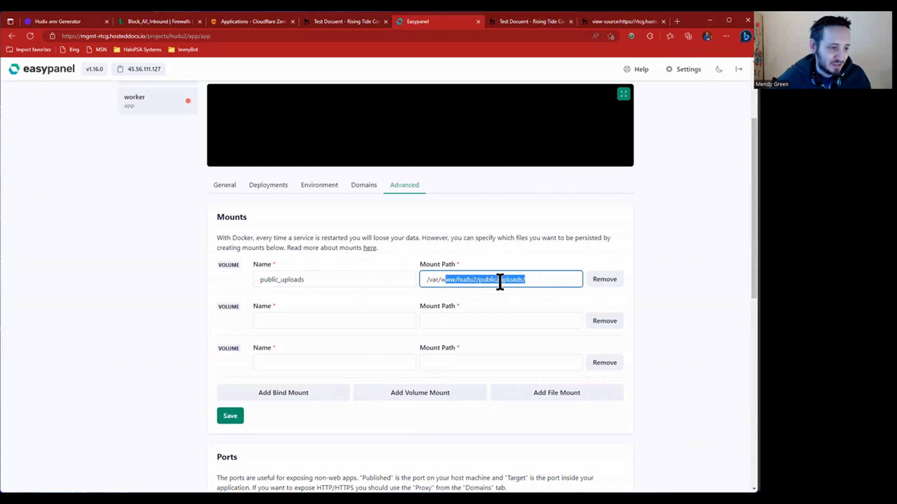
- Set the second volume's path to /var/www/hudu2/uploads/ and the third to app_data at /var/lib/app/data
click(501, 318)
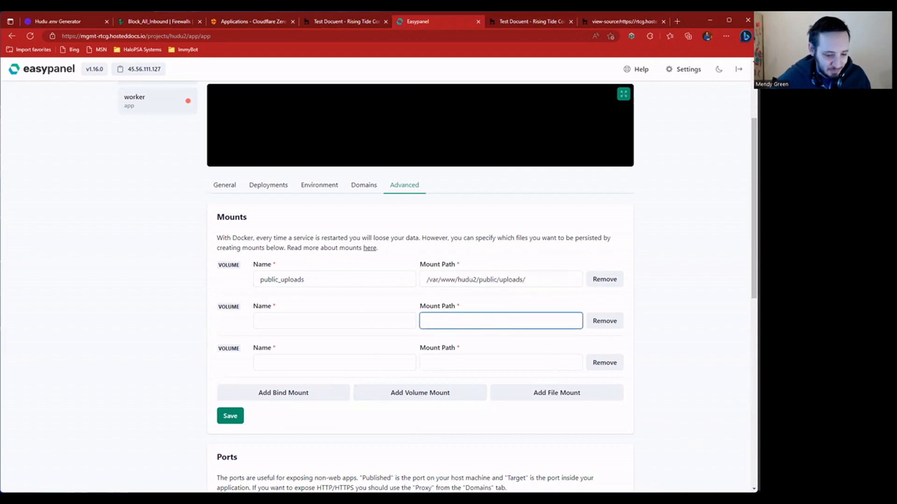
key(alt+Tab)
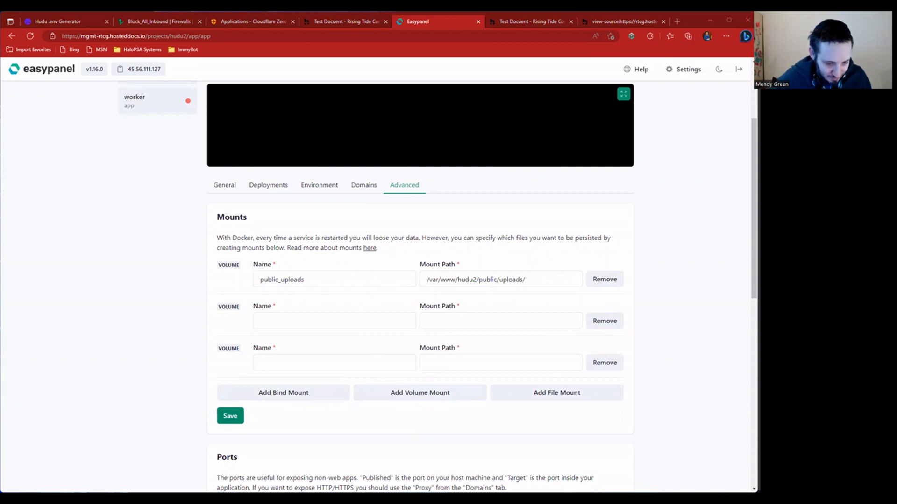
click(479, 329)
text(/var/www/hudu2/uploads/)
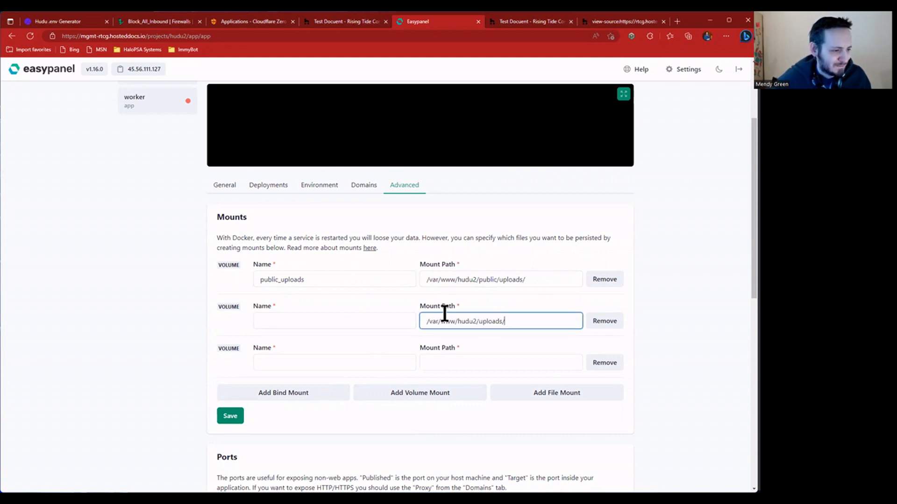
click(349, 318)
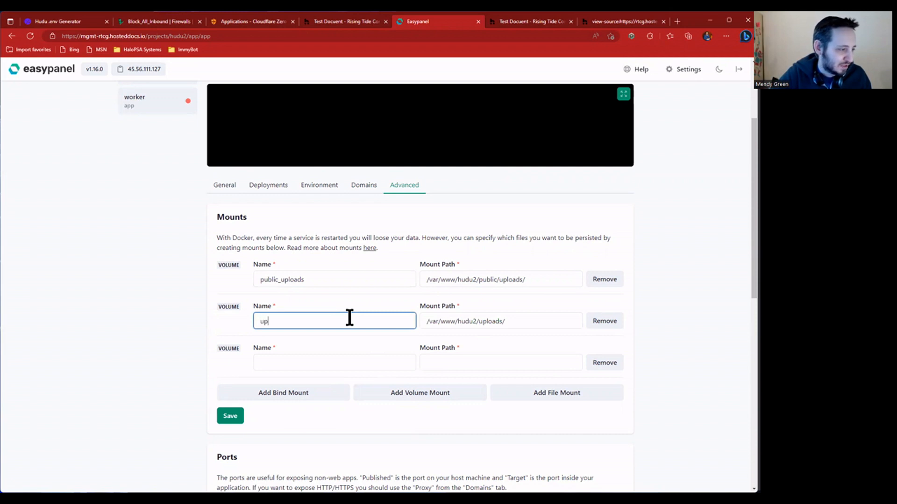
key(alt+Tab)
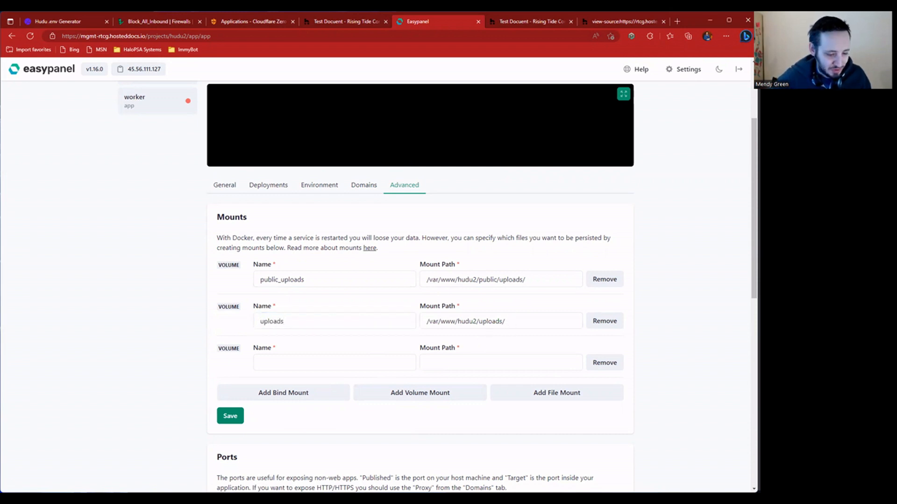
key(alt+Tab)
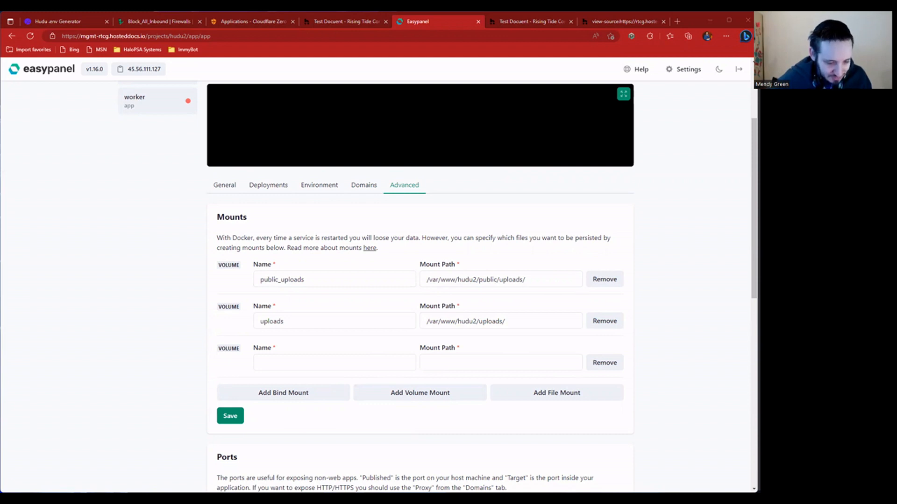
click(358, 358)
text(app_data)
key(Tab)
text(/var/lib/app/data)
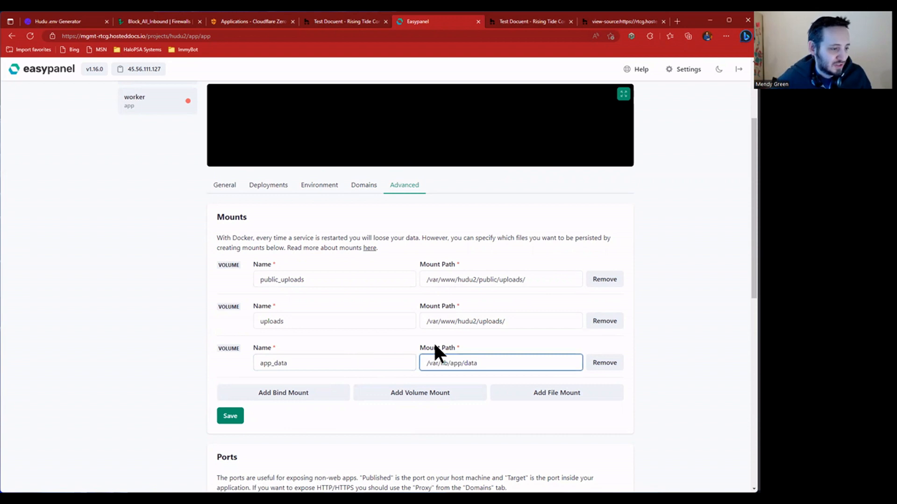
- Verify the three mount paths and save the volume mounts
triple_click(444, 280)
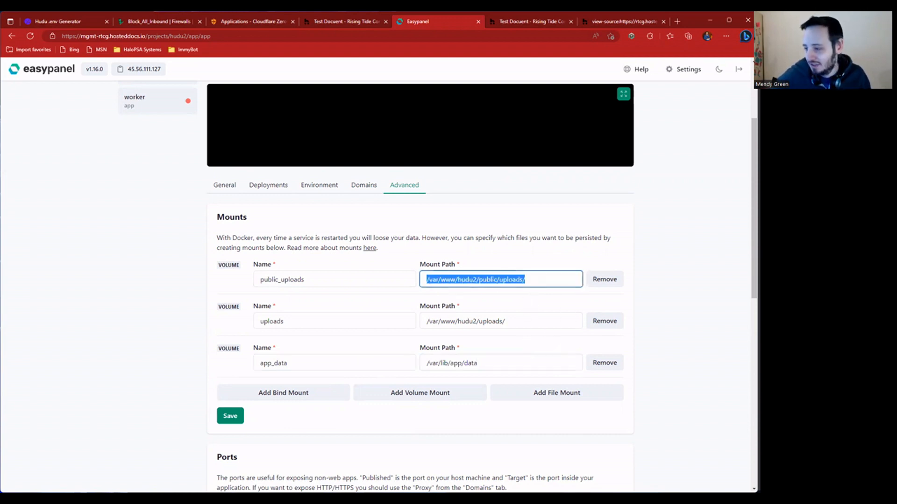
key(alt+Tab)
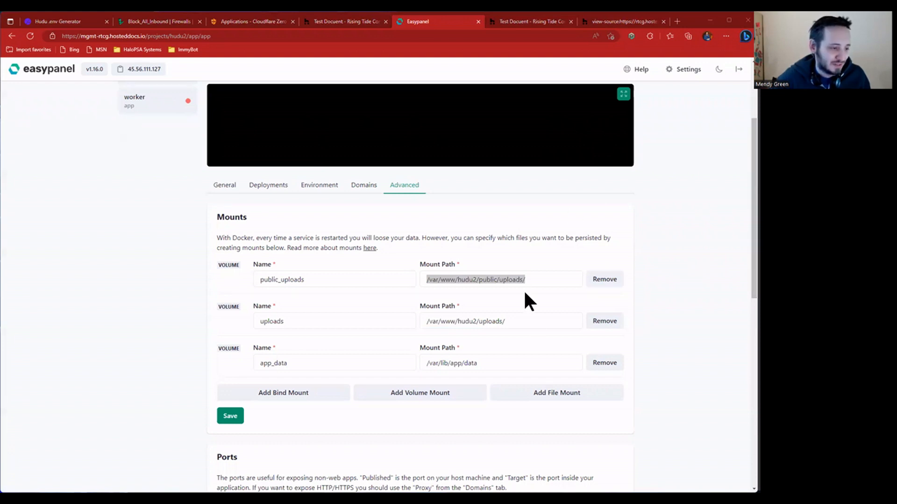
triple_click(534, 322)
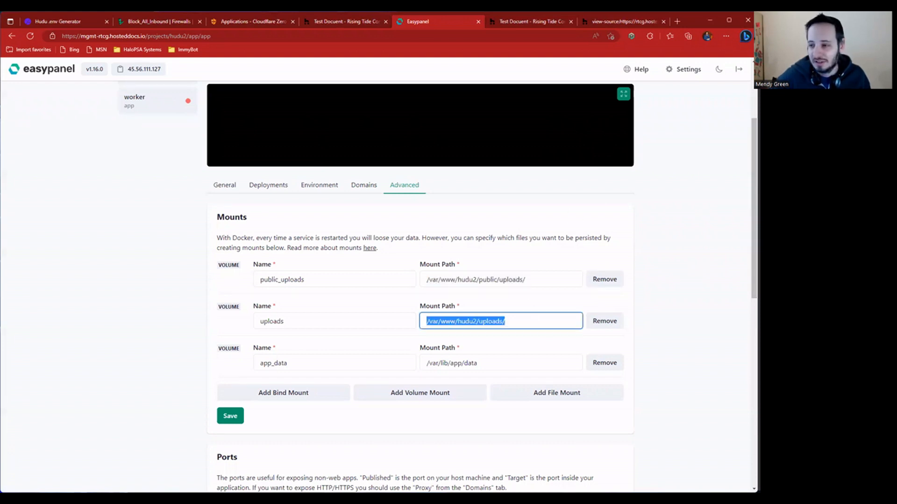
key(alt+Tab)
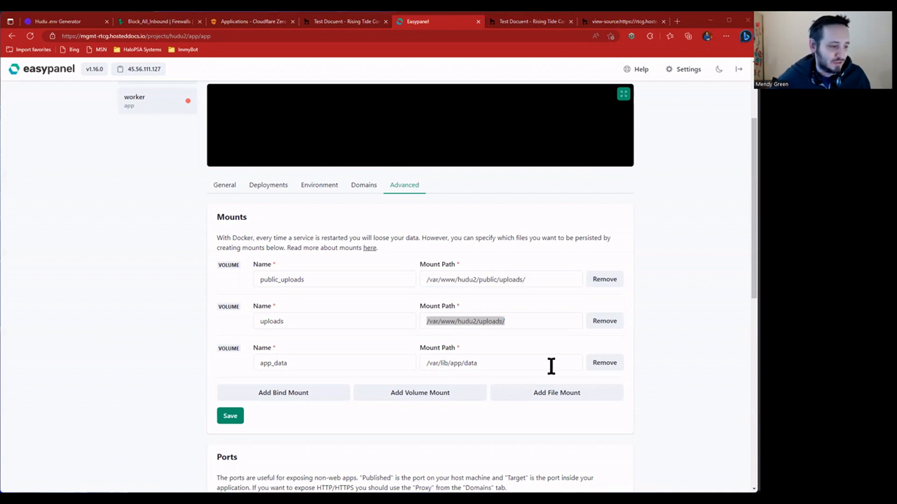
triple_click(533, 363)
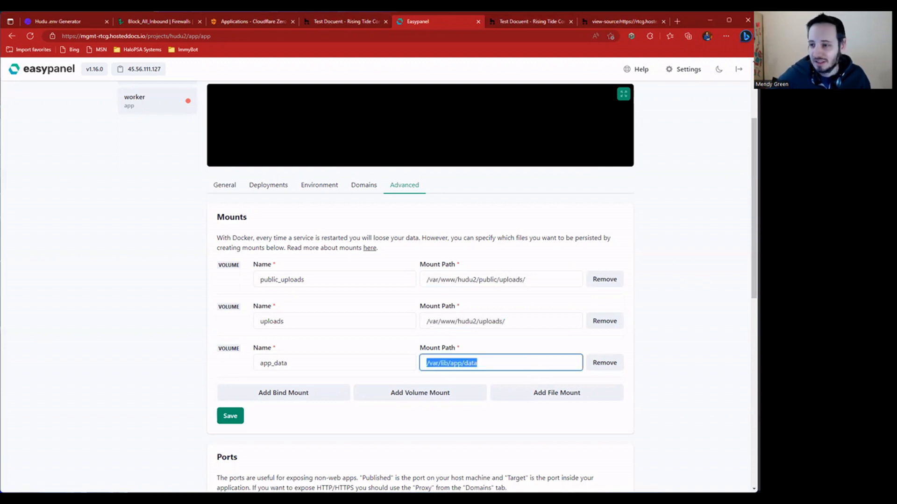
key(alt+Tab)
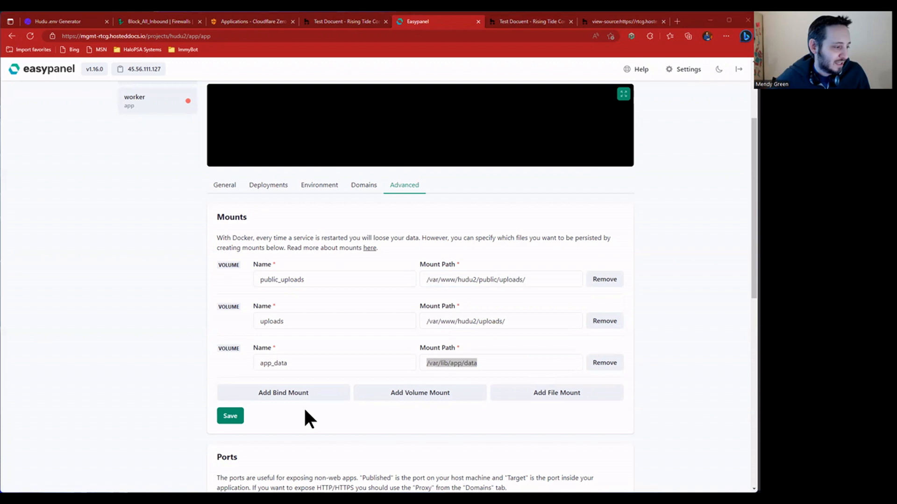
click(229, 417)
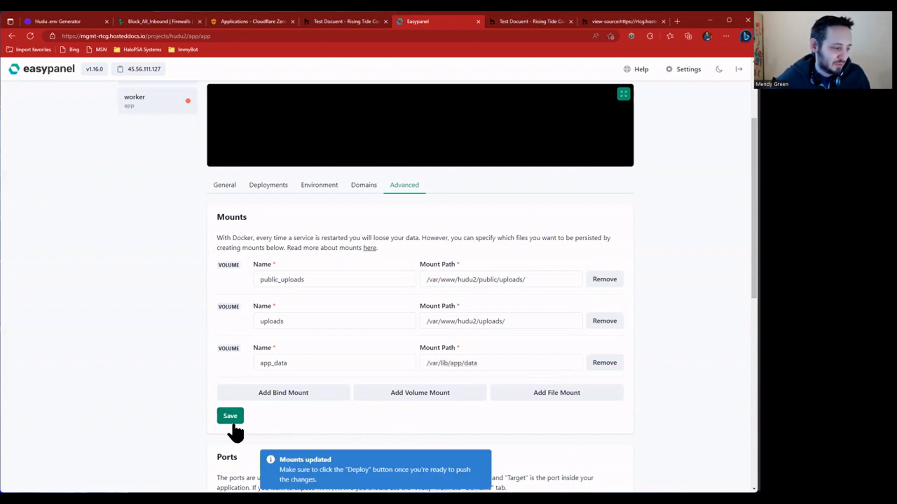
- Deploy the app service and let Puma boot Rails 7.0.4.2 in production with the new mounts
scroll(402, 238, up, 1)
scroll(402, 238, up, 3)
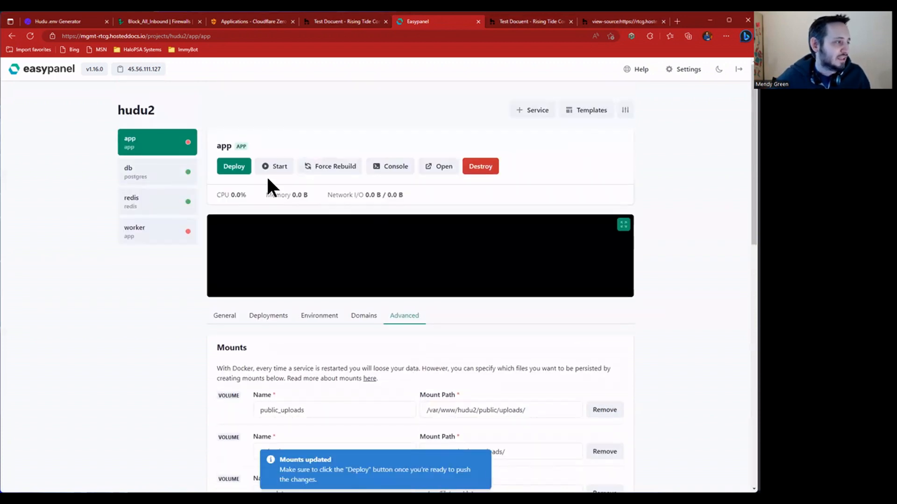
click(235, 169)
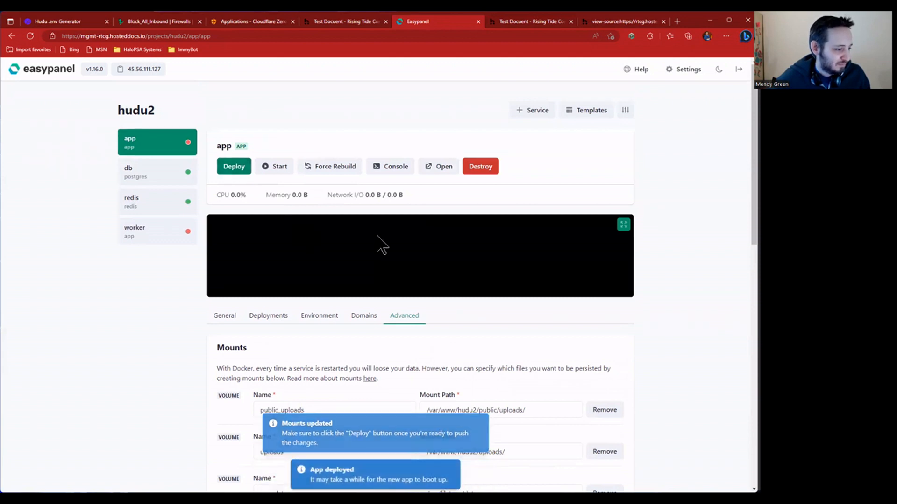
click(276, 168)
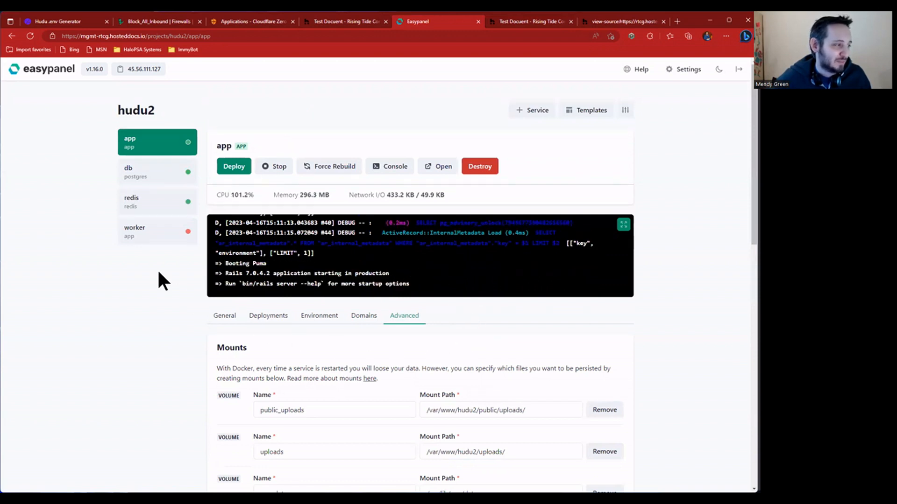
- Copy the app's hududocker/hudu:latest image into the worker's Image field and save the source
click(152, 243)
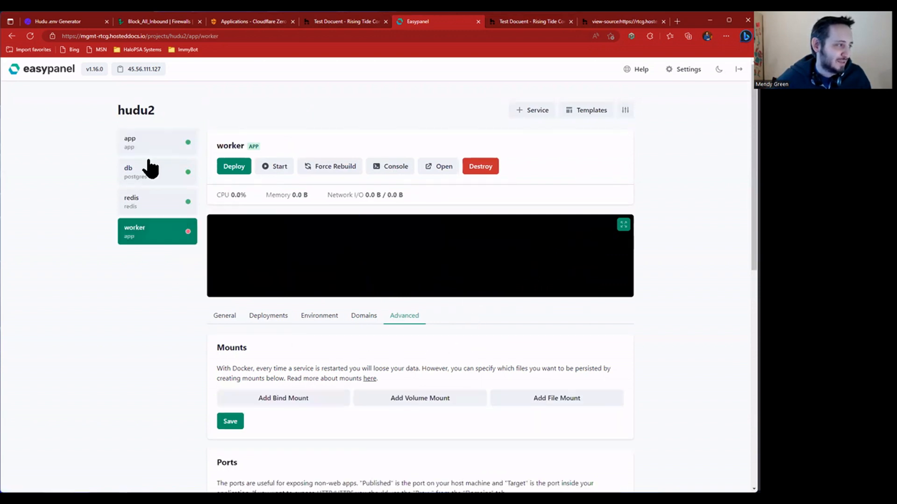
click(157, 141)
click(225, 316)
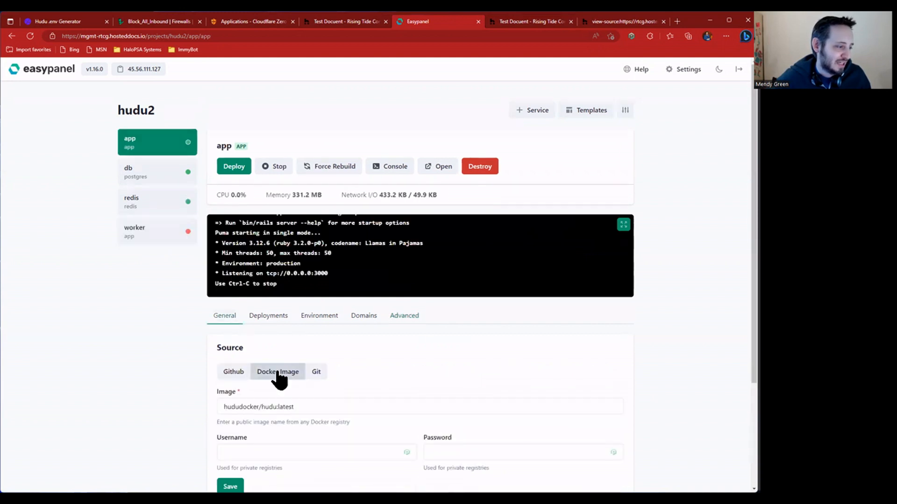
triple_click(300, 401)
key(ctrl+c)
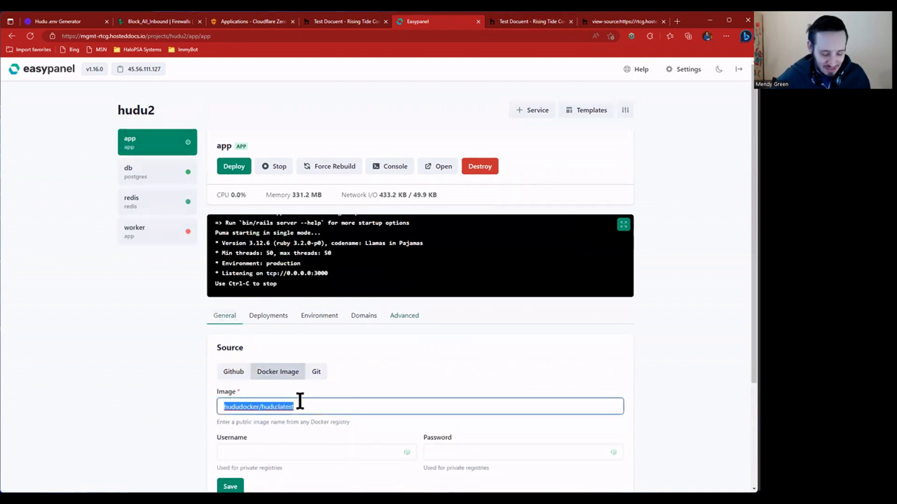
click(133, 235)
key(ctrl+v)
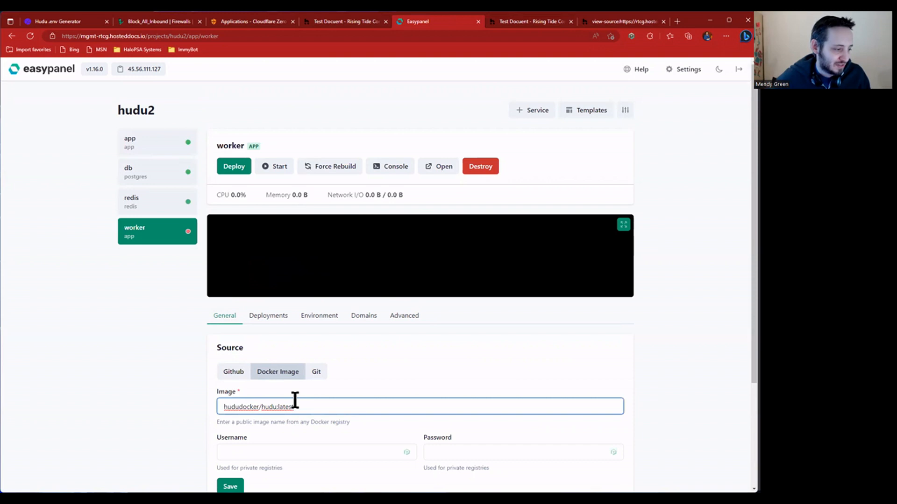
key(alt+Tab)
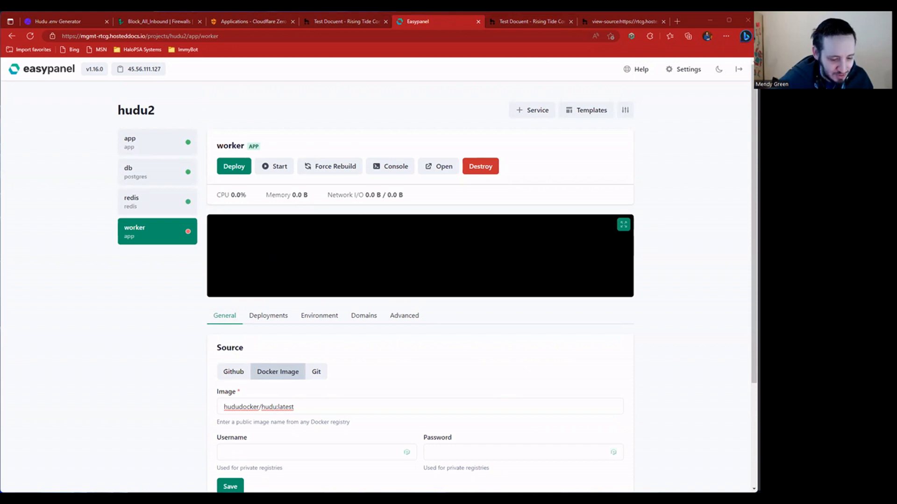
scroll(436, 351, down, 1)
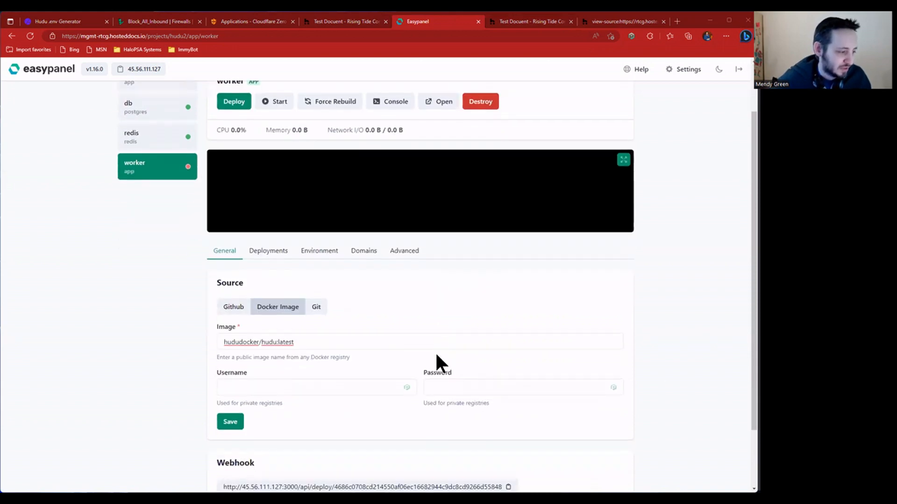
click(236, 421)
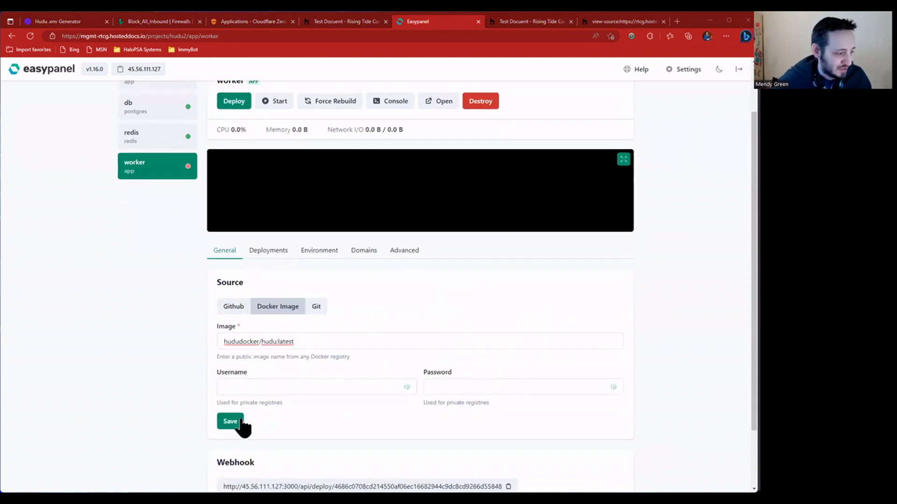
click(359, 251)
- Edit the worker's proxy application port, previously 80, and save it
scroll(276, 394, down, 4)
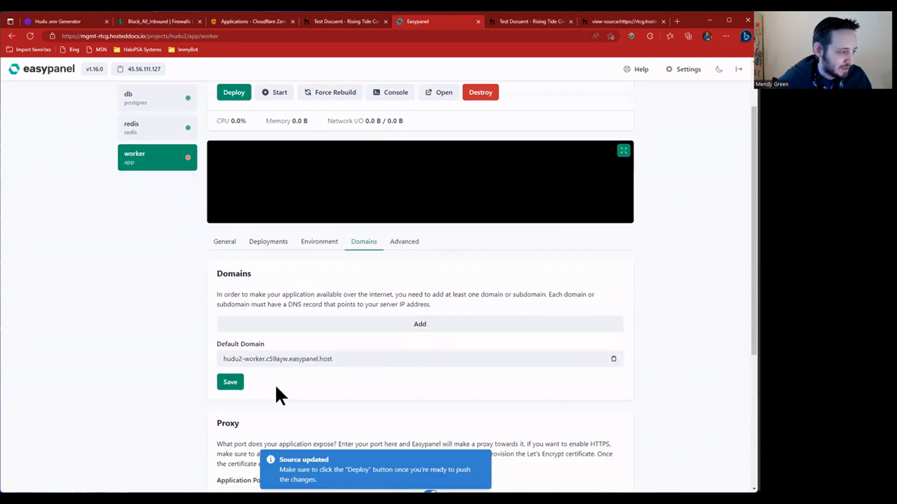
double_click(245, 266)
text(0)
click(235, 329)
- Review the worker's tabs and compare against the app's public_uploads, uploads and app_data volumes
scroll(326, 280, up, 6)
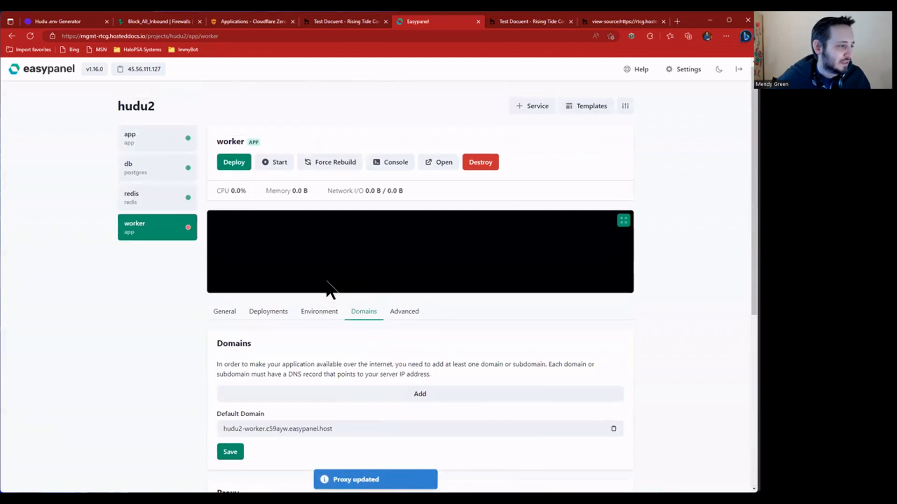
click(285, 316)
click(321, 315)
click(403, 317)
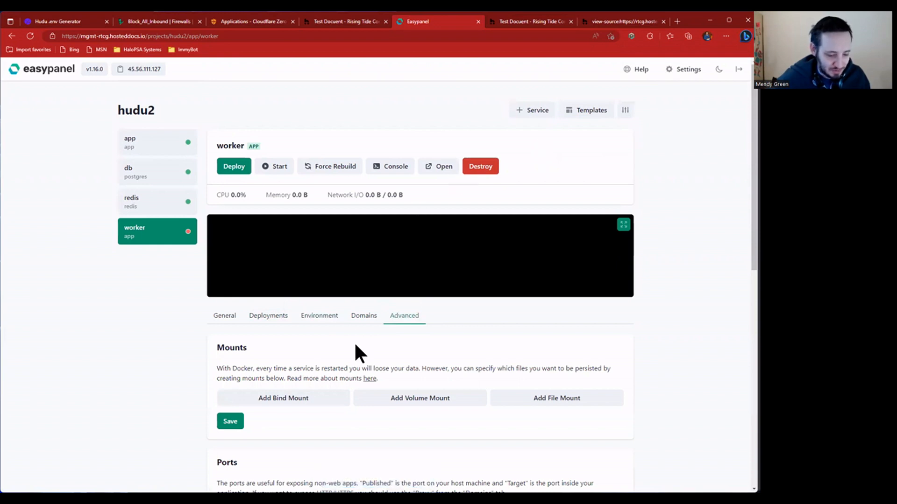
scroll(357, 350, down, 2)
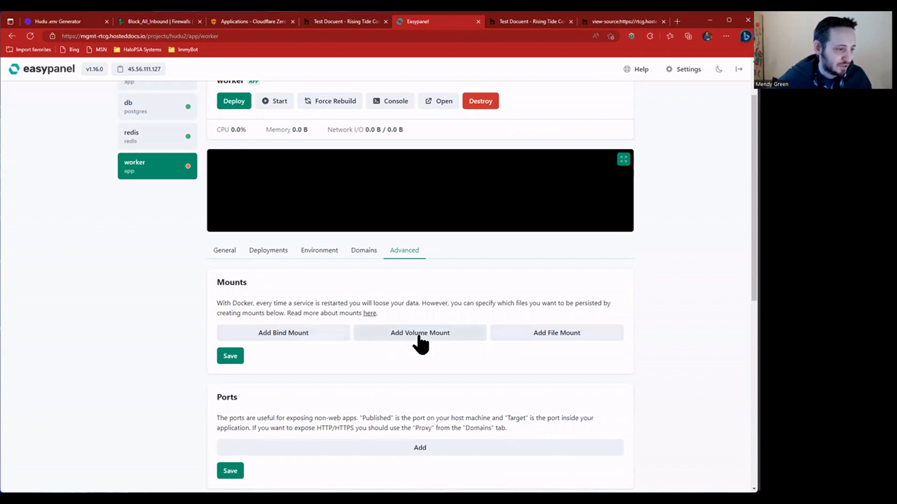
scroll(177, 140, up, 2)
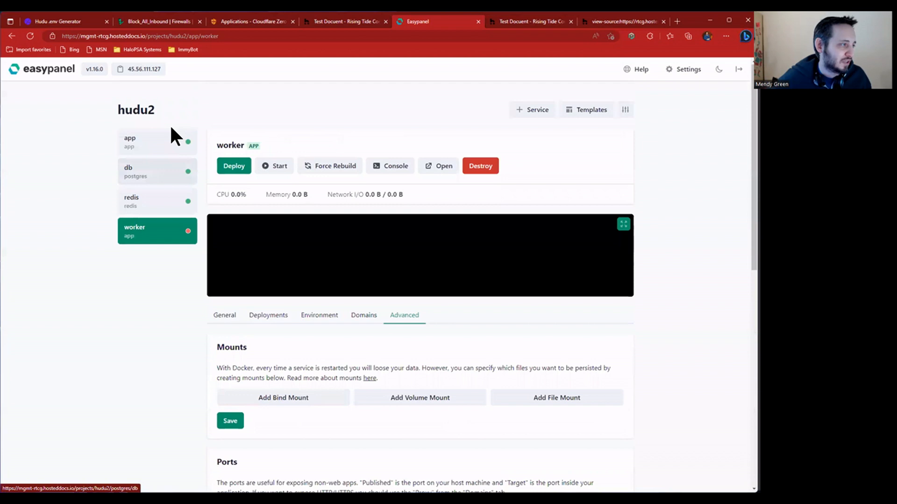
click(171, 145)
scroll(439, 434, down, 3)
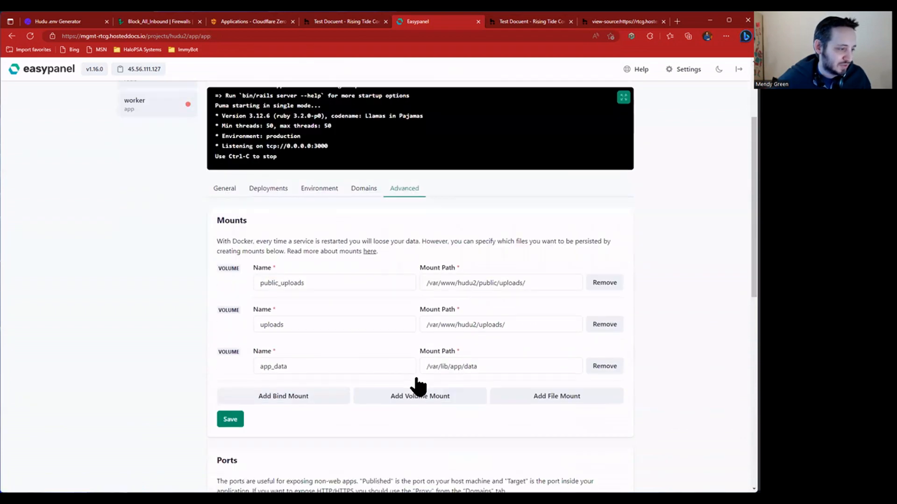
double_click(260, 280)
double_click(261, 321)
double_click(264, 363)
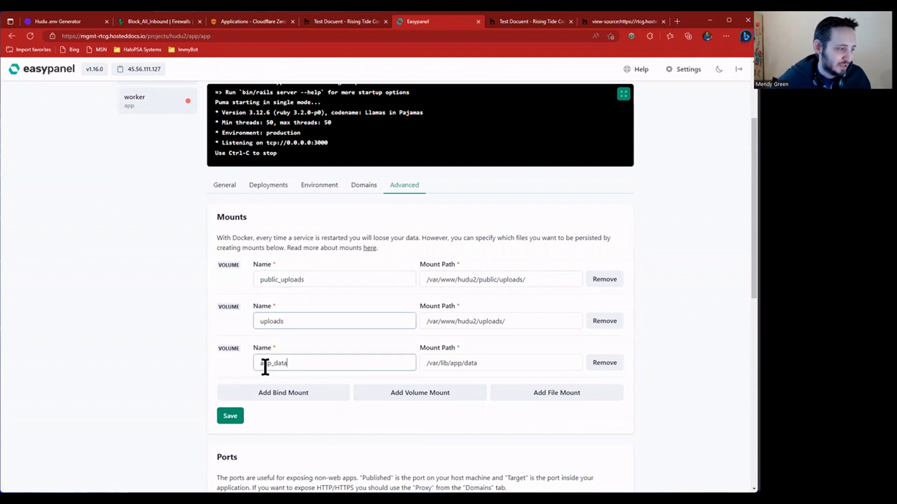
scroll(189, 280, up, 2)
scroll(186, 240, up, 1)
click(150, 237)
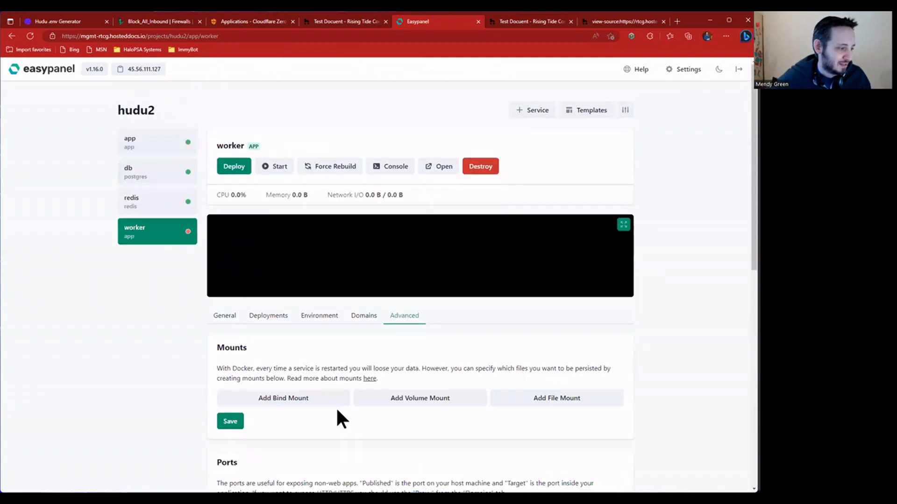
- Add two empty bind mount entries to the worker
scroll(339, 416, down, 2)
click(321, 333)
click(308, 376)
click(311, 347)
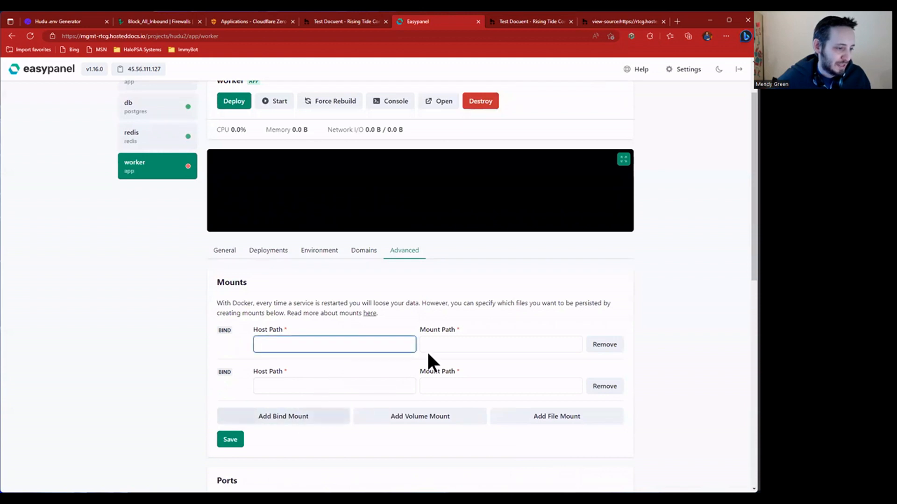
- Map the first bind mount from /etc/easypanel/projects/hudu2/app/volumes/uploads to /var/www/hudu2/uploads/
click(311, 419)
click(332, 343)
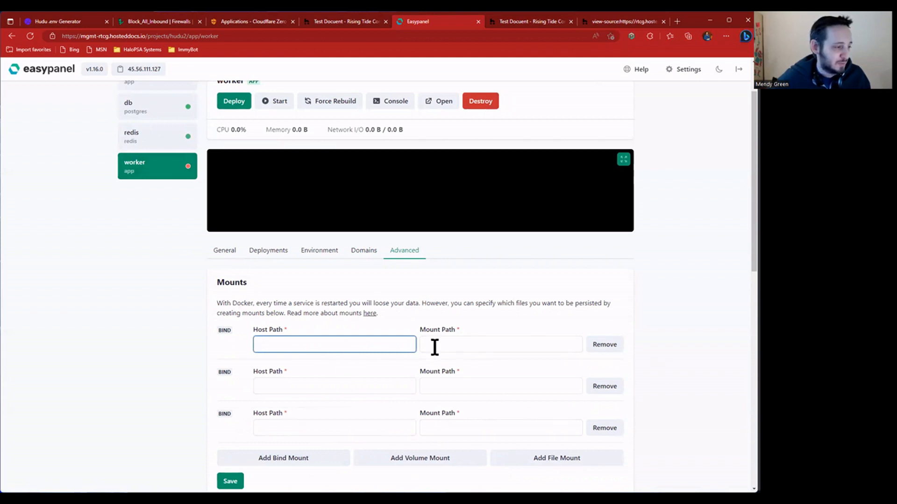
scroll(359, 366, up, 2)
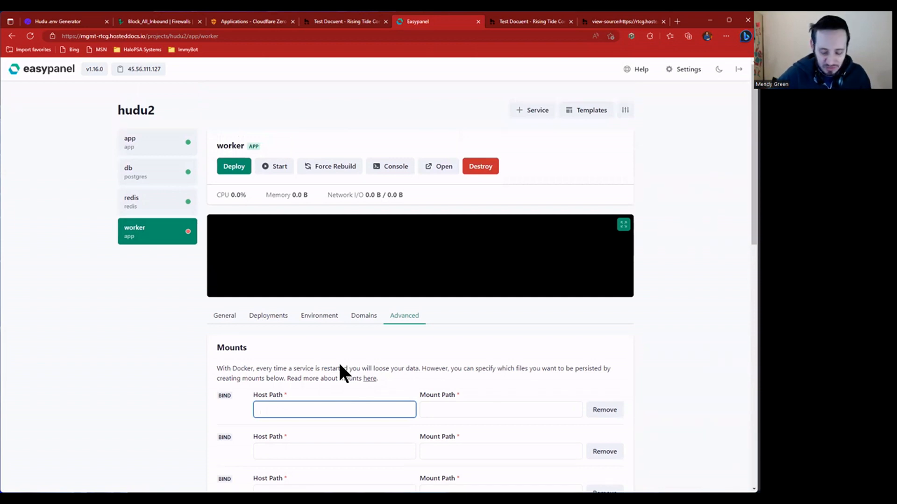
text(/etc/easypanel/)
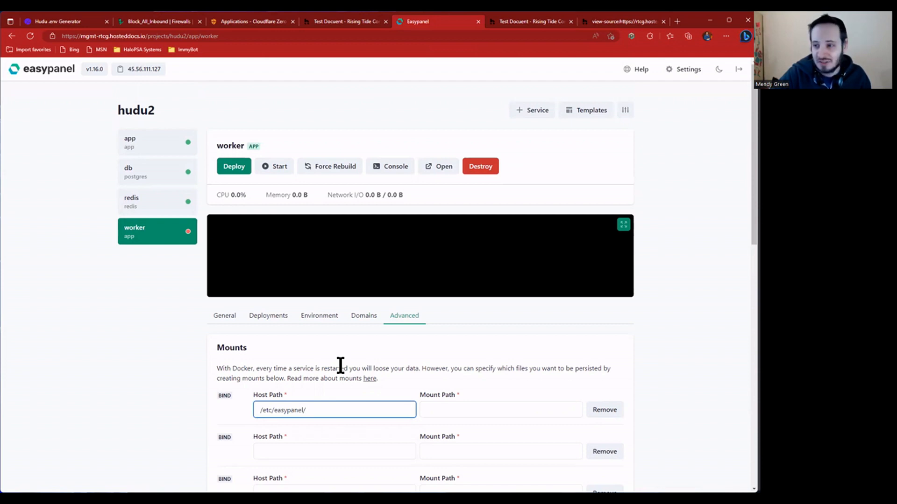
text(proje)
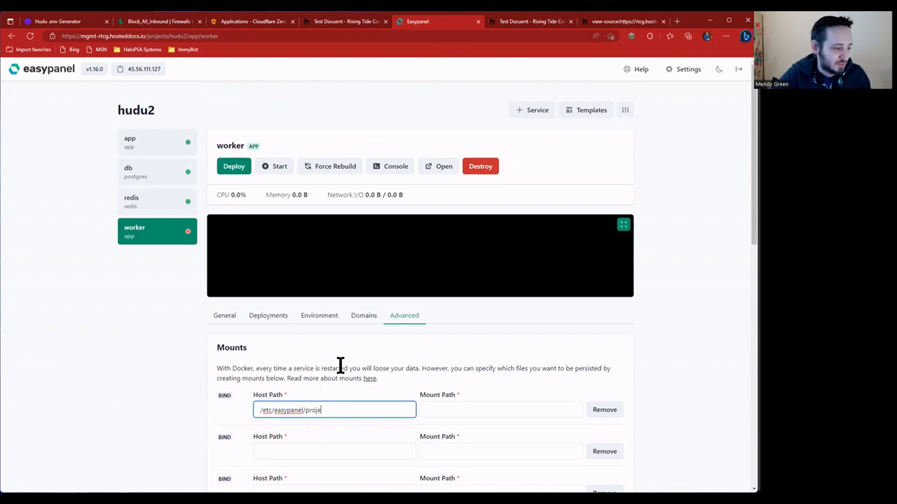
text(cts/hudu2)
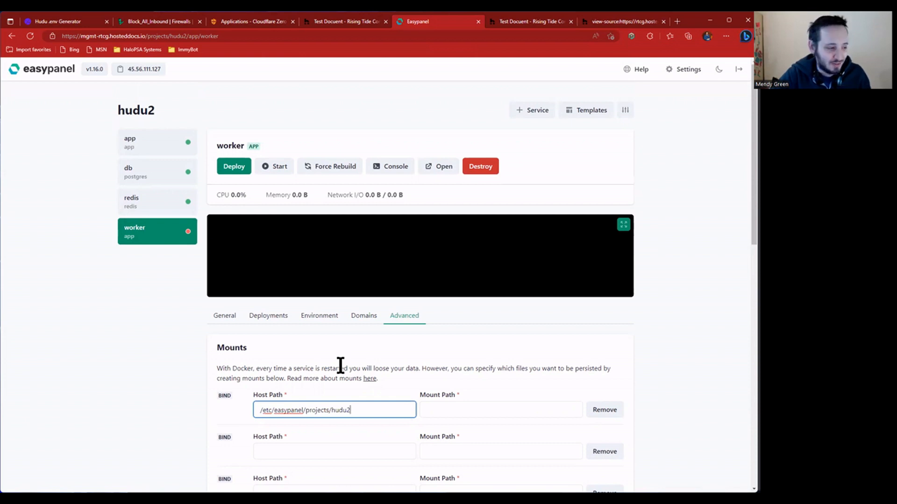
text(/app)
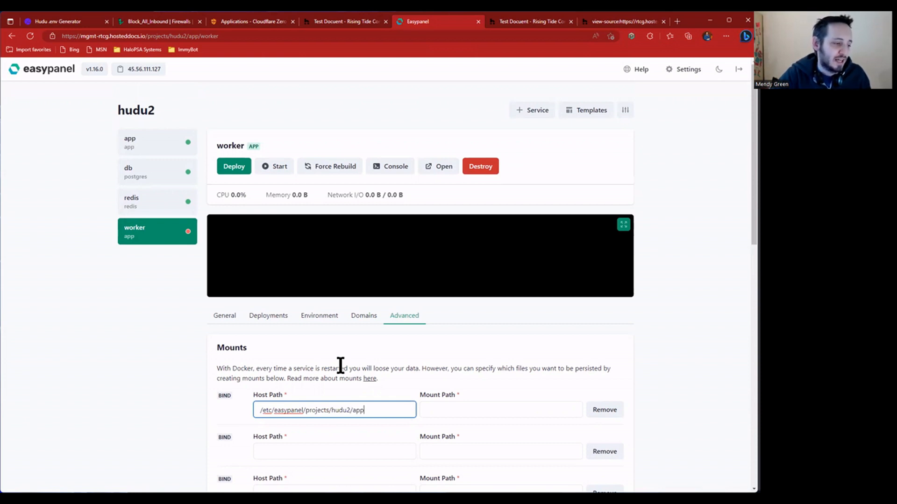
text(/volumes)
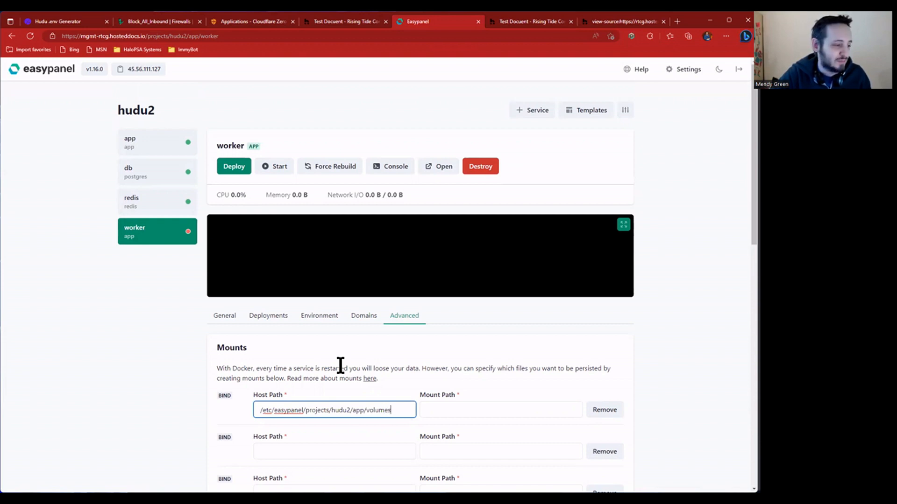
text(/uploads)
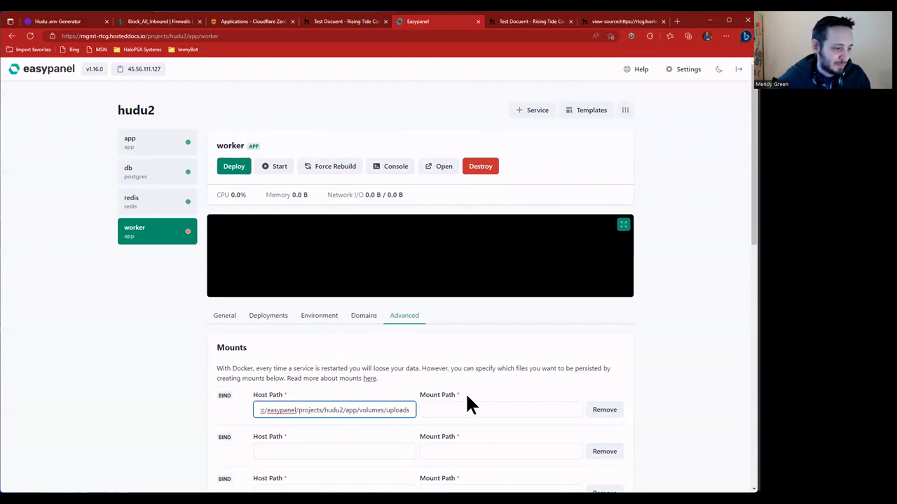
key(alt+Tab)
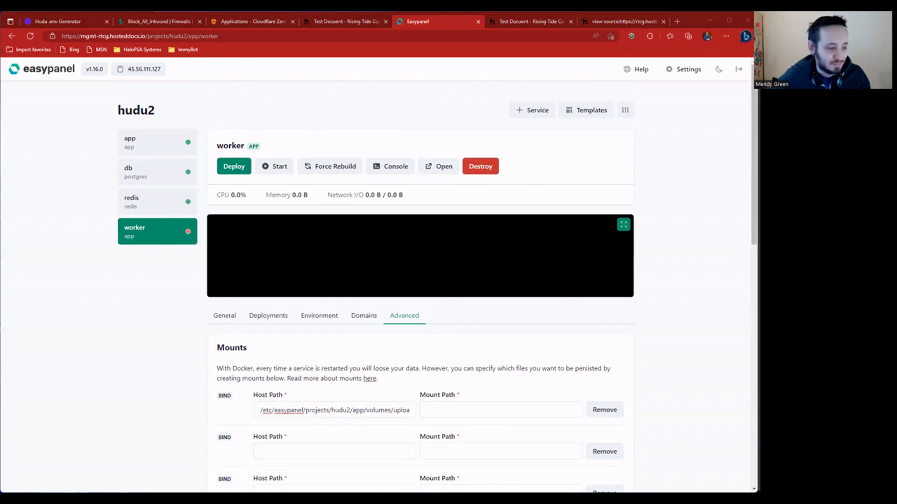
click(459, 406)
text(/var/www/hudu2/uploads/)
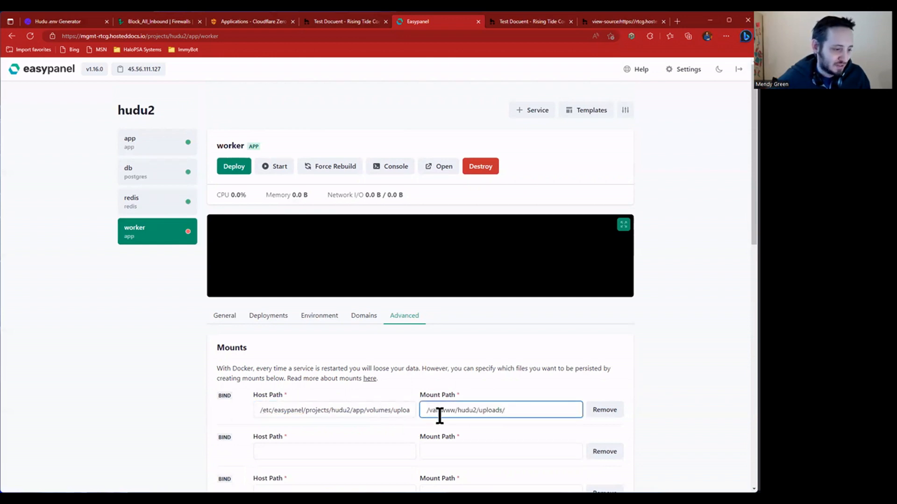
- Map the second bind mount from the app's public_uploads volume folder to /var/www/hudu2/public/uploads/
click(326, 451)
scroll(474, 405, down, 2)
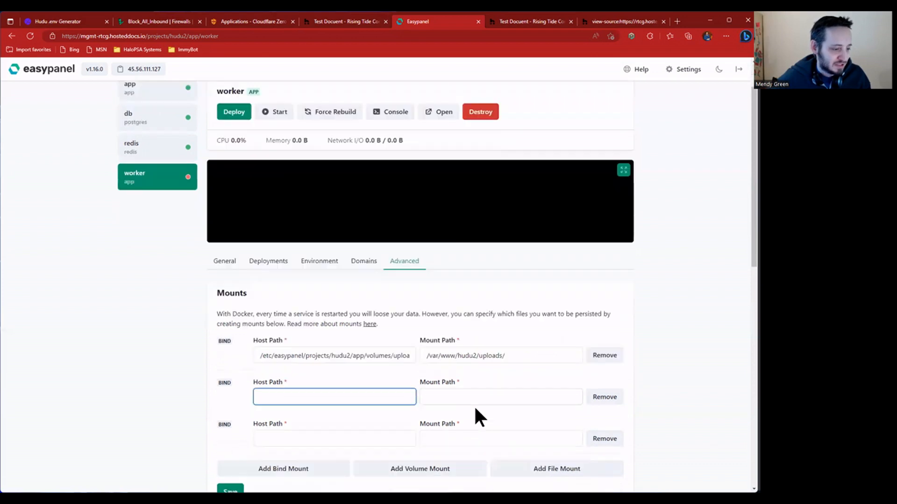
drag(380, 342, 414, 342)
triple_click(388, 348)
key(ctrl+c)
click(362, 382)
key(ctrl+v)
double_click(395, 387)
key(Left)
text(public_)
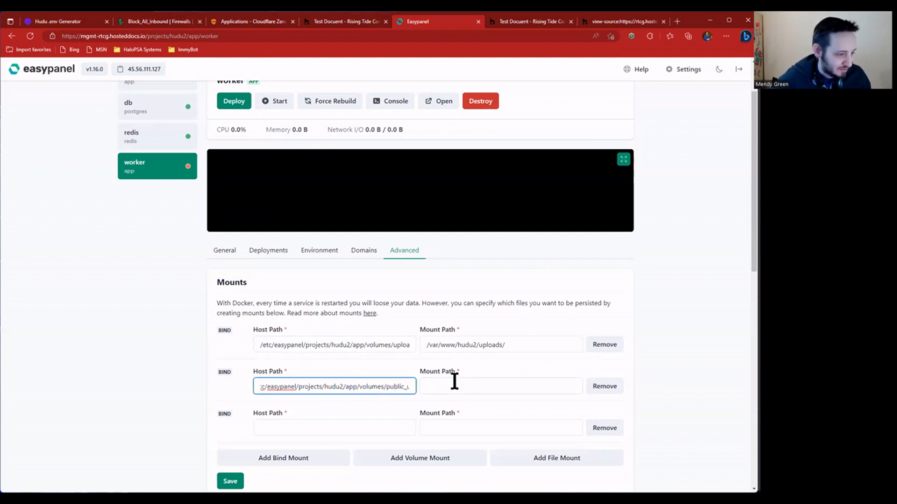
key(alt+Tab)
click(480, 383)
key(ctrl+v)
- Begin a third bind mount for 'app', then remove it as unneeded
click(462, 422)
click(334, 426)
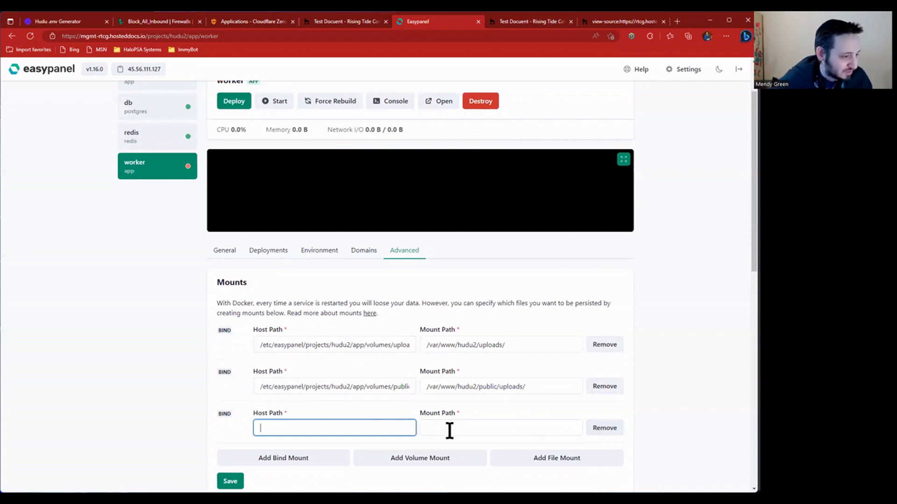
text(app)
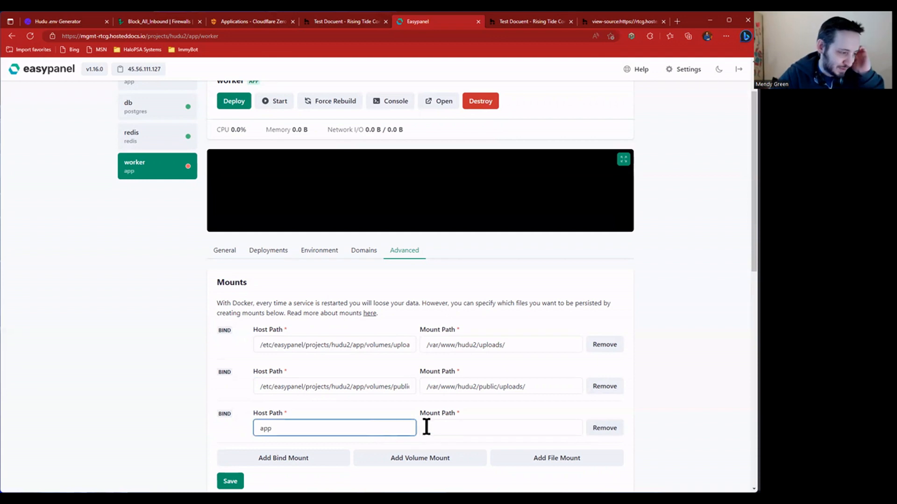
click(619, 425)
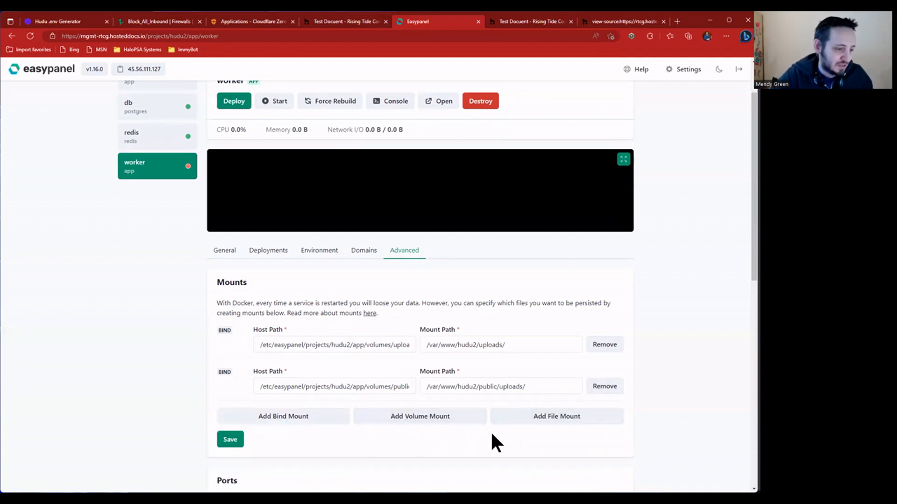
- Add an 'app' volume mounted at /app to the worker's mounts and save them
click(433, 420)
click(354, 426)
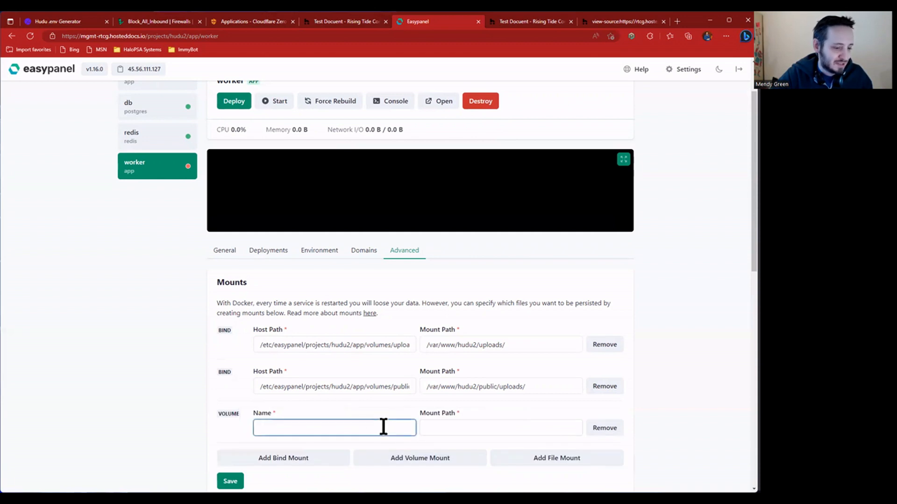
text(app)
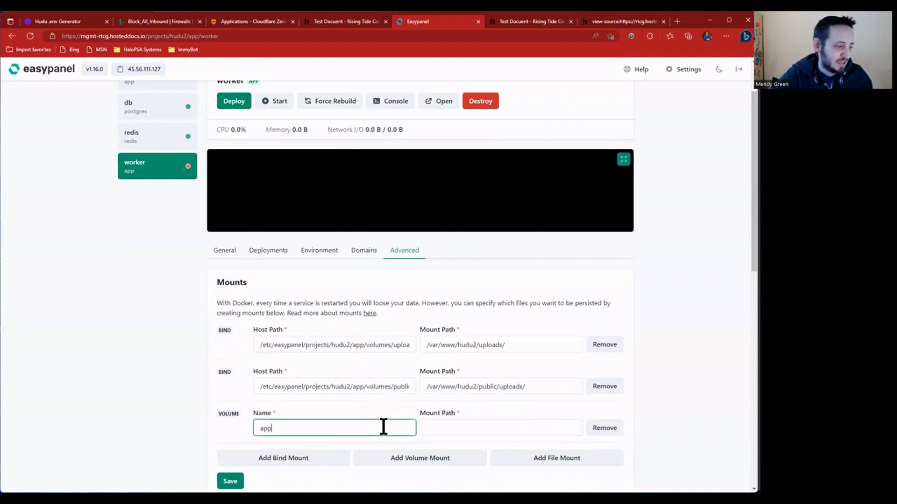
key(Tab)
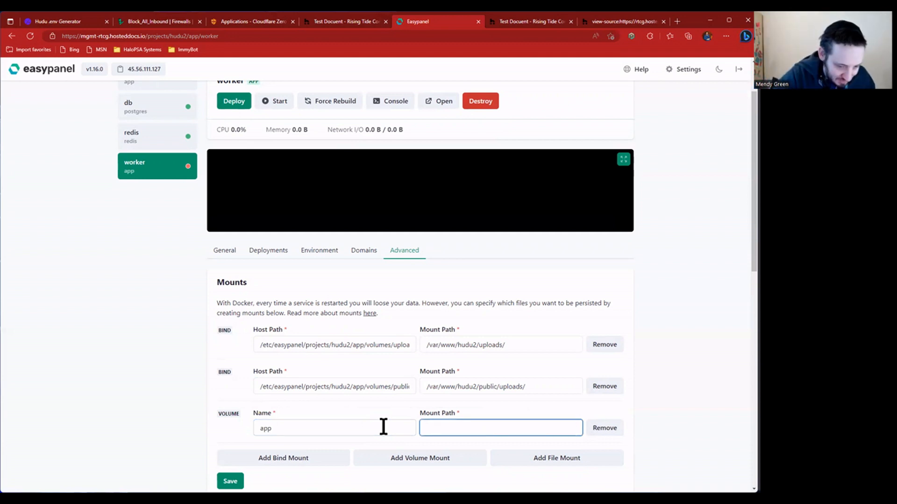
text(/app)
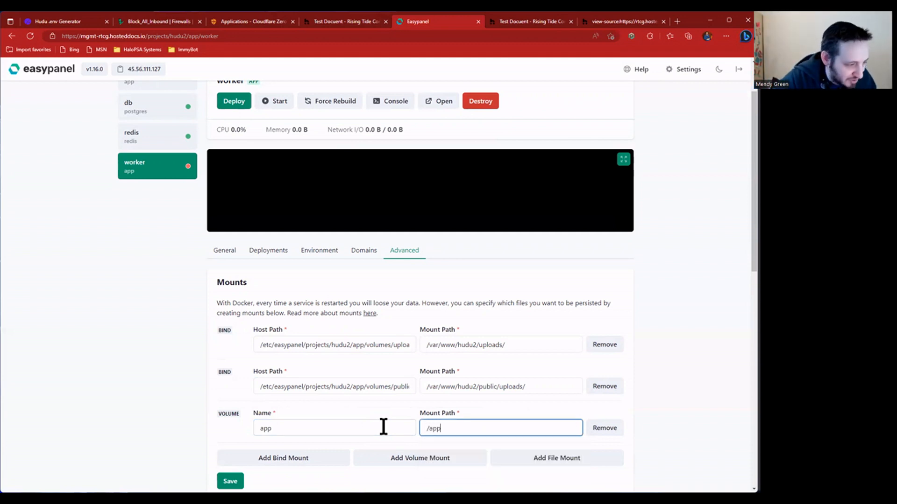
click(383, 426)
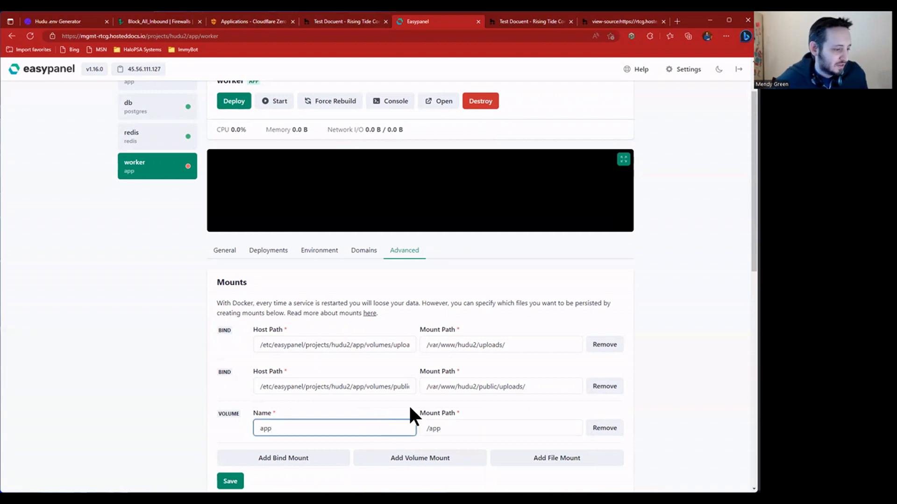
click(470, 423)
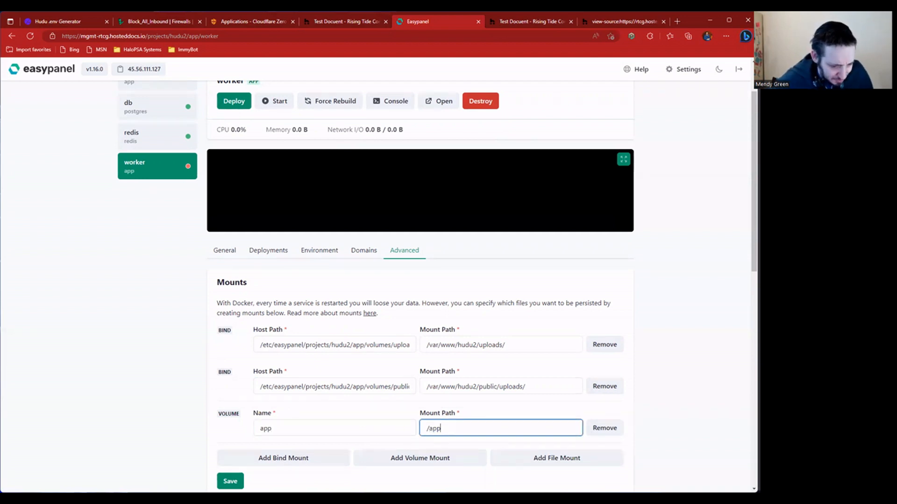
click(230, 481)
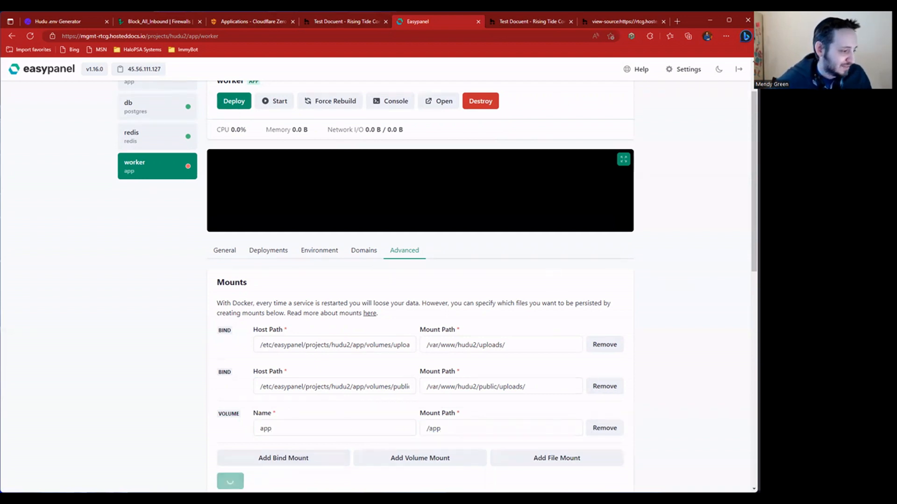
scroll(395, 285, down, 10)
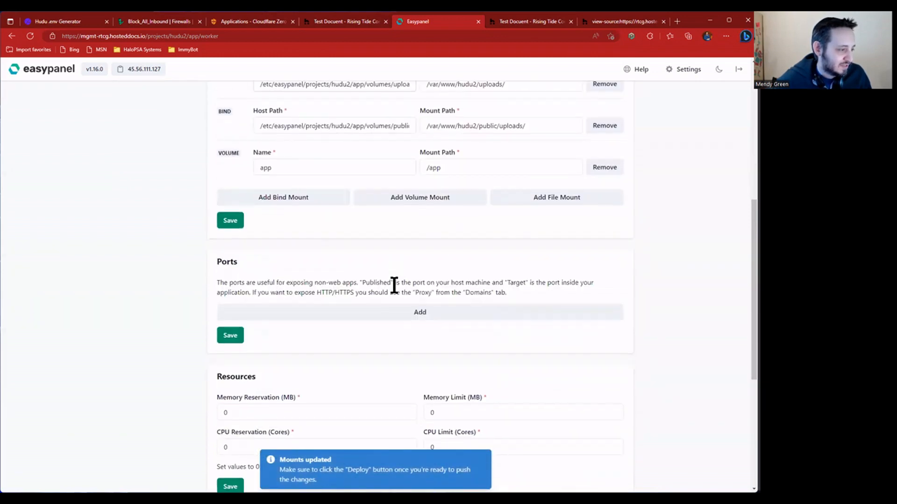
- Set the worker's start command to bundle exec sidekiq -C config/sidekiq.yml and save
click(282, 346)
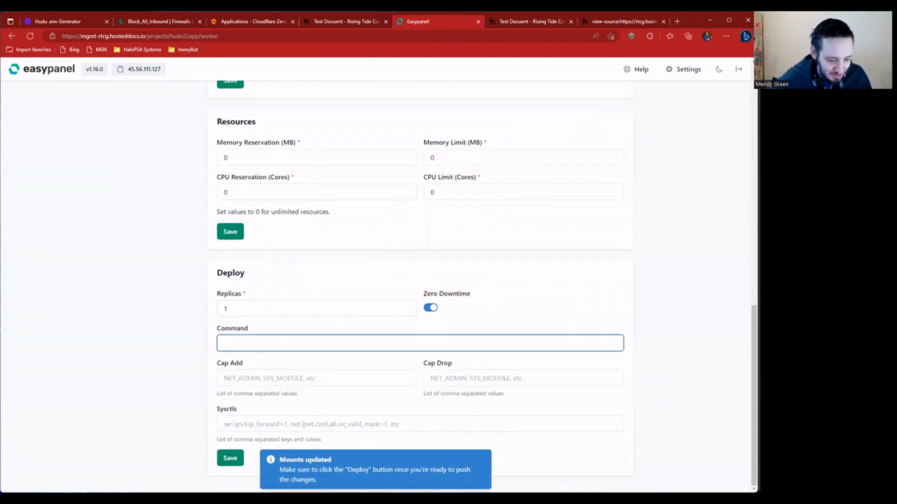
key(alt+Tab)
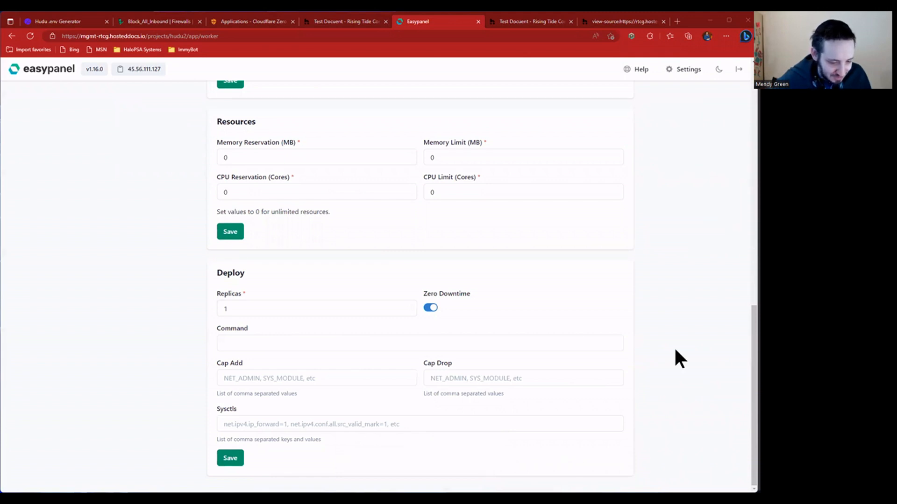
click(334, 339)
key(ctrl+v)
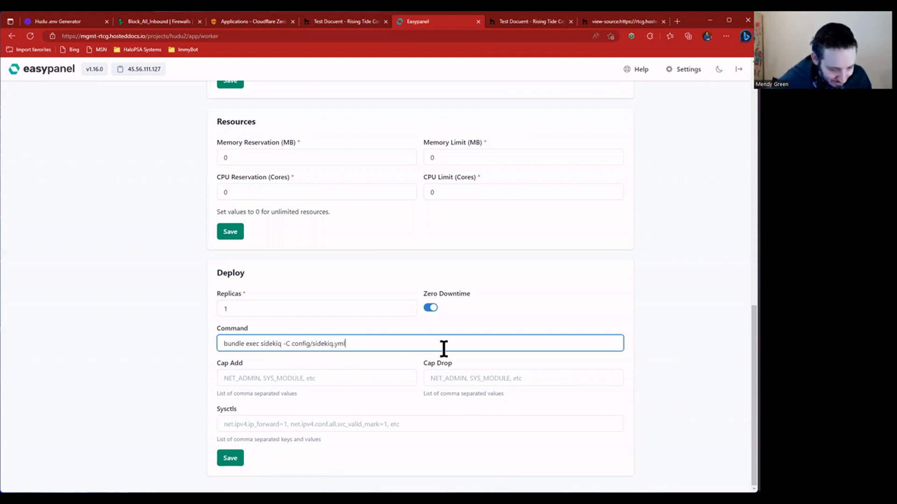
click(228, 460)
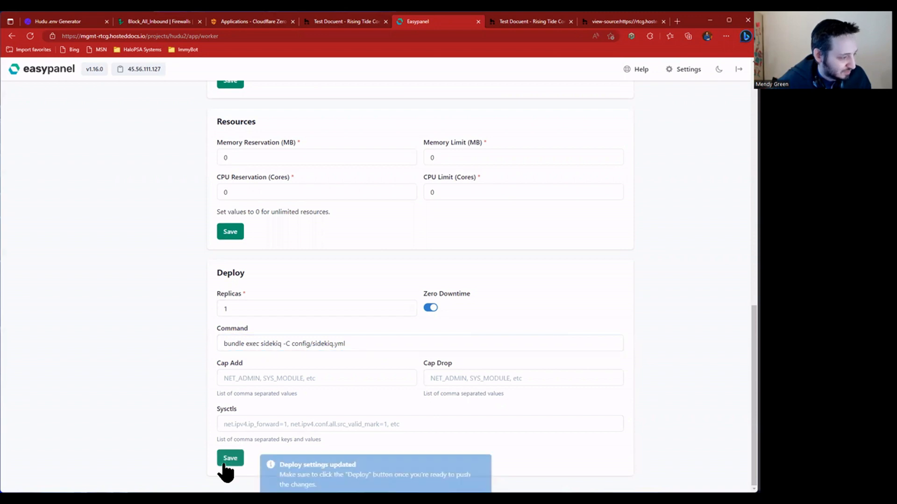
triple_click(348, 343)
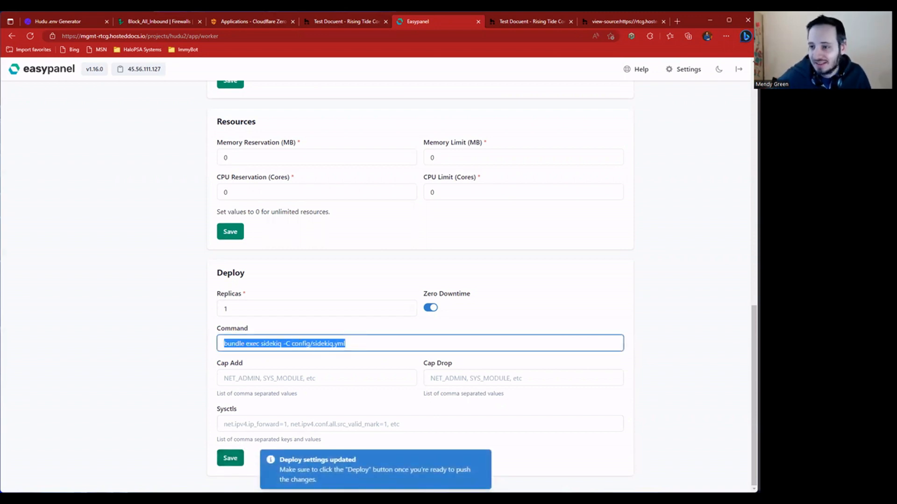
key(alt+Tab)
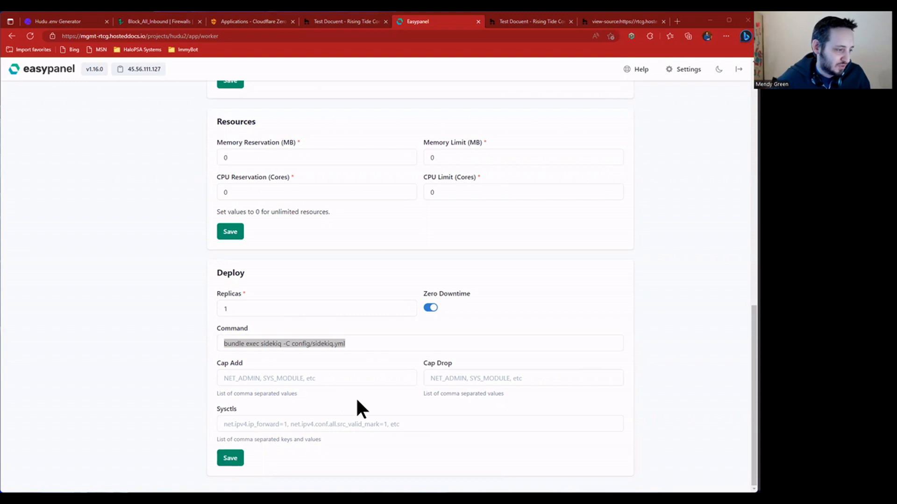
click(301, 361)
- Redeploy the worker, check its deployments, and return to the shared Test Docuent article
scroll(270, 426, up, 1)
scroll(255, 436, down, 1)
scroll(276, 403, up, 3)
scroll(288, 373, up, 10)
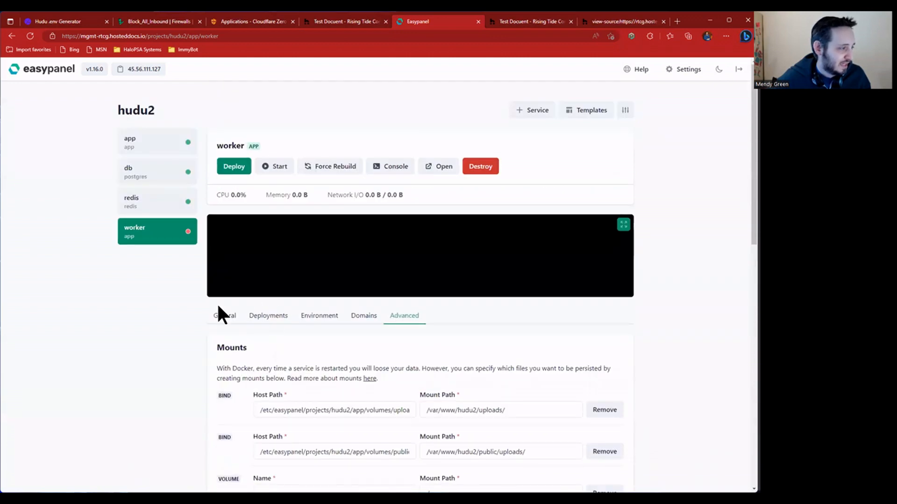
click(224, 315)
click(233, 172)
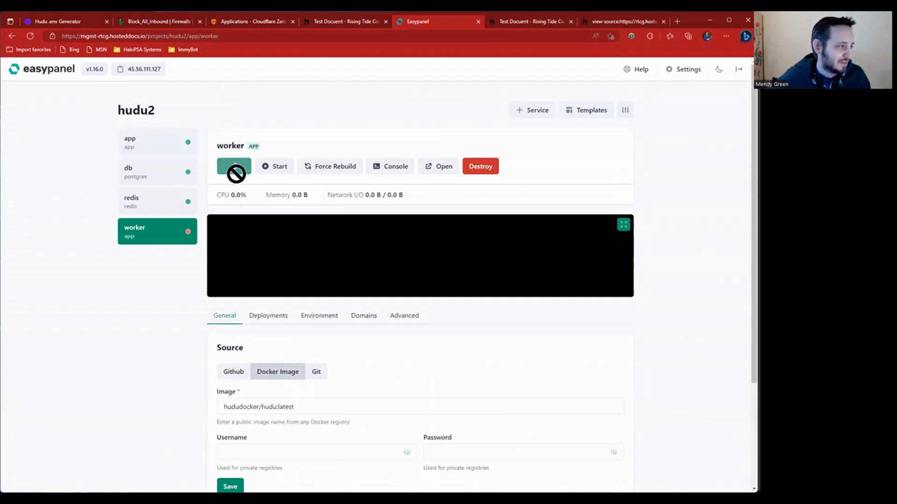
click(275, 317)
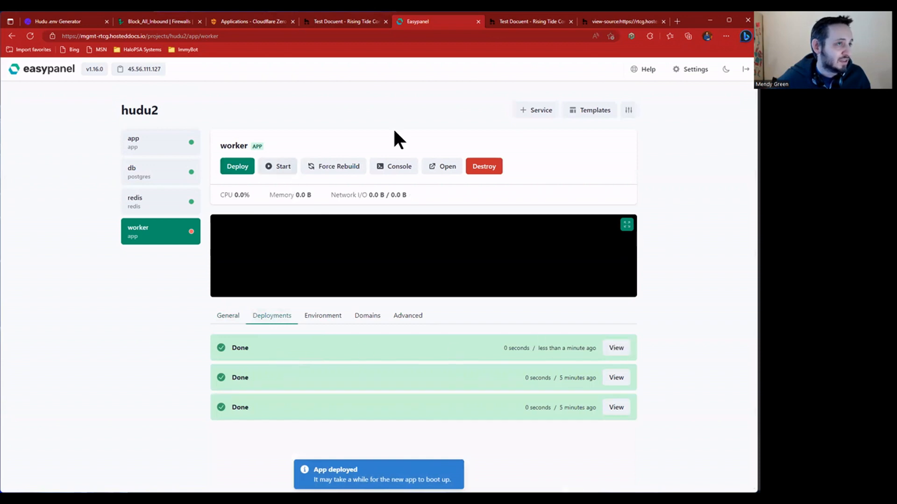
key(ctrl+Tab)
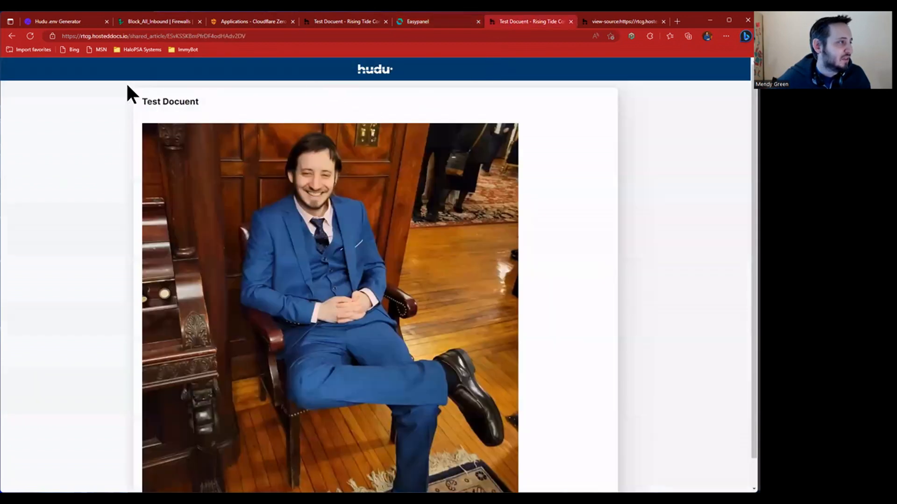
- Reload the shared article, check its page source, then reload the Test Docuent article
click(30, 36)
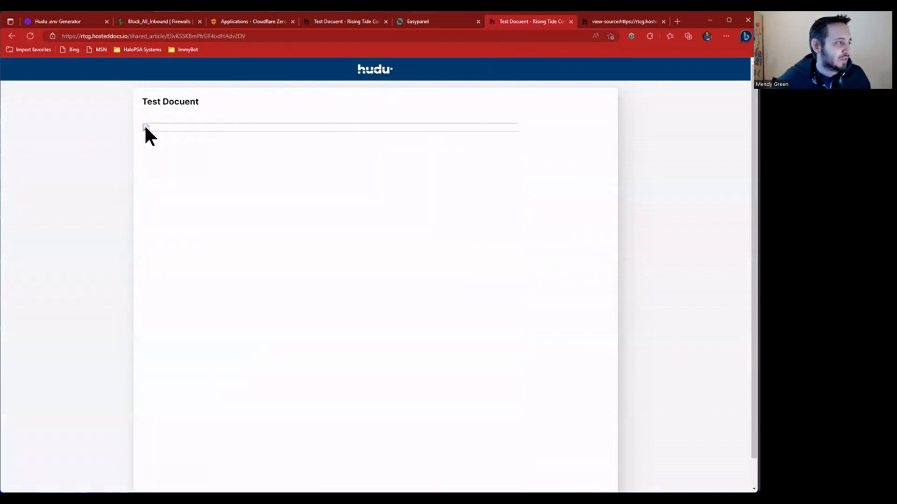
click(622, 21)
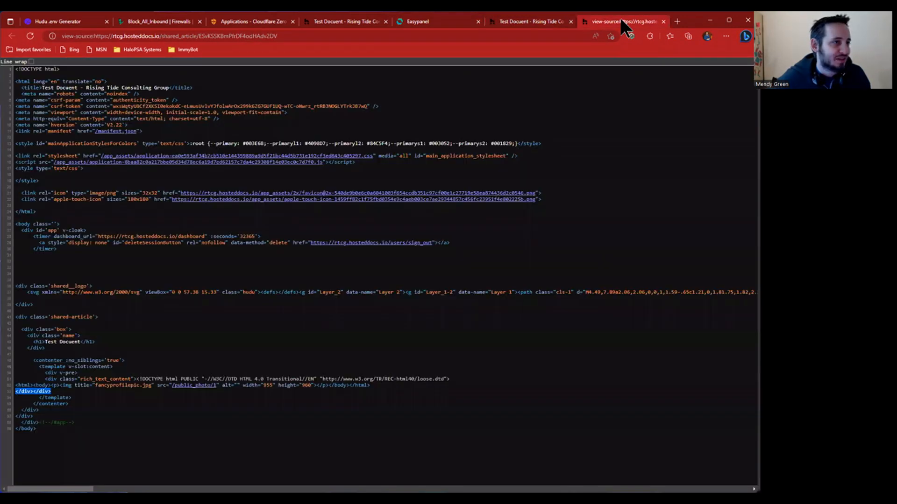
key(ctrl+w)
click(340, 21)
click(30, 36)
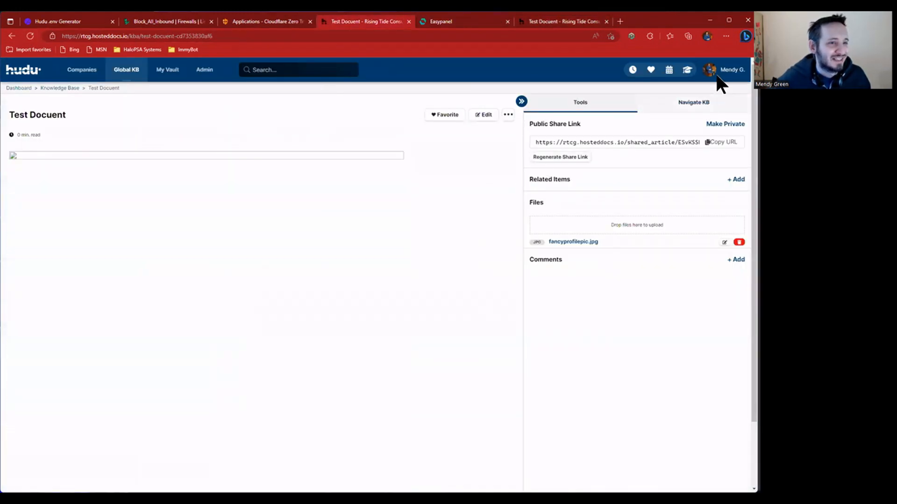
- Go through Companies and the knowledge base to Test Docuent and view its attached fancyprofilepic.jpg
click(89, 77)
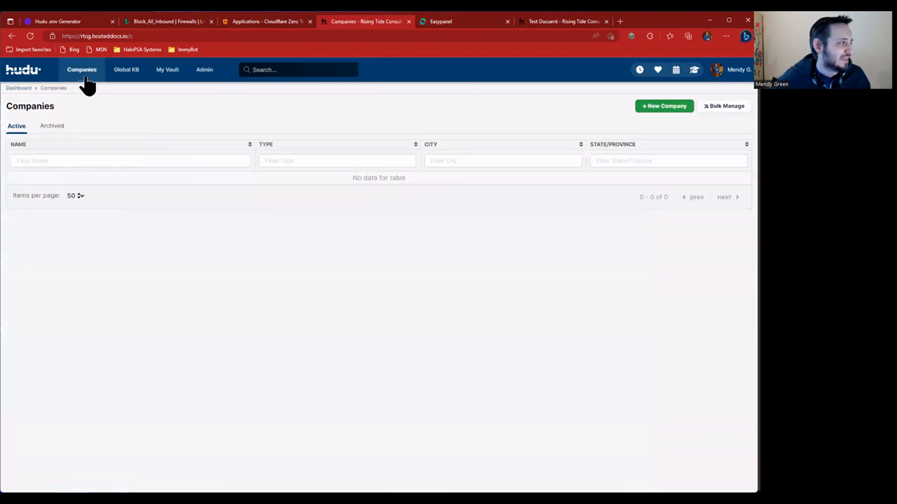
click(126, 70)
click(36, 185)
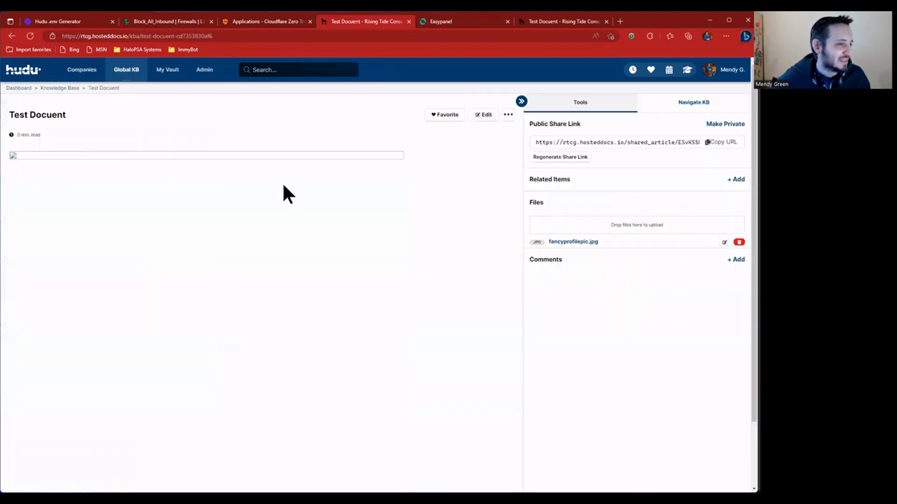
click(570, 242)
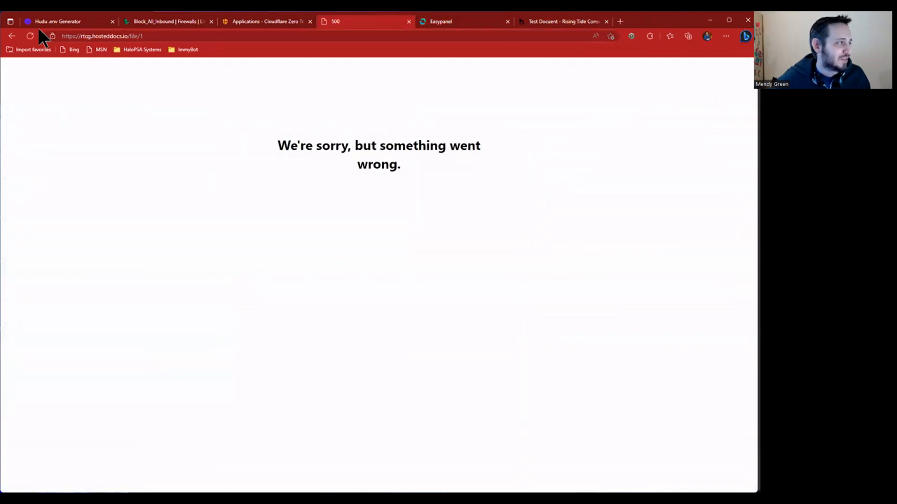
click(10, 36)
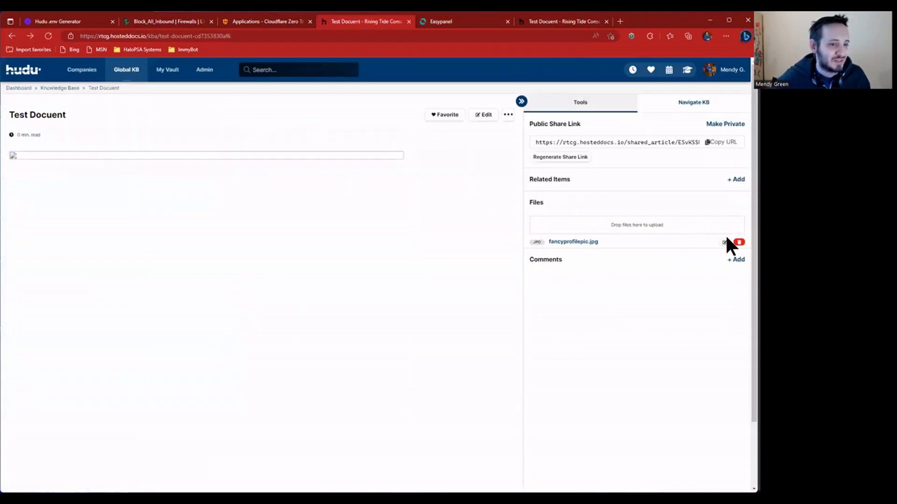
- Delete the fancyprofilepic.jpg attachment and broken image, publish, and open Profile & Preferences
click(738, 242)
click(420, 80)
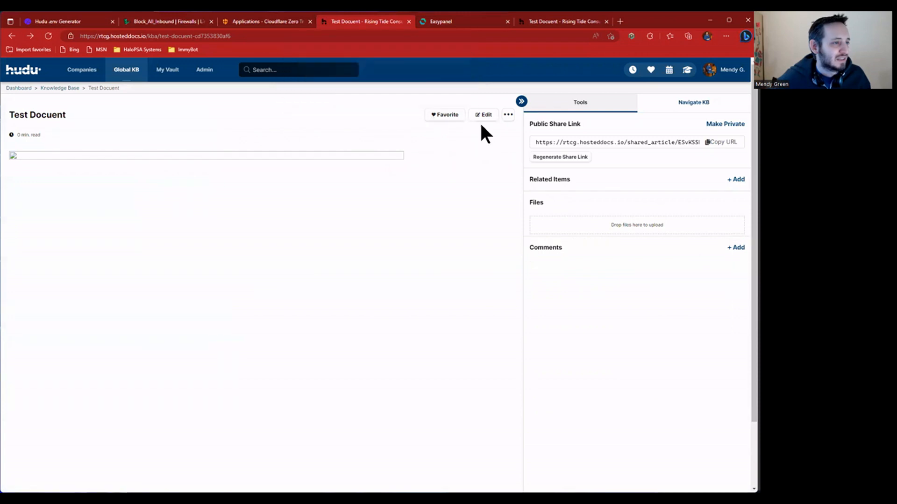
click(484, 115)
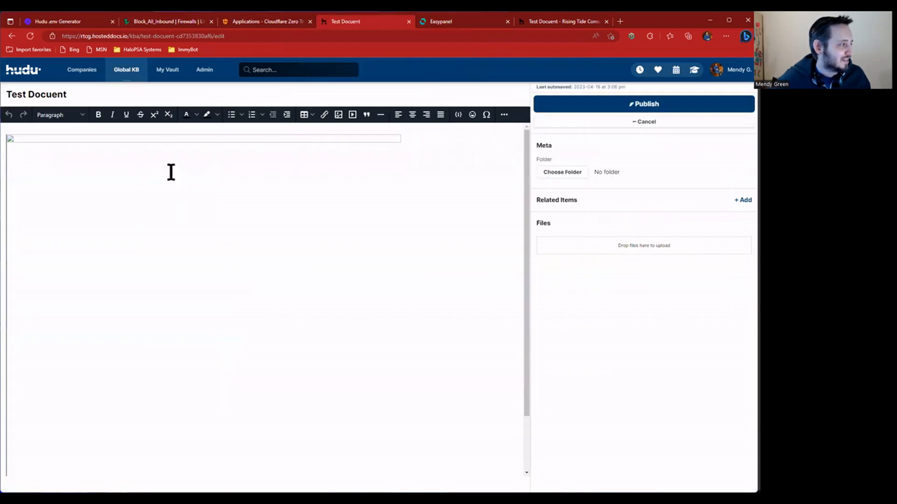
click(187, 166)
key(Delete)
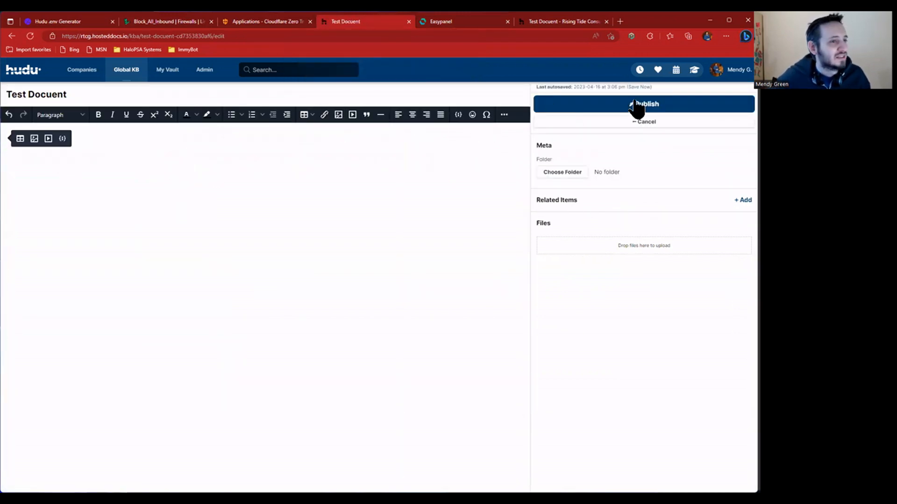
click(623, 108)
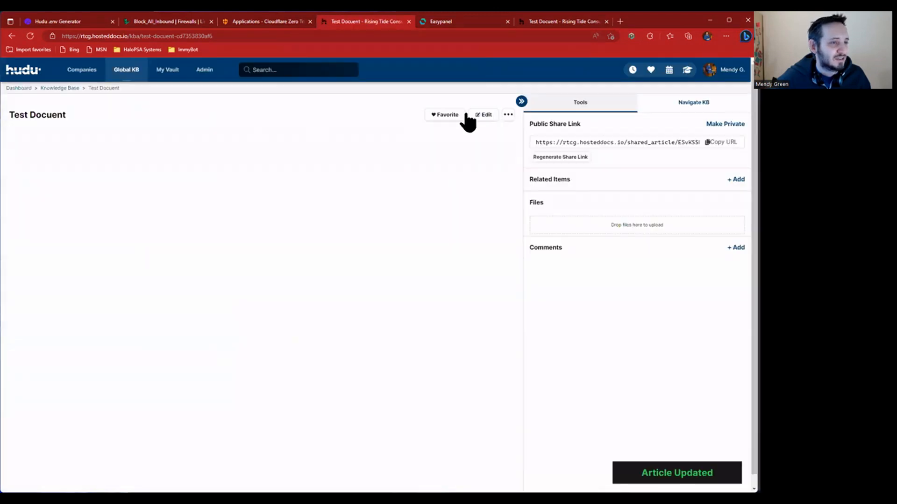
click(726, 75)
click(691, 103)
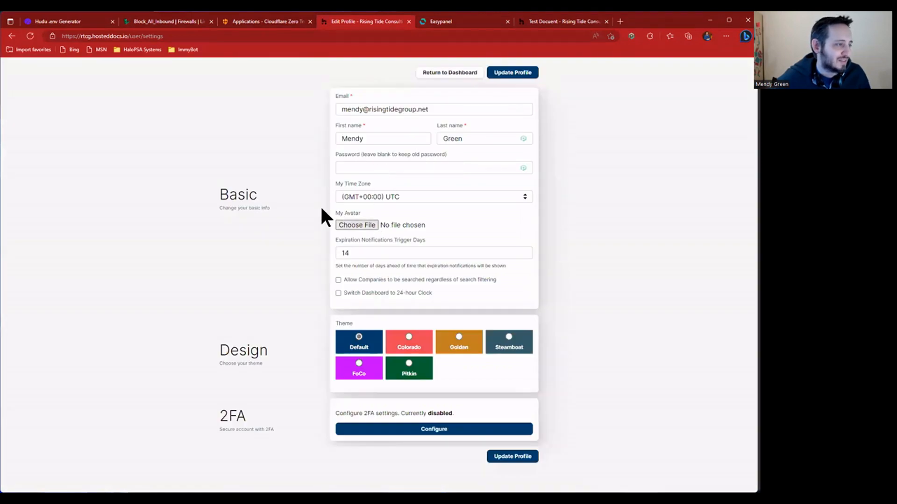
- Start choosing a profile avatar file, cancel the chooser, and save the profile settings
click(340, 224)
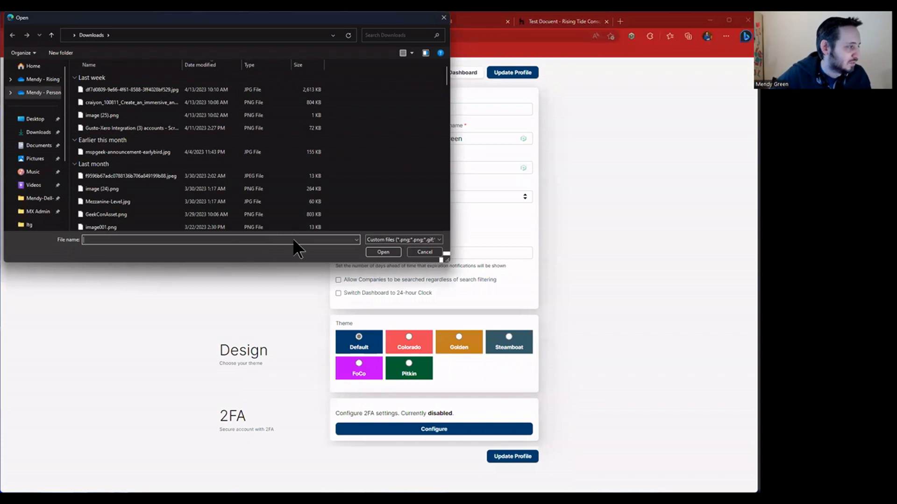
text(fanc)
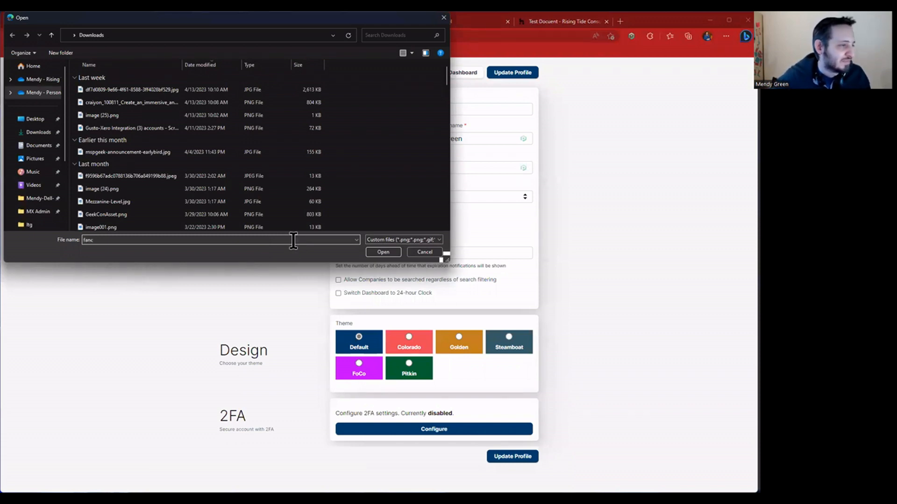
key(Escape)
click(509, 73)
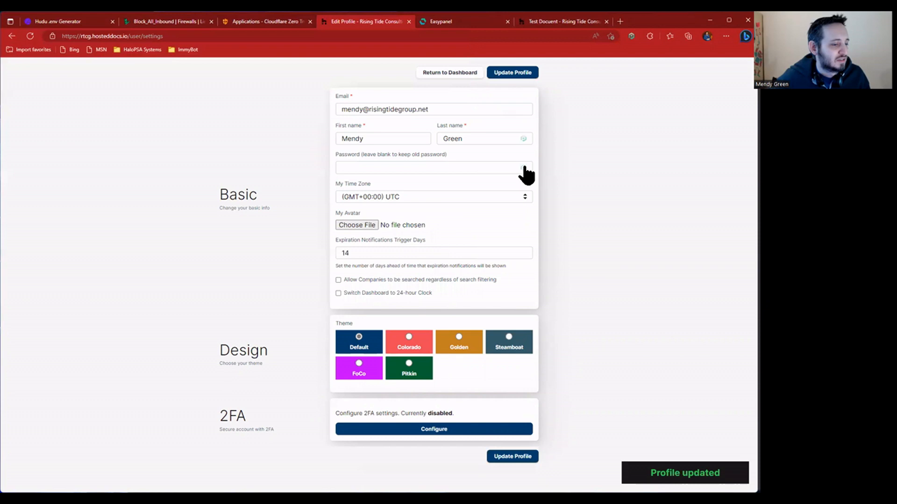
- Insert the fancyprofilepic.jpg photo into the Test Docuent article body and publish it
click(467, 74)
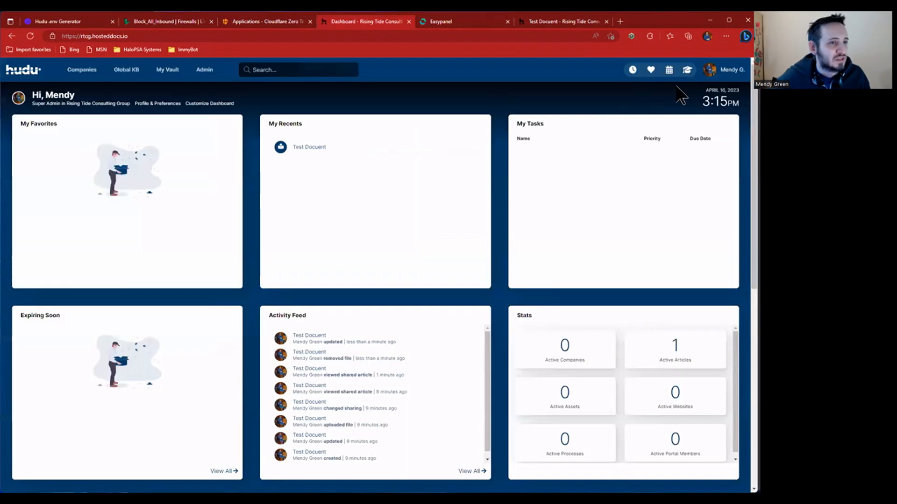
click(125, 71)
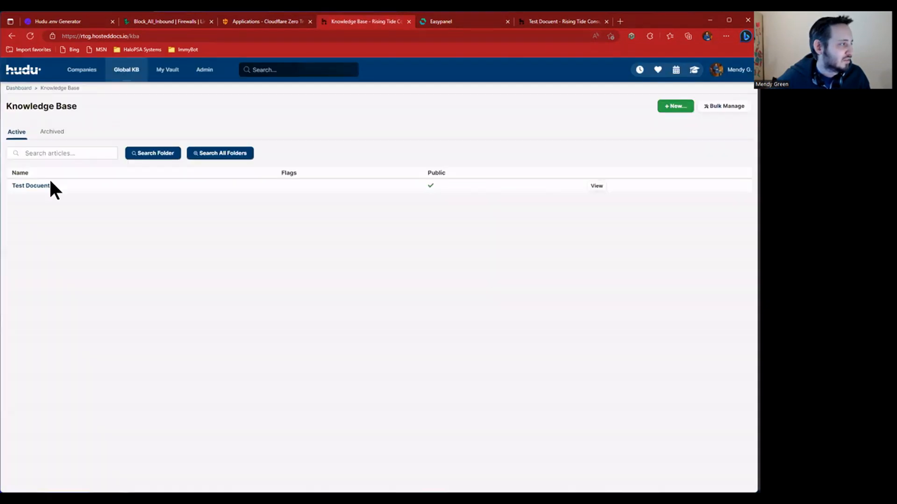
click(76, 185)
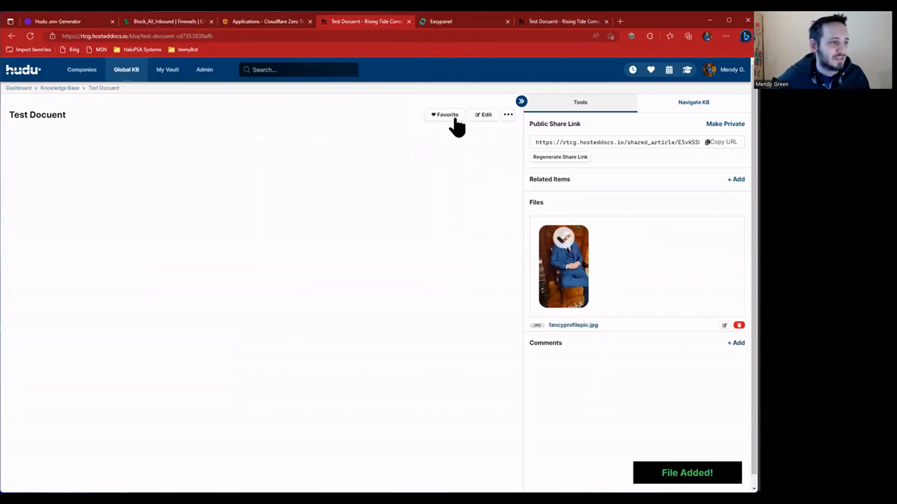
click(484, 115)
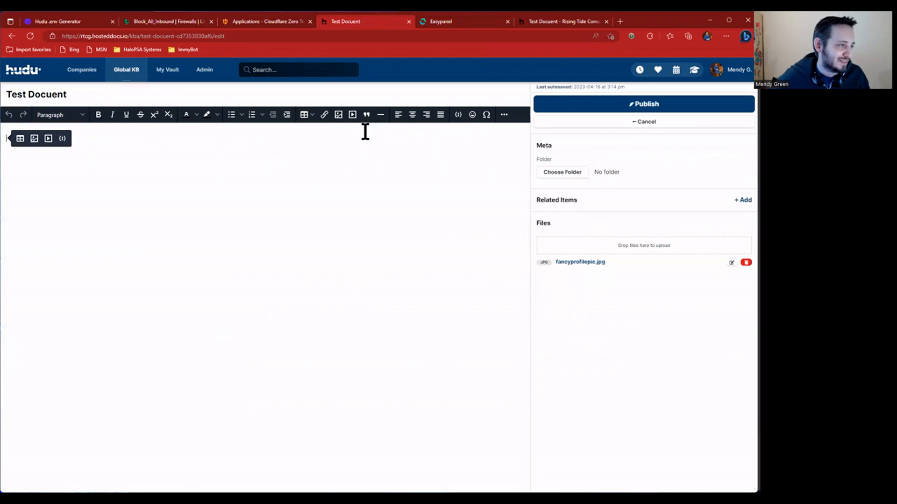
click(339, 115)
click(339, 114)
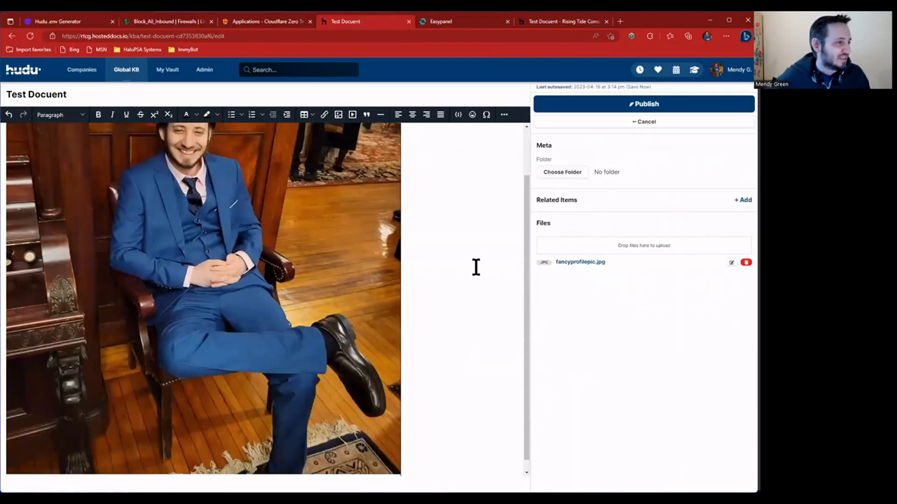
scroll(475, 266, up, 1)
click(631, 104)
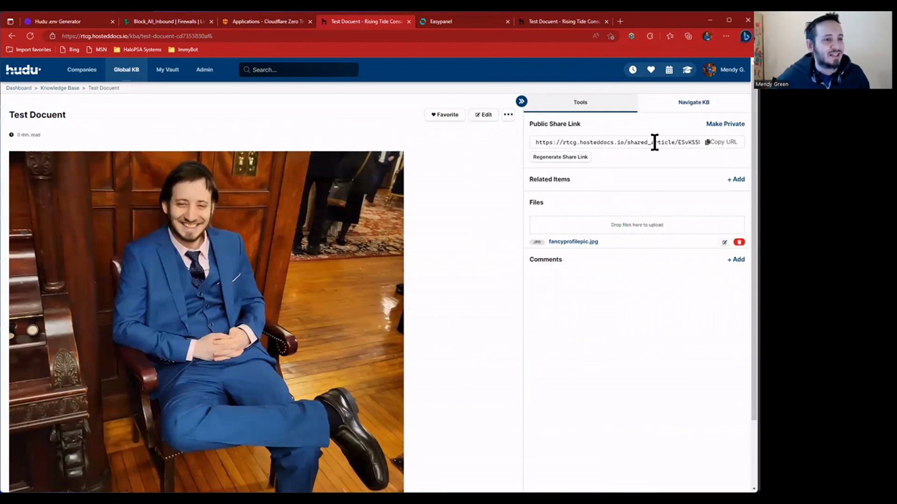
- Reload the public shared Test Docuent page so its embedded photo loads
click(554, 24)
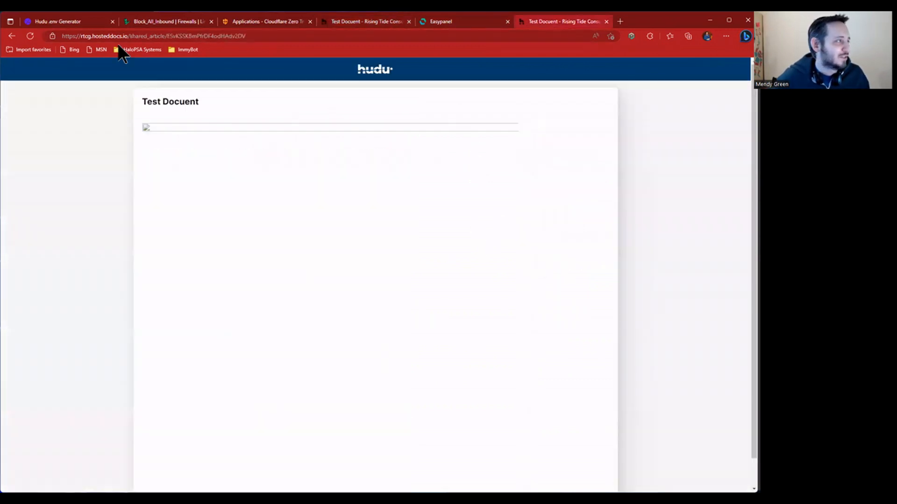
click(25, 36)
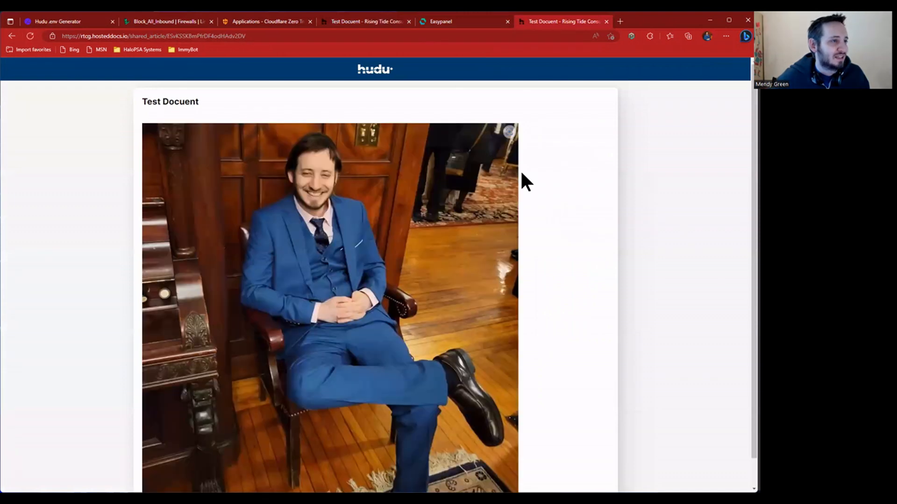
scroll(494, 174, down, 1)
scroll(494, 174, up, 1)
- Bring up the hudu2 worker service page in Easypanel
click(456, 21)
click(357, 22)
click(435, 26)
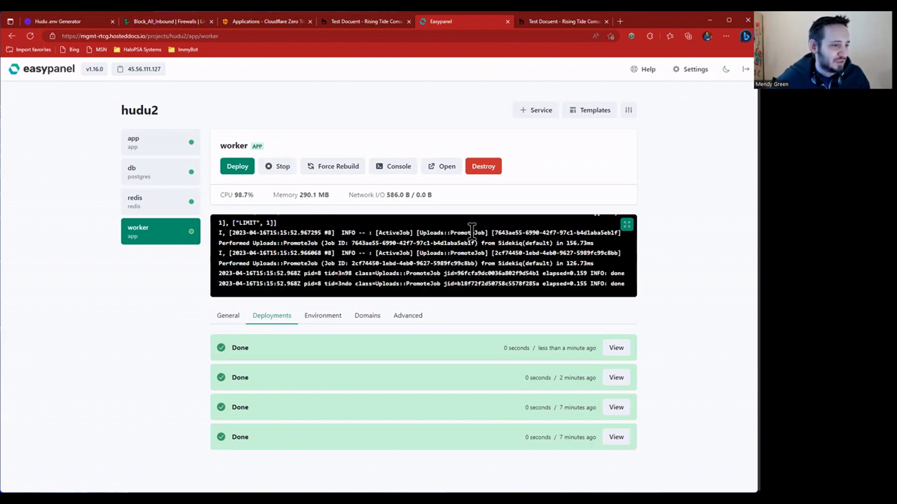
click(626, 225)
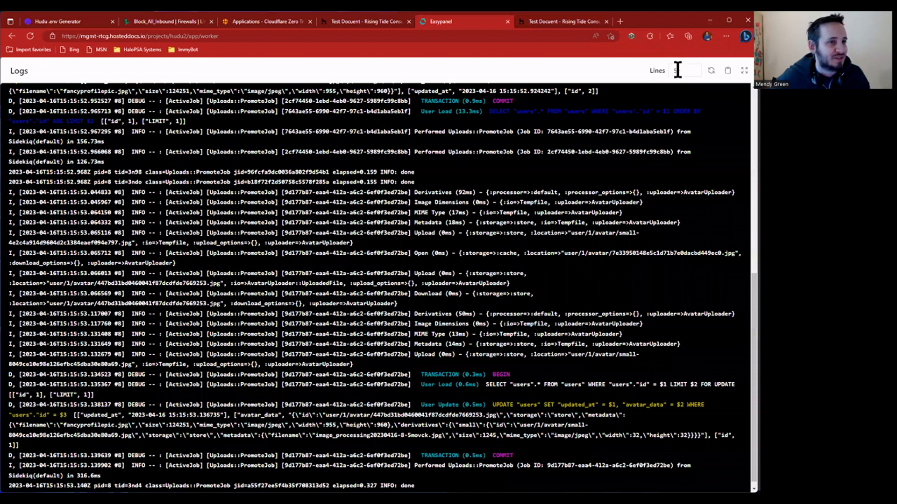
double_click(677, 70)
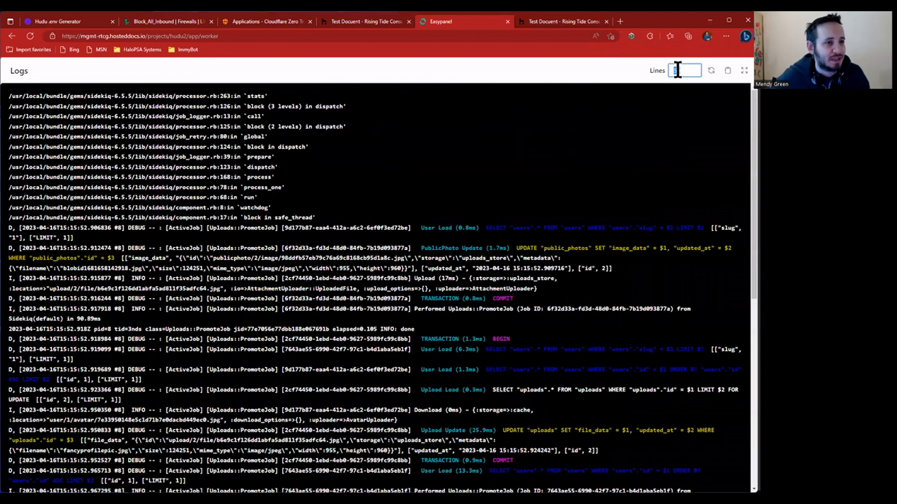
text(4)
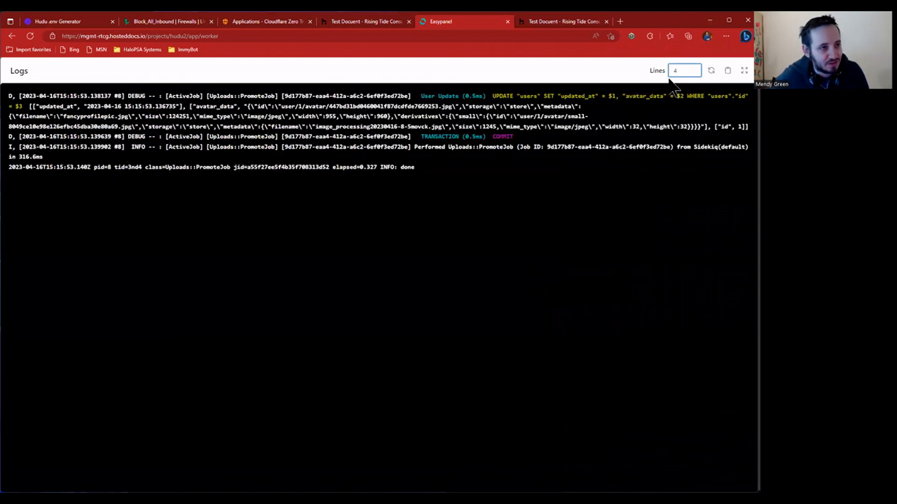
key(BackSpace)
text(5)
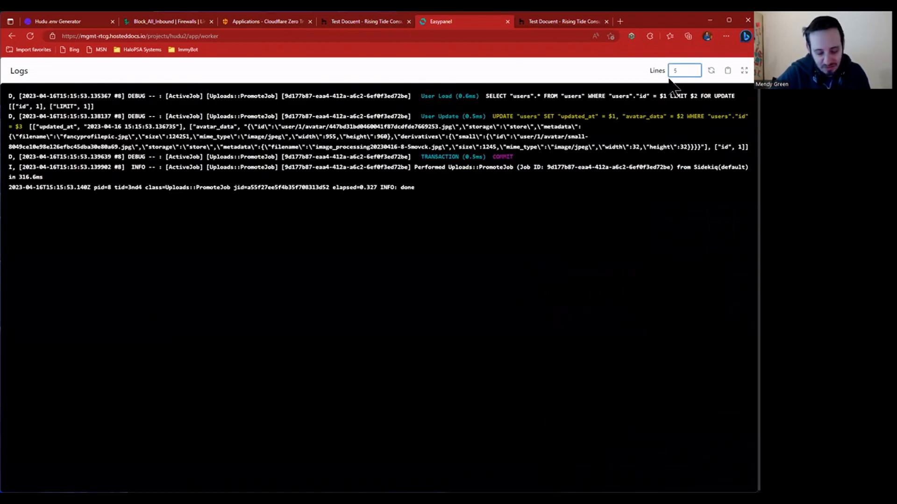
text(00)
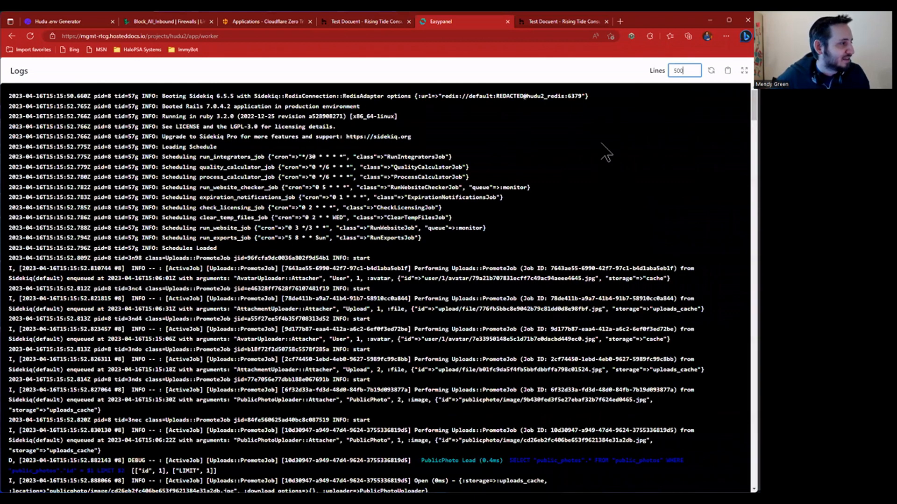
drag(162, 95, 527, 105)
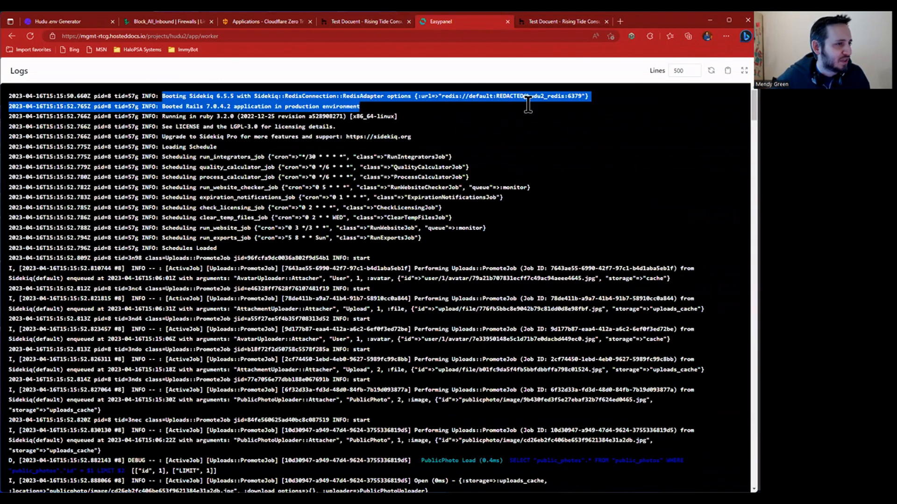
drag(442, 96, 582, 96)
click(504, 116)
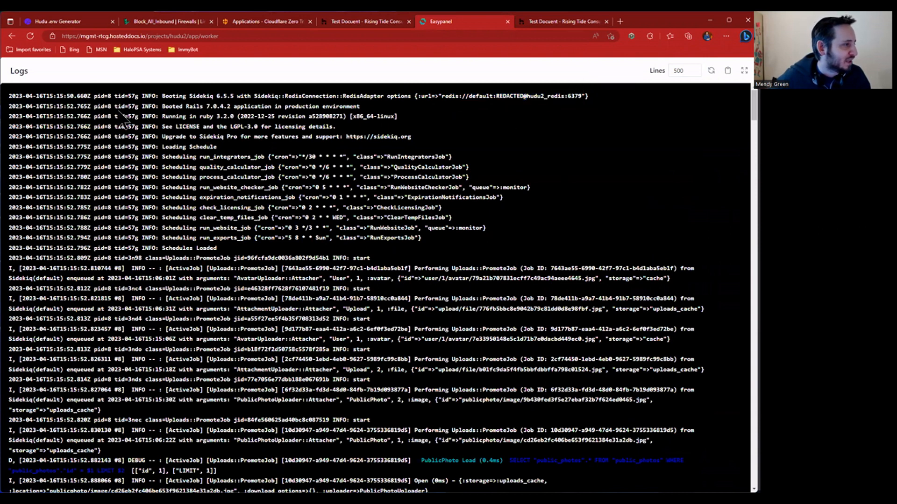
scroll(206, 255, down, 5)
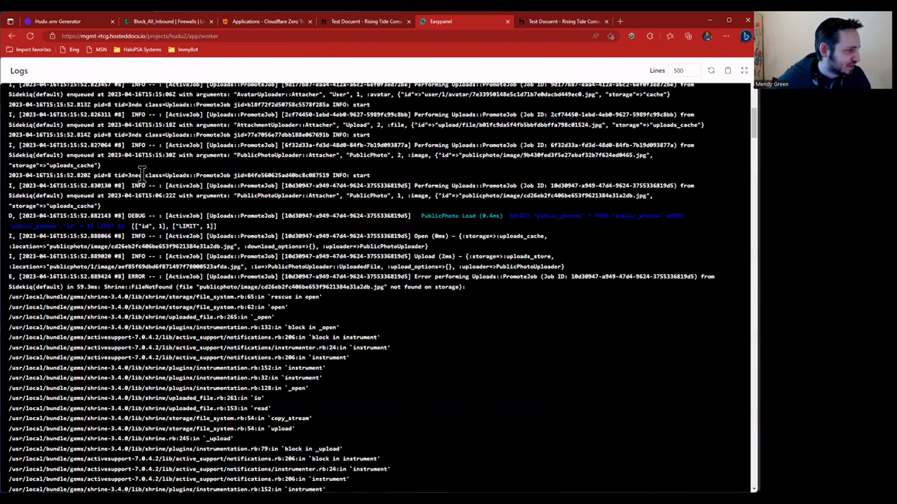
scroll(201, 234, down, 6)
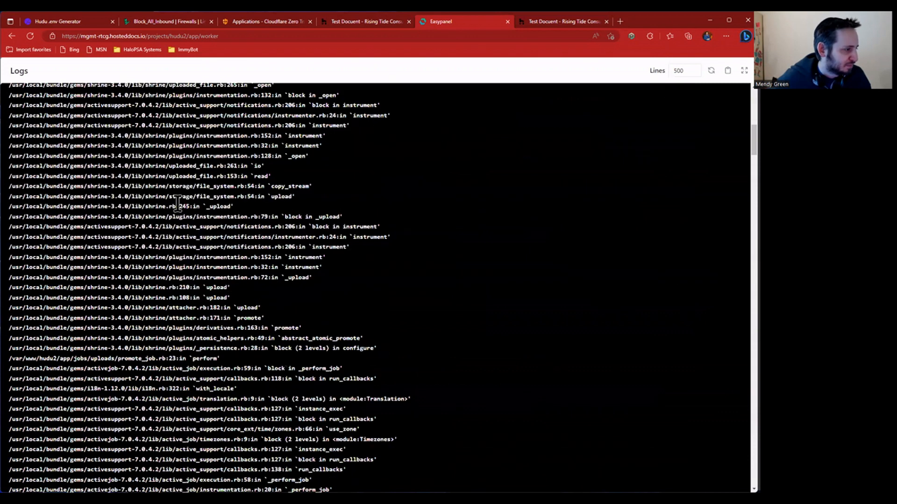
scroll(178, 205, up, 3)
scroll(410, 280, up, 4)
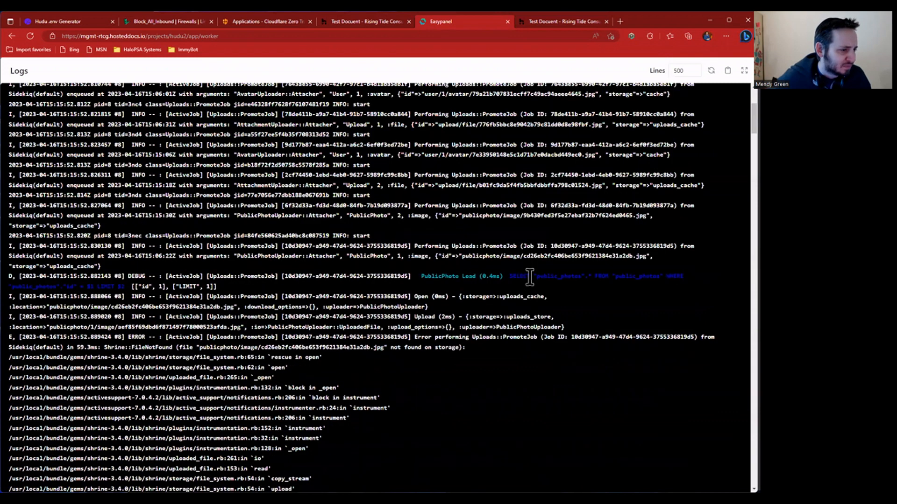
scroll(404, 220, down, 5)
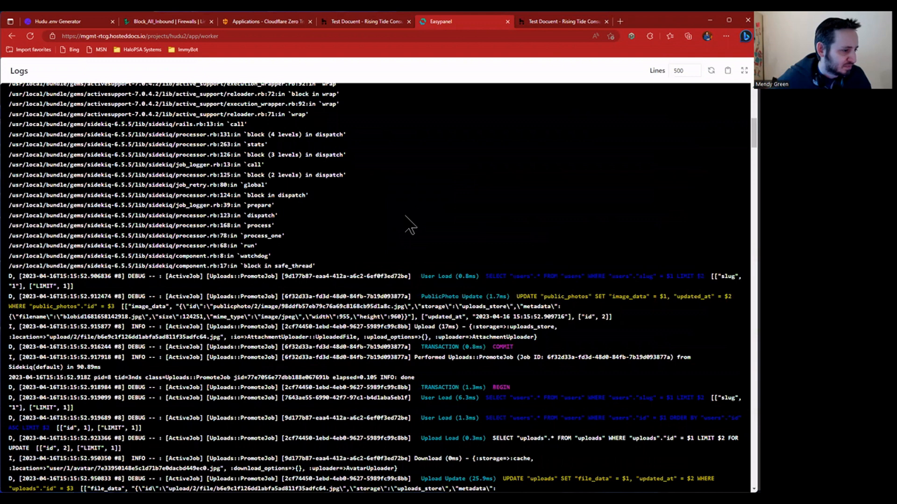
scroll(410, 225, down, 20)
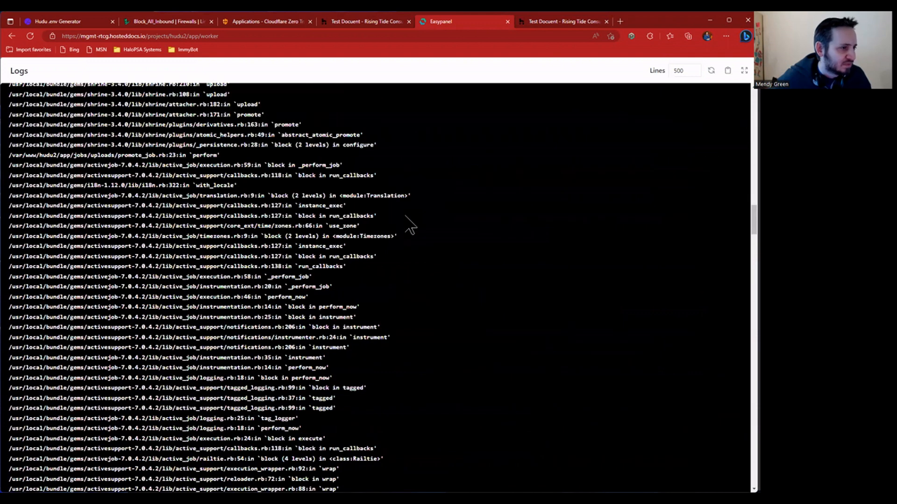
scroll(410, 226, up, 10)
scroll(411, 225, down, 8)
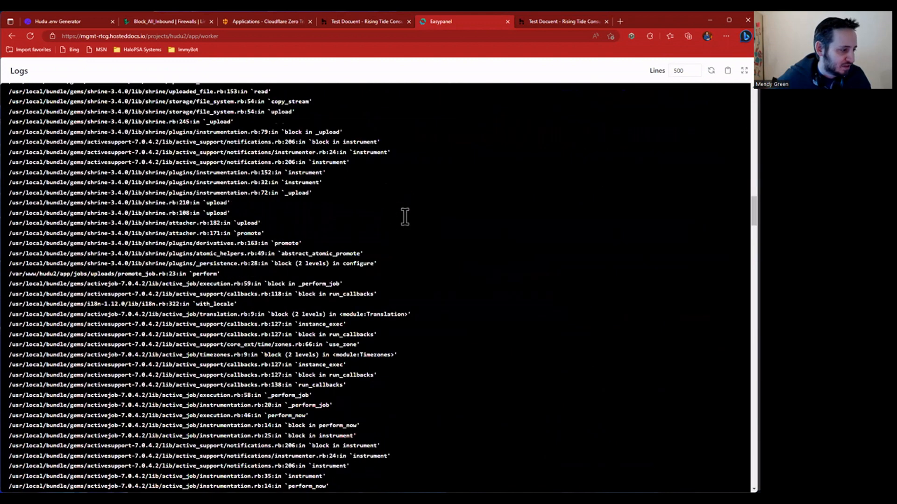
scroll(411, 226, up, 8)
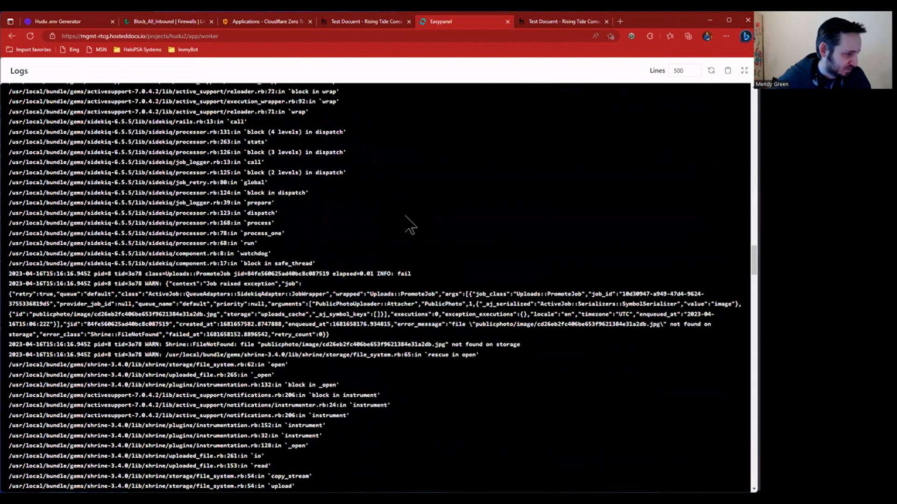
scroll(411, 226, down, 8)
scroll(411, 226, down, 10)
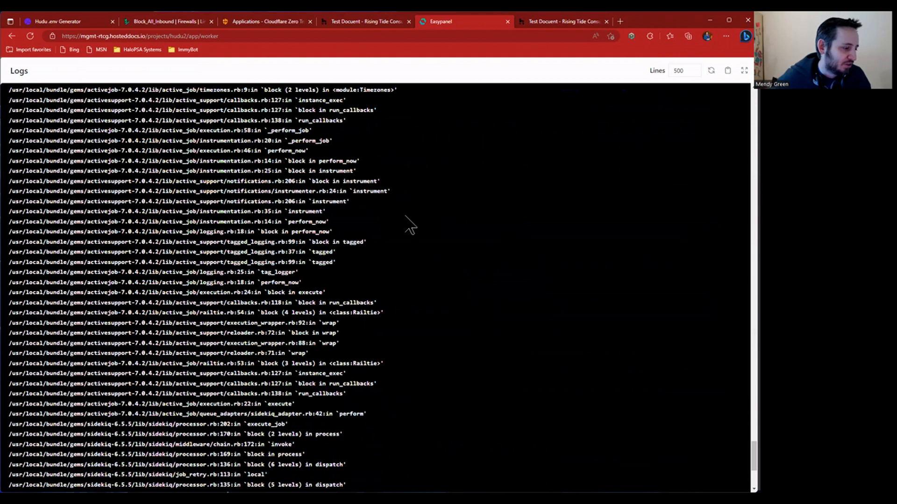
scroll(410, 226, down, 5)
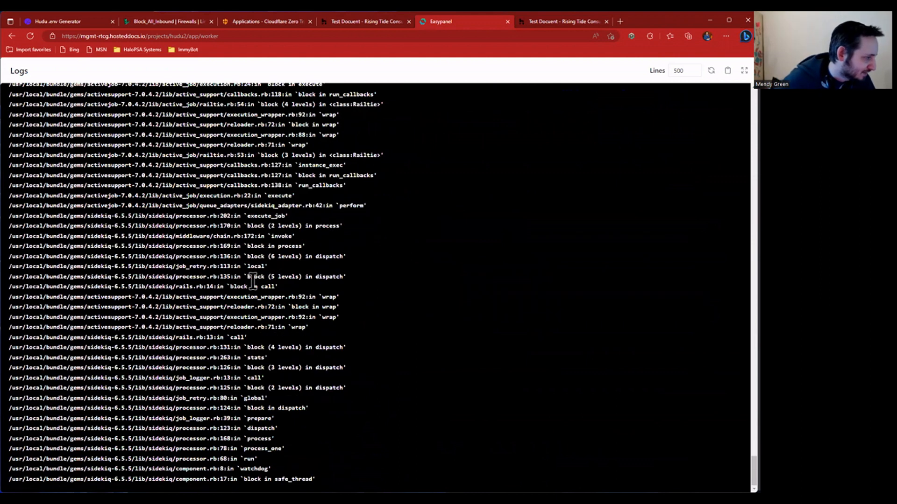
scroll(474, 140, up, 6)
- Close the full-screen worker log and return to the Test Docuent article
key(Escape)
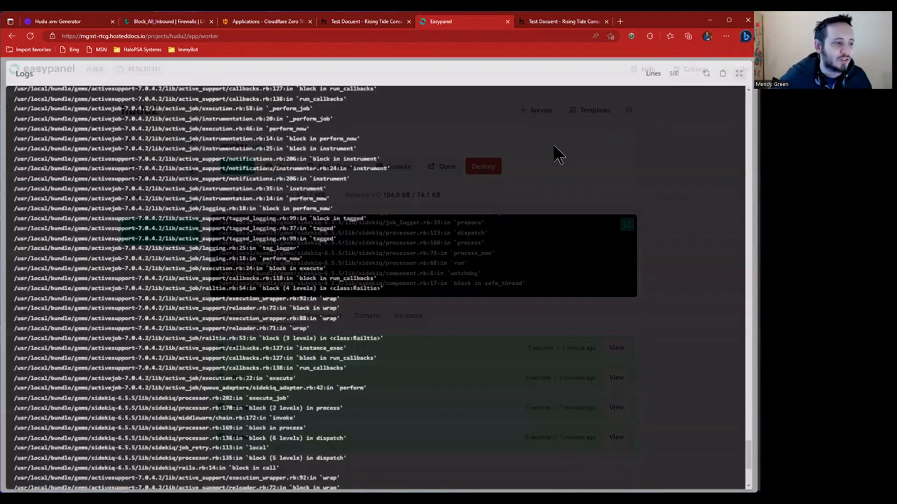
key(ctrl+Tab)
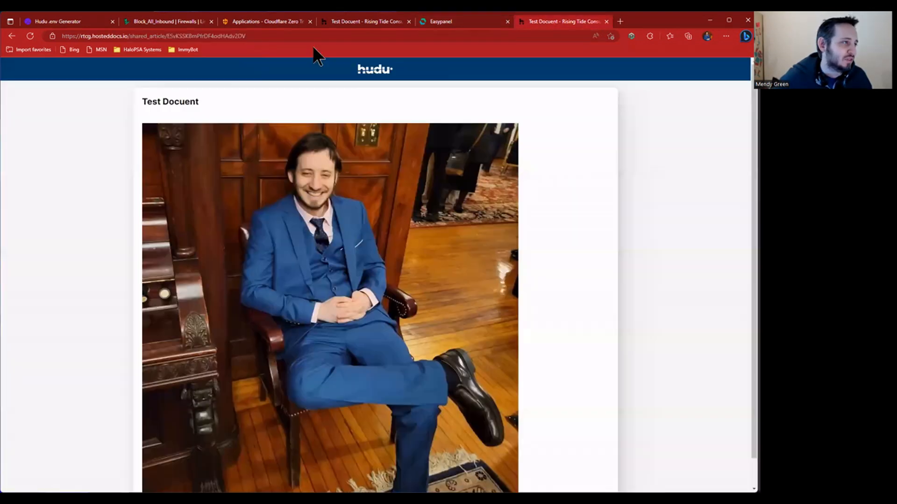
click(394, 23)
- Open the Leaderboard report from Hudu admin, then check the shared article and Easypanel worker
click(204, 70)
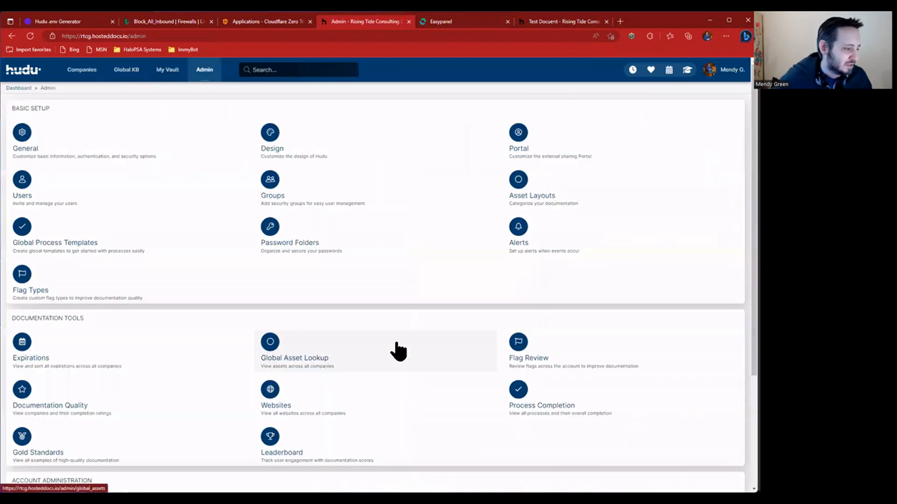
scroll(394, 350, down, 3)
click(296, 300)
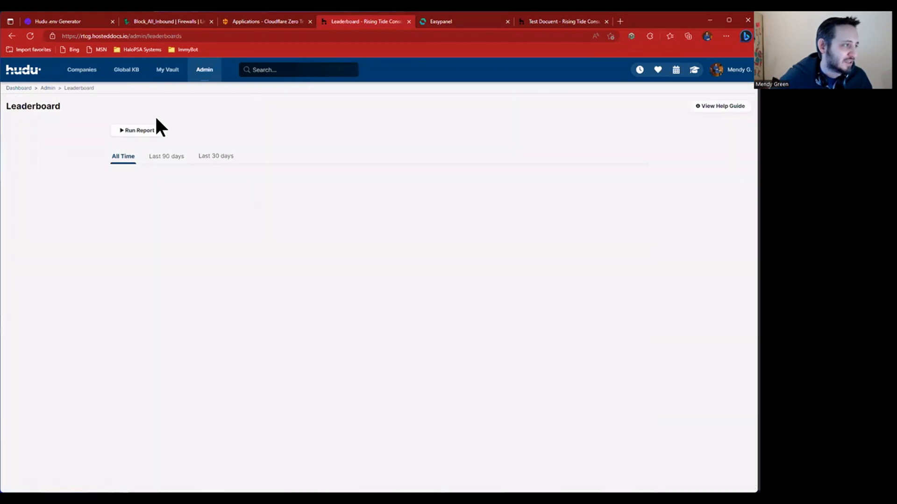
click(561, 21)
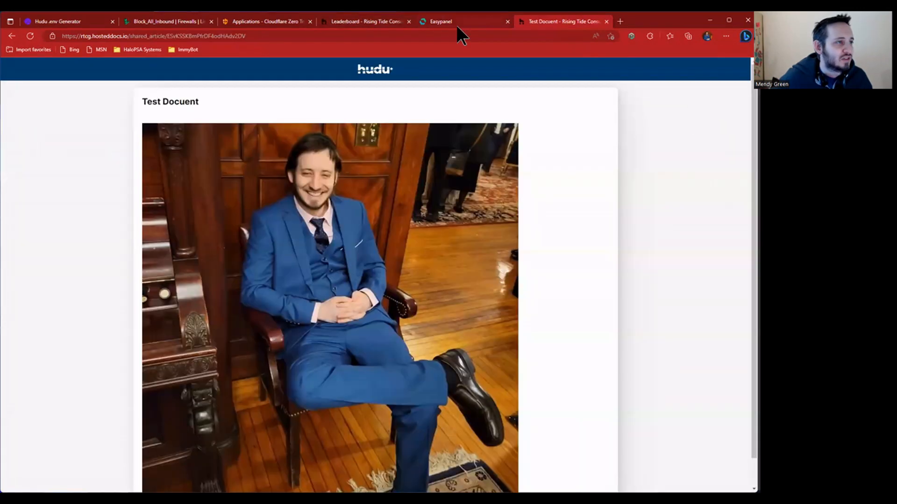
click(456, 21)
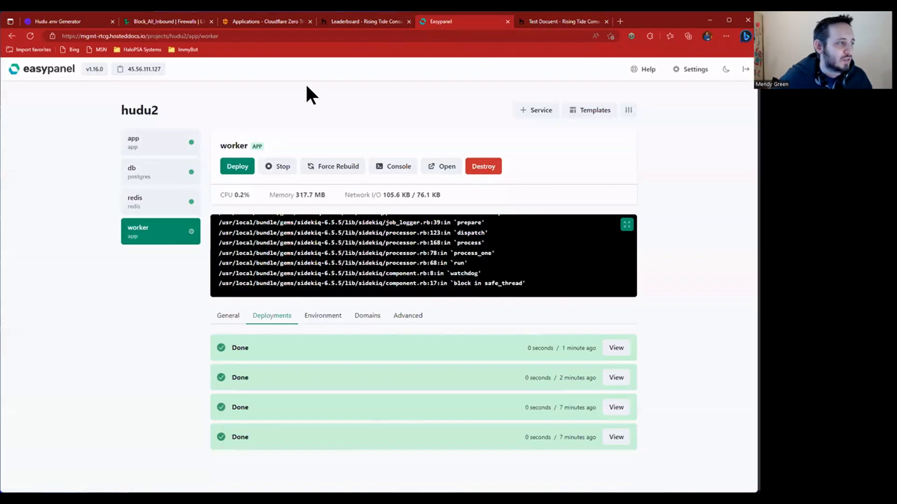
- Inspect the worker's domain and upload bind-mount host paths, then stop the hudu2 app service
click(368, 320)
click(398, 318)
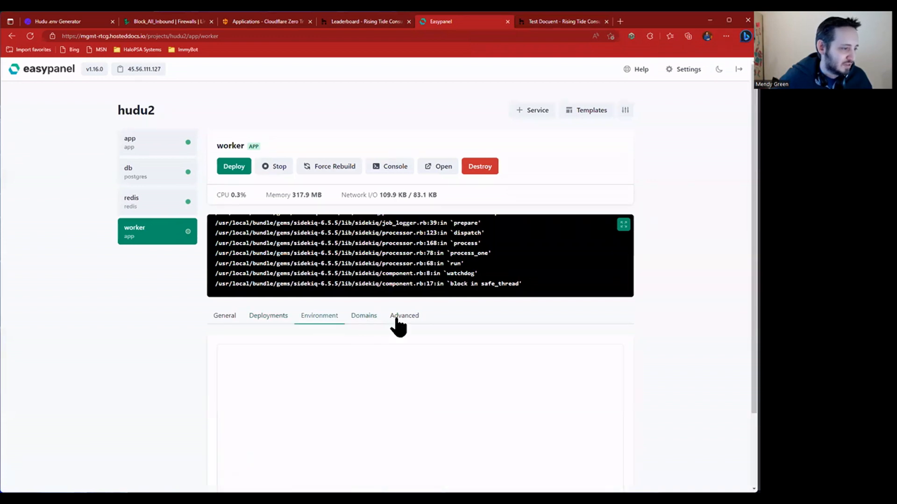
scroll(439, 422, down, 1)
drag(263, 345, 384, 344)
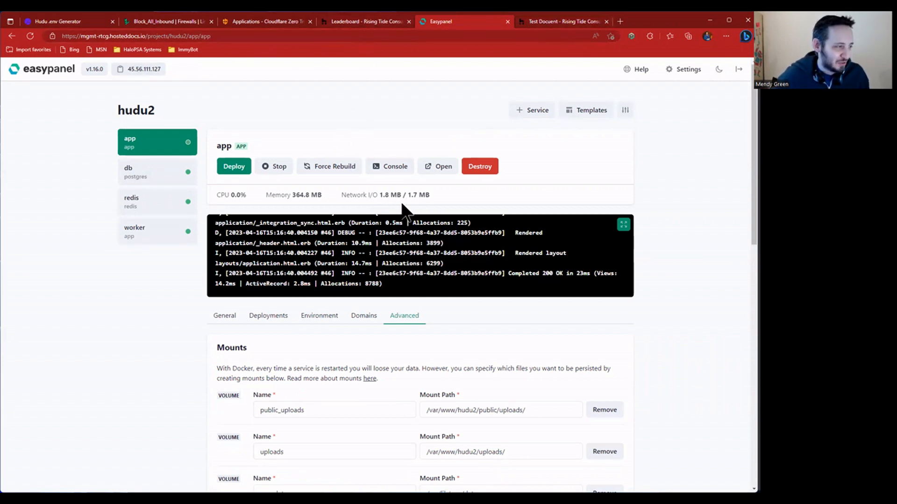
click(278, 167)
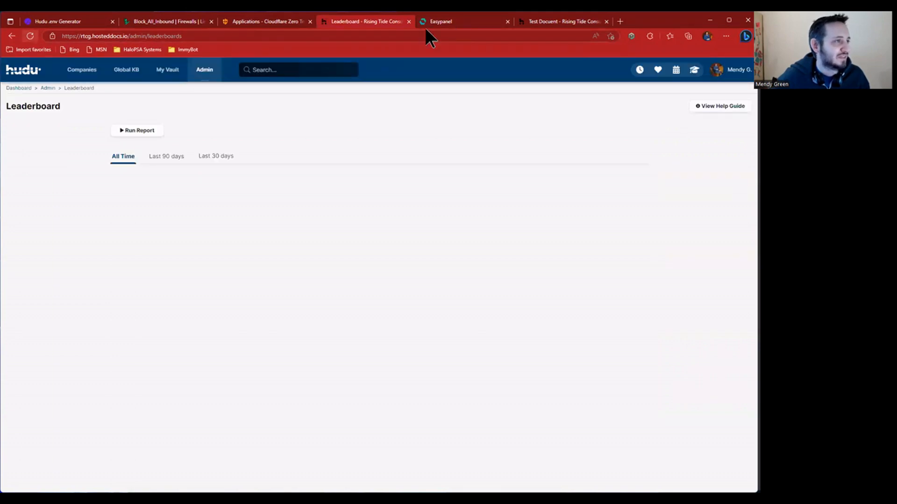
- Check the stopped hudu2 app service page in Easypanel
click(462, 21)
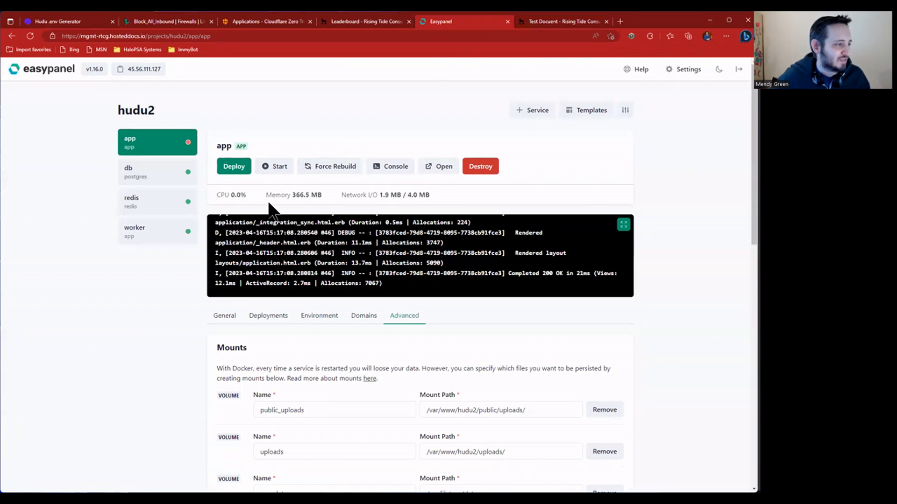
drag(270, 195, 416, 199)
click(436, 196)
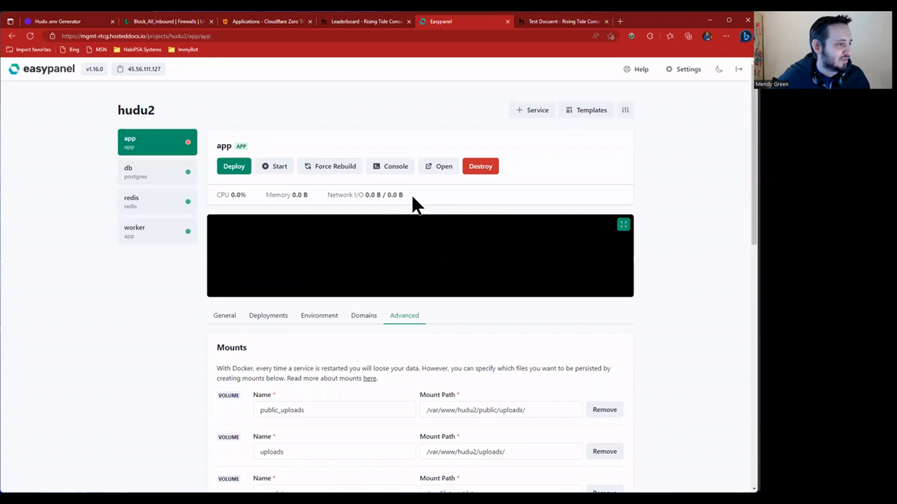
- Reload Hudu to confirm the 502 Bad Gateway error while the app is stopped
click(371, 21)
click(31, 36)
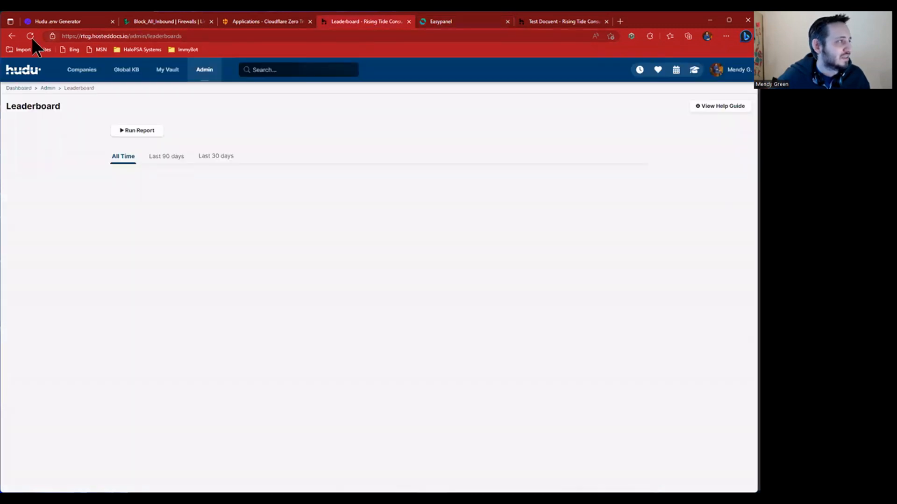
drag(145, 92, 360, 95)
drag(429, 142, 528, 332)
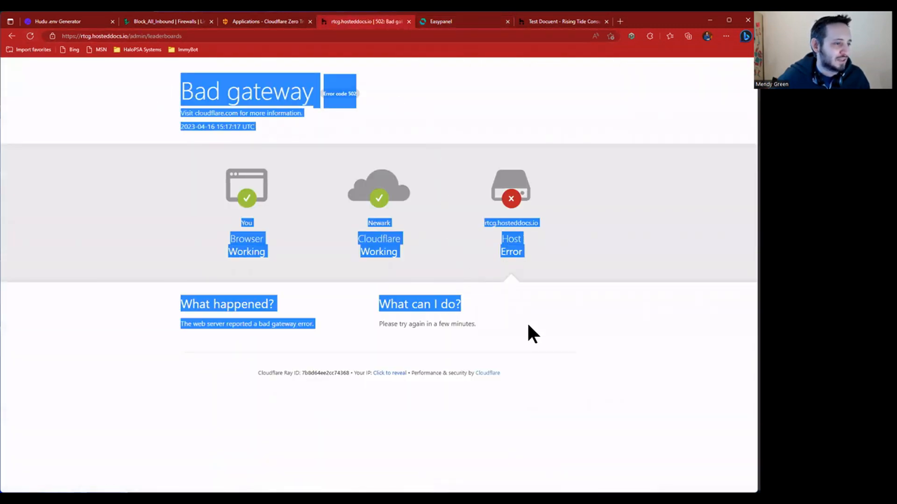
click(543, 284)
click(488, 22)
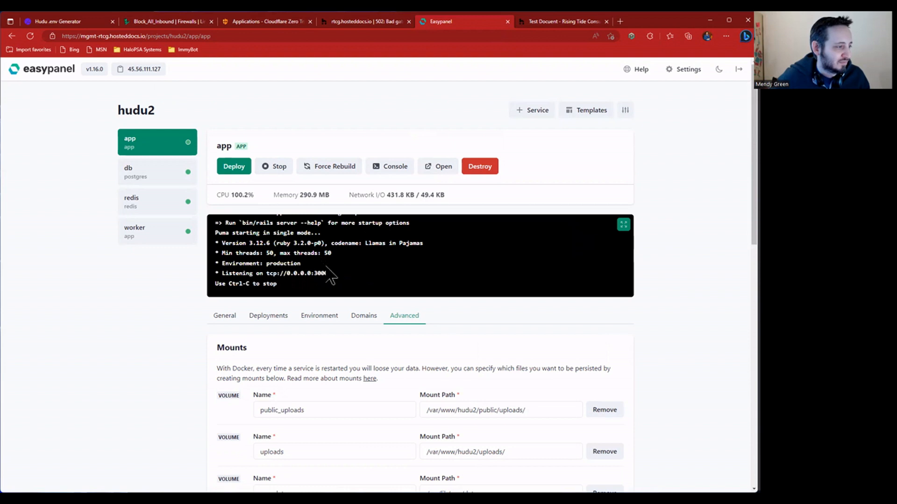
- Reload the restarted Hudu site and shared Test Docuent page, then open Companies
click(354, 18)
click(29, 36)
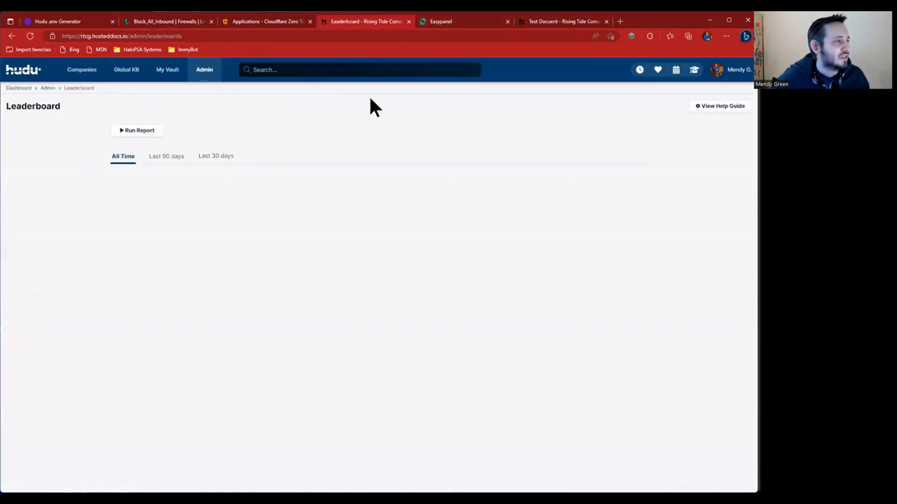
click(549, 21)
click(32, 32)
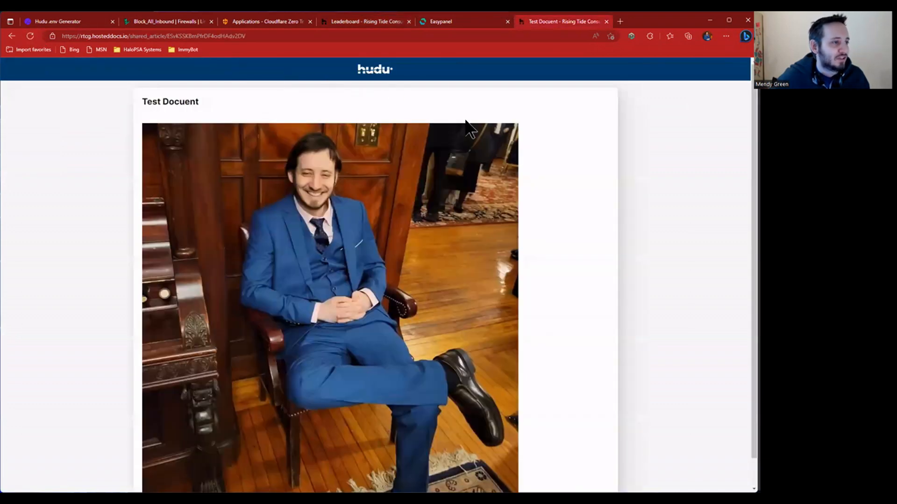
click(375, 21)
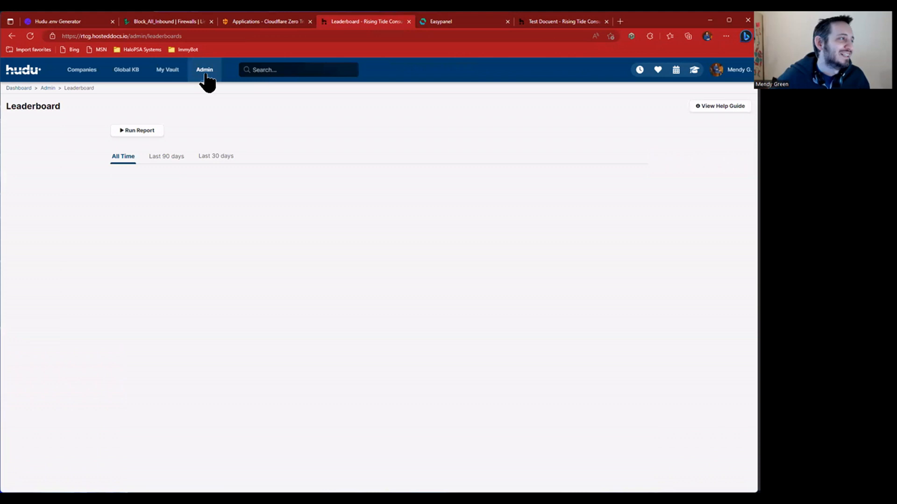
click(85, 71)
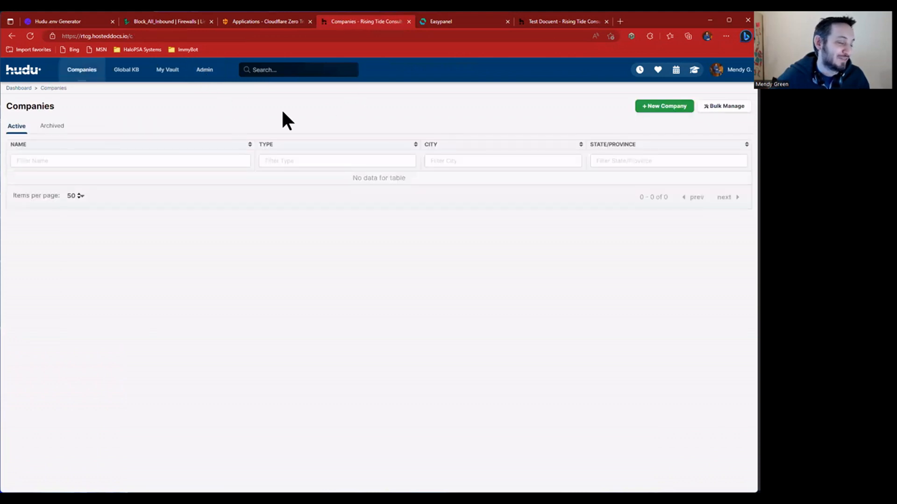
- Check the hudu2 app page in Easypanel, then return to Hudu's Companies page
click(439, 25)
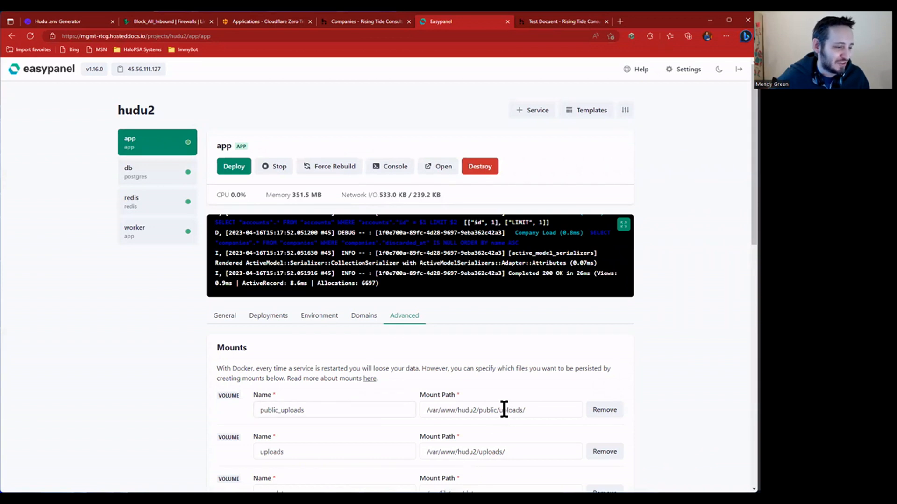
scroll(504, 410, down, 3)
scroll(453, 262, up, 3)
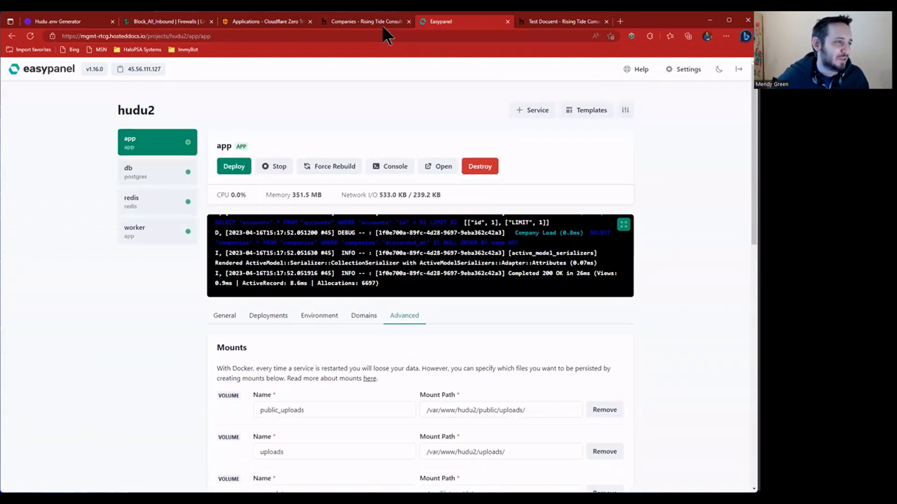
click(382, 23)
- Open the Test Docuent article in Global KB and dismiss the fancyprofilepic download prompt
click(126, 70)
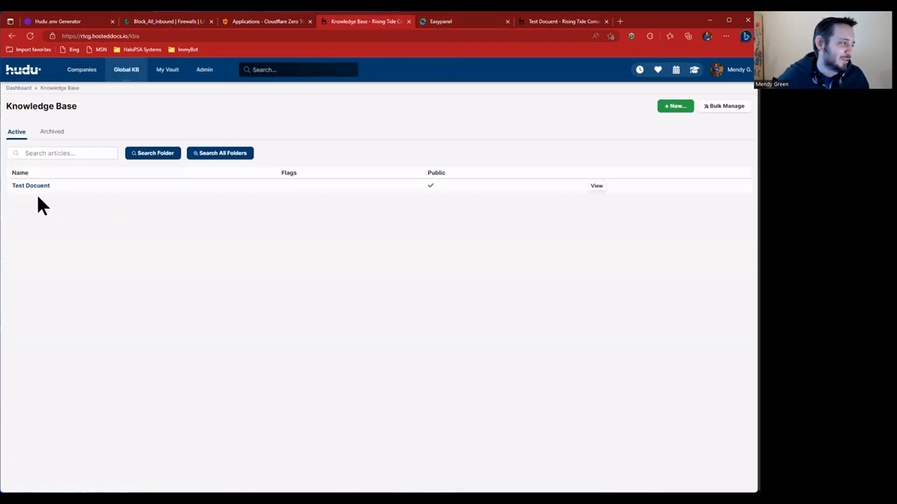
click(32, 186)
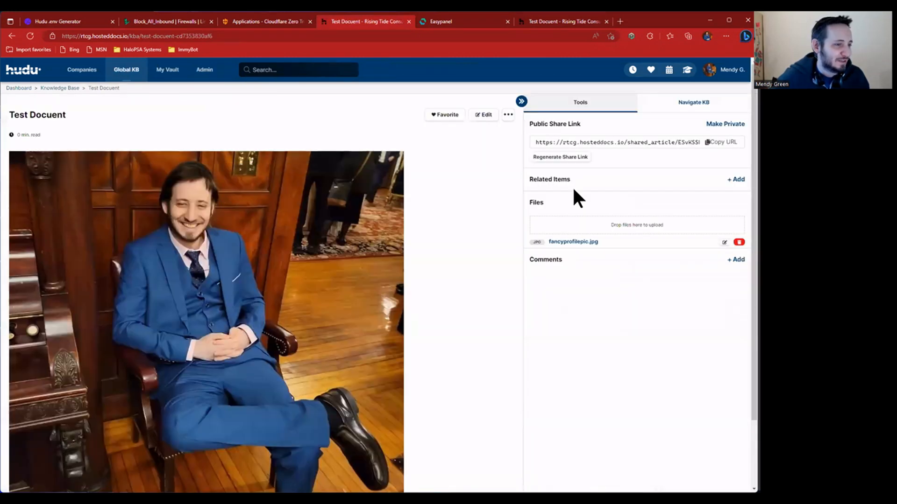
click(551, 244)
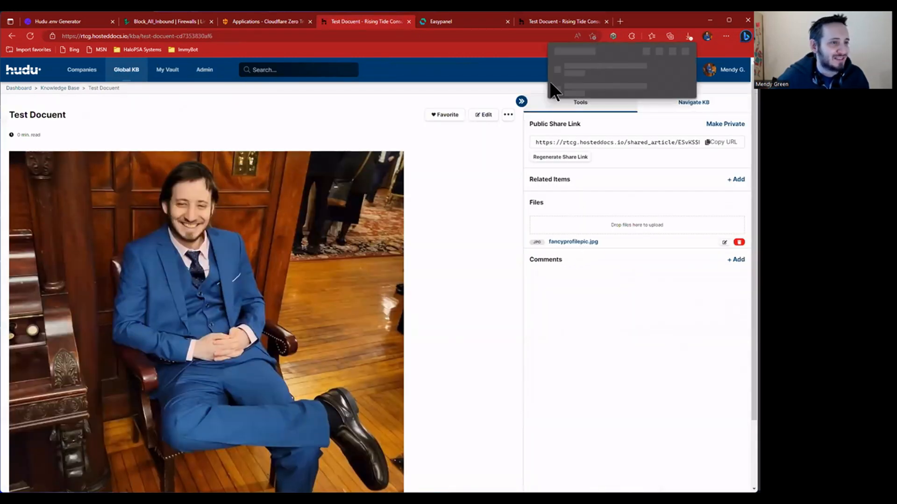
click(687, 73)
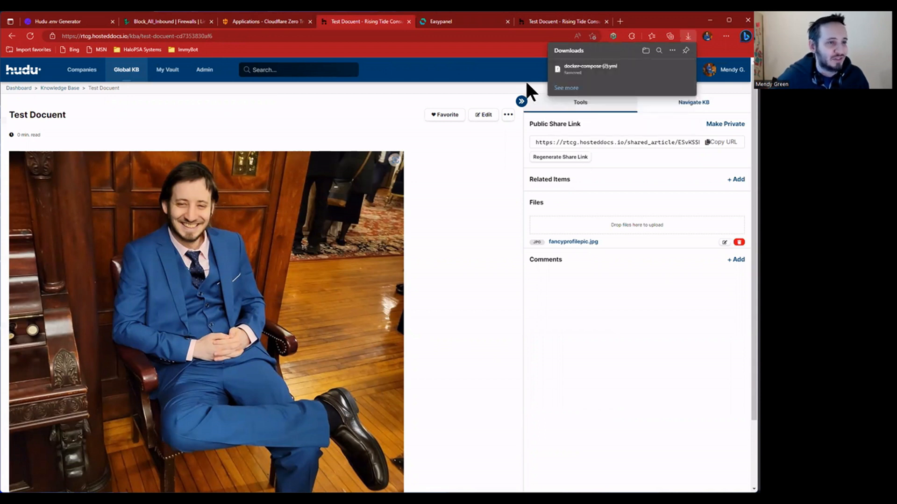
- Compare the Easypanel hudu2 app page with the shared Test Docuent article
click(461, 23)
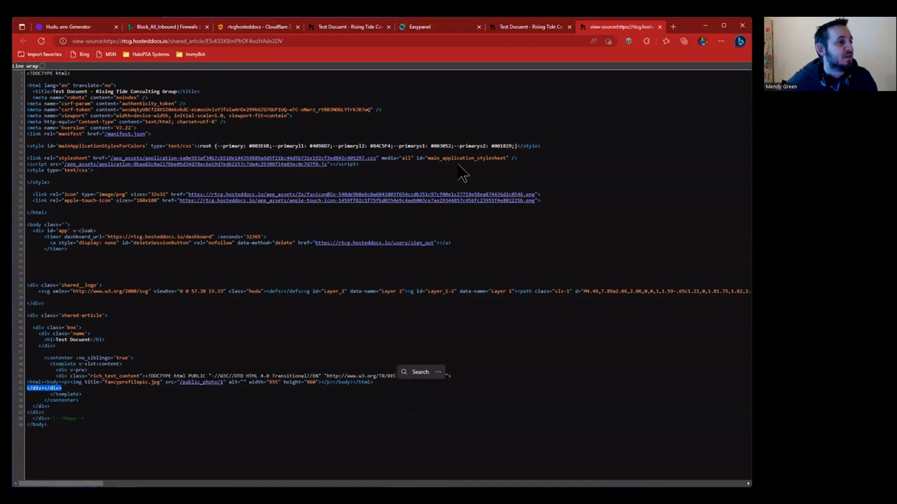
click(520, 26)
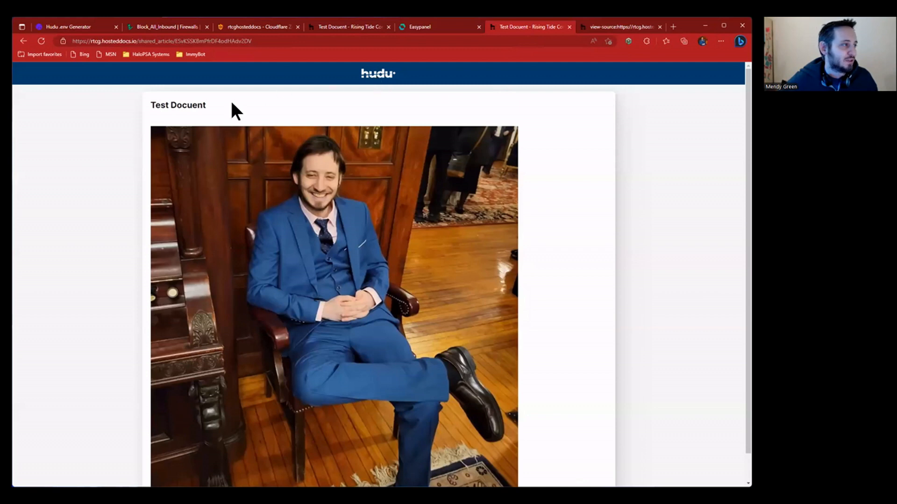
click(397, 26)
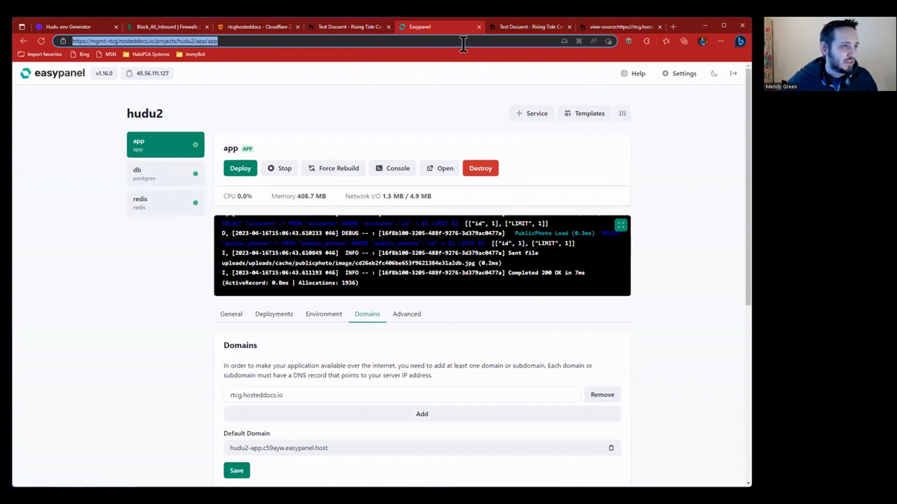
- Close the rtcg.hosteddocs.io hostname details and open the Access Applications list
click(282, 29)
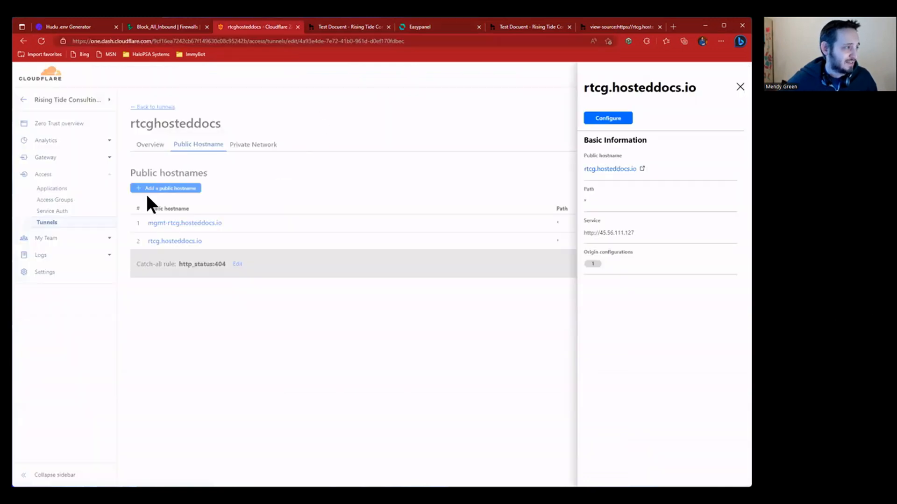
click(739, 87)
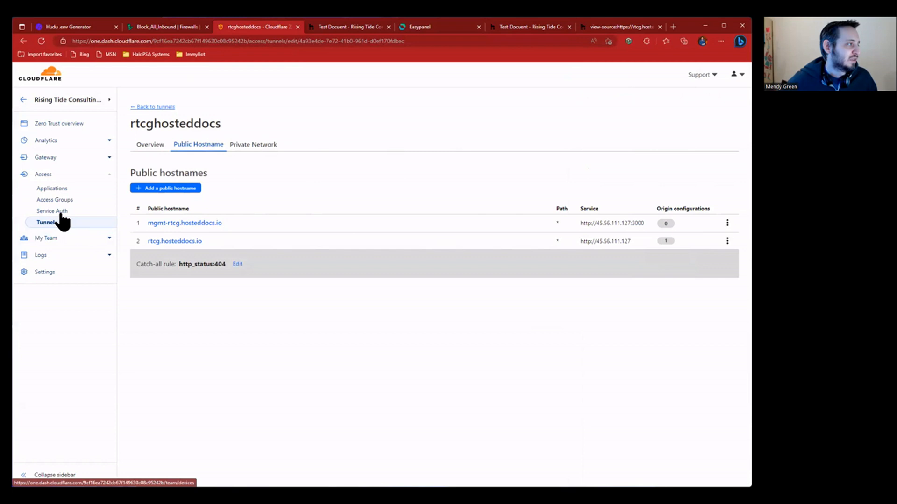
click(66, 188)
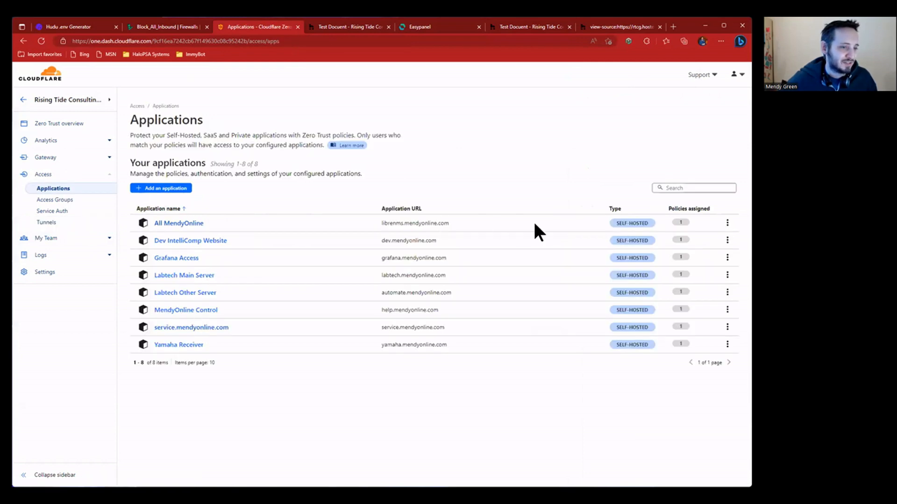